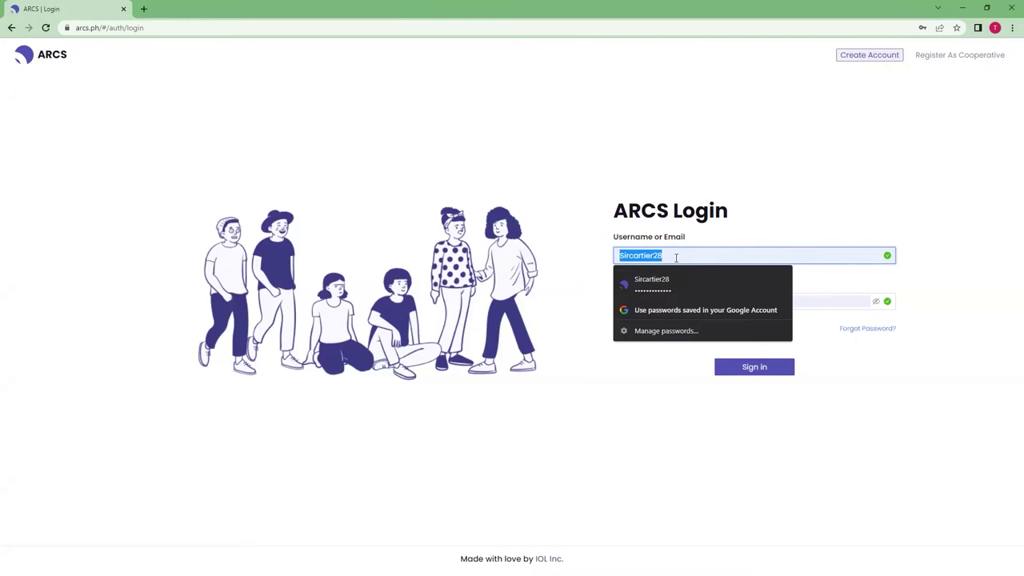
# Sign in with a different username, enter as Accountant, and reload the accountant home page.
pyautogui.press('BackSpace')
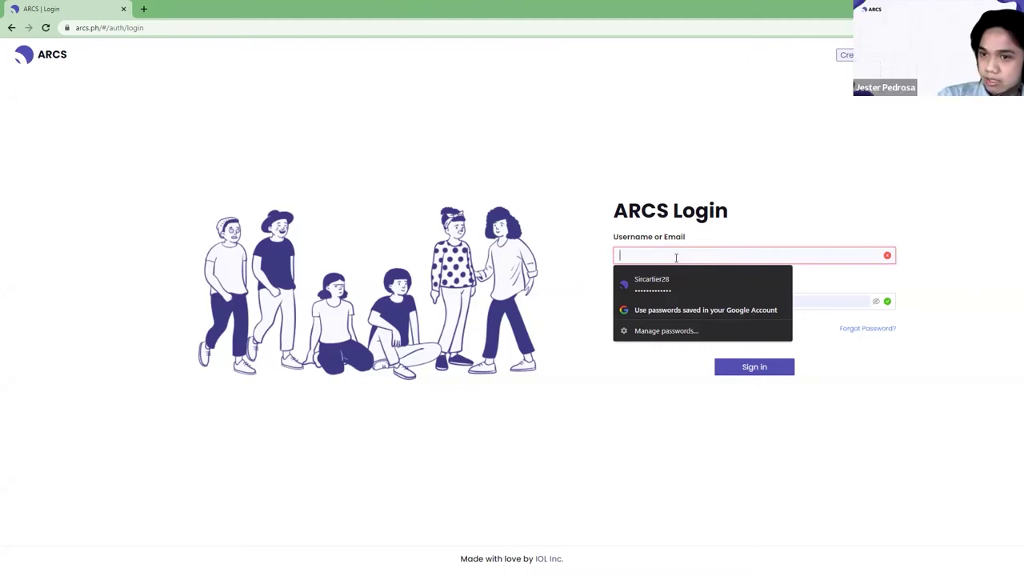
pyautogui.click(661, 256)
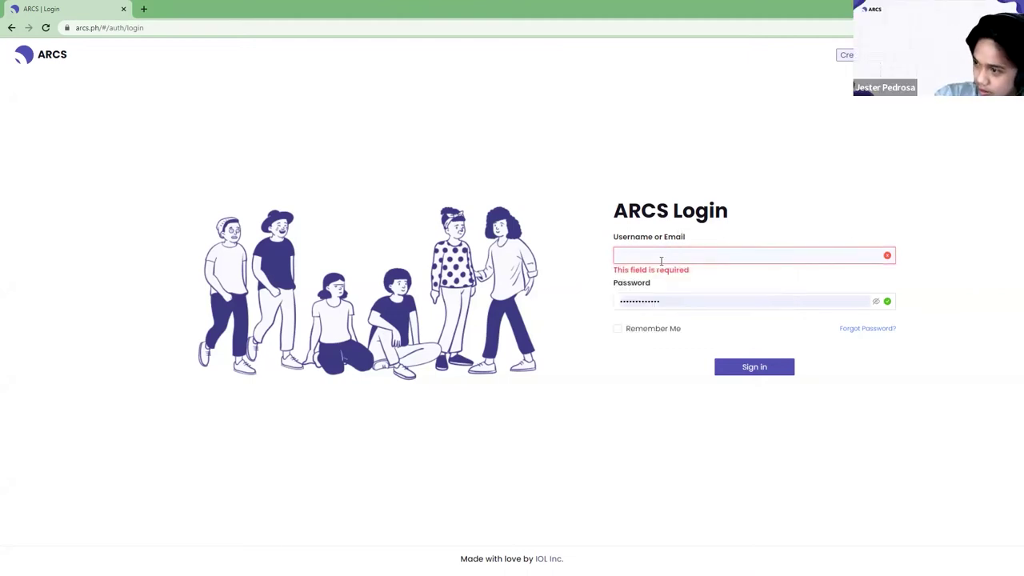
pyautogui.click(662, 256)
pyautogui.write('Haley')
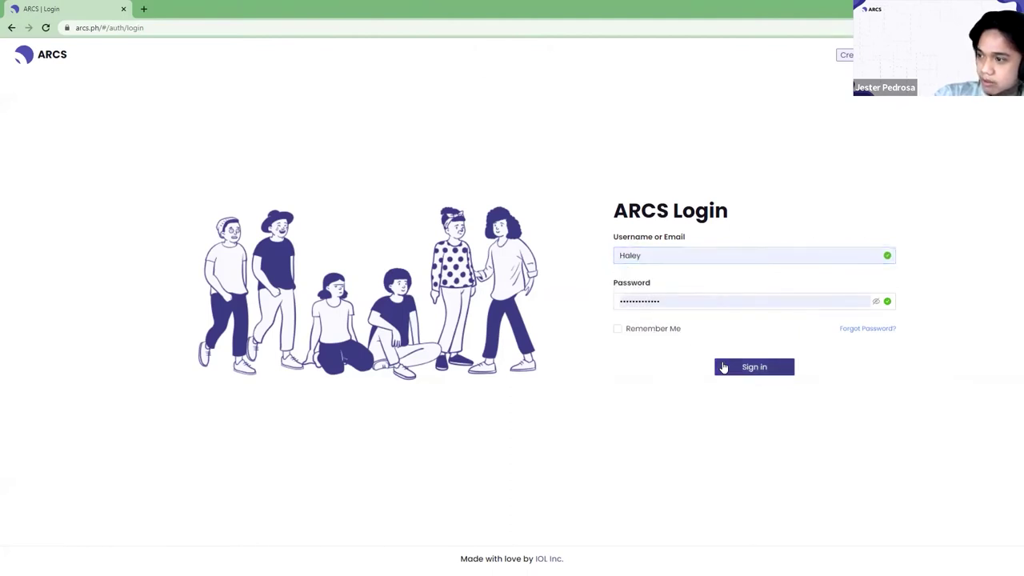
pyautogui.click(725, 367)
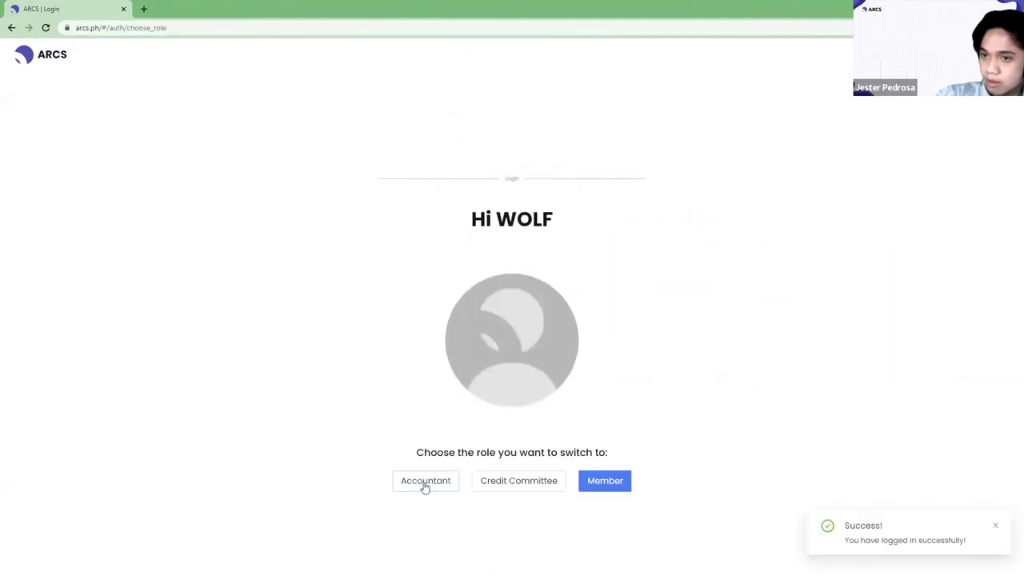
pyautogui.click(434, 488)
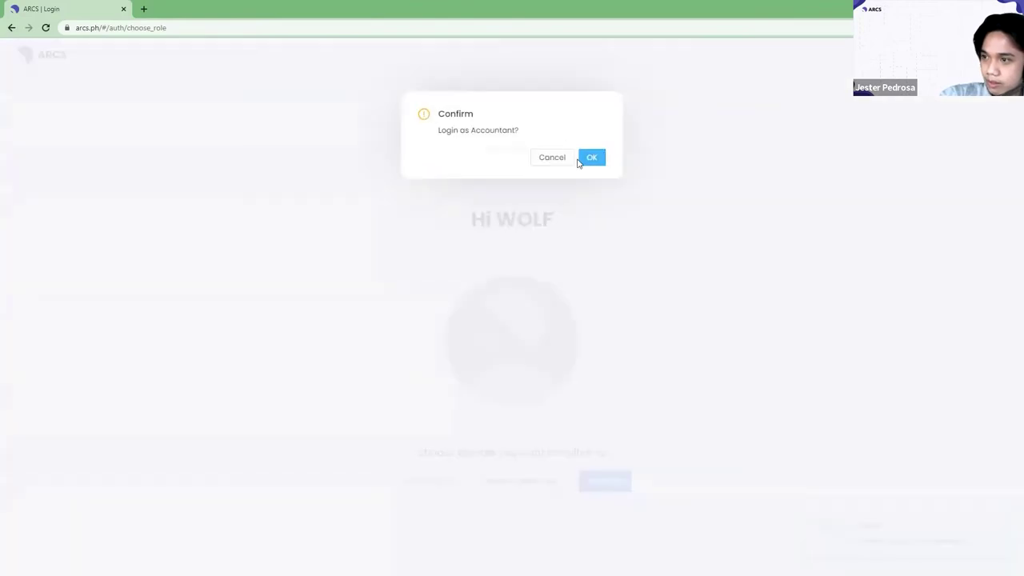
pyautogui.click(589, 157)
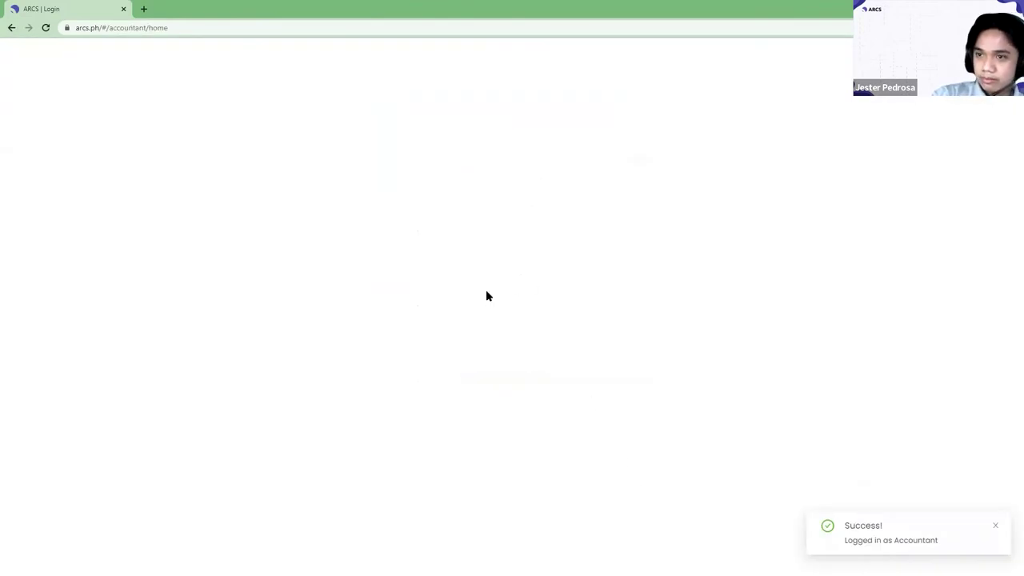
pyautogui.click(305, 26)
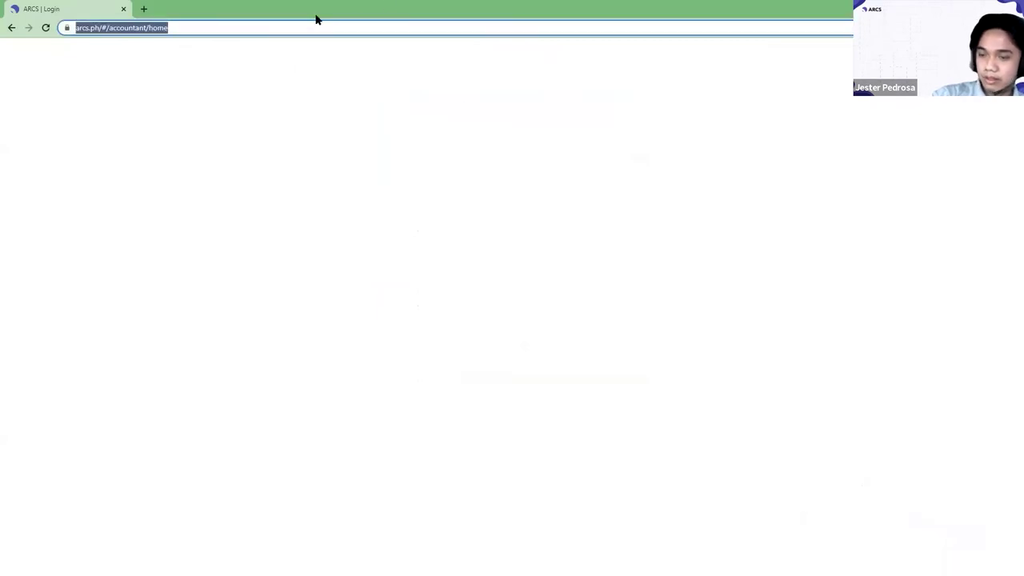
pyautogui.press('Return')
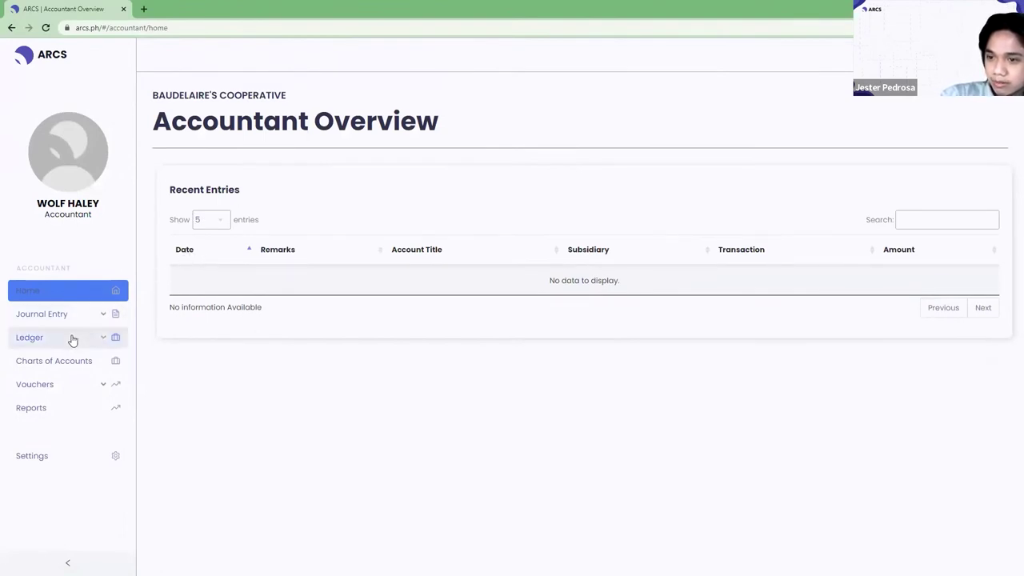
# Open Ledger > Products from the sidebar.
pyautogui.click(72, 340)
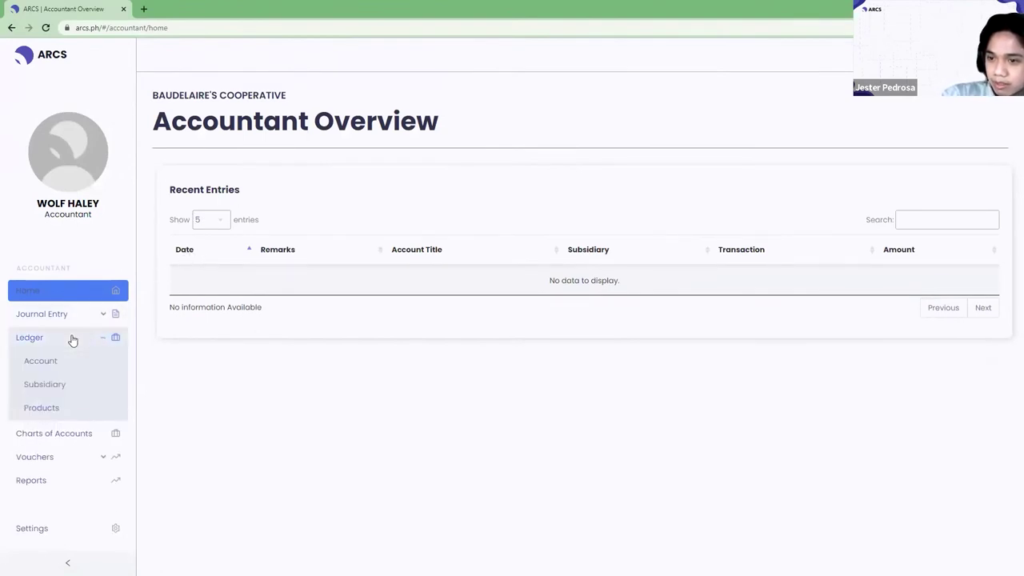
pyautogui.click(58, 409)
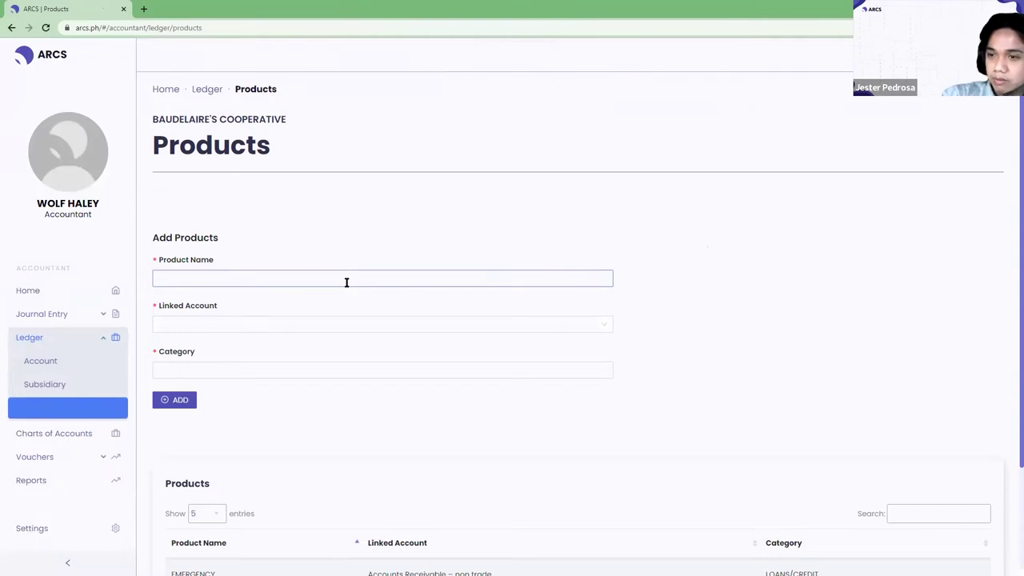
# Add product PERSONAL LOAN linked to Accounts Receivable – non trade, category LOANS/CREDIT.
pyautogui.click(346, 283)
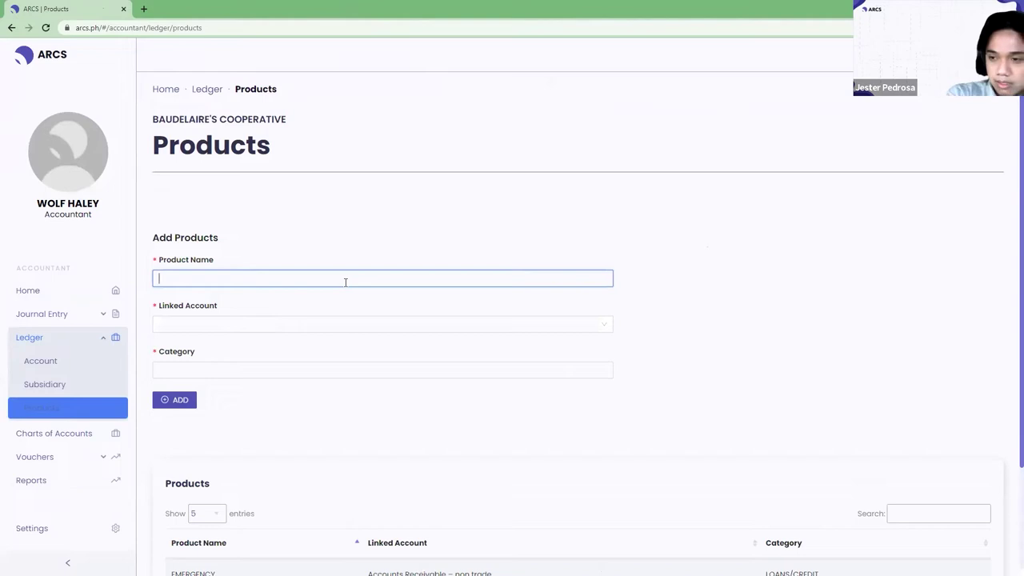
pyautogui.write('PER')
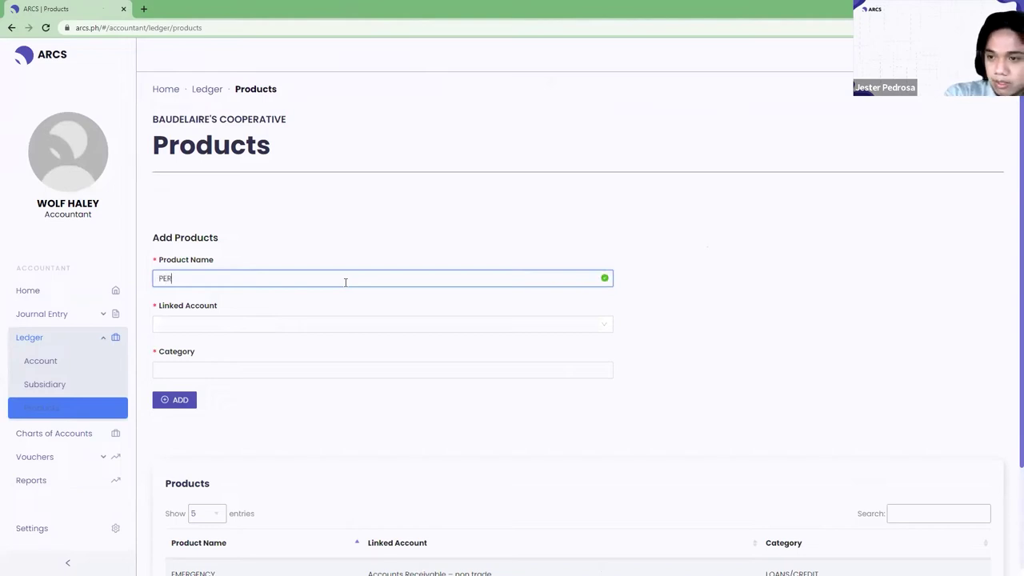
pyautogui.write('D')
pyautogui.press('BackSpace')
pyautogui.write('SONAL LOAN')
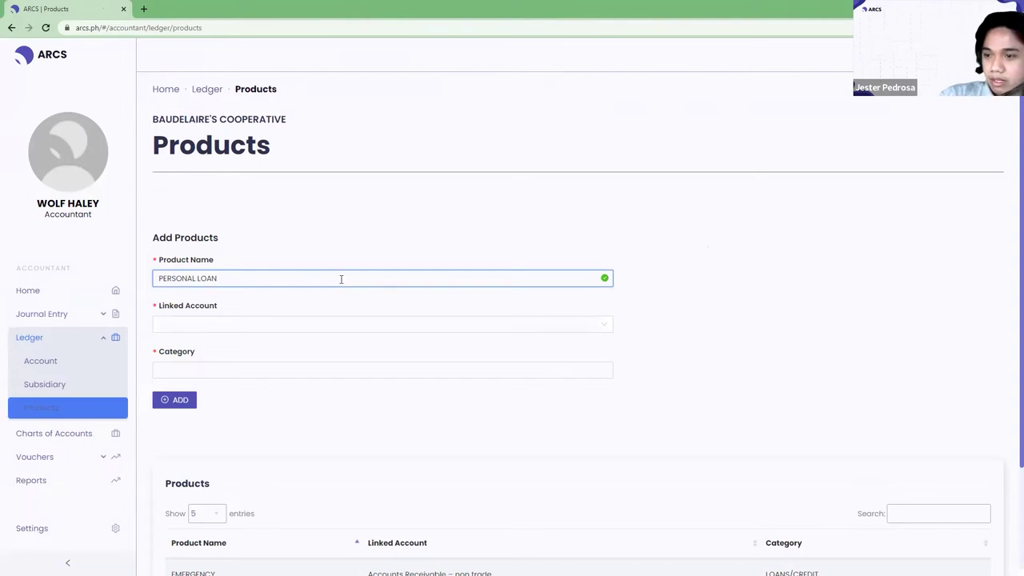
pyautogui.click(601, 323)
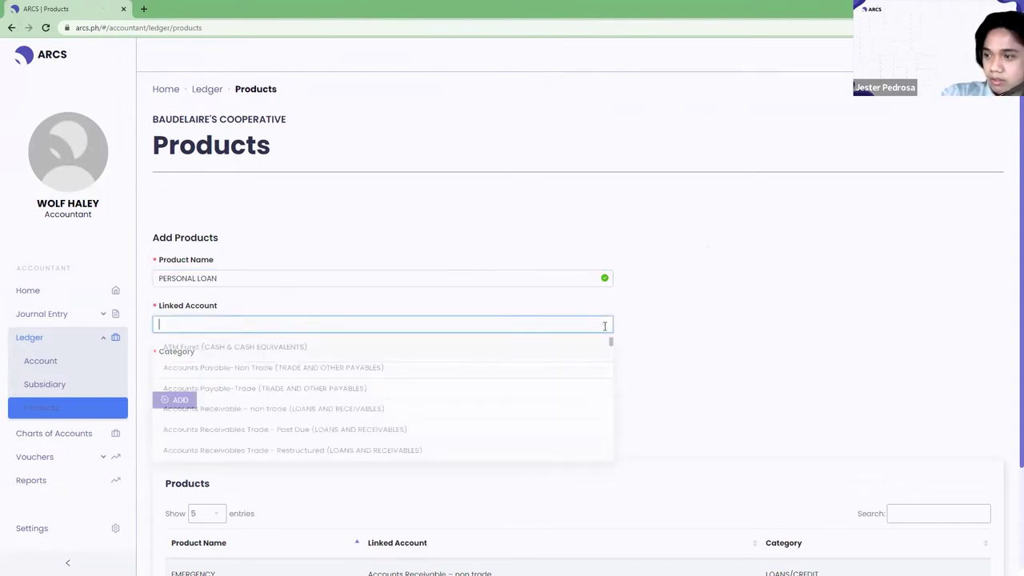
pyautogui.write('loan')
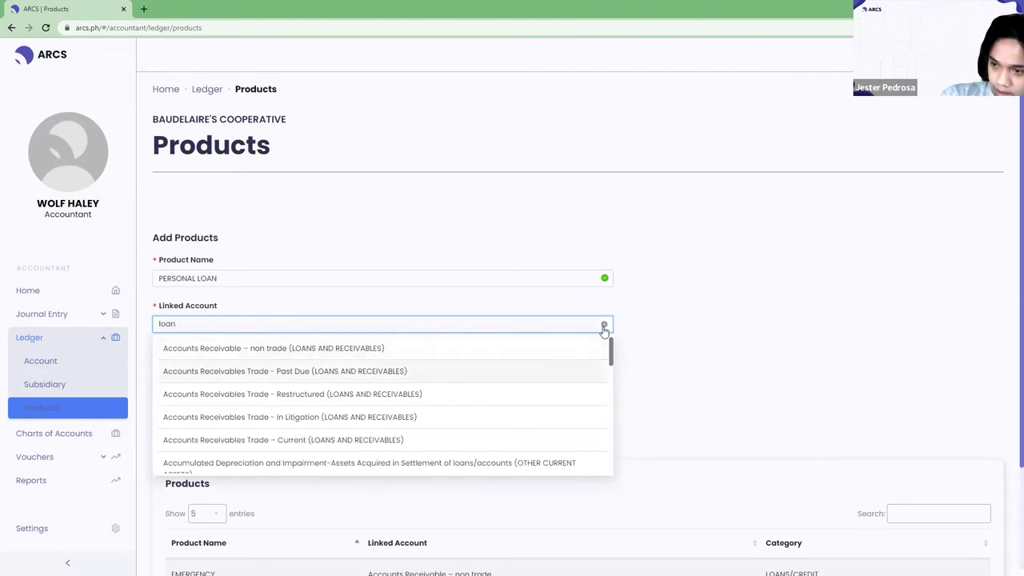
pyautogui.click(367, 349)
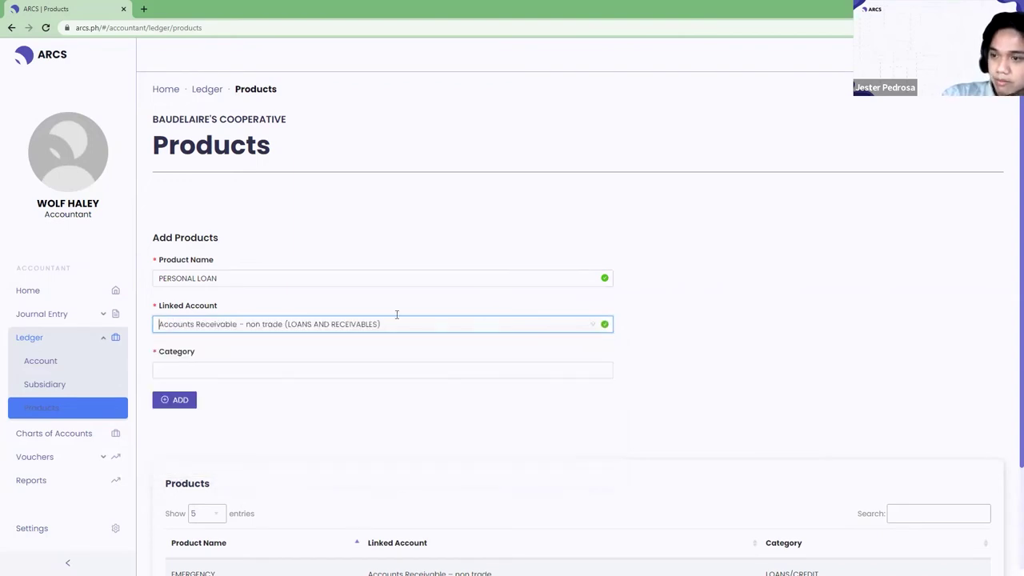
pyautogui.click(478, 376)
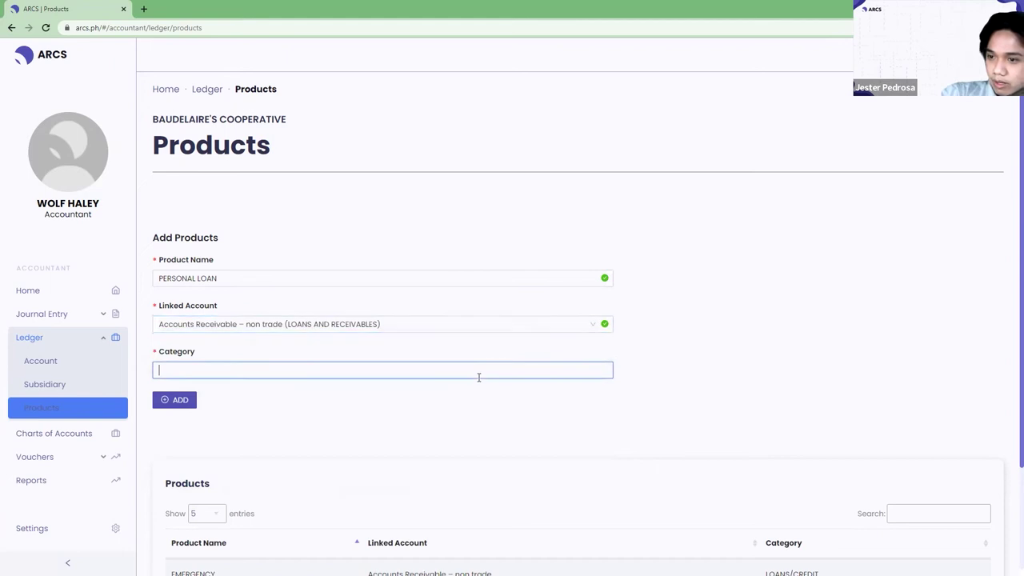
pyautogui.write('LOAN')
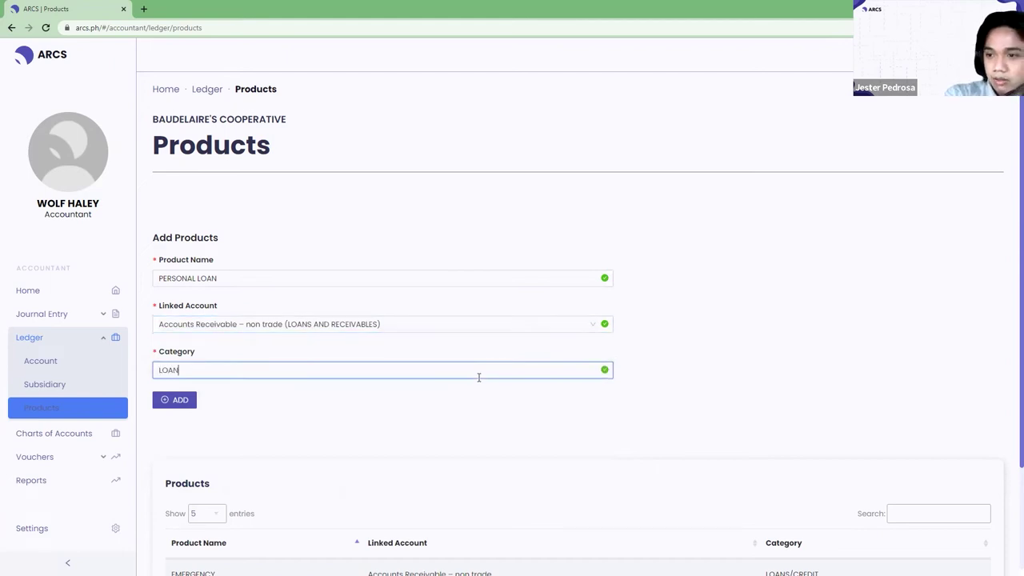
pyautogui.write('S/CREDIT')
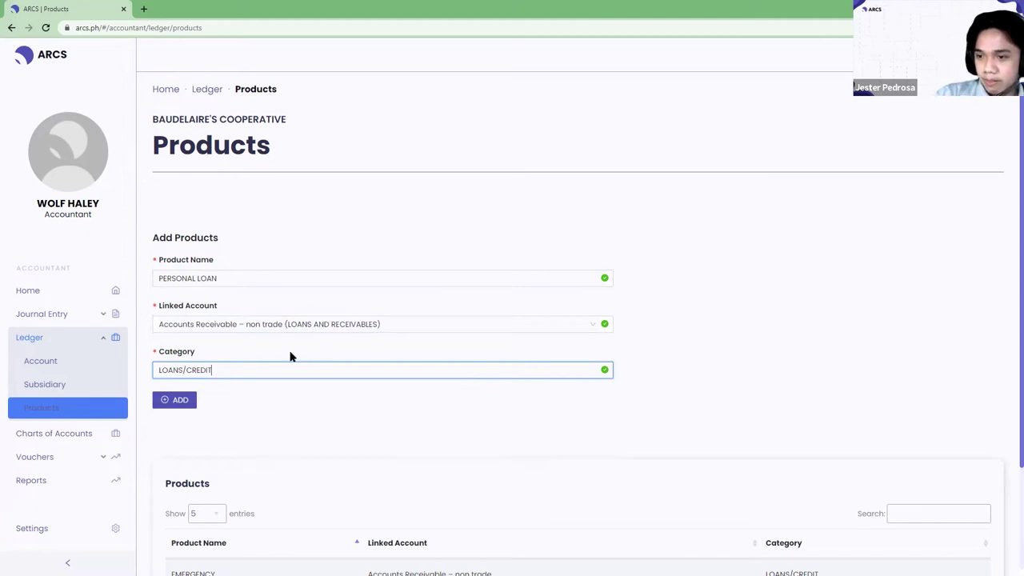
pyautogui.scroll(-2, 284, 348)
pyautogui.scroll(2, 280, 348)
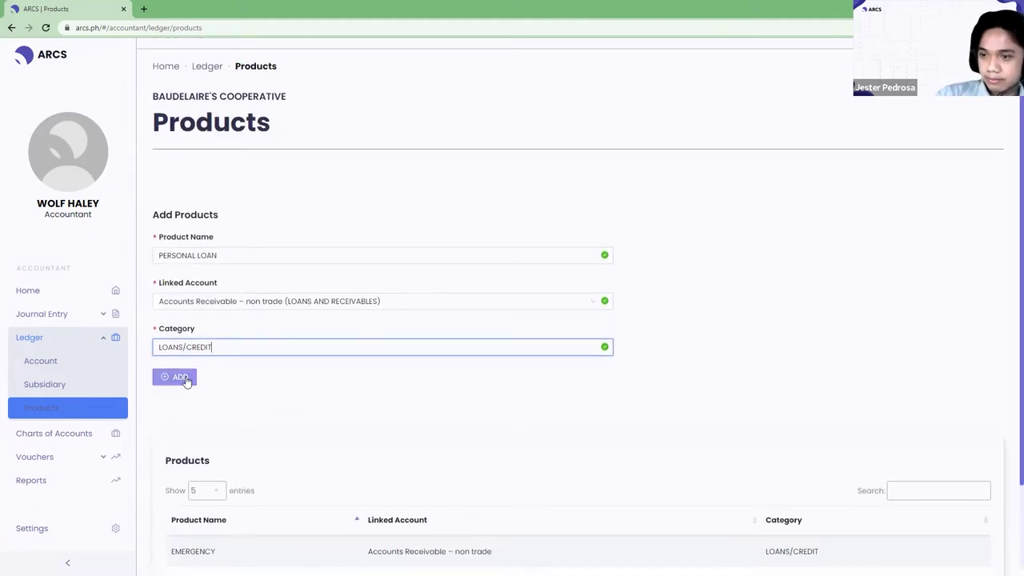
pyautogui.click(184, 379)
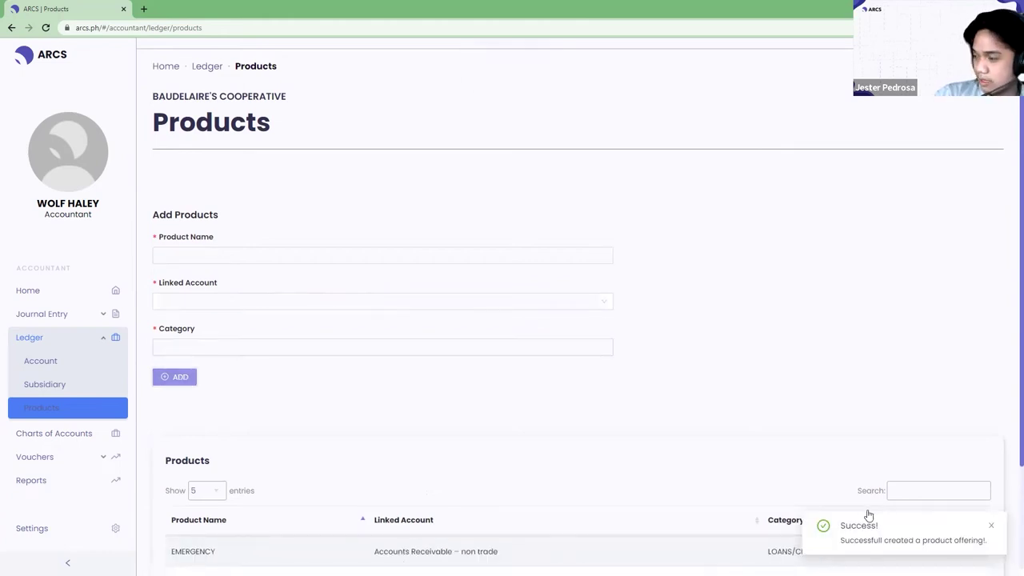
# Dismiss the success notice and check the new PERSONAL LOAN row in the products list.
pyautogui.scroll(-1, 634, 408)
pyautogui.scroll(-1, 634, 408)
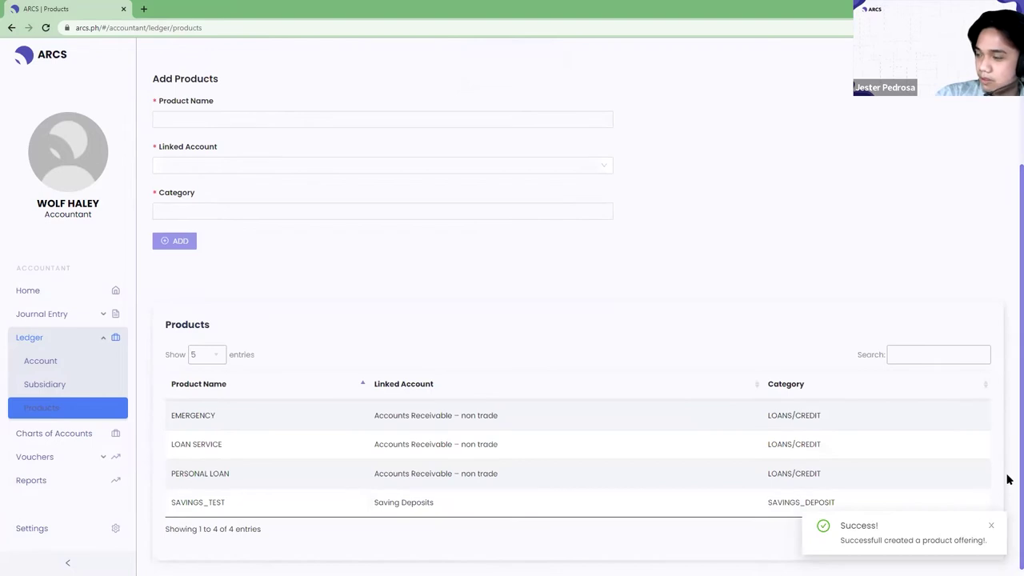
pyautogui.click(992, 528)
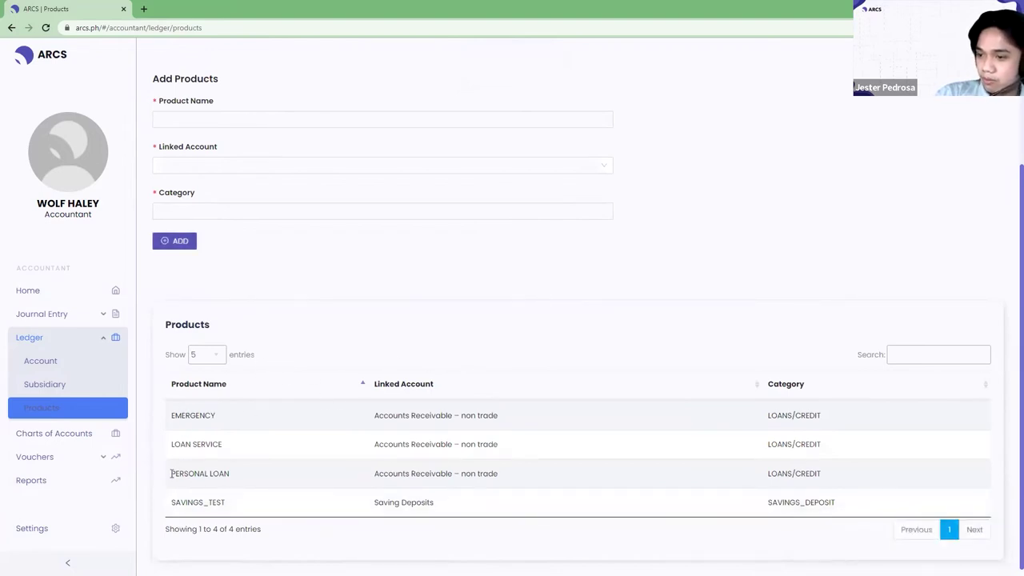
pyautogui.moveTo(172, 474); pyautogui.dragTo(837, 480)
pyautogui.scroll(2, 186, 184)
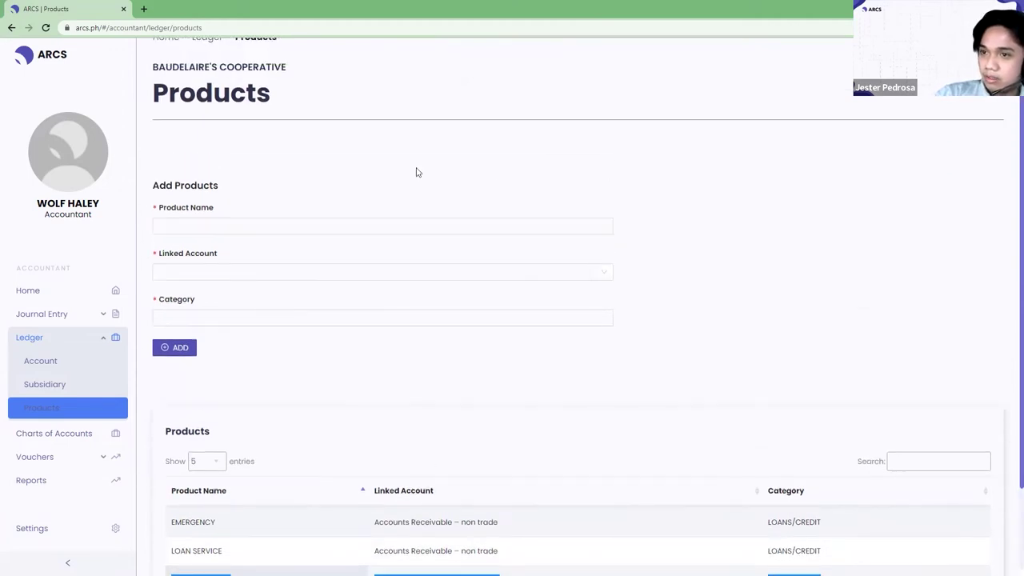
pyautogui.scroll(1, 480, 200)
pyautogui.scroll(-2, 440, 232)
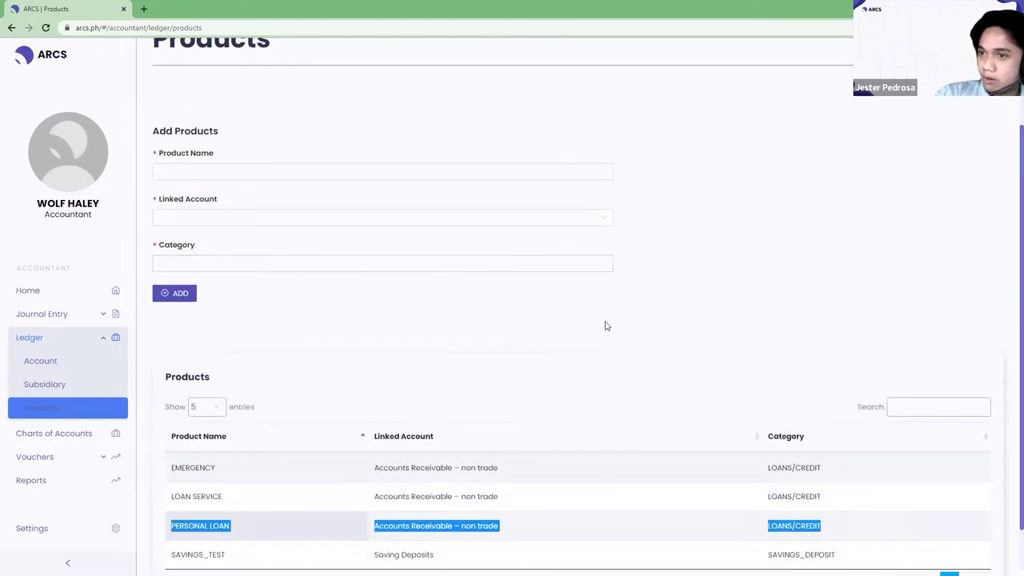
pyautogui.scroll(2, 605, 326)
pyautogui.click(960, 55)
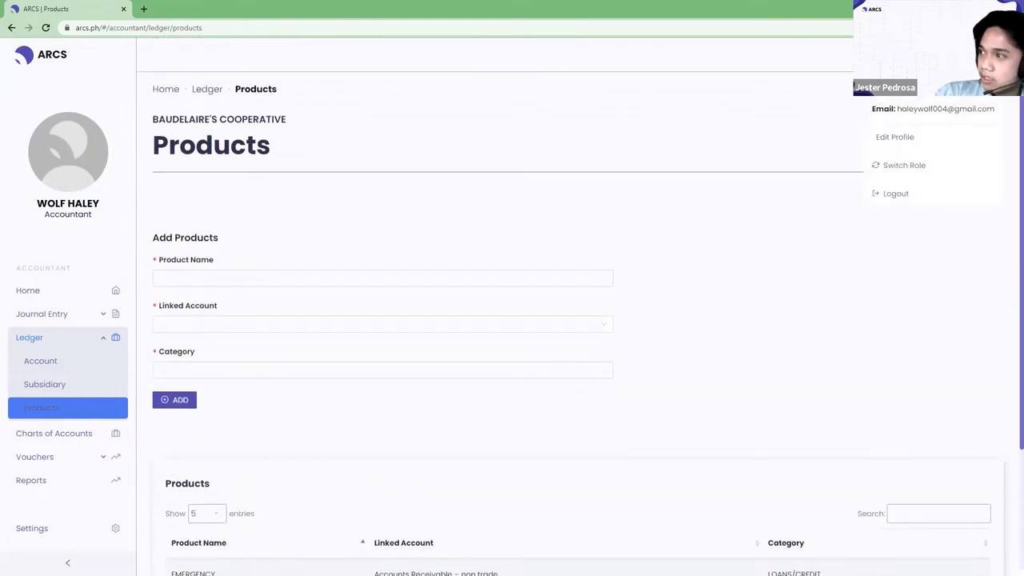
# Switch to the Credit Committee role, view the Loans list, then go to Settings.
pyautogui.click(905, 173)
pyautogui.click(568, 167)
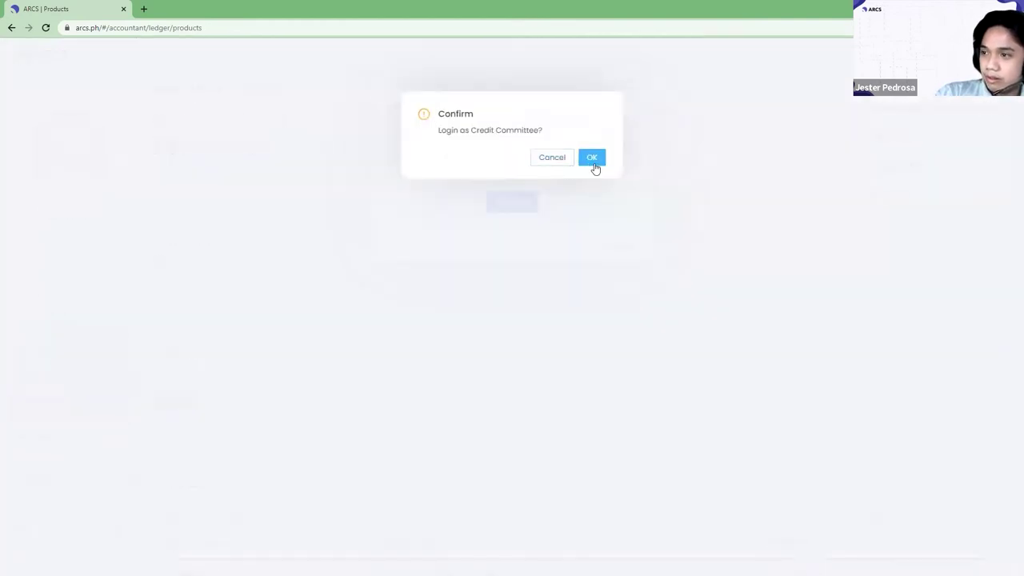
pyautogui.click(592, 164)
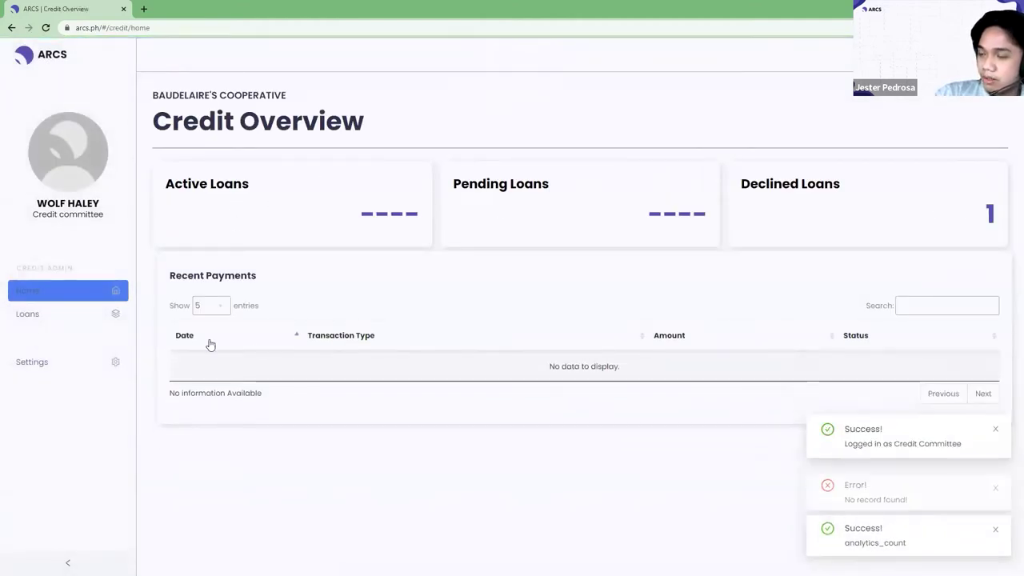
pyautogui.click(60, 319)
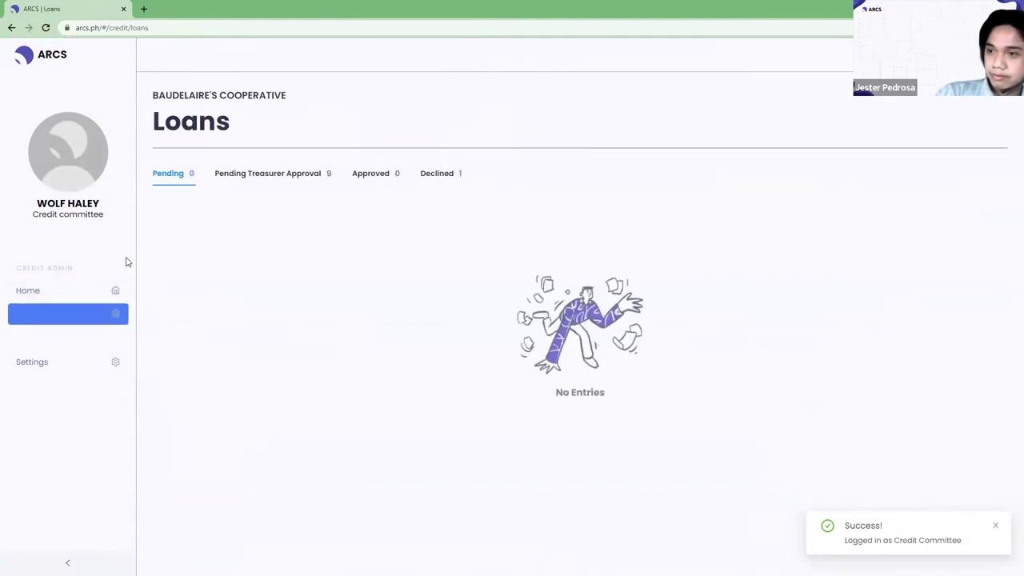
pyautogui.click(60, 368)
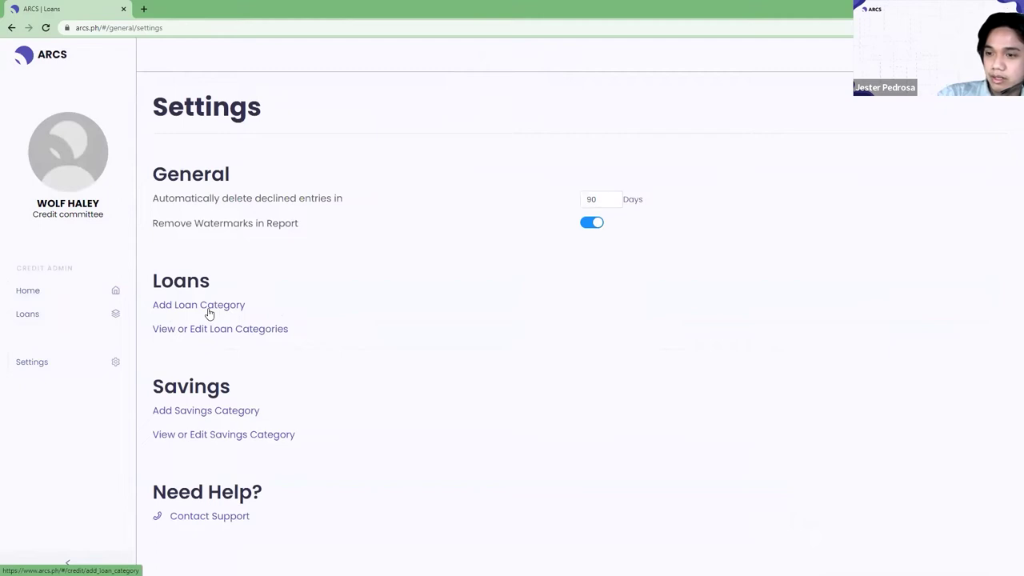
# Start a new loan category and show the Select Loan Product options.
pyautogui.click(208, 312)
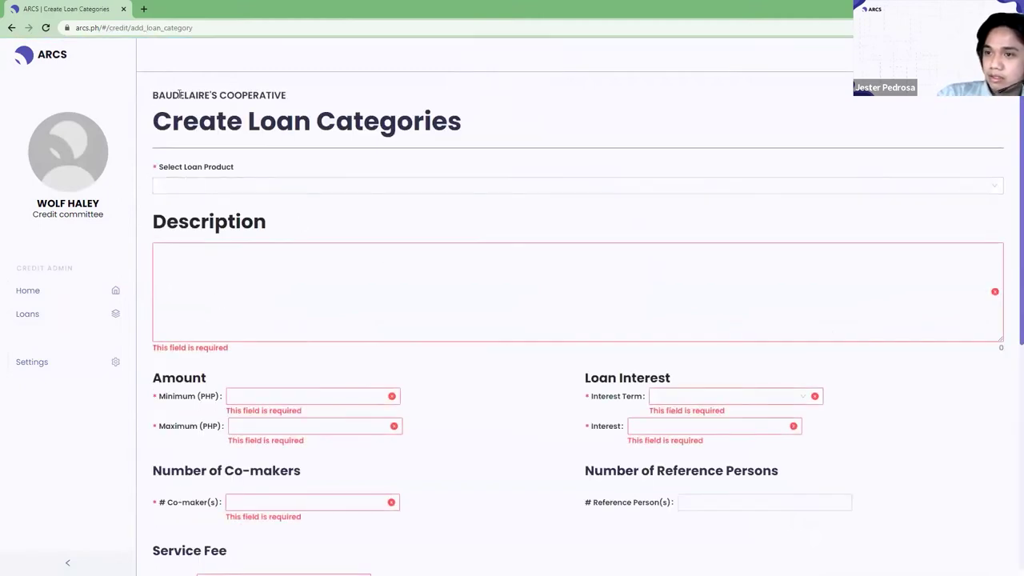
pyautogui.moveTo(160, 96); pyautogui.dragTo(464, 142)
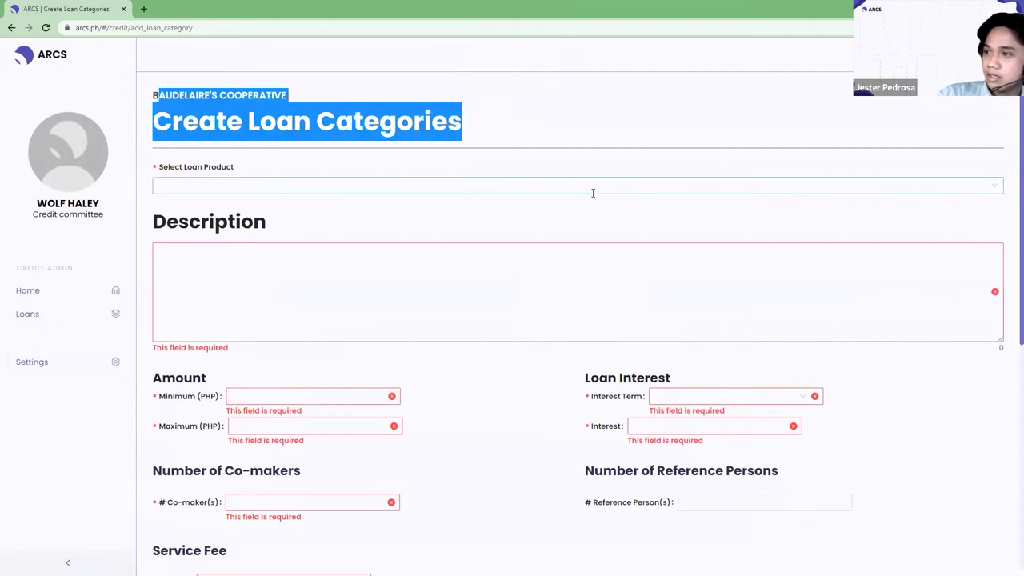
pyautogui.click(592, 191)
pyautogui.click(460, 163)
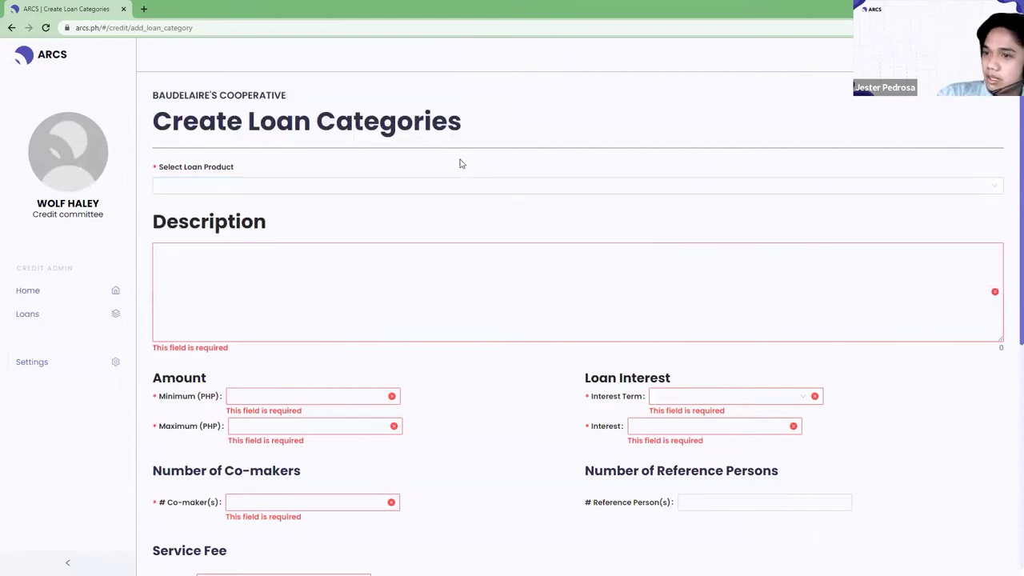
pyautogui.click(369, 184)
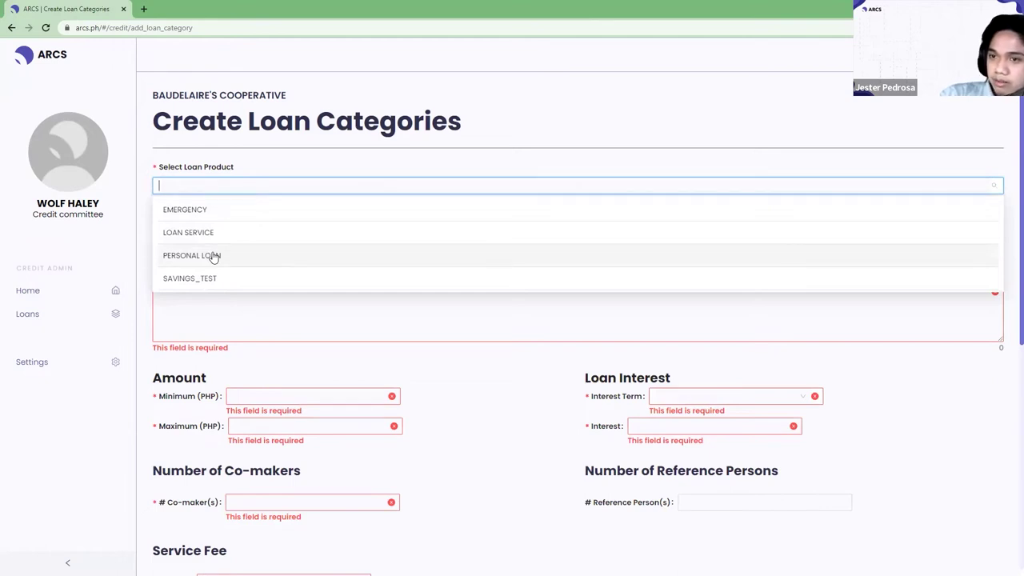
# Choose PERSONAL LOAN and enter the description 'This is ahe descripption!for Personal loan.'.
pyautogui.click(214, 256)
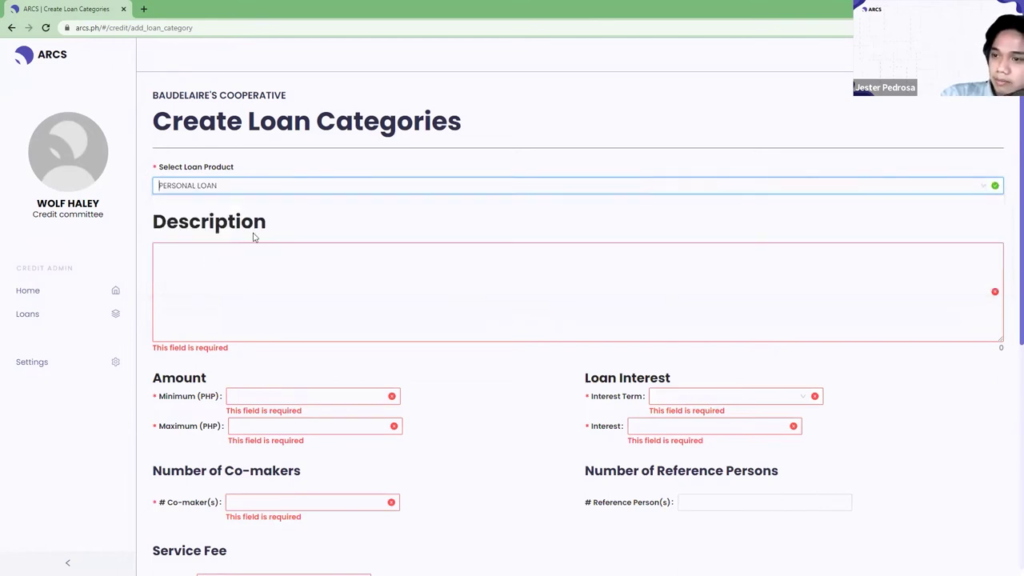
pyautogui.click(250, 186)
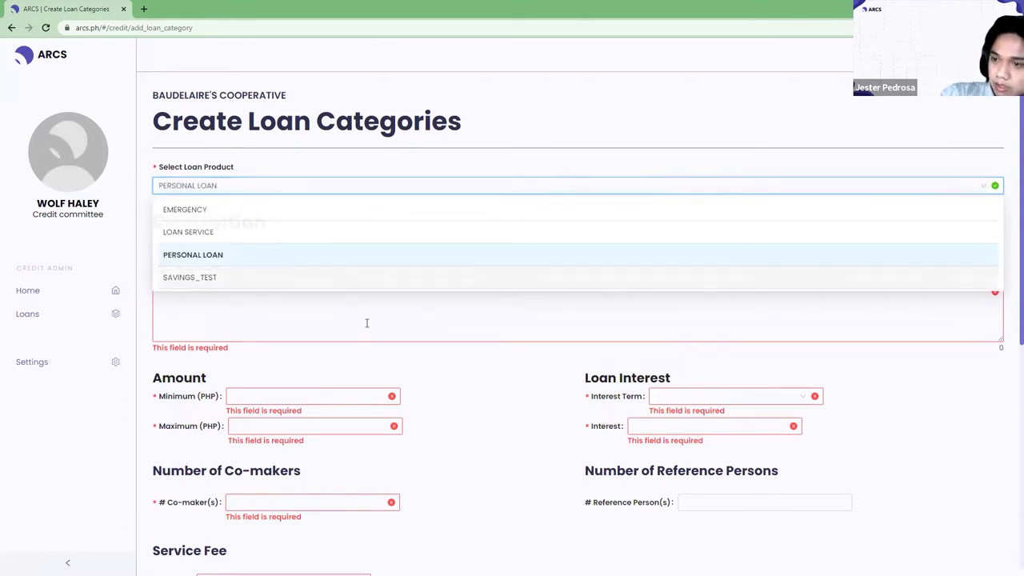
pyautogui.click(411, 294)
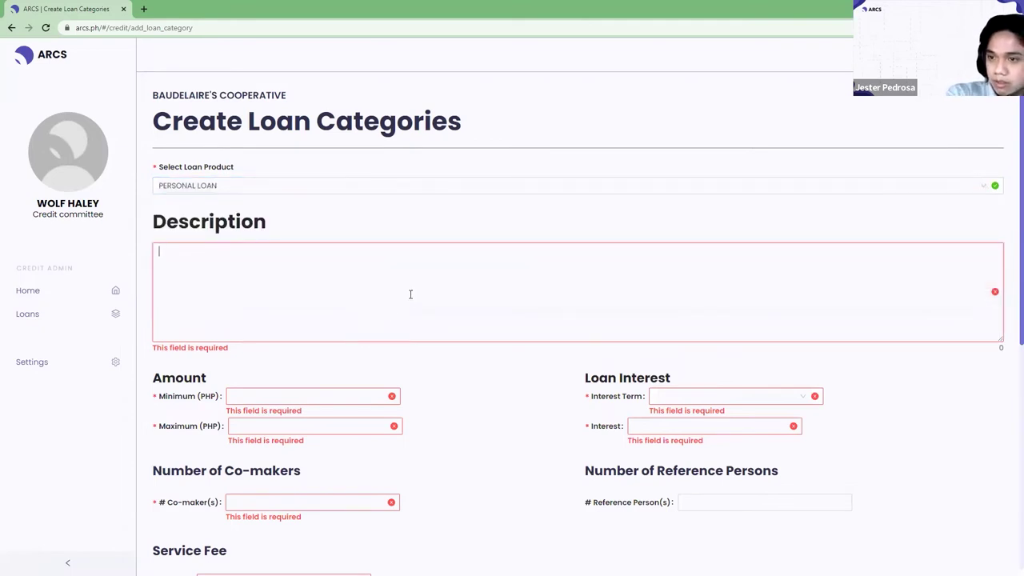
pyautogui.write('T')
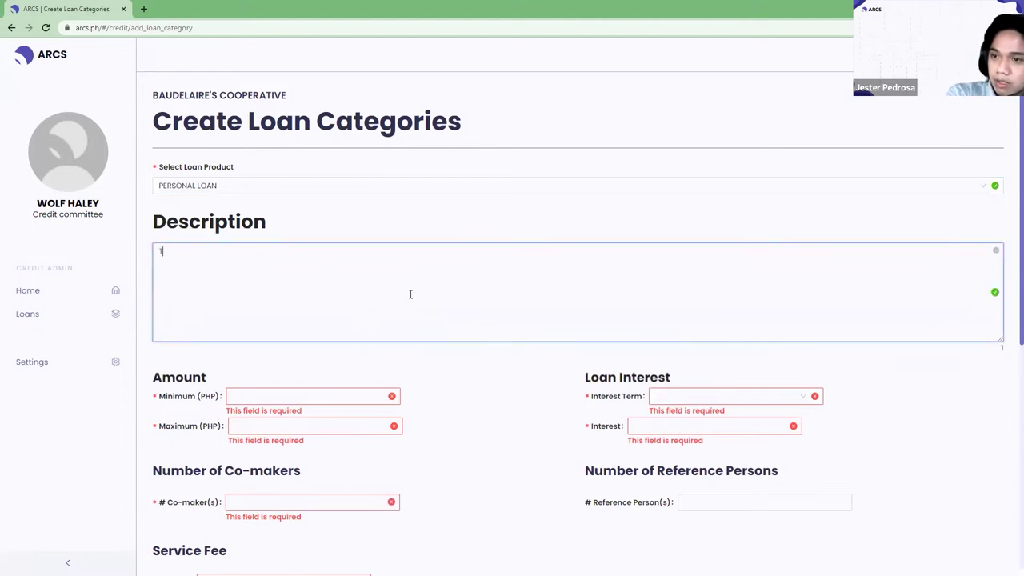
pyautogui.write('his is a')
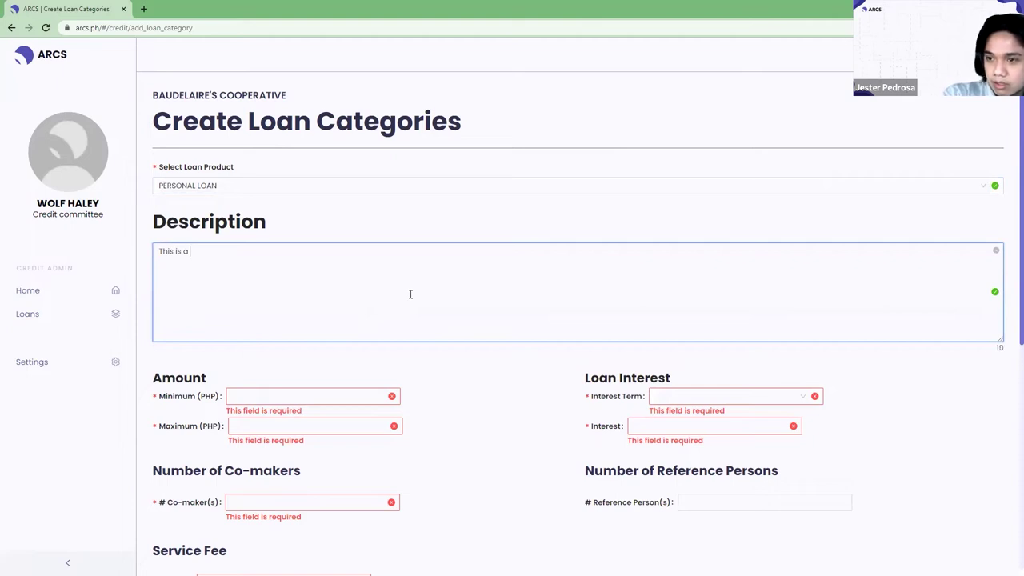
pyautogui.press('BackSpace')
pyautogui.press('BackSpace')
pyautogui.write('the des')
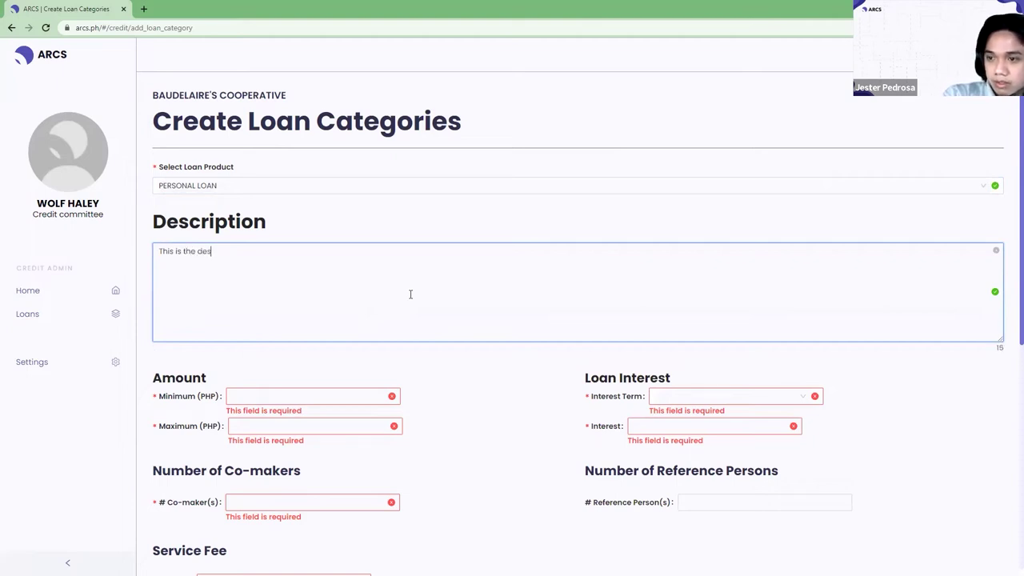
pyautogui.write('crip')
pyautogui.write('pti')
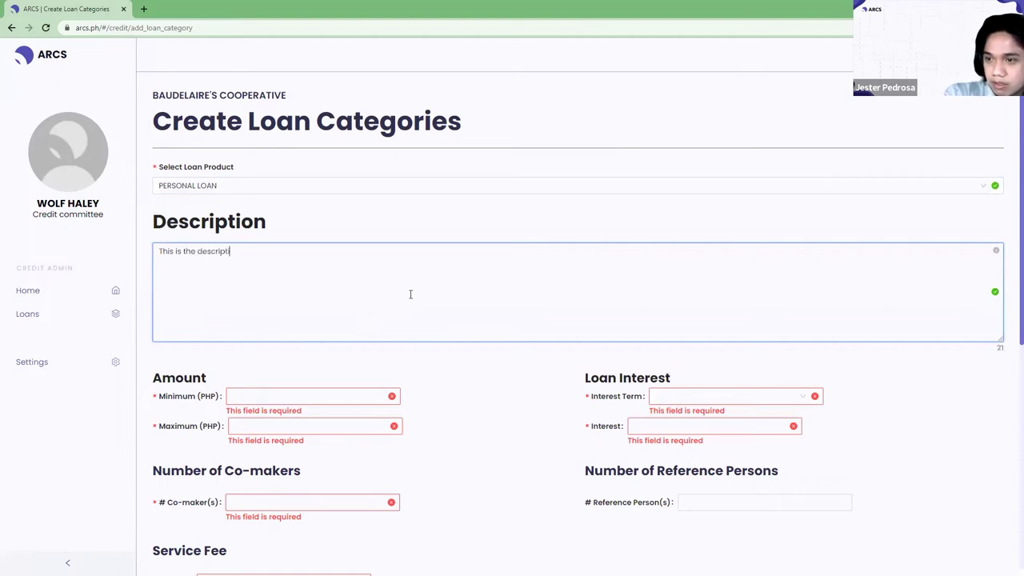
pyautogui.write('on!for Pers')
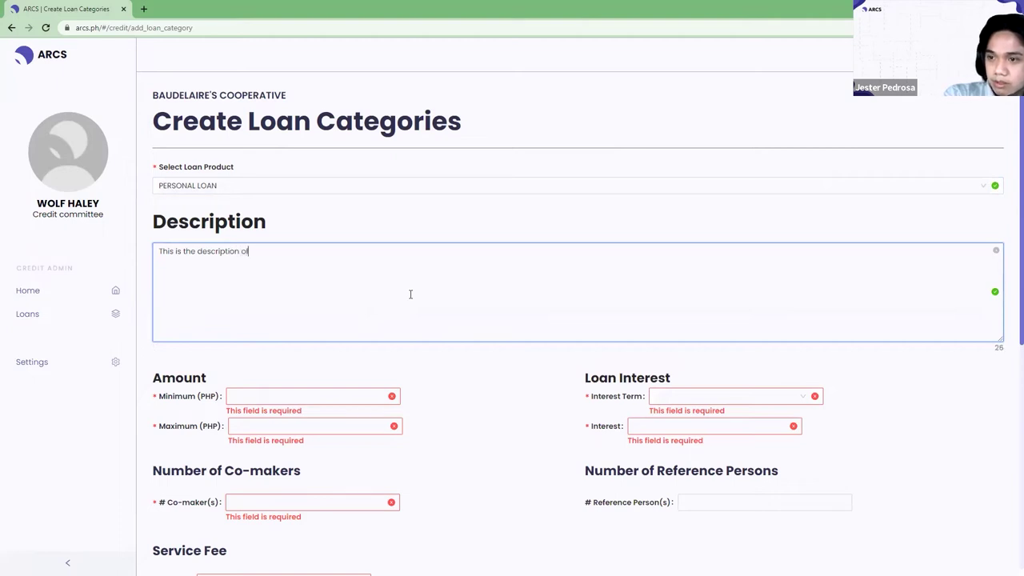
pyautogui.write('onal loan.')
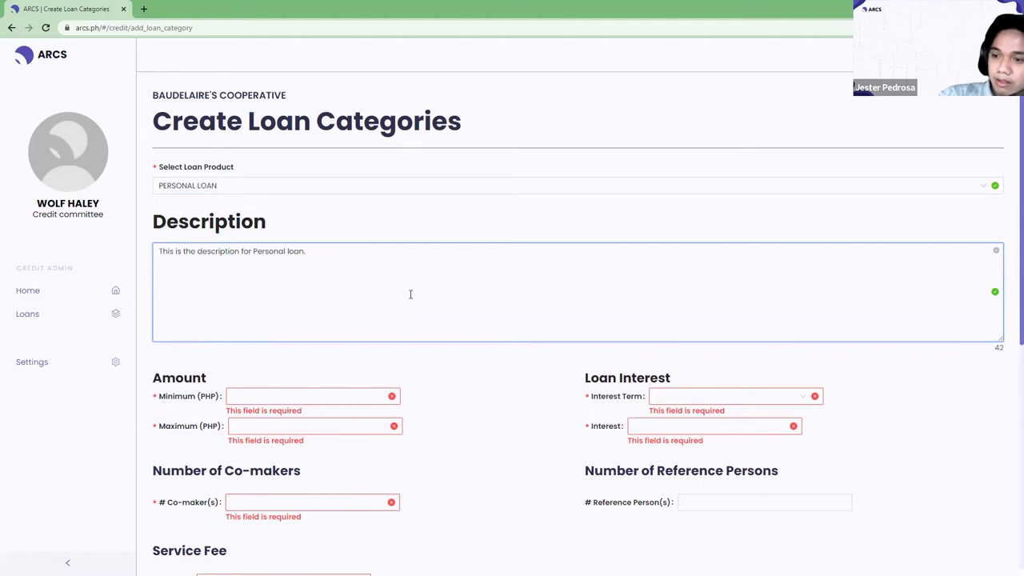
pyautogui.scroll(-2, 354, 349)
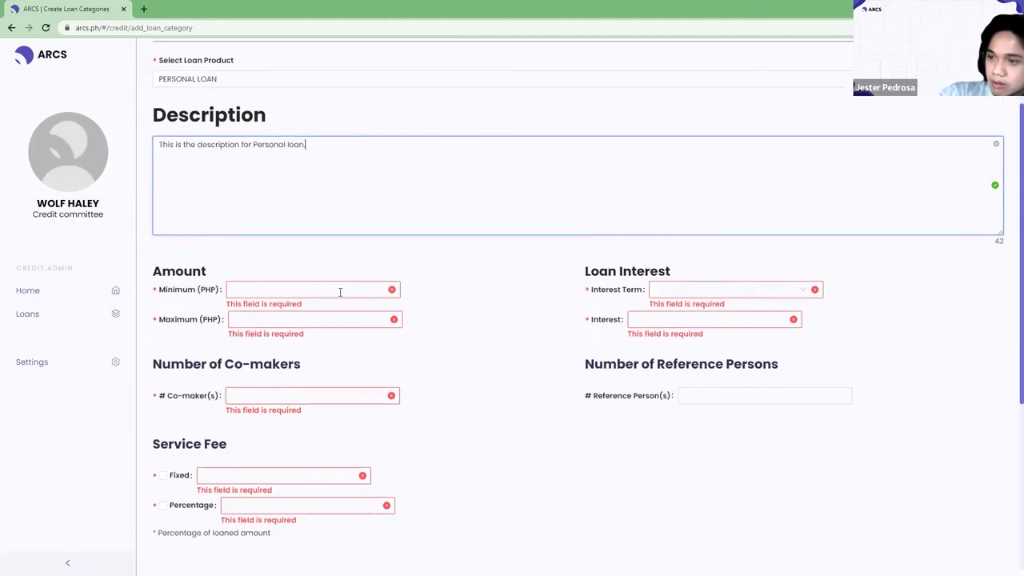
# Set the loan amount range to a minimum of 500 and maximum of 5000.
pyautogui.click(341, 292)
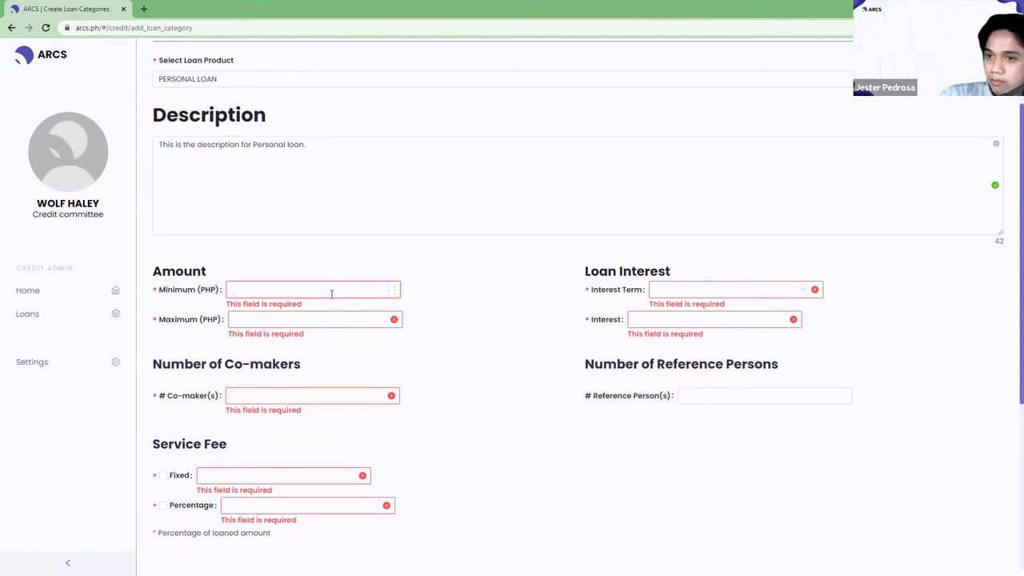
pyautogui.click(328, 320)
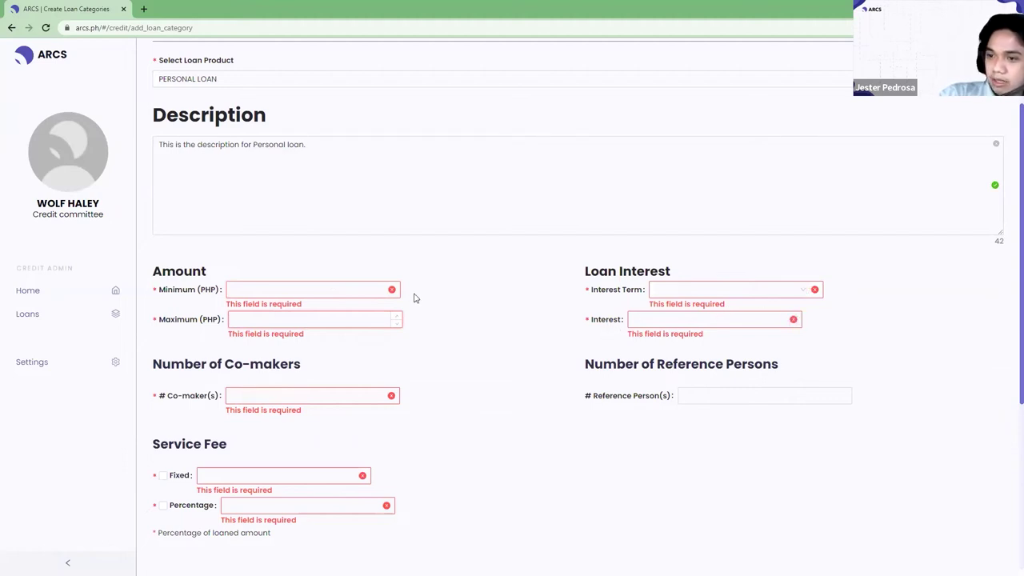
pyautogui.click(298, 291)
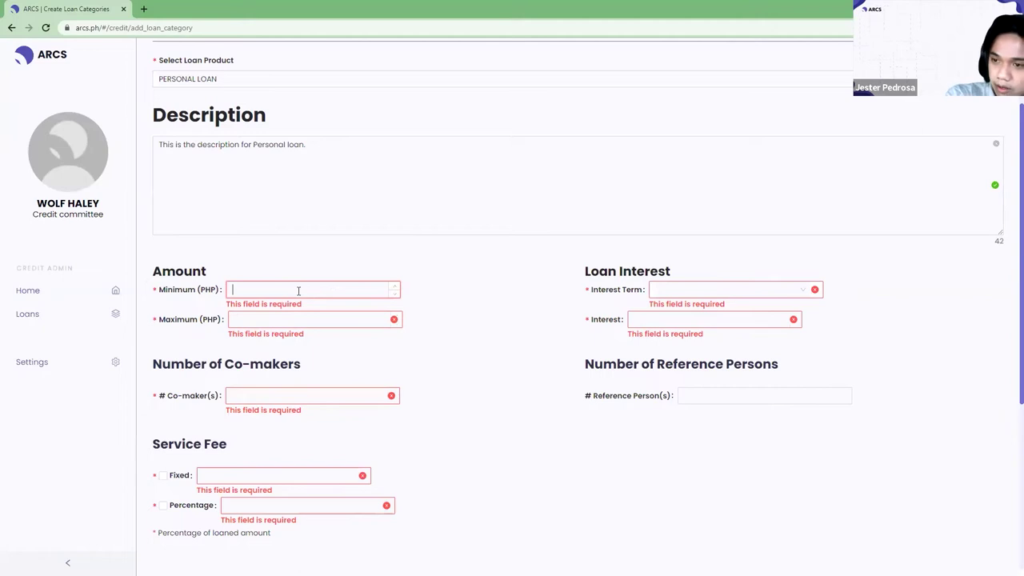
pyautogui.write('500')
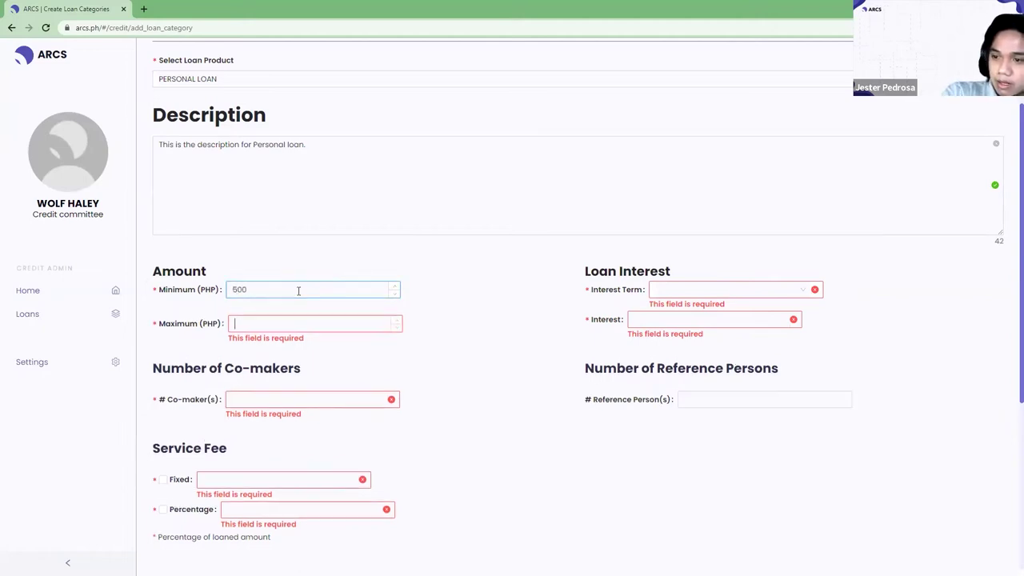
pyautogui.write('5000')
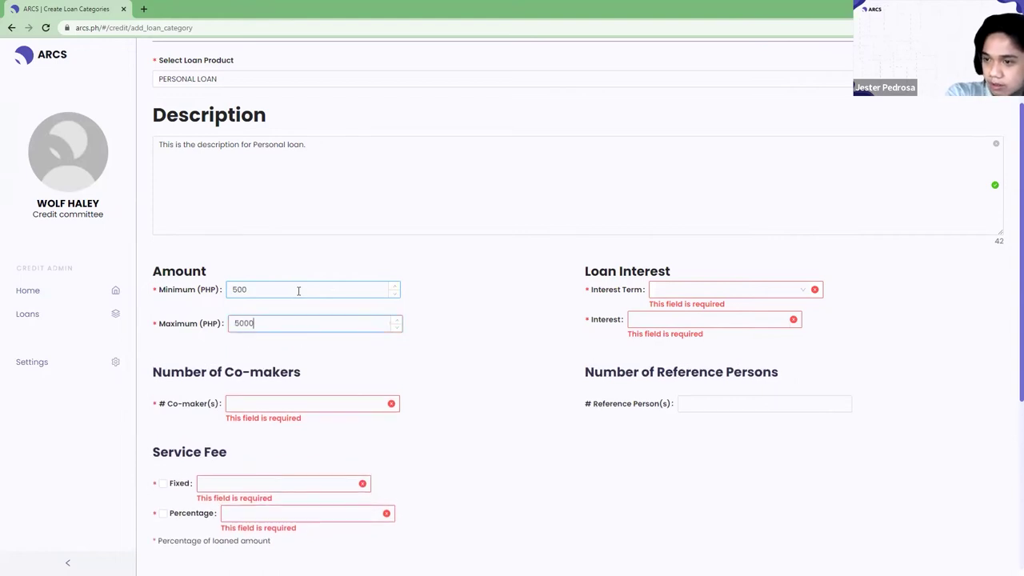
pyautogui.press('Tab')
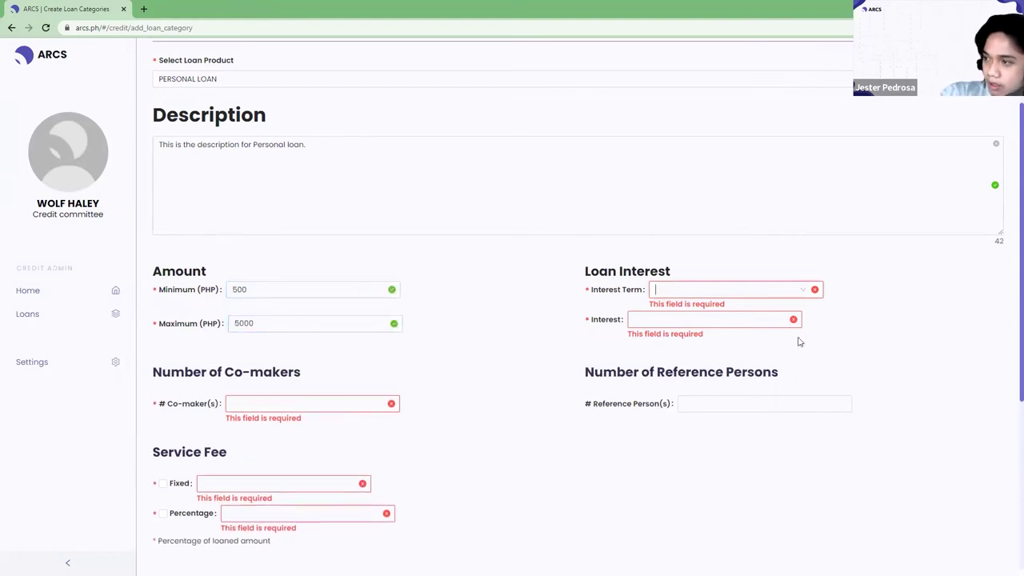
# Set a Monthly interest term with a 0.2 interest rate.
pyautogui.click(803, 293)
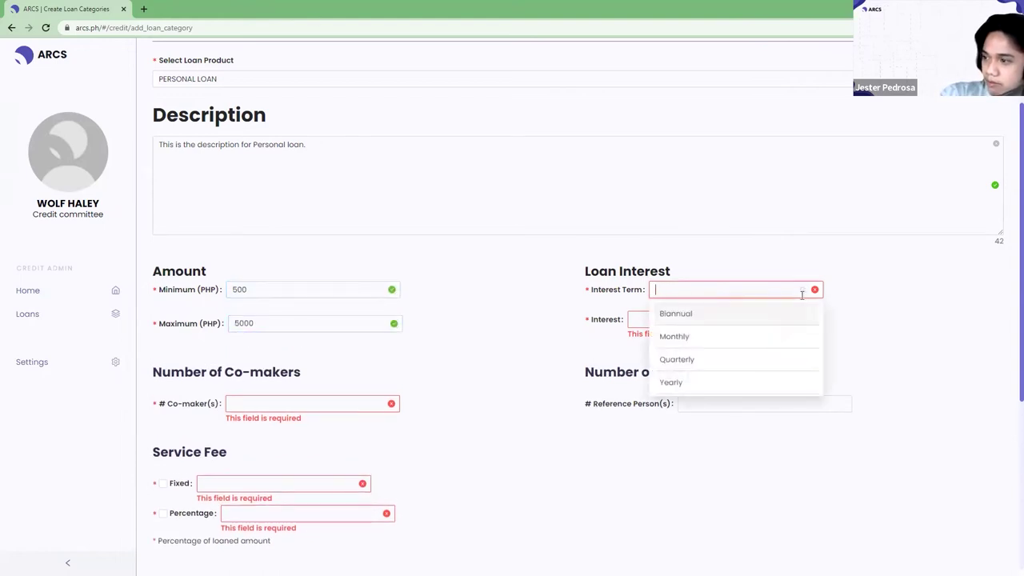
pyautogui.click(707, 336)
pyautogui.click(739, 322)
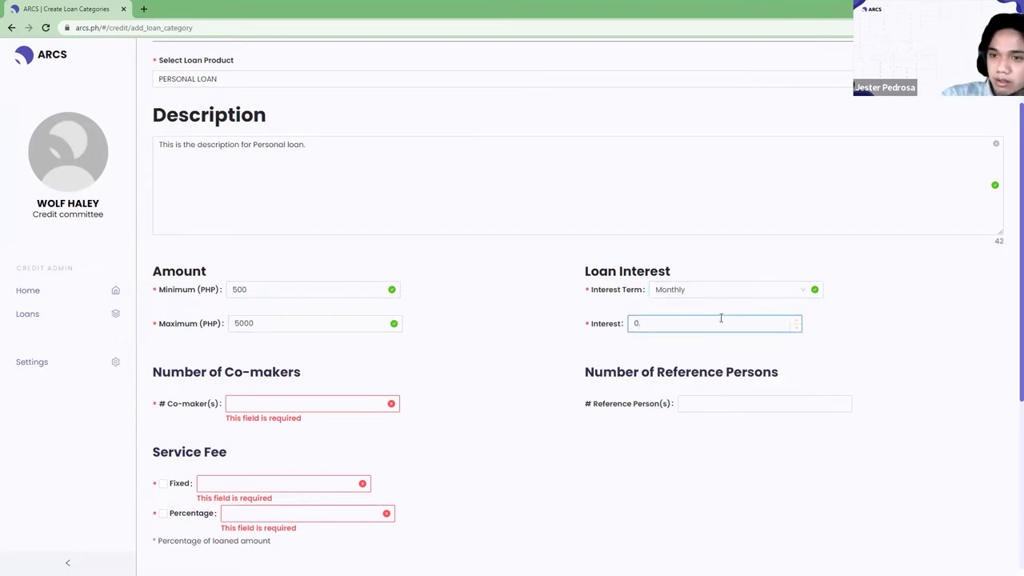
pyautogui.write('0.2')
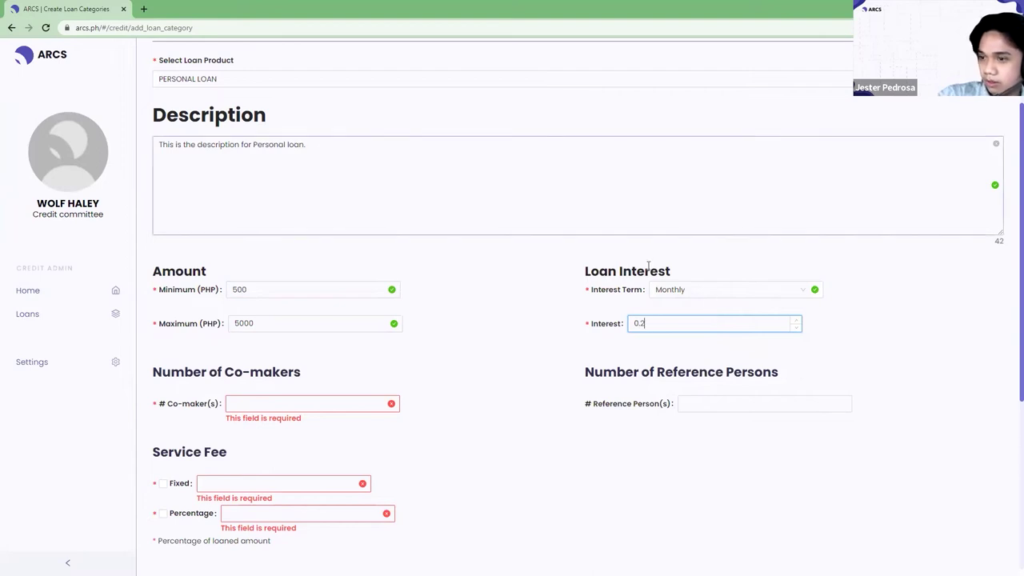
# Require one co-maker and one reference person.
pyautogui.press('Tab')
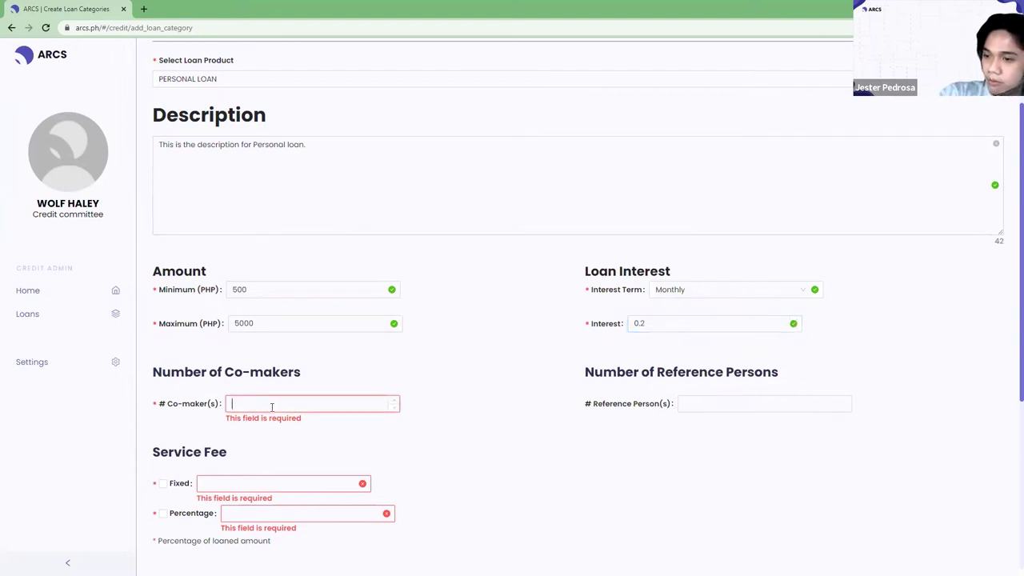
pyautogui.write('1')
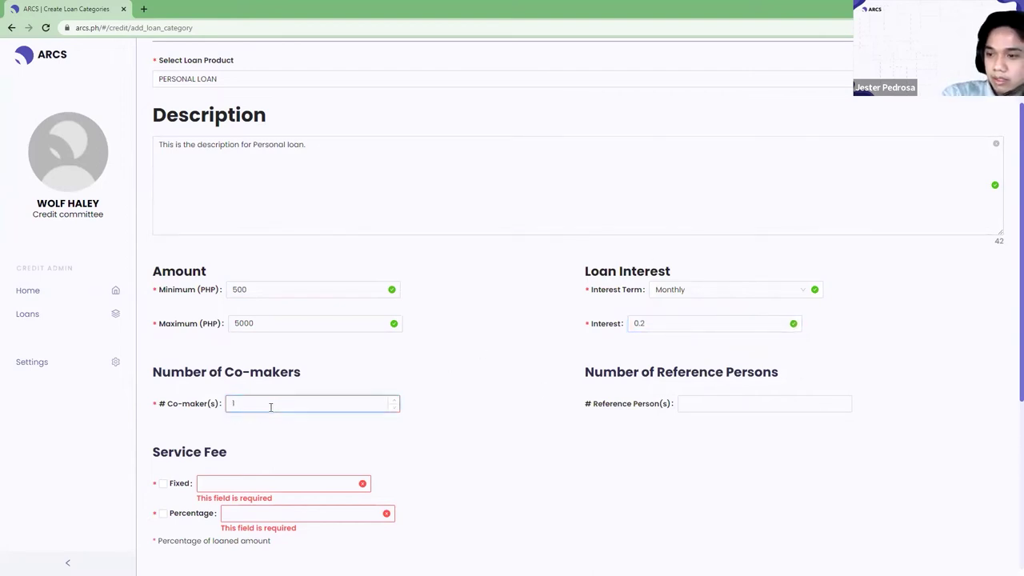
pyautogui.press('BackSpace')
pyautogui.write('1')
pyautogui.click(608, 404)
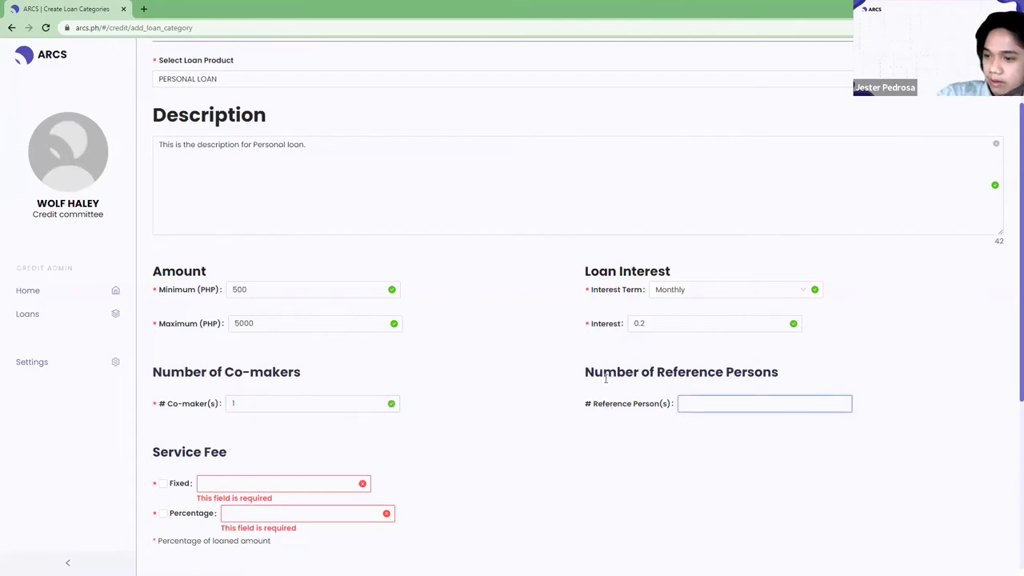
pyautogui.write('1')
pyautogui.press('Tab')
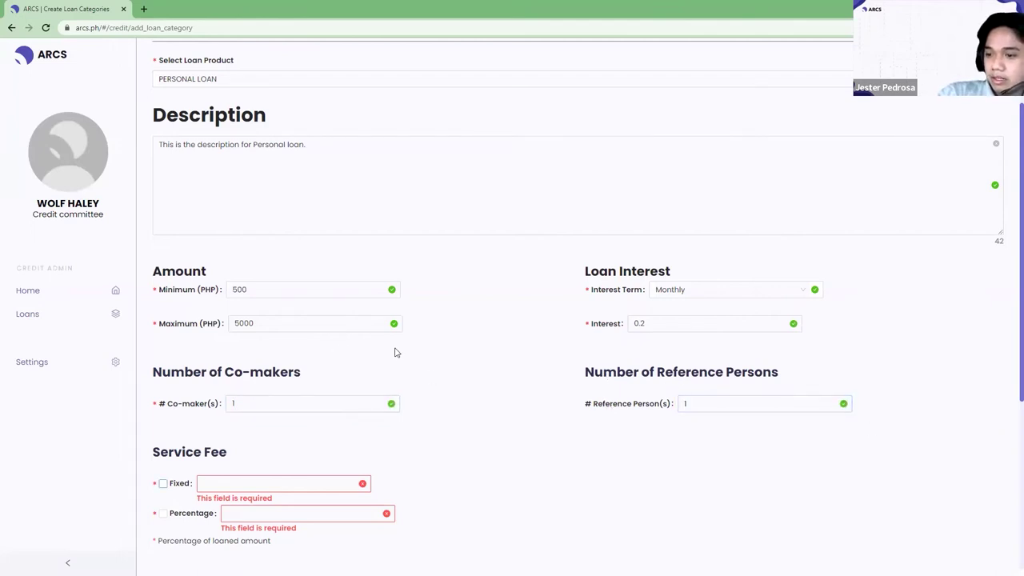
# Choose a Fixed service fee of 100.
pyautogui.scroll(-1, 192, 300)
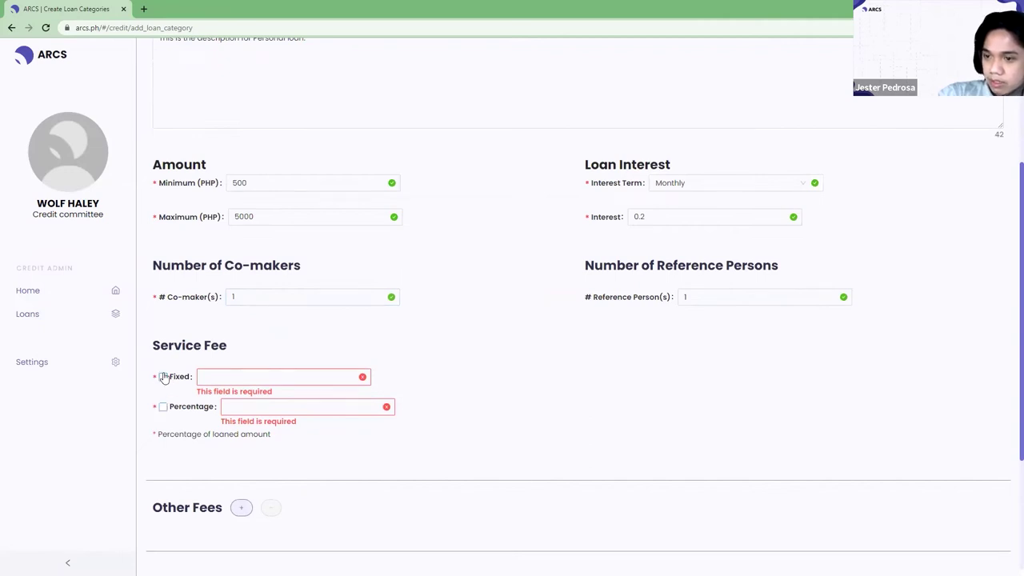
pyautogui.click(162, 377)
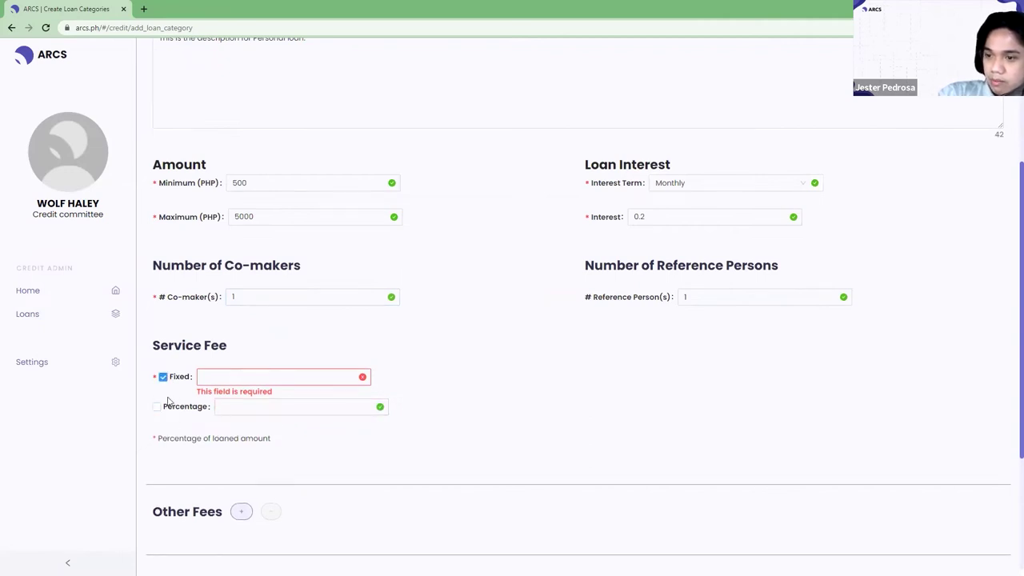
pyautogui.click(159, 406)
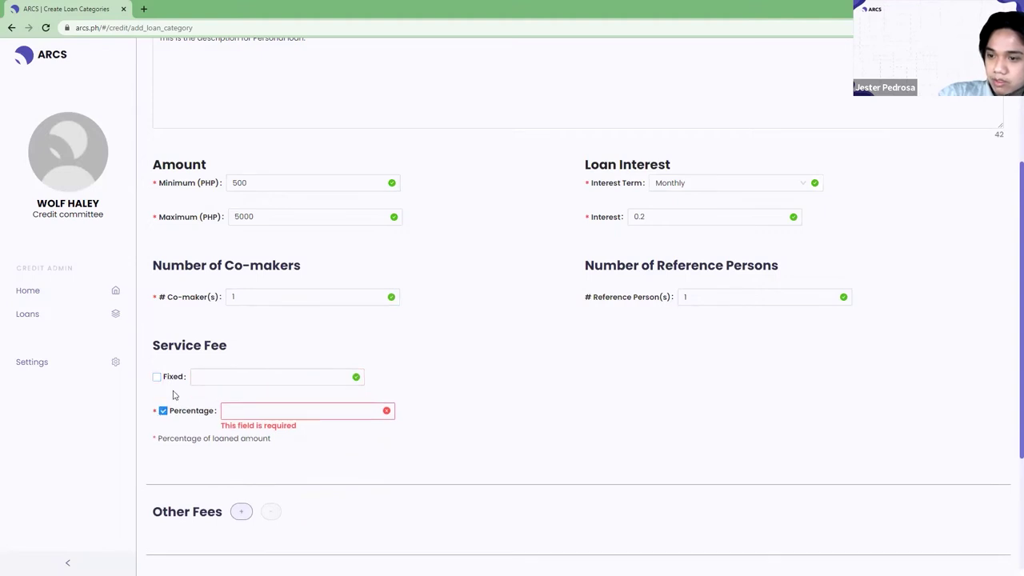
pyautogui.click(157, 377)
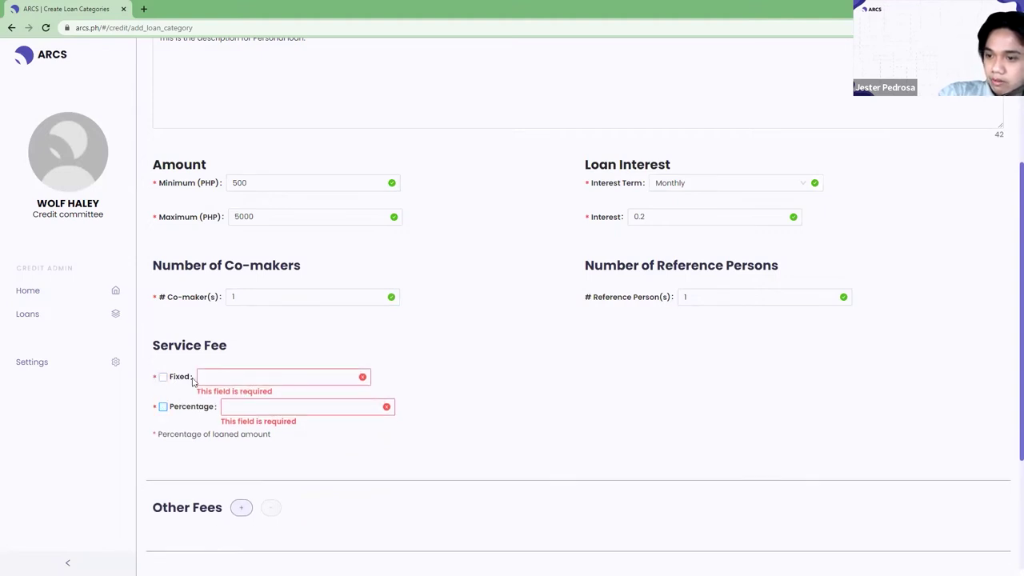
pyautogui.click(218, 377)
pyautogui.write('1000')
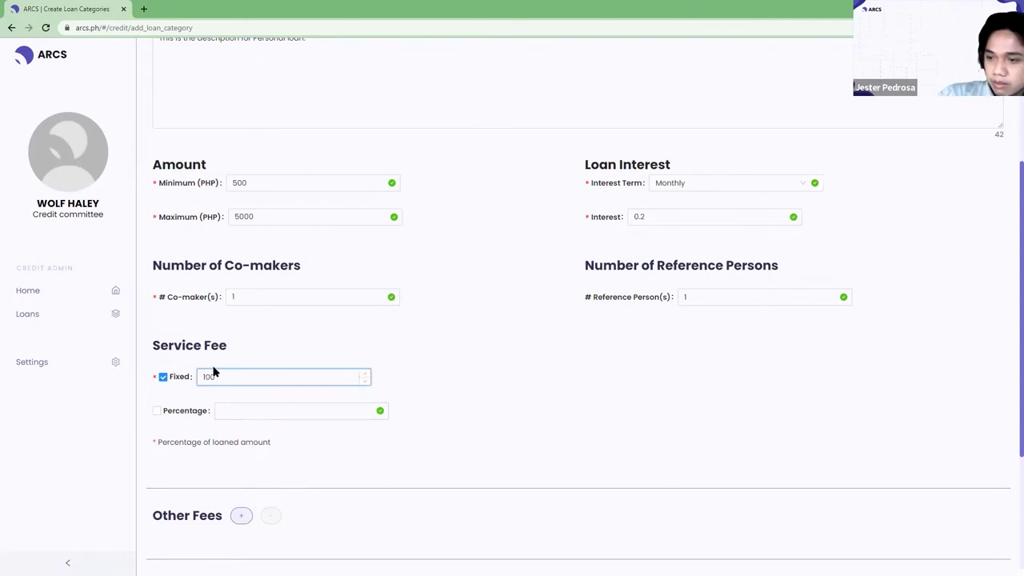
pyautogui.scroll(-1, 214, 378)
pyautogui.scroll(-1, 284, 423)
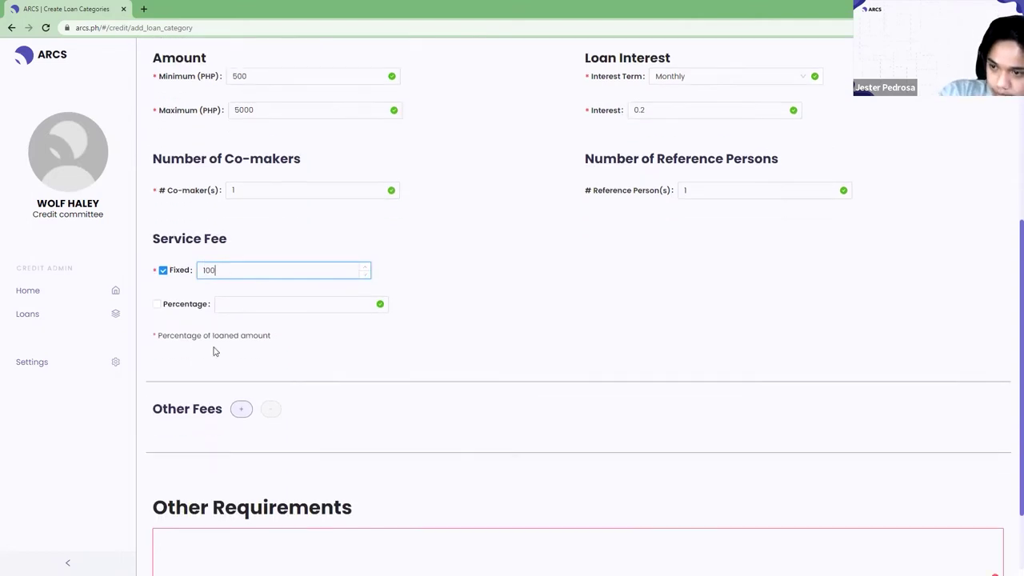
pyautogui.scroll(-1, 305, 380)
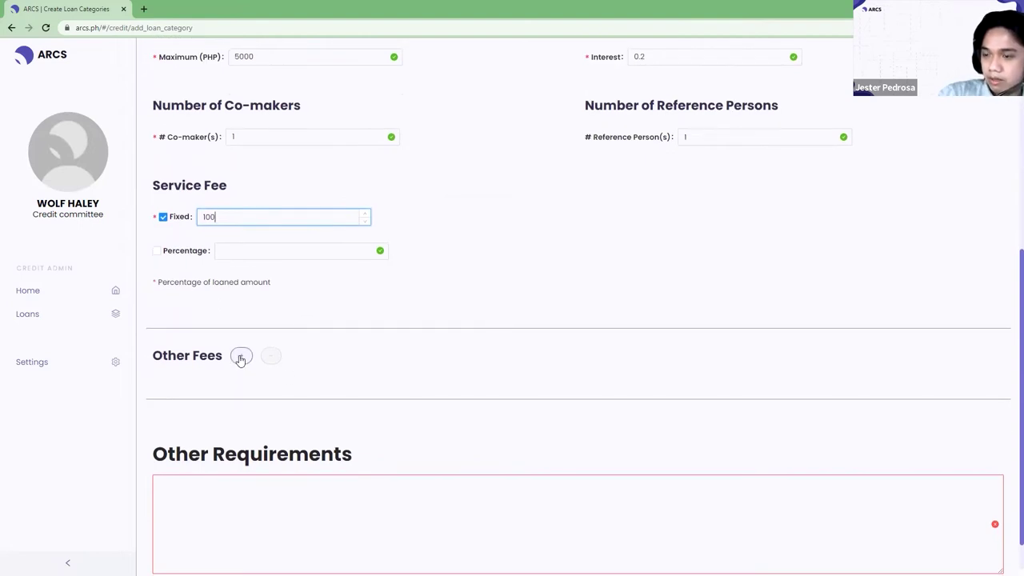
# Add an Other Fees entry and begin its title BANK TRANSACTION FEES.
pyautogui.click(240, 358)
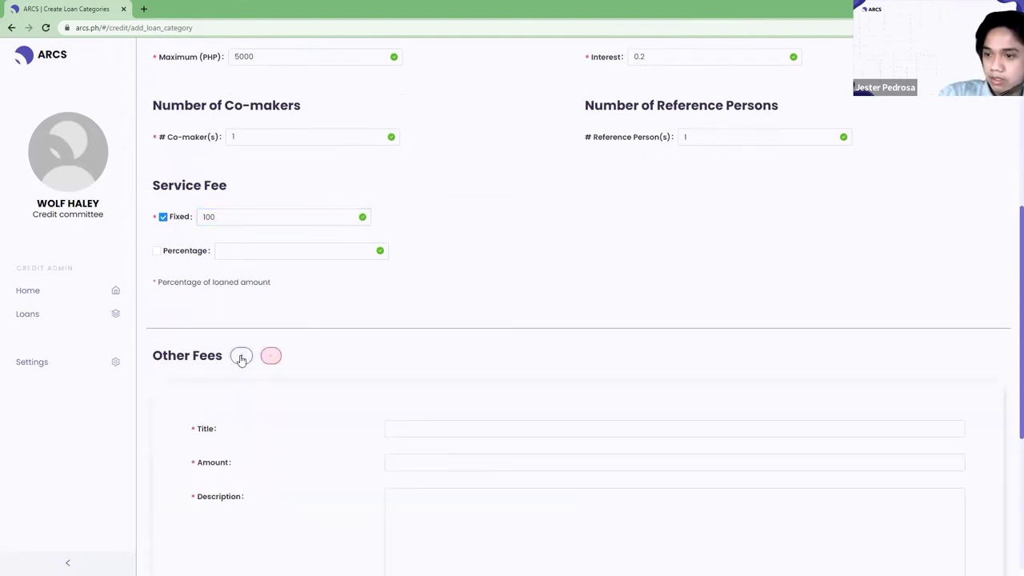
pyautogui.click(480, 430)
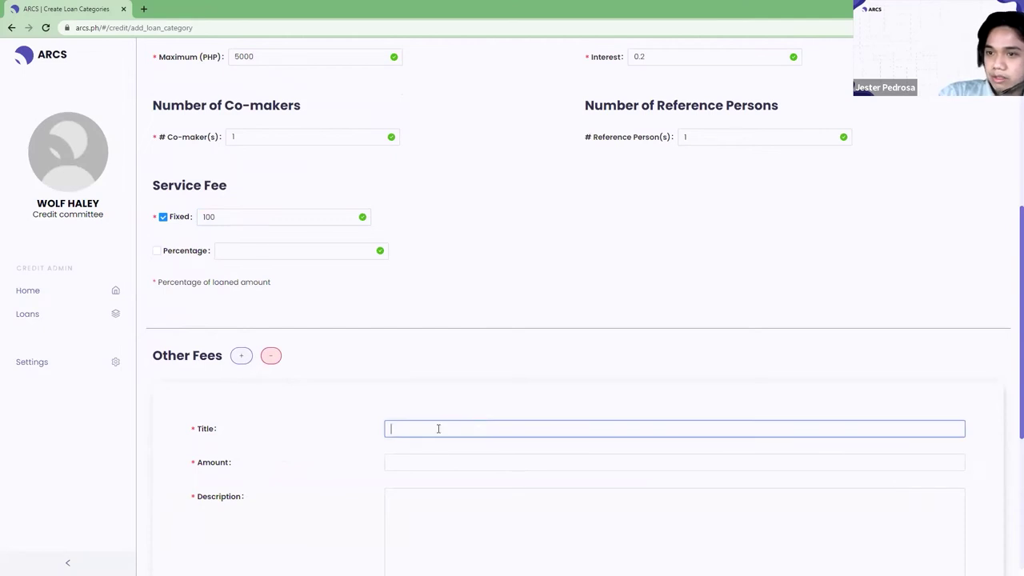
pyautogui.scroll(-3, 420, 417)
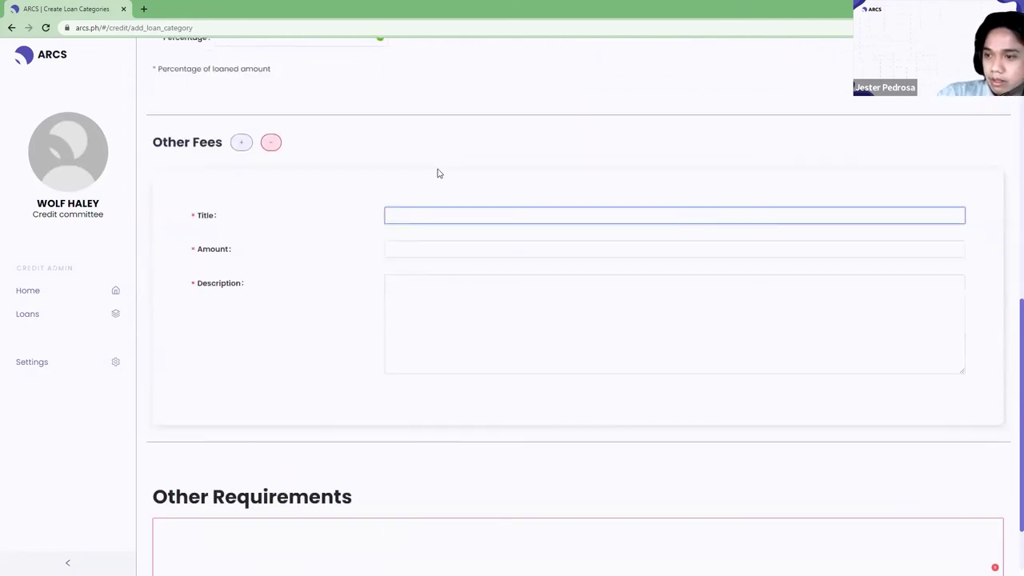
pyautogui.scroll(1, 436, 171)
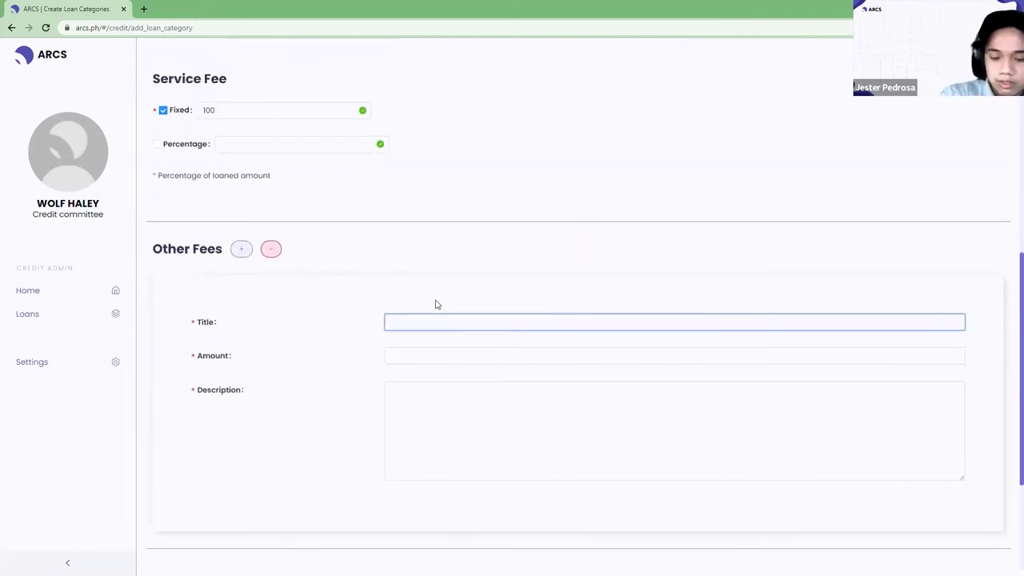
pyautogui.write('T')
pyautogui.press('BackSpace')
pyautogui.write('B')
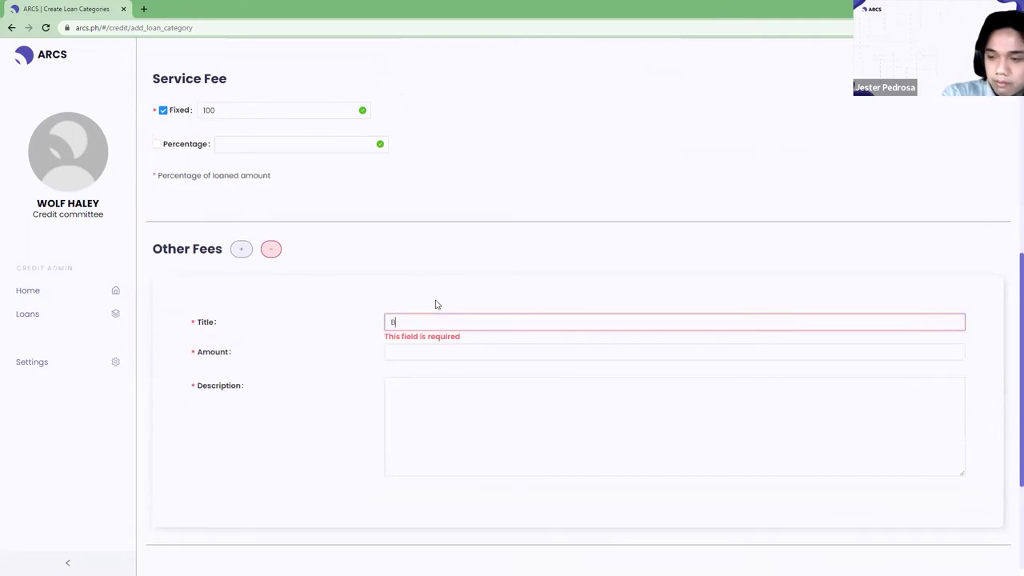
pyautogui.write('ANK TR')
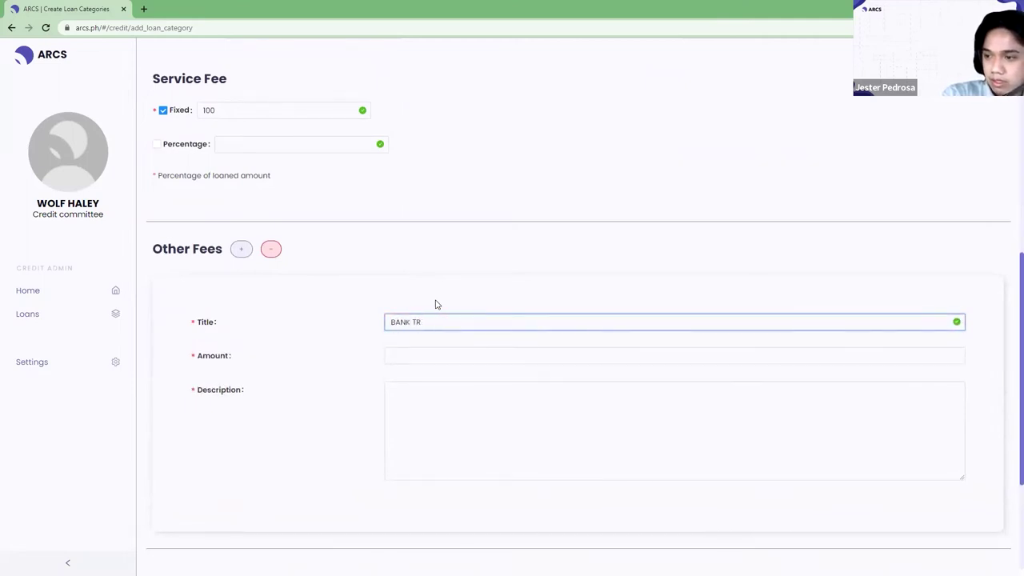
pyautogui.write('EAANSATION')
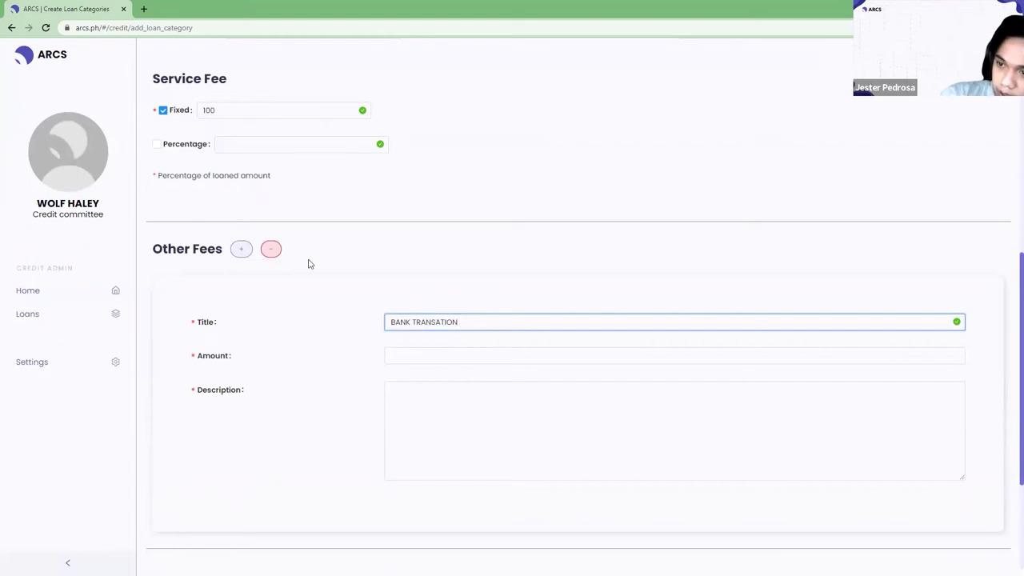
pyautogui.scroll(-2, 270, 228)
# Remove the extra fee entry and complete the fee: amount 200, description 'Other banks'.
pyautogui.click(243, 144)
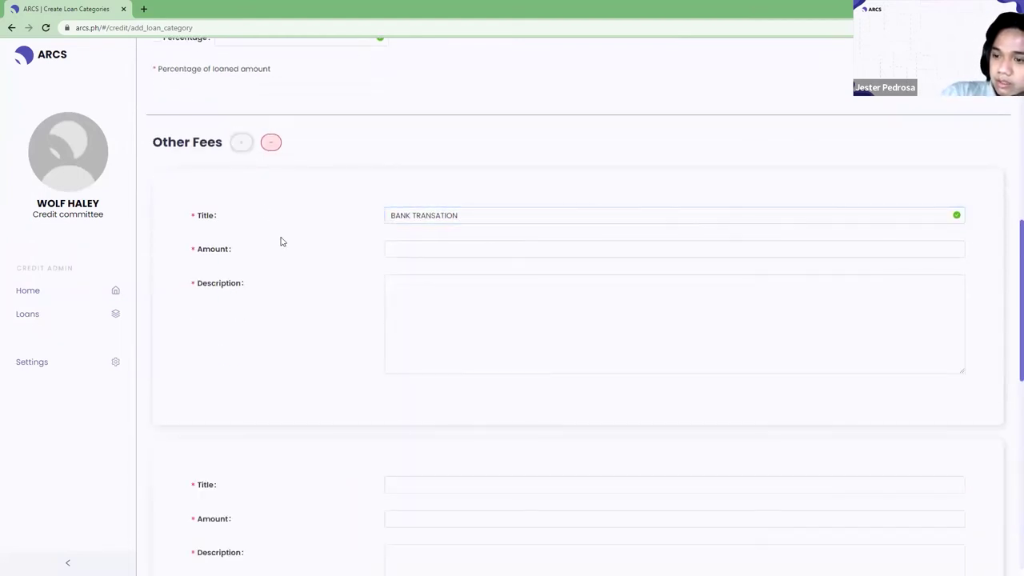
pyautogui.scroll(-3, 316, 304)
pyautogui.scroll(2, 291, 219)
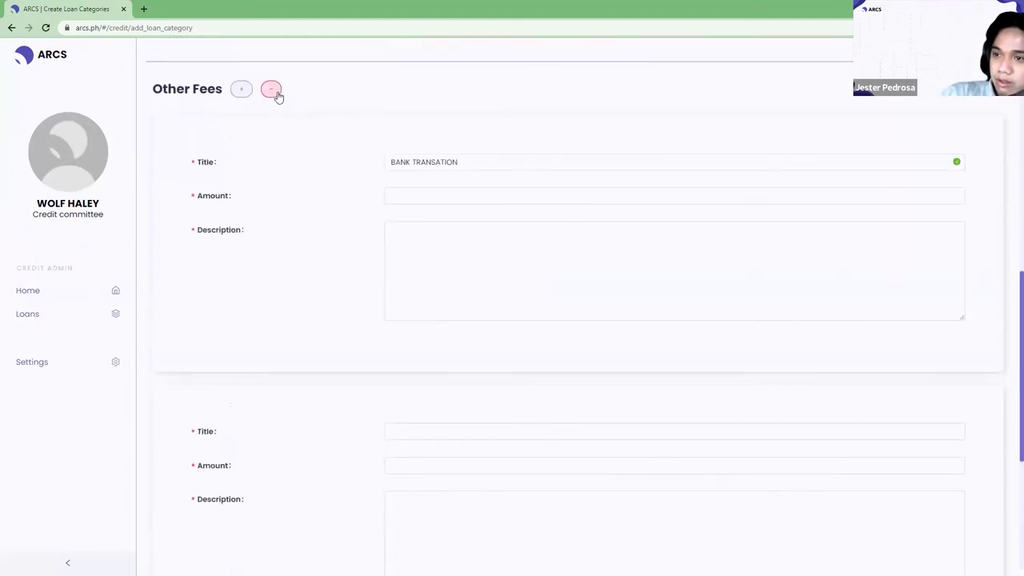
pyautogui.click(273, 90)
pyautogui.click(492, 160)
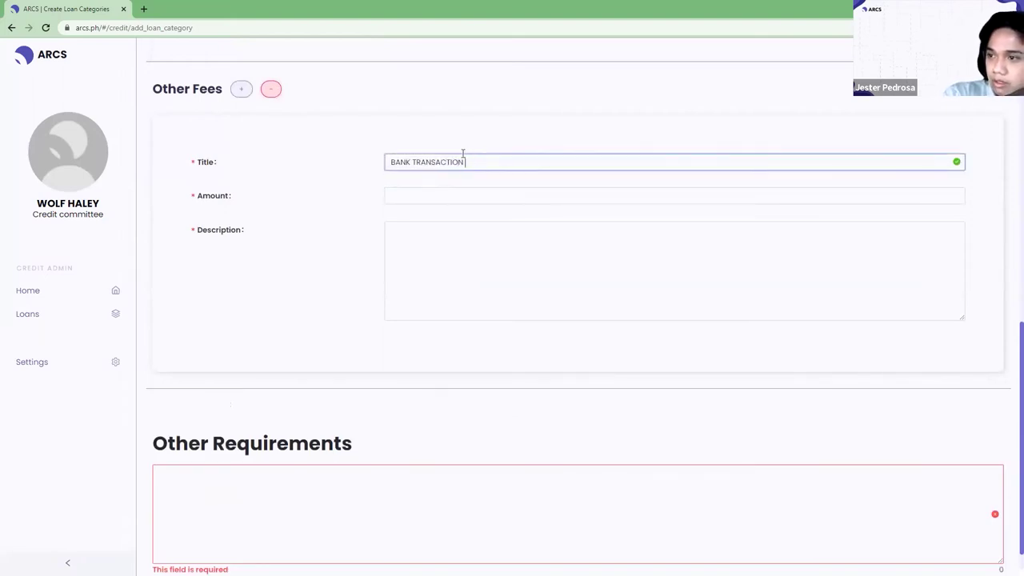
pyautogui.write('S')
pyautogui.press('Tab')
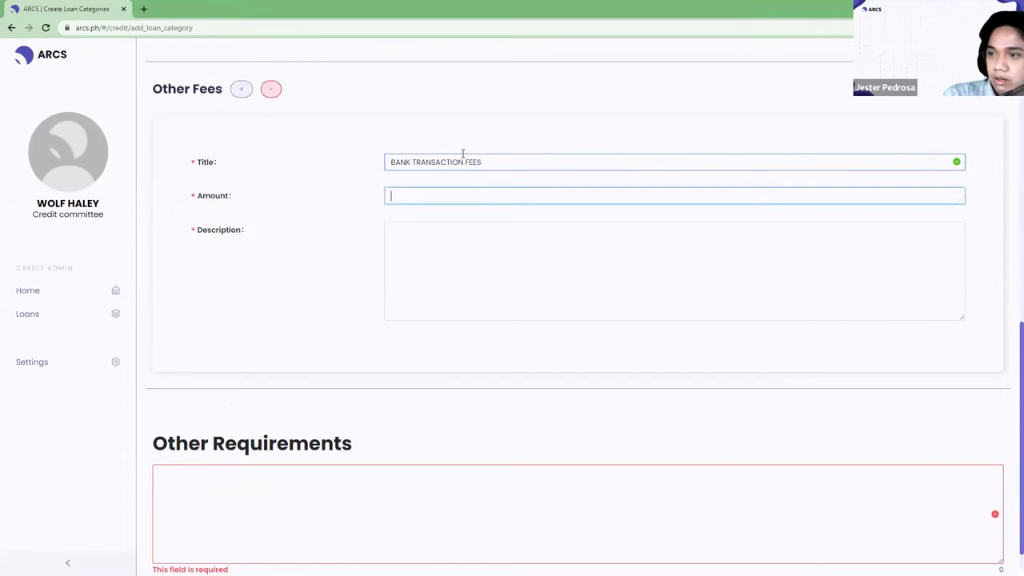
pyautogui.press('Tab')
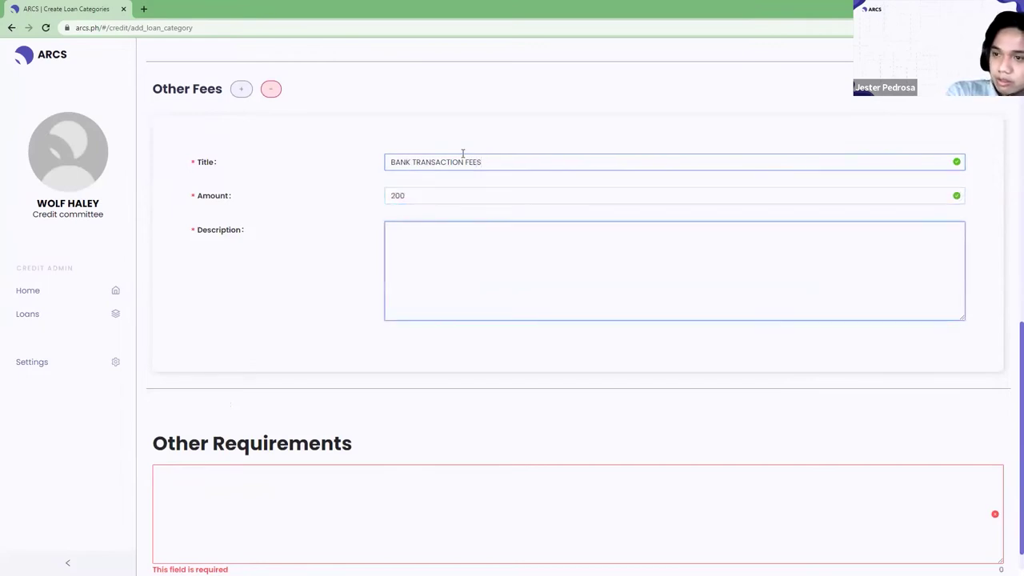
pyautogui.write('Other banks')
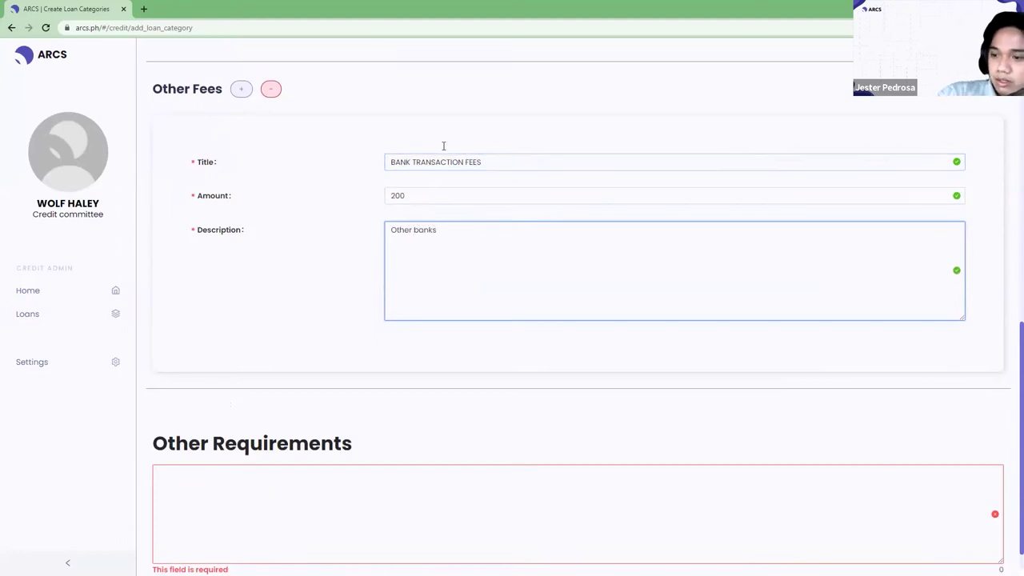
pyautogui.scroll(-1, 365, 503)
# Enter n/a as the Other Requirements.
pyautogui.click(373, 498)
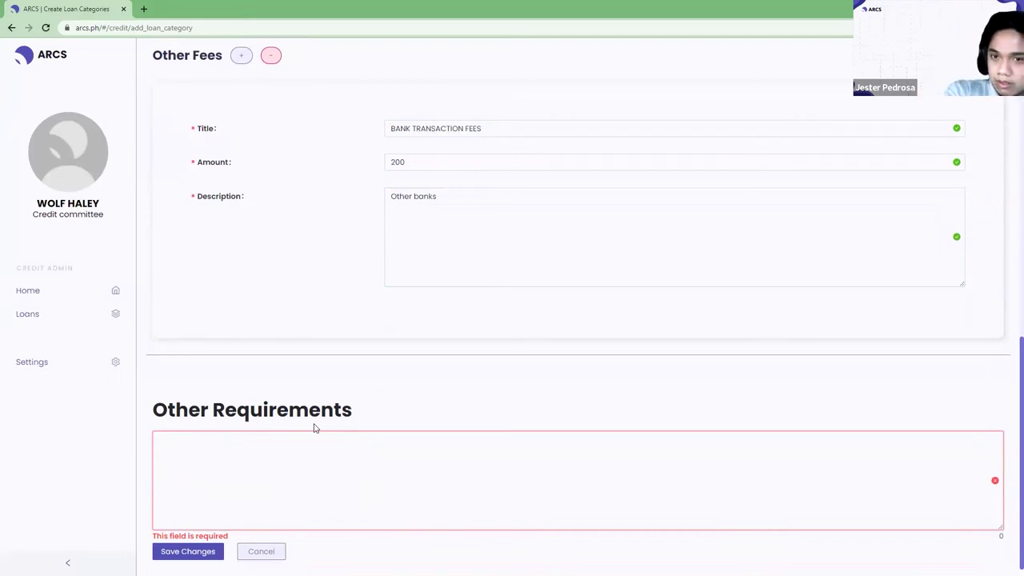
pyautogui.write('Bi')
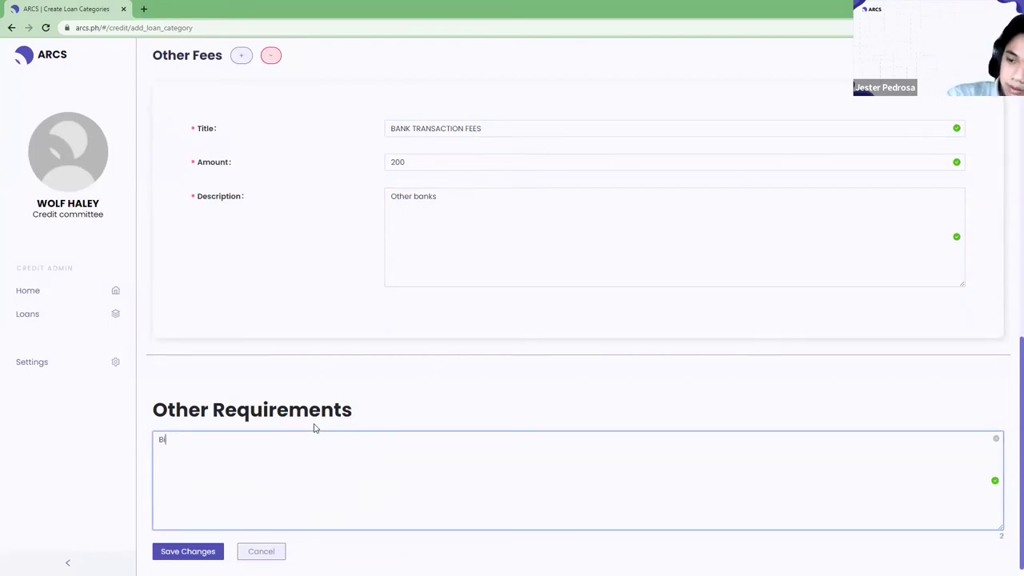
pyautogui.press('BackSpace')
pyautogui.press('BackSpace')
pyautogui.write('no')
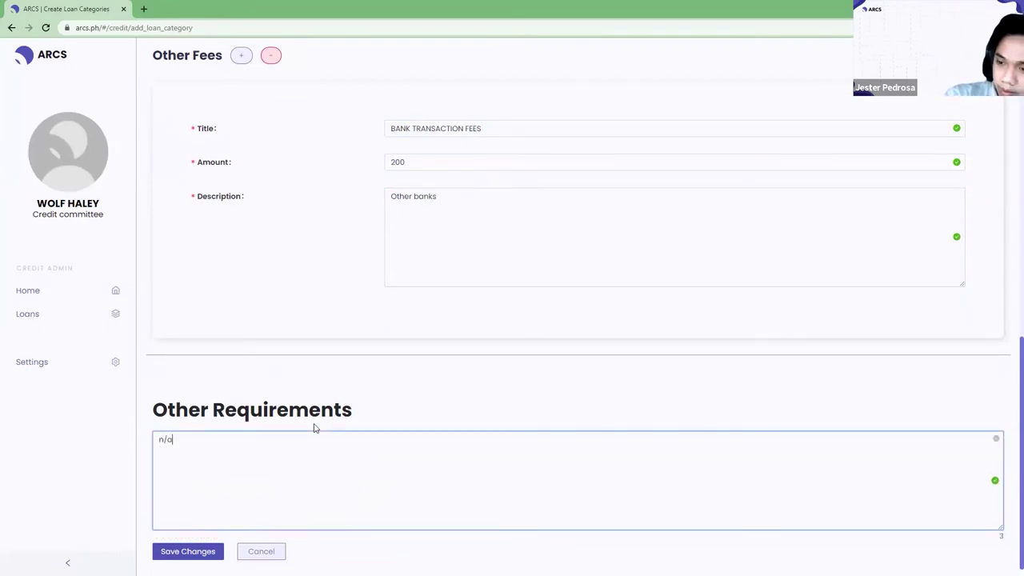
pyautogui.scroll(4, 334, 430)
pyautogui.scroll(-4, 322, 445)
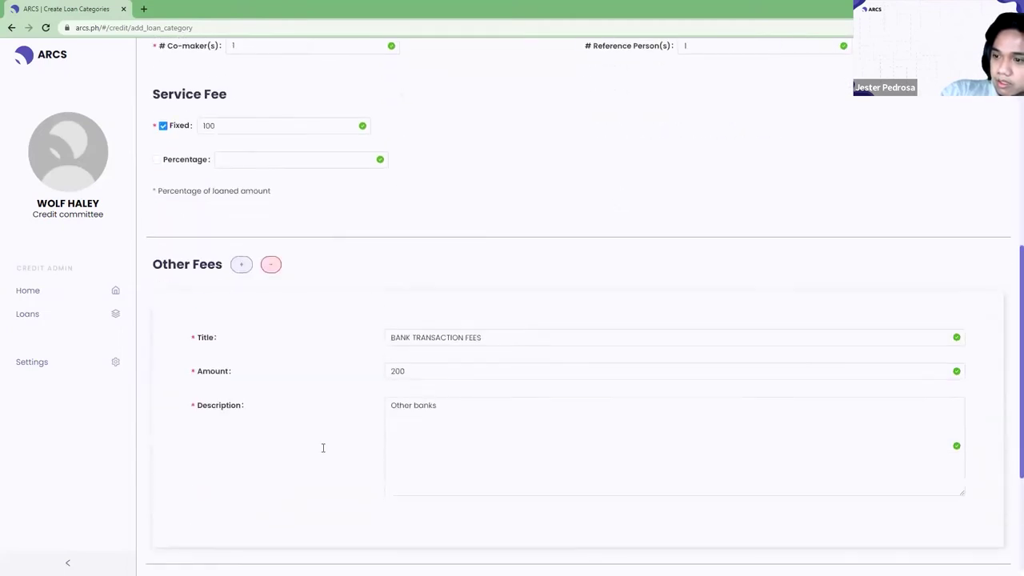
# Save the PERSONAL LOAN category and open View or Edit Loan Categories from Settings.
pyautogui.click(184, 550)
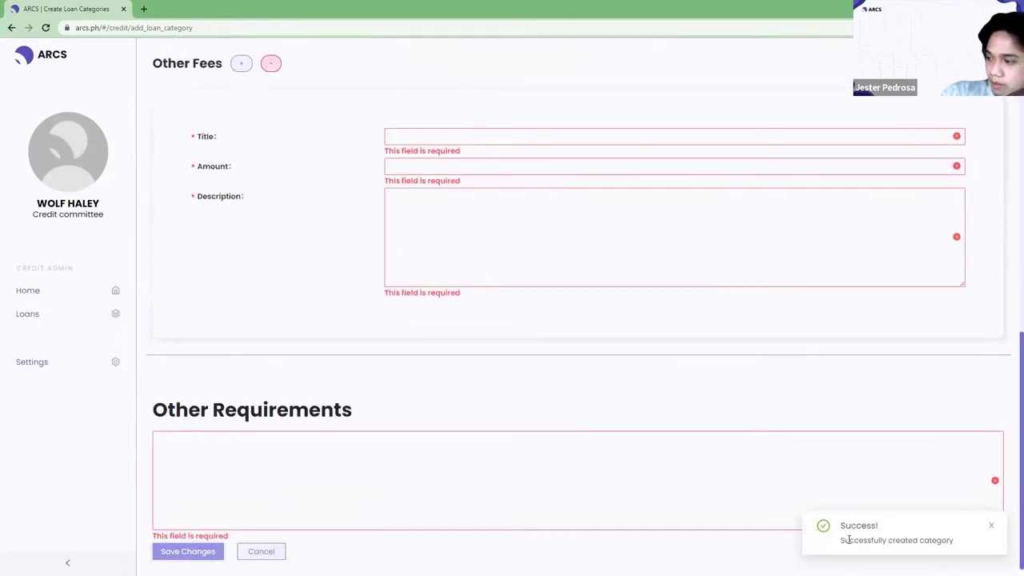
pyautogui.click(39, 364)
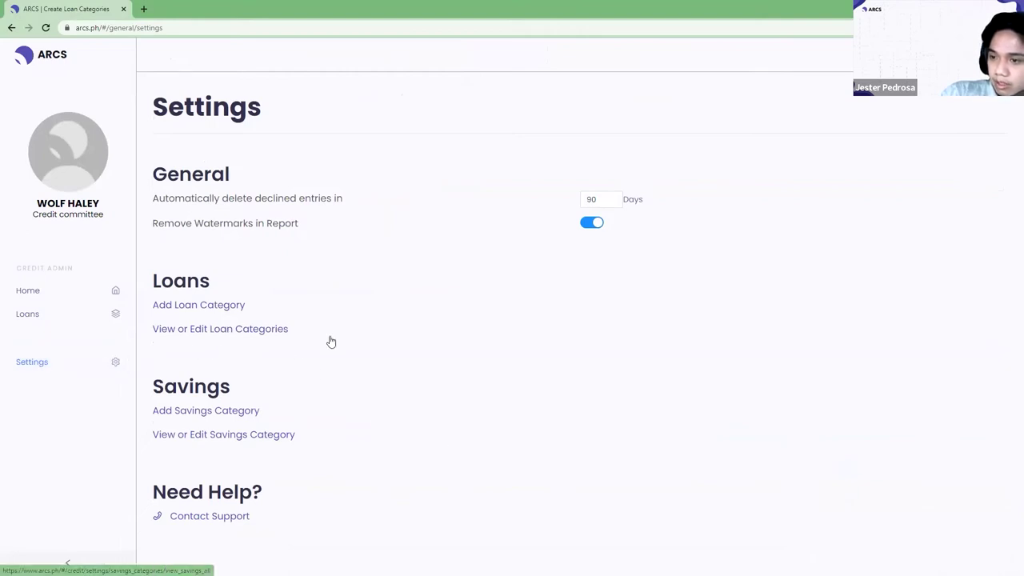
pyautogui.click(269, 335)
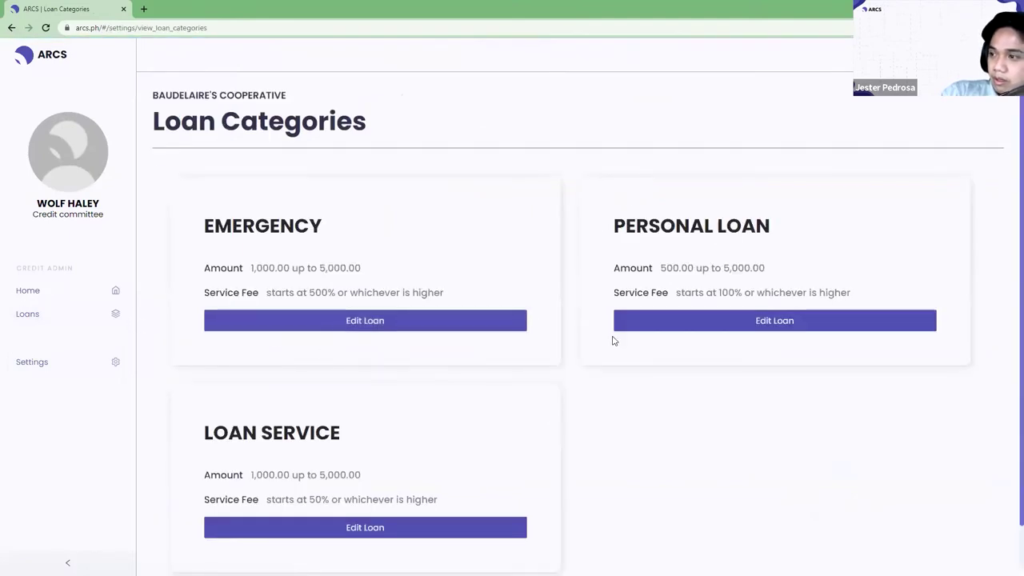
# Edit PERSONAL LOAN's service fee option and maximum amount, save, and return to Loan Categories.
pyautogui.click(730, 330)
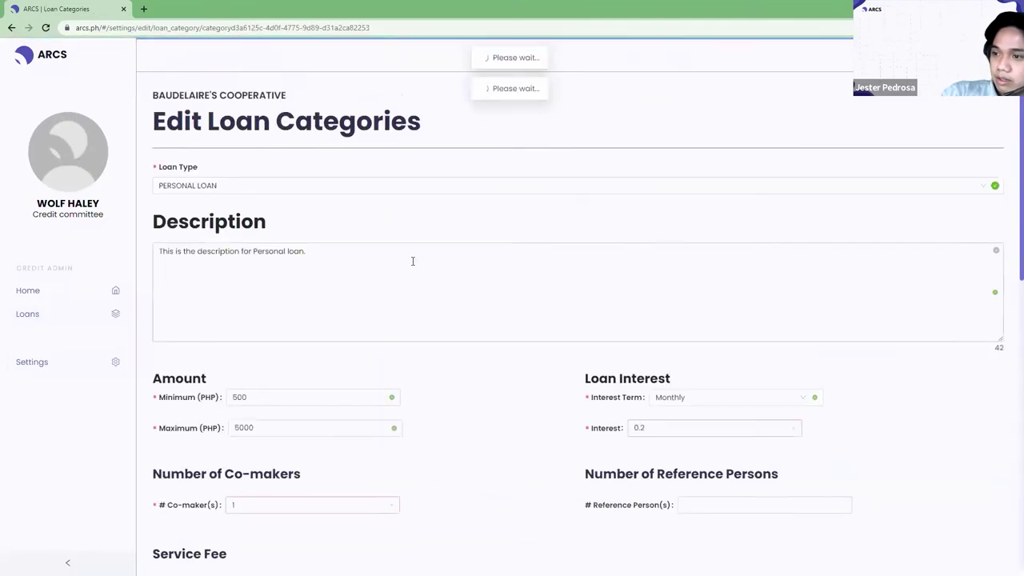
pyautogui.scroll(-1, 410, 268)
pyautogui.scroll(-3, 411, 268)
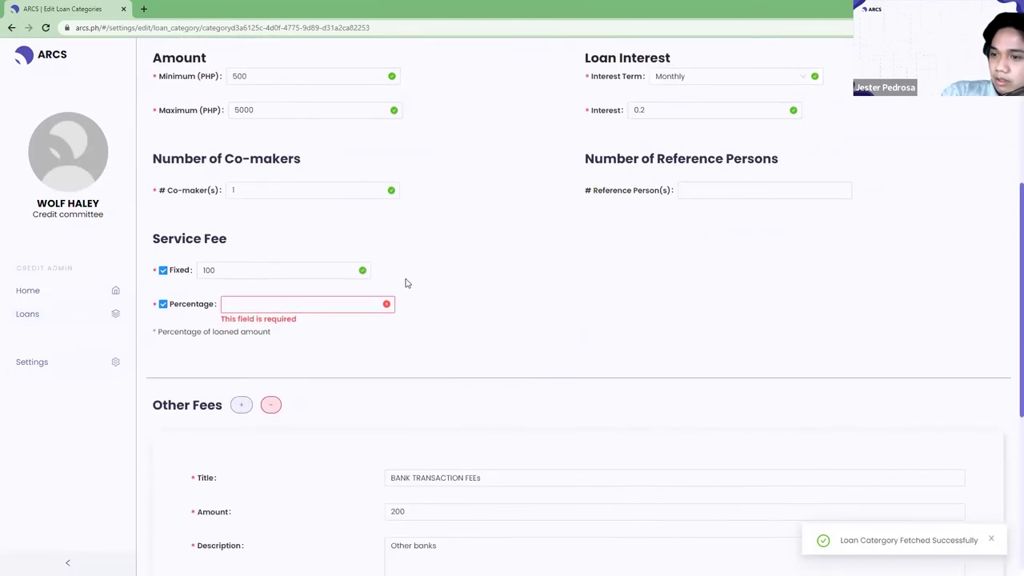
pyautogui.click(163, 304)
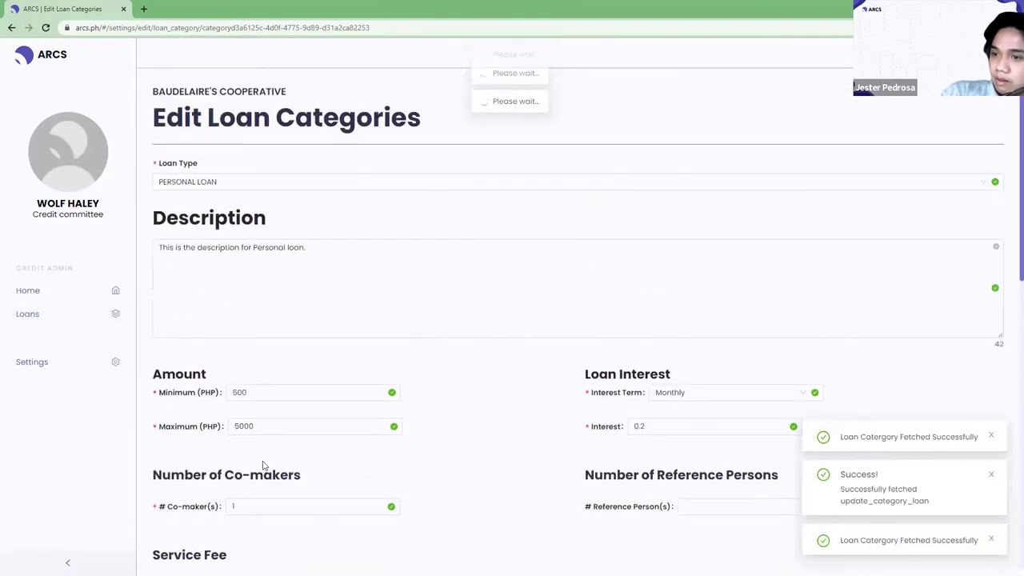
pyautogui.click(282, 430)
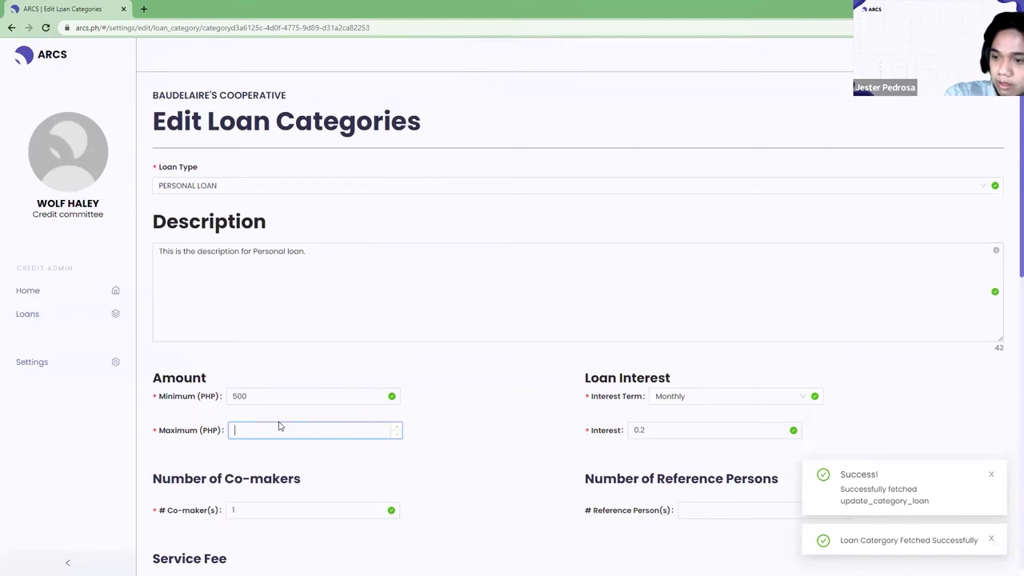
pyautogui.write('10000')
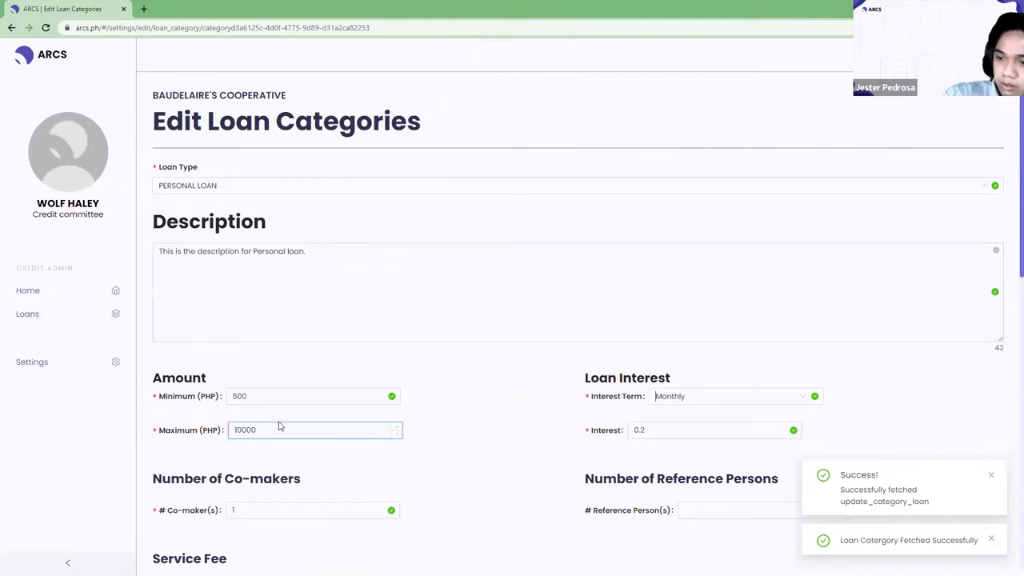
pyautogui.press('Tab')
pyautogui.click(243, 305)
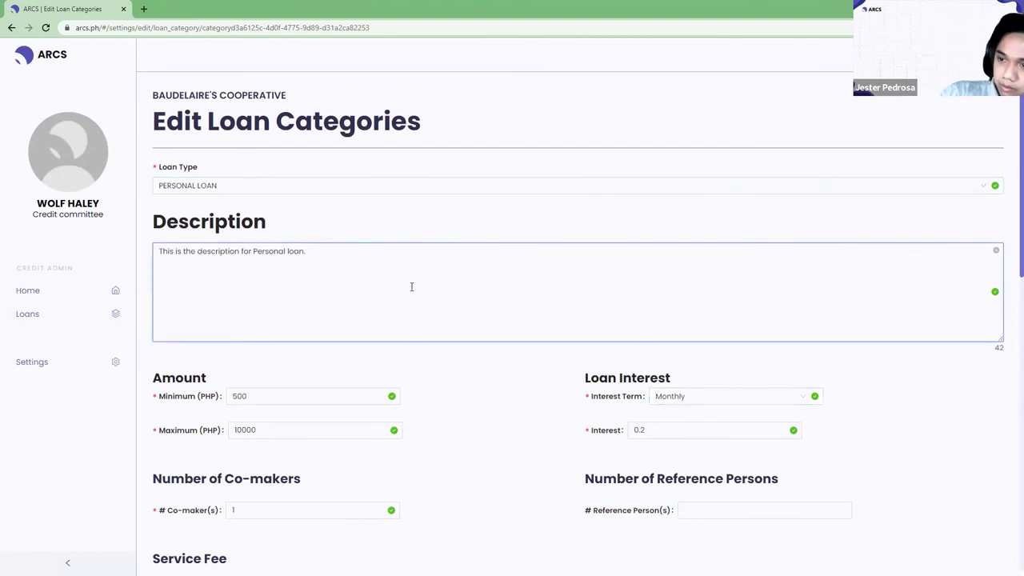
pyautogui.scroll(-8, 412, 296)
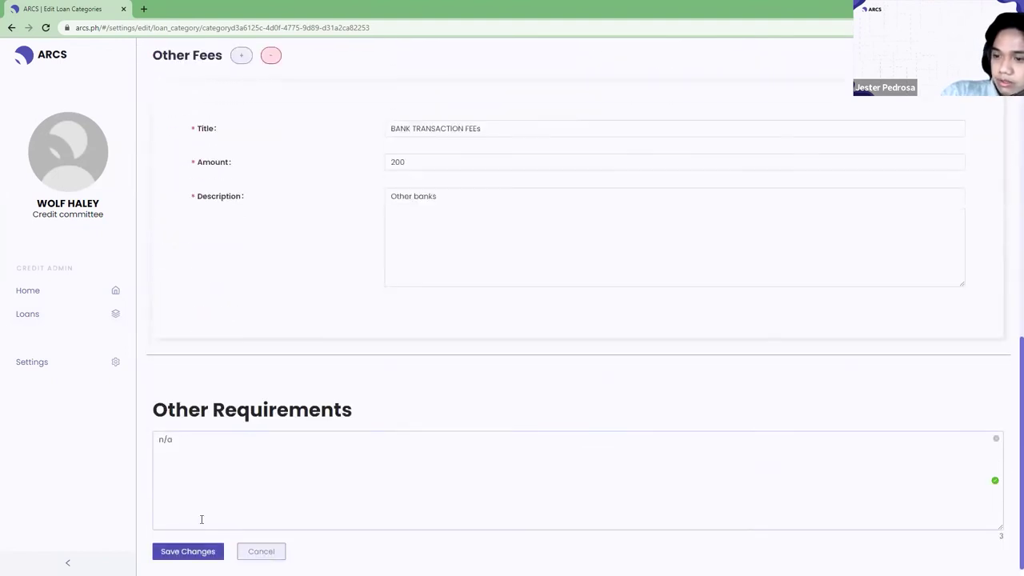
pyautogui.click(198, 552)
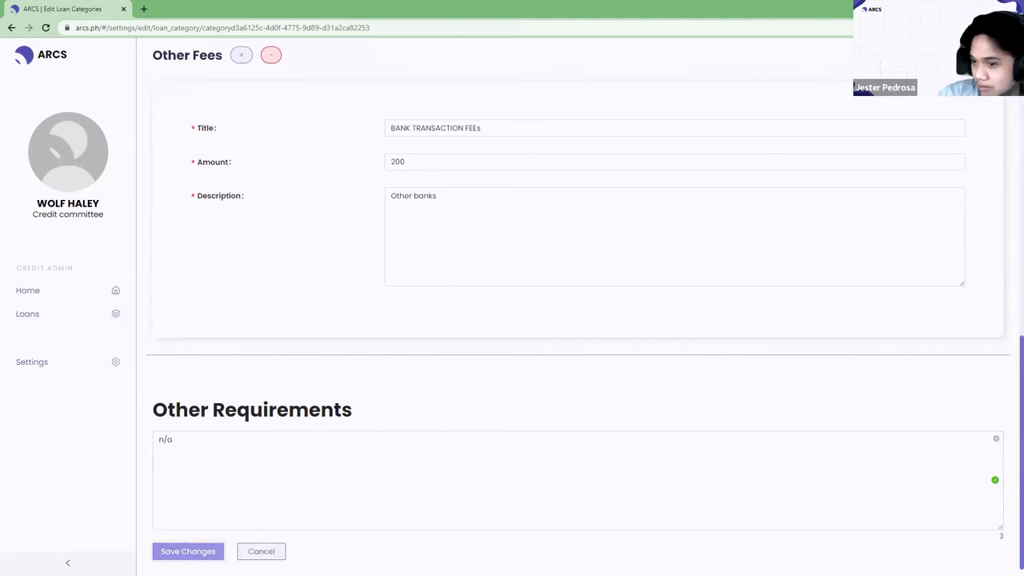
pyautogui.click(250, 552)
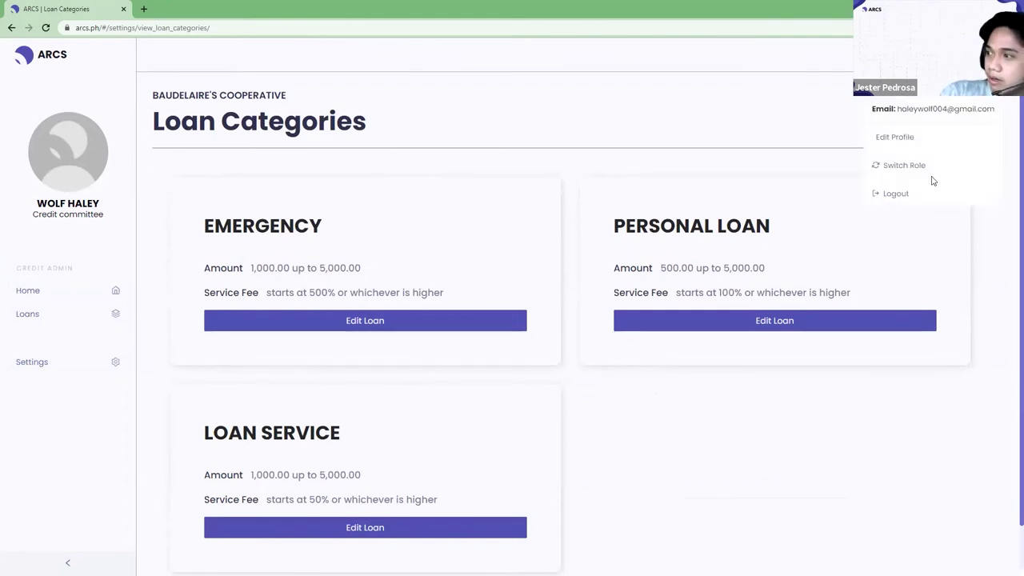
# Log out and sign back in with a different username in the Member role.
pyautogui.click(907, 195)
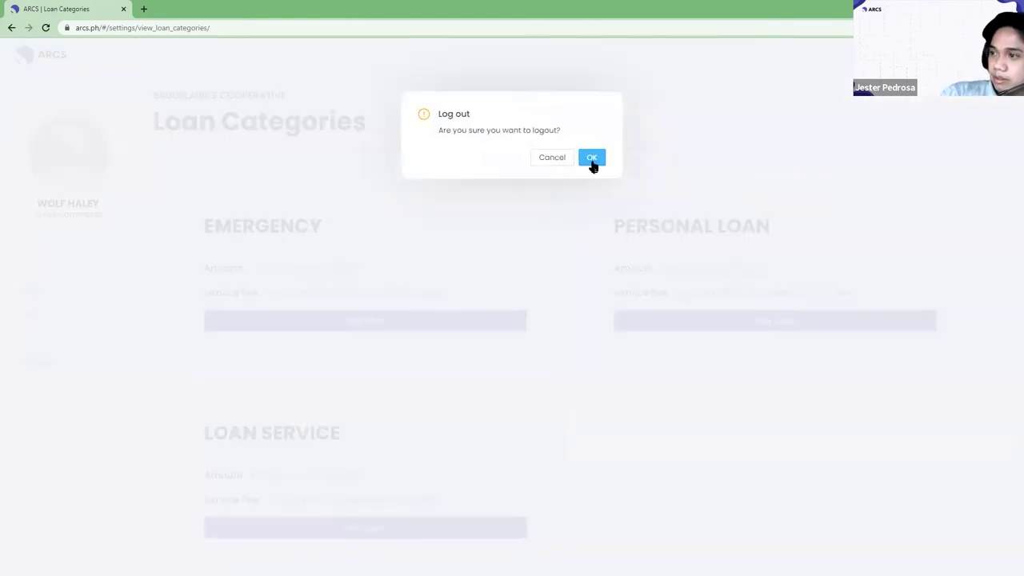
pyautogui.click(592, 163)
pyautogui.doubleClick(655, 253)
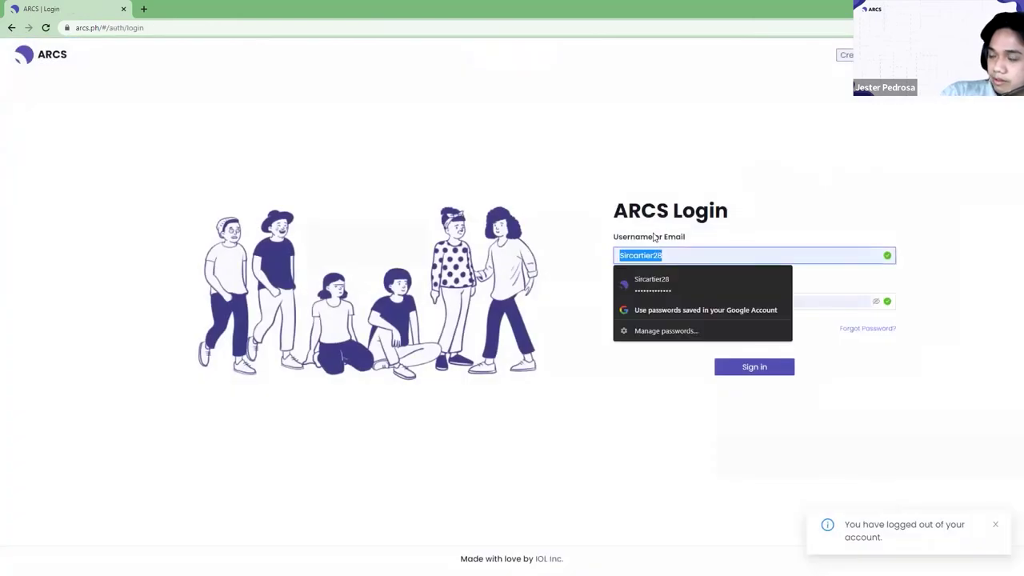
pyautogui.press('BackSpace')
pyautogui.write('Eaz')
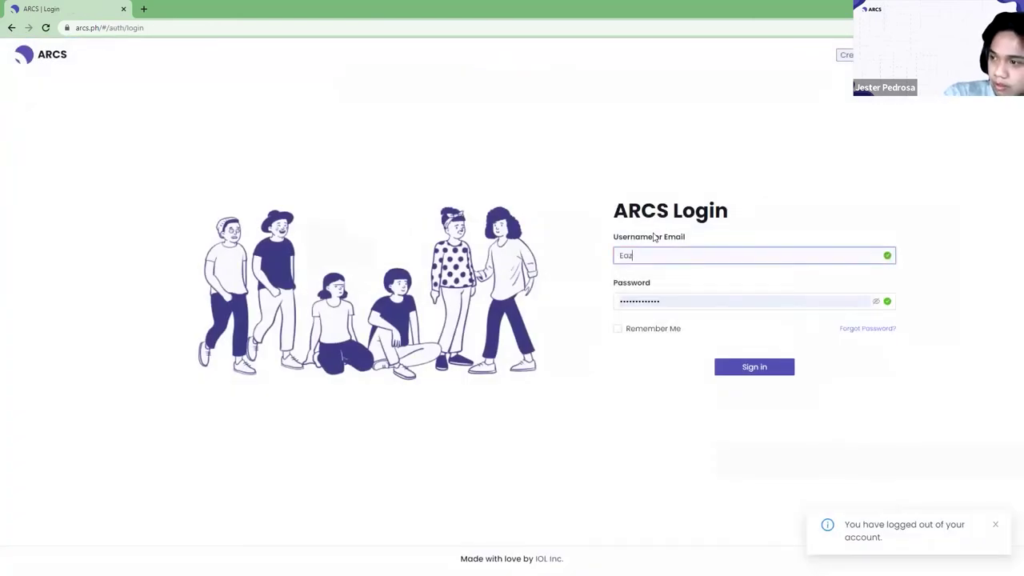
pyautogui.press('BackSpace')
pyautogui.press('BackSpace')
pyautogui.press('BackSpace')
pyautogui.write('e')
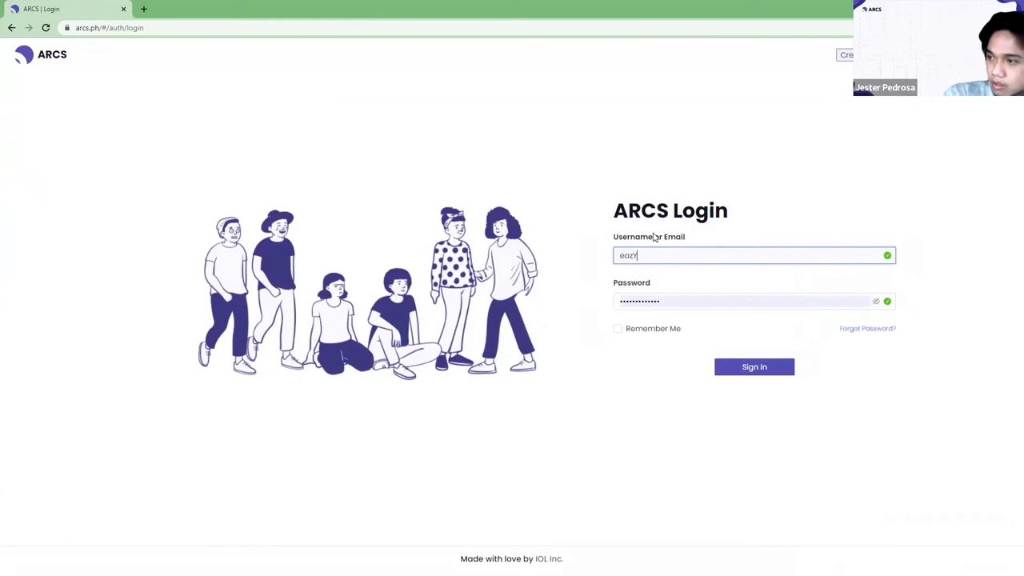
pyautogui.write('azY')
pyautogui.press('Return')
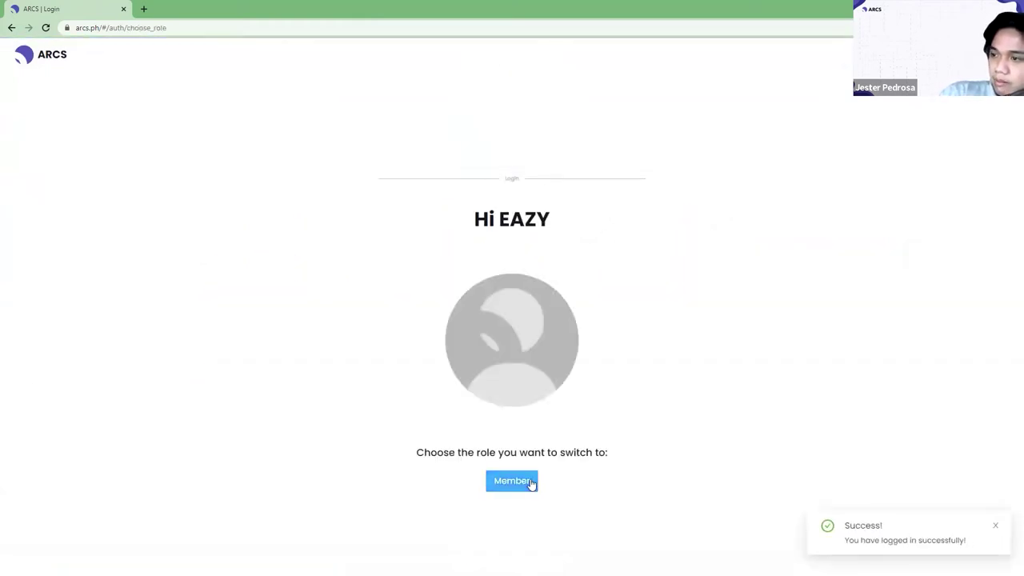
pyautogui.click(531, 484)
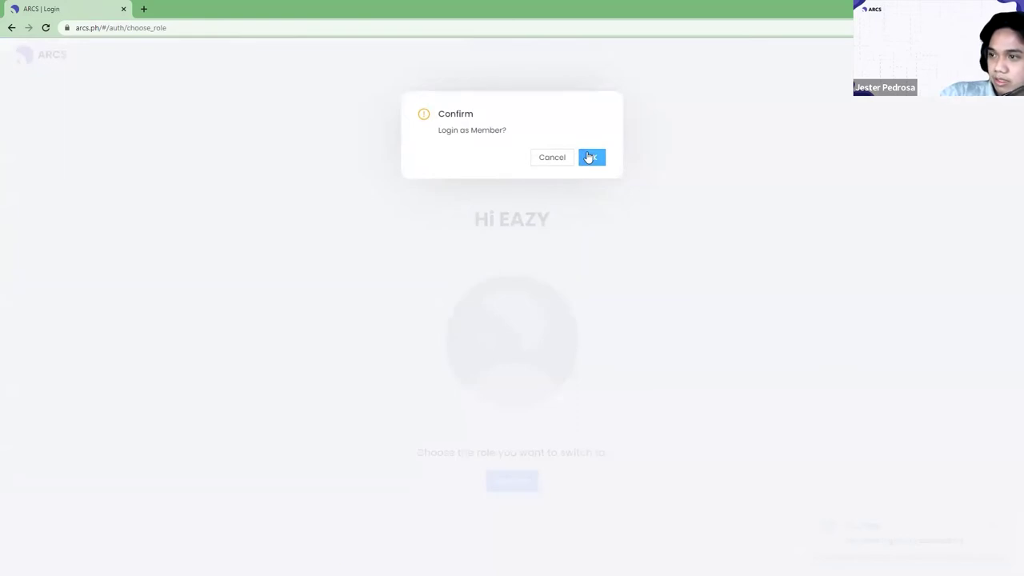
pyautogui.click(591, 157)
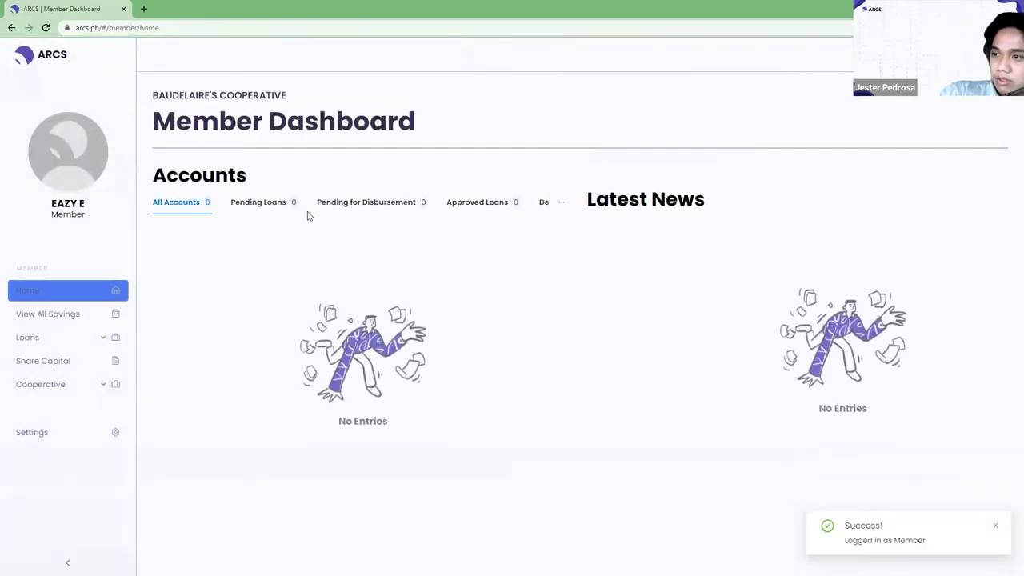
# Check the Declined, Approved, Pending for Disbursement and Pending Loans lists (all empty), then expand Loans.
pyautogui.click(516, 204)
pyautogui.click(547, 204)
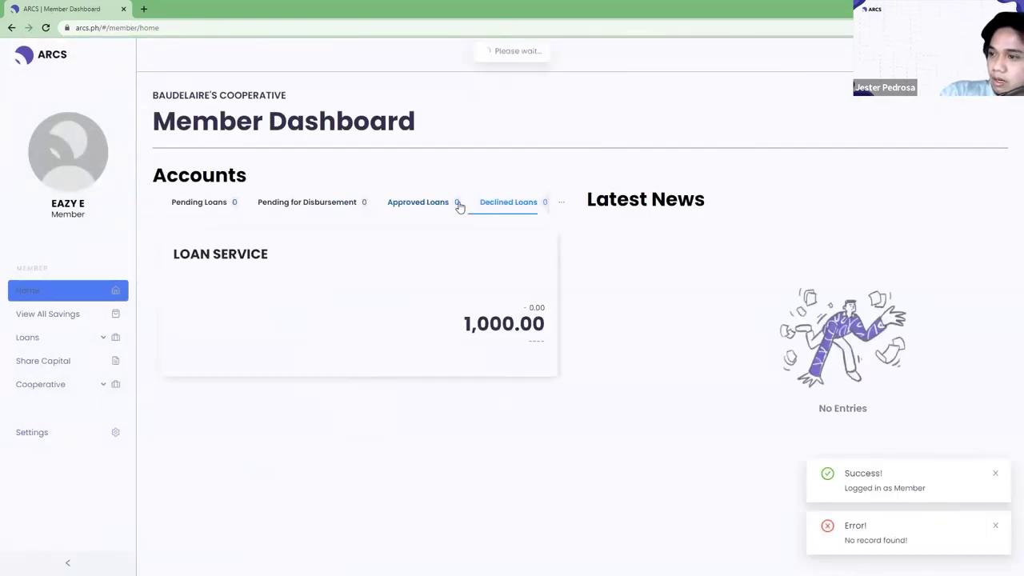
pyautogui.click(460, 205)
pyautogui.click(309, 203)
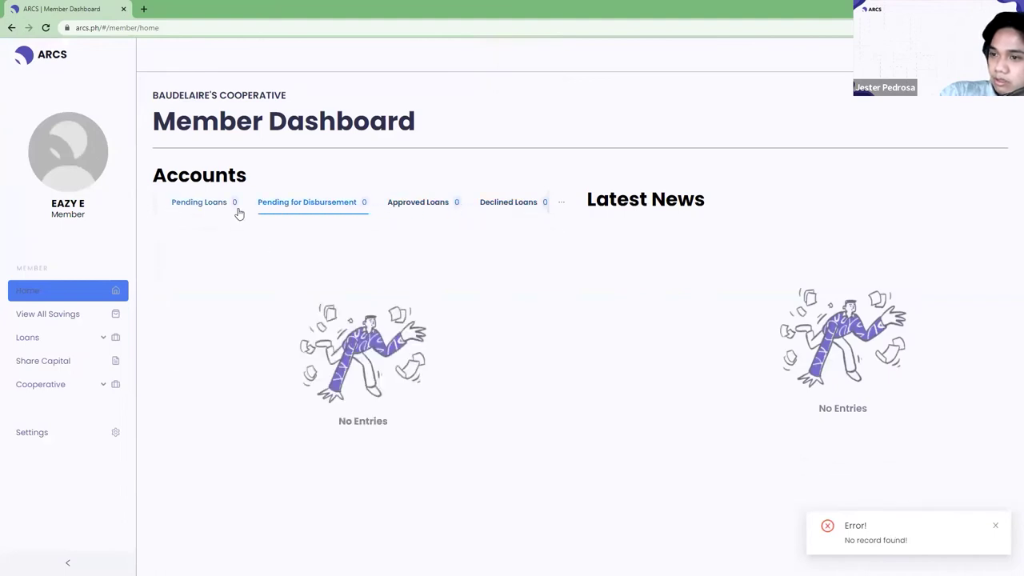
pyautogui.click(236, 209)
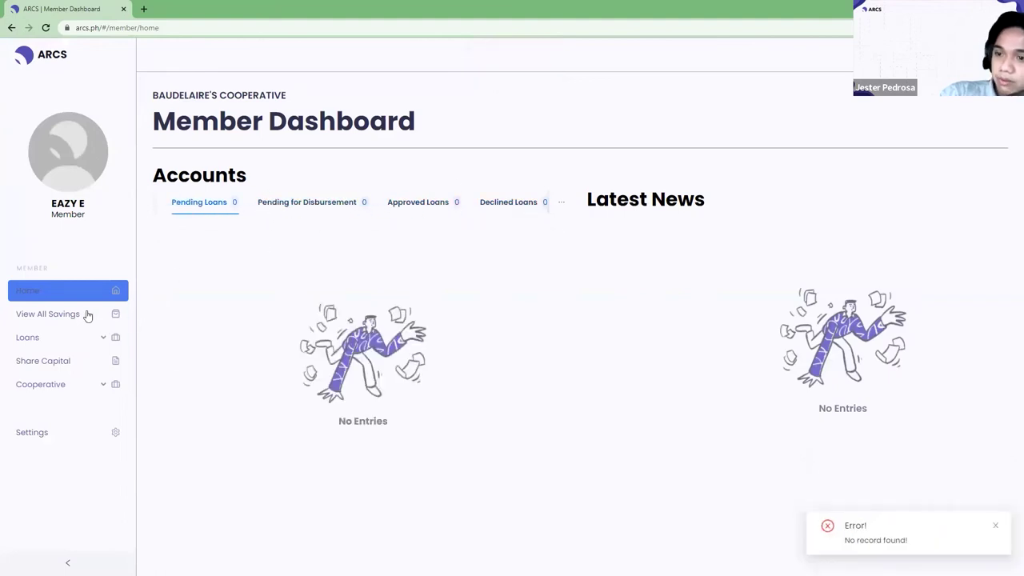
pyautogui.click(63, 346)
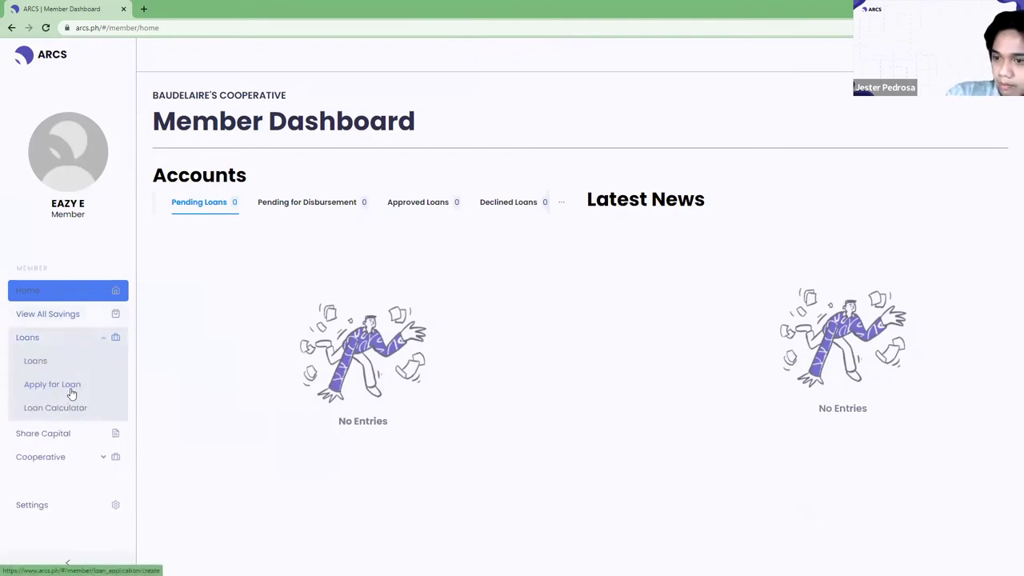
# Start a new loan application and enter the contact number and 1 dependent.
pyautogui.click(74, 388)
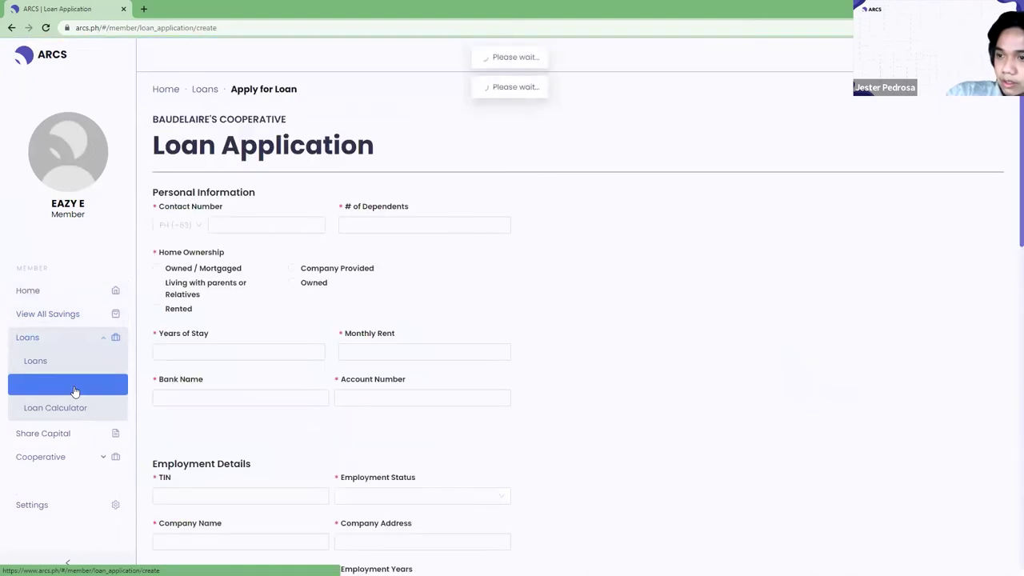
pyautogui.scroll(-3, 272, 205)
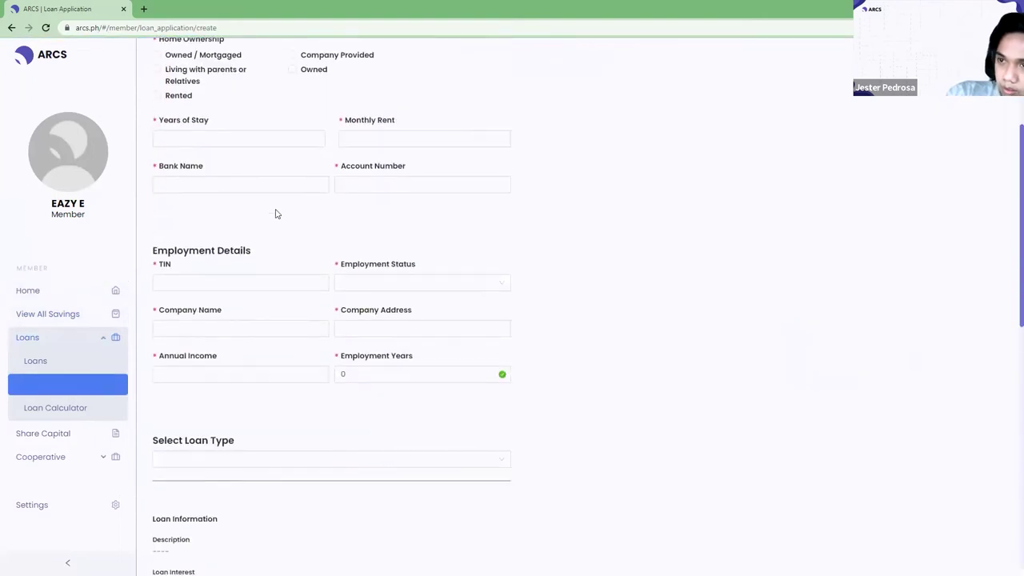
pyautogui.scroll(3, 286, 216)
pyautogui.click(280, 225)
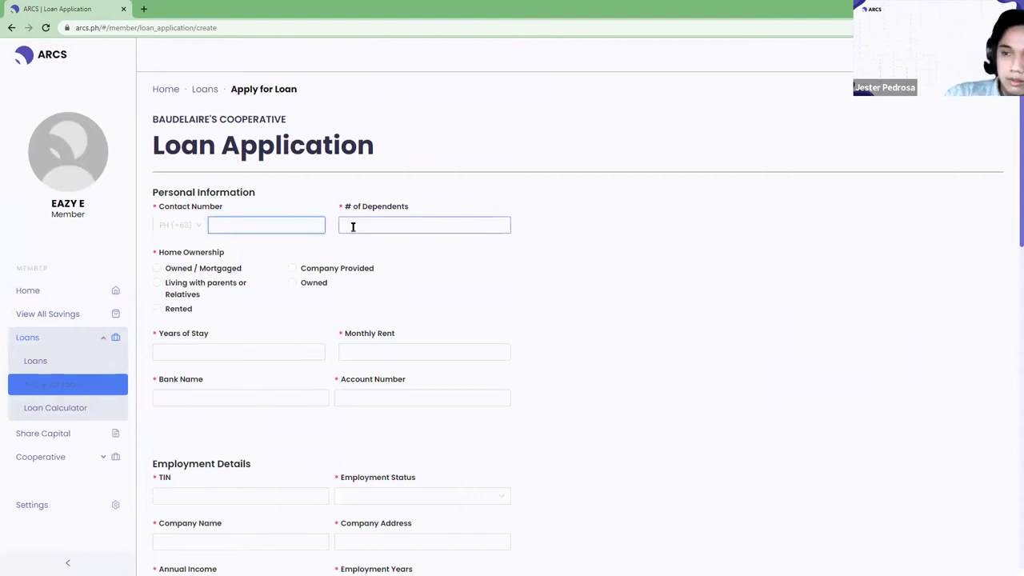
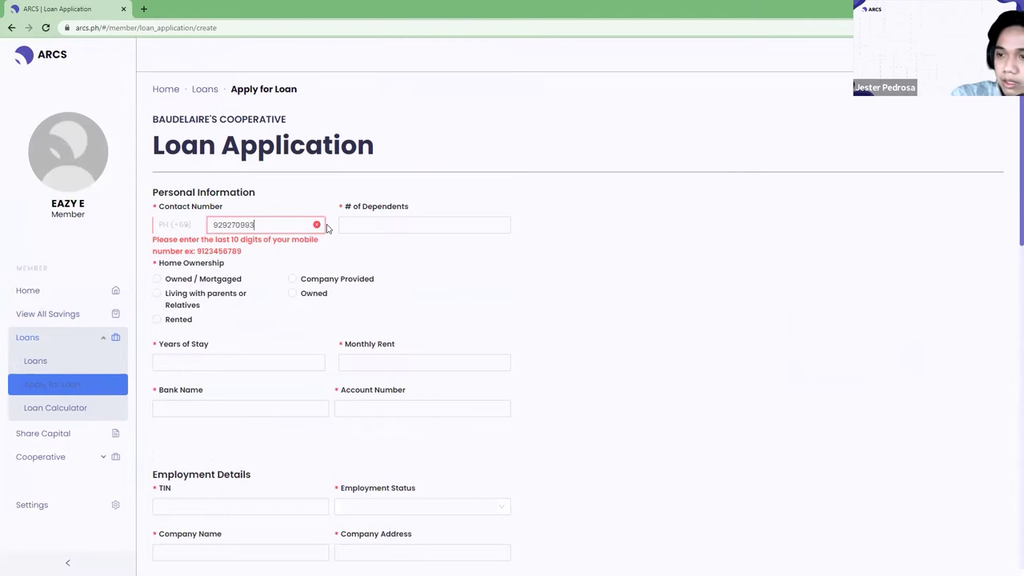
pyautogui.press('Tab')
pyautogui.write('1')
pyautogui.press('Tab')
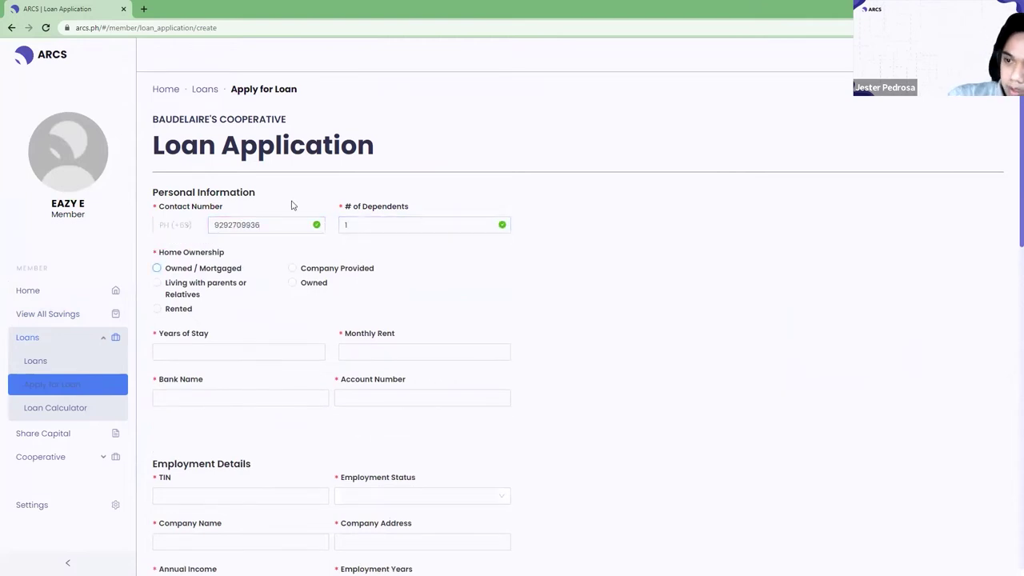
pyautogui.press('space')
# Mark the home Owned/Mortgaged with 12 years' stay, zero rent, and a UNIONBANK account number.
pyautogui.click(277, 357)
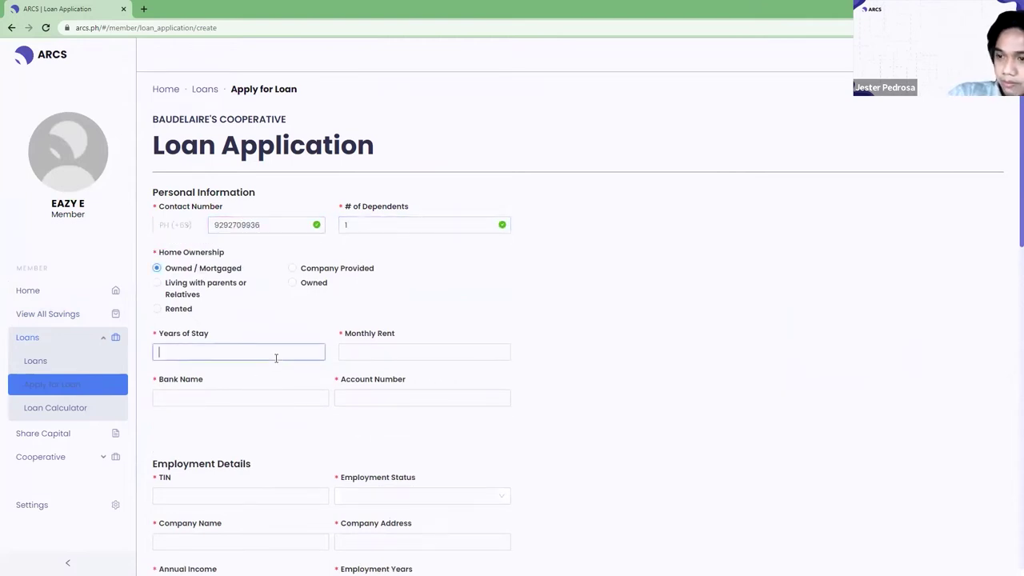
pyautogui.write('12')
pyautogui.click(396, 352)
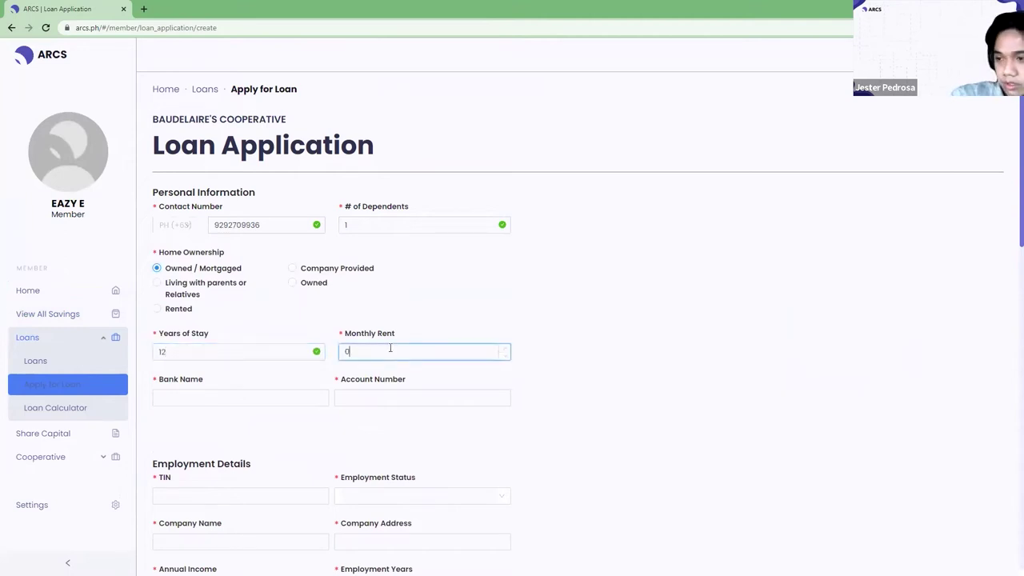
pyautogui.press('Tab')
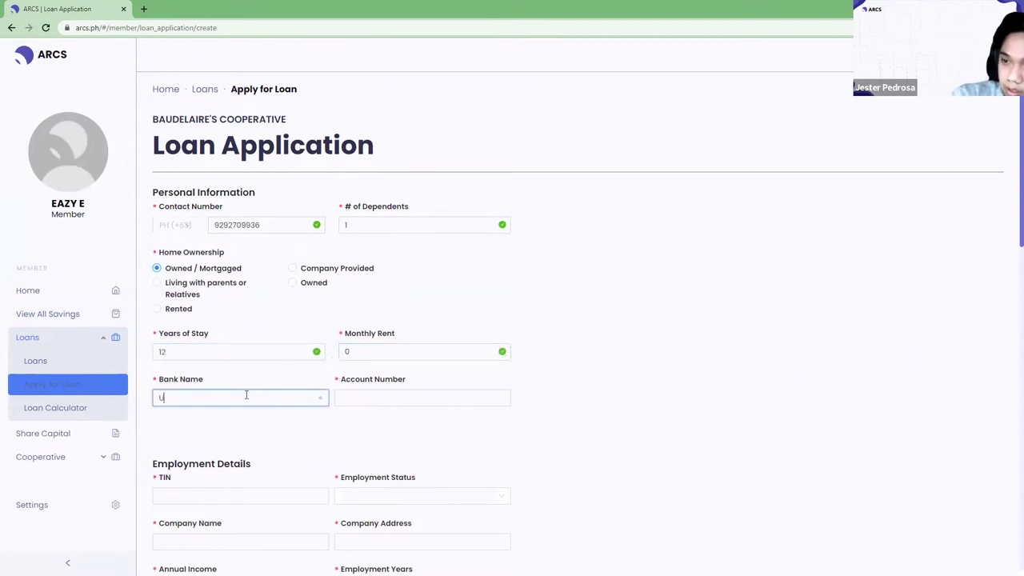
pyautogui.write('UNIONBAN')
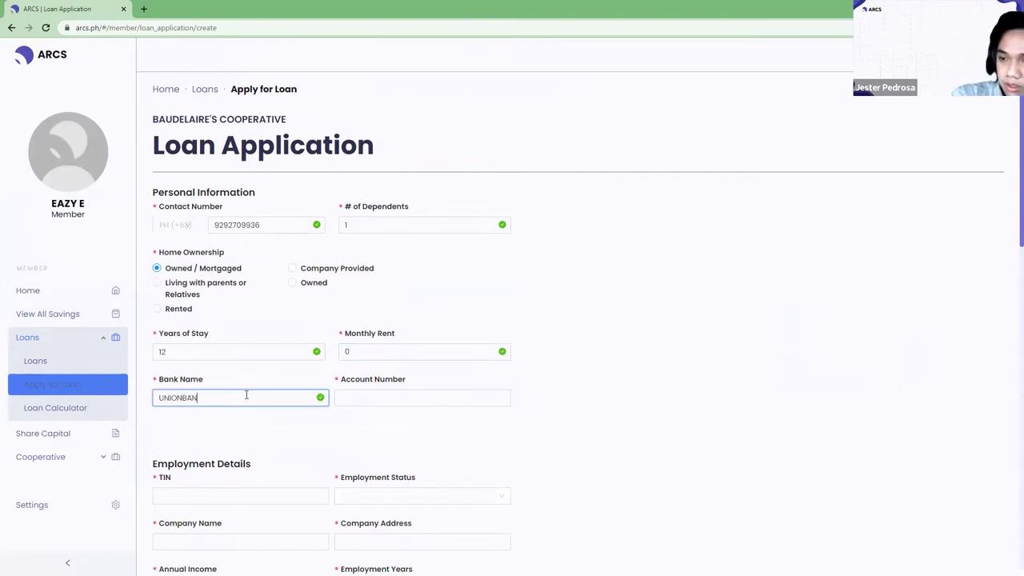
pyautogui.write('K')
pyautogui.press('Tab')
pyautogui.write('00000')
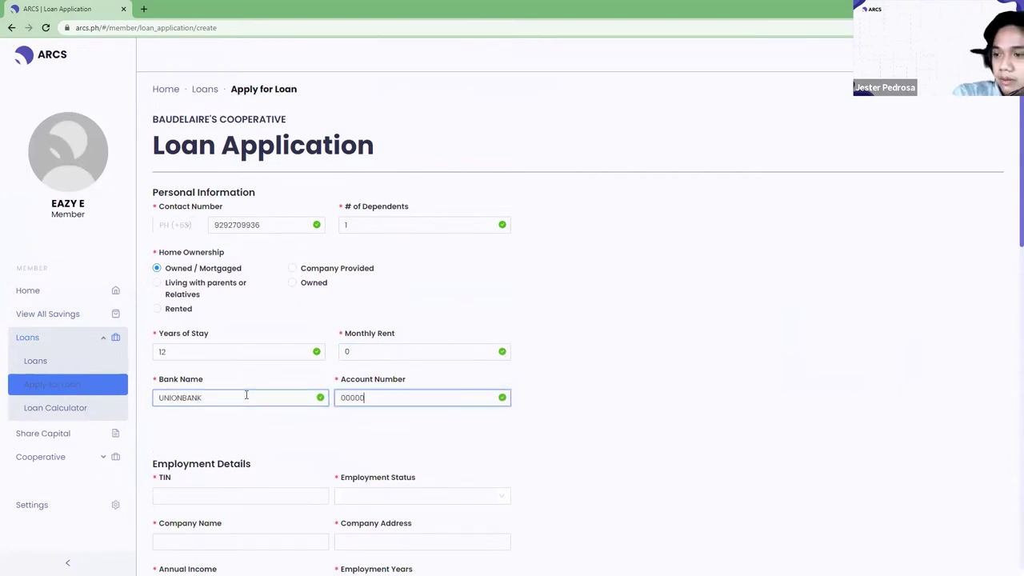
pyautogui.scroll(-3, 247, 400)
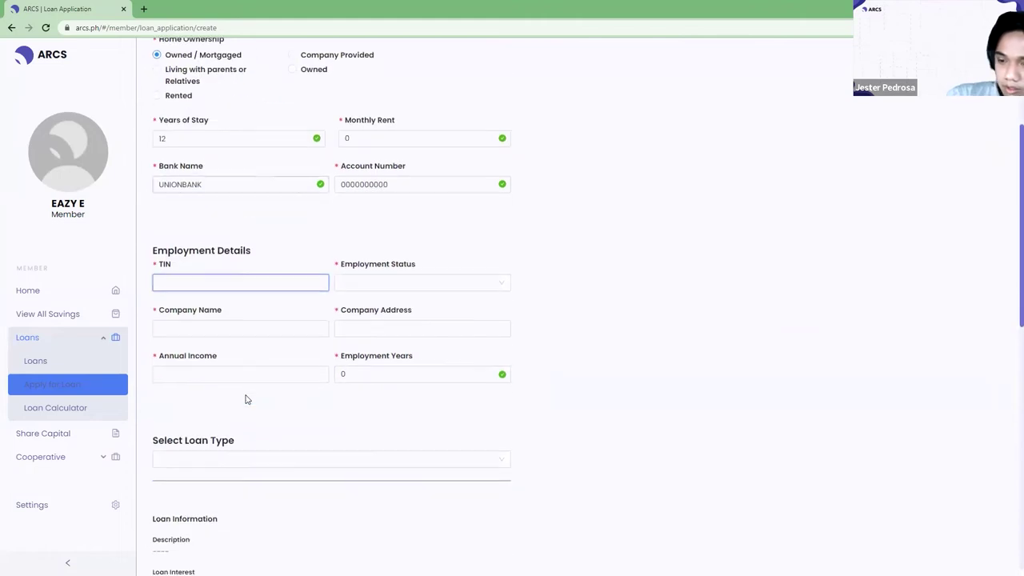
# Finish the account number, set status Employed, company IOL INC. in BAGUIO CITY.
pyautogui.write('000000000')
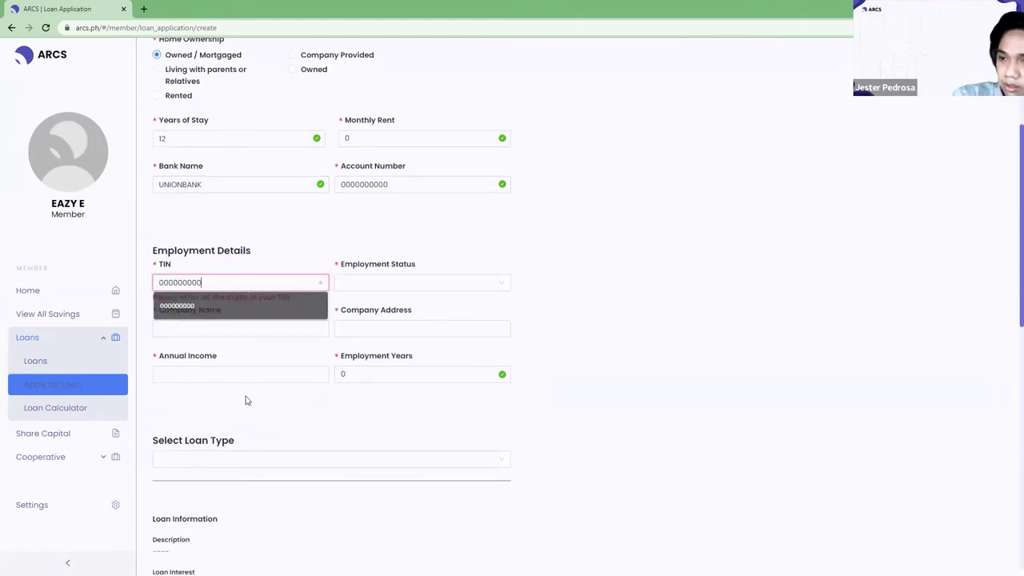
pyautogui.press('Tab')
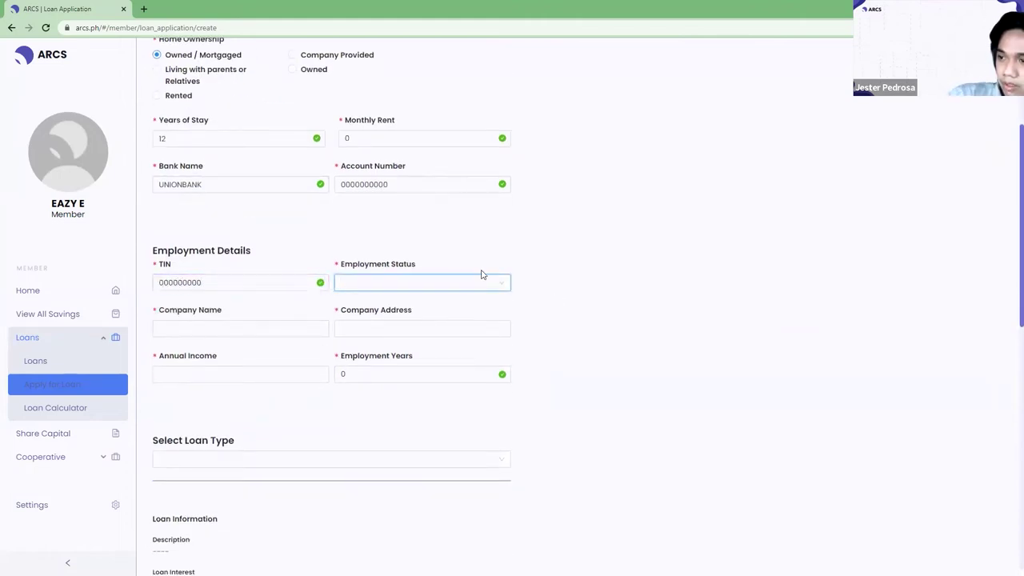
pyautogui.click(501, 280)
pyautogui.click(421, 309)
pyautogui.click(171, 329)
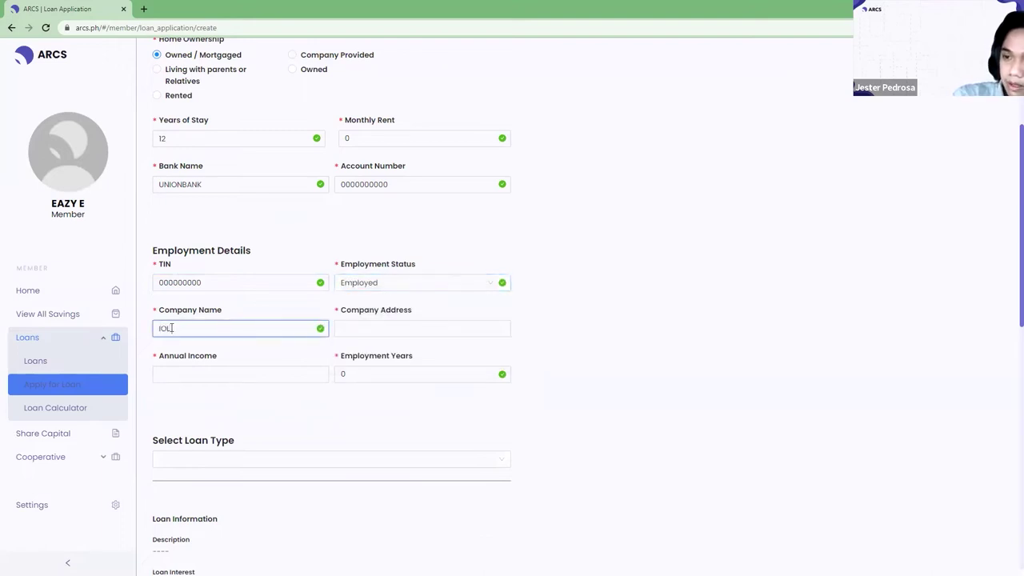
pyautogui.write('IOLINC')
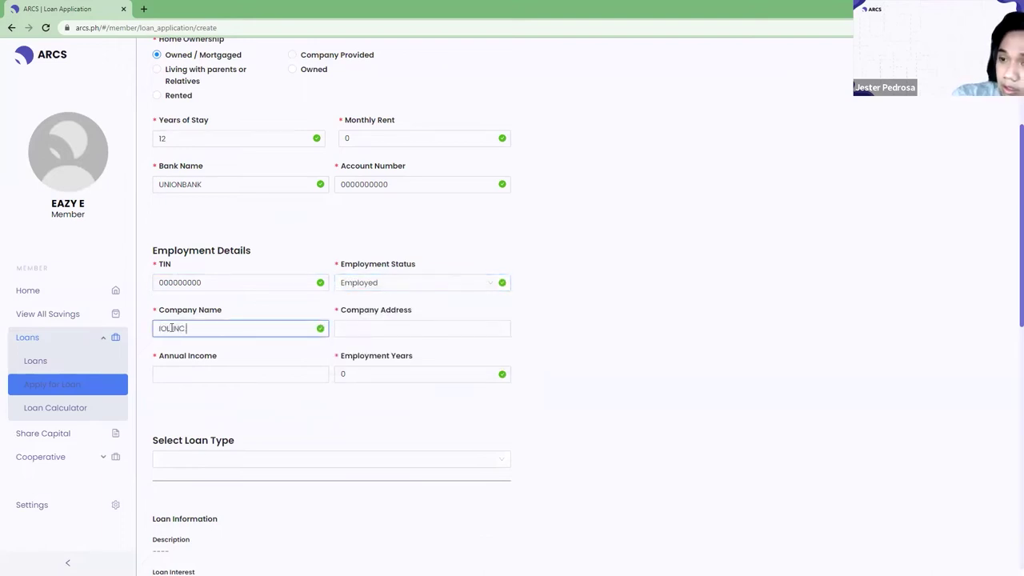
pyautogui.write('.')
pyautogui.press('Tab')
pyautogui.write('BA')
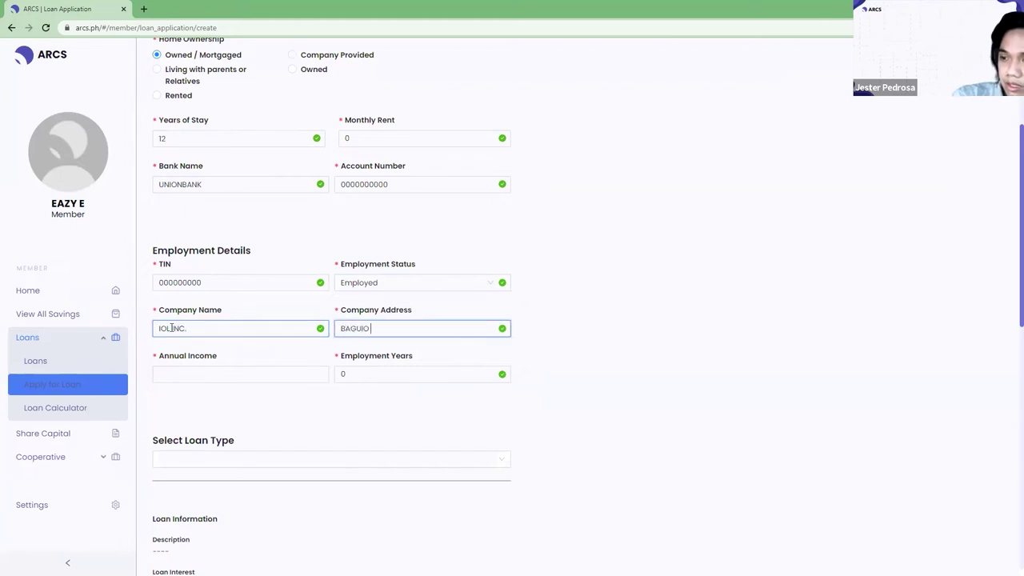
pyautogui.press('Tab')
# Enter 1200000 annual income and correct Employment Years to 5.
pyautogui.scroll(-2, 243, 315)
pyautogui.scroll(1, 240, 315)
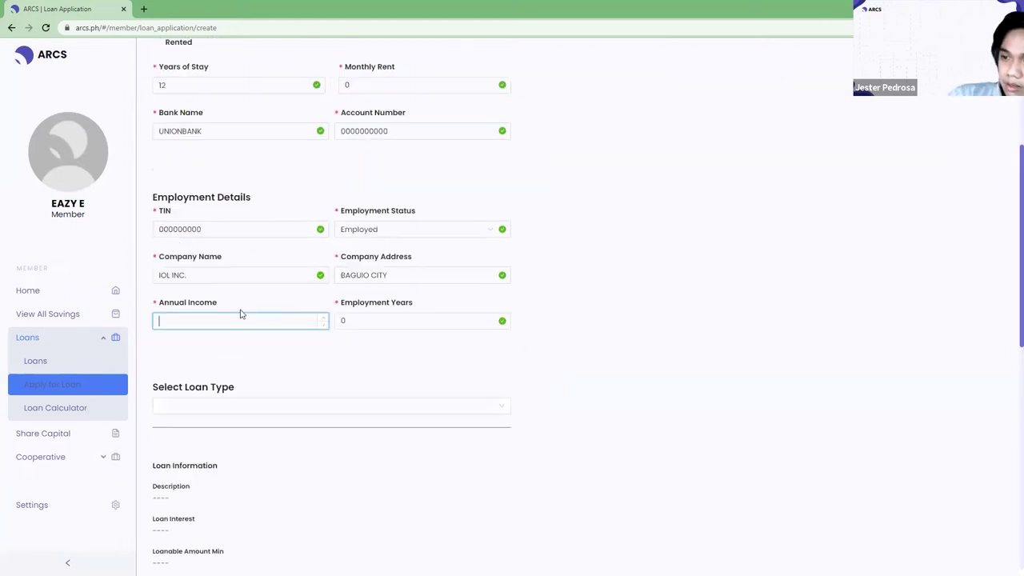
pyautogui.write('00000')
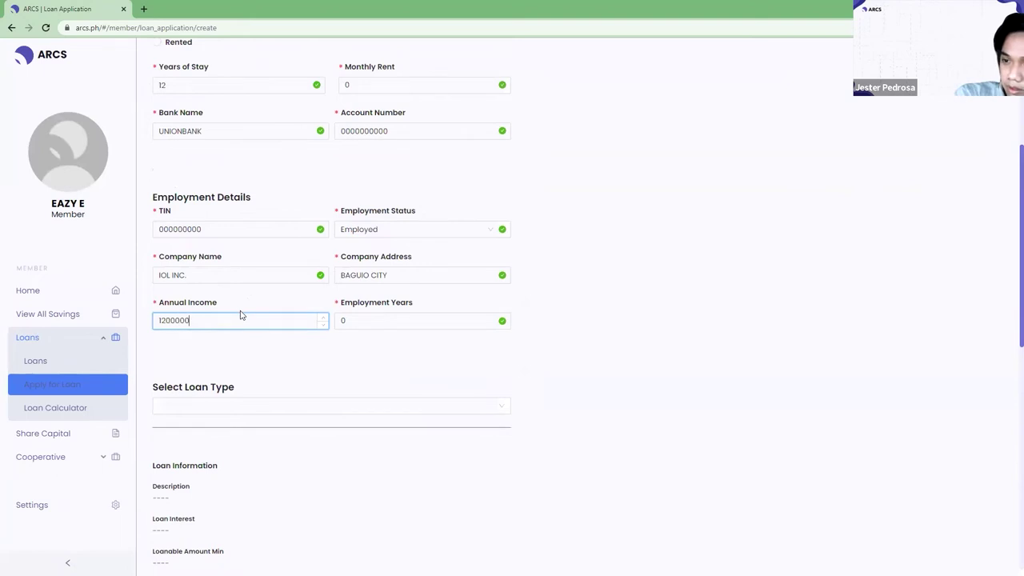
pyautogui.press('Tab')
pyautogui.write('1')
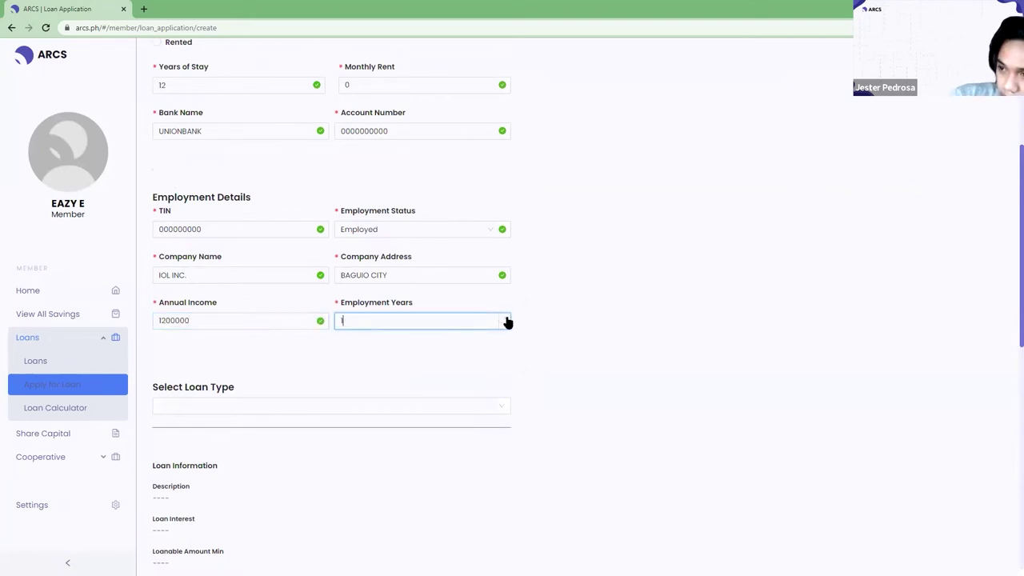
pyautogui.press('BackSpace')
pyautogui.write('5')
pyautogui.click(466, 421)
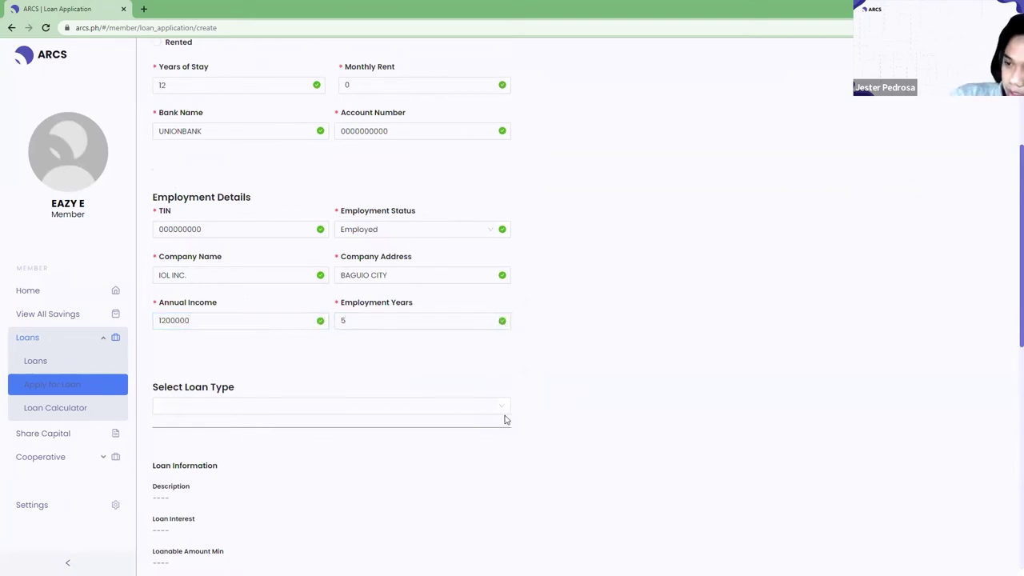
pyautogui.scroll(-1, 452, 401)
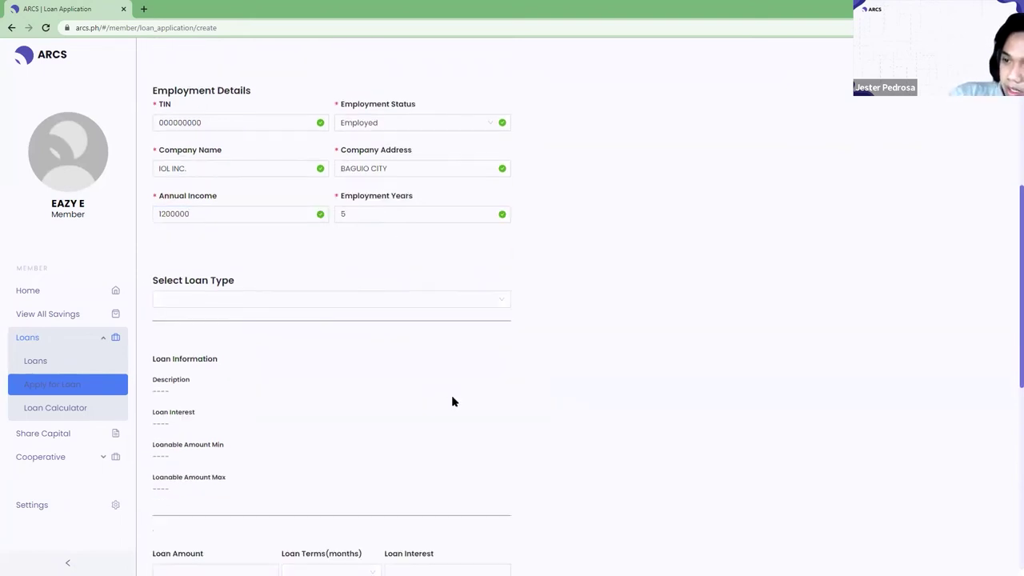
# Choose PERSONAL LOAN and review its 0.2 interest, fees and 500–5,000 loanable limits.
pyautogui.click(390, 295)
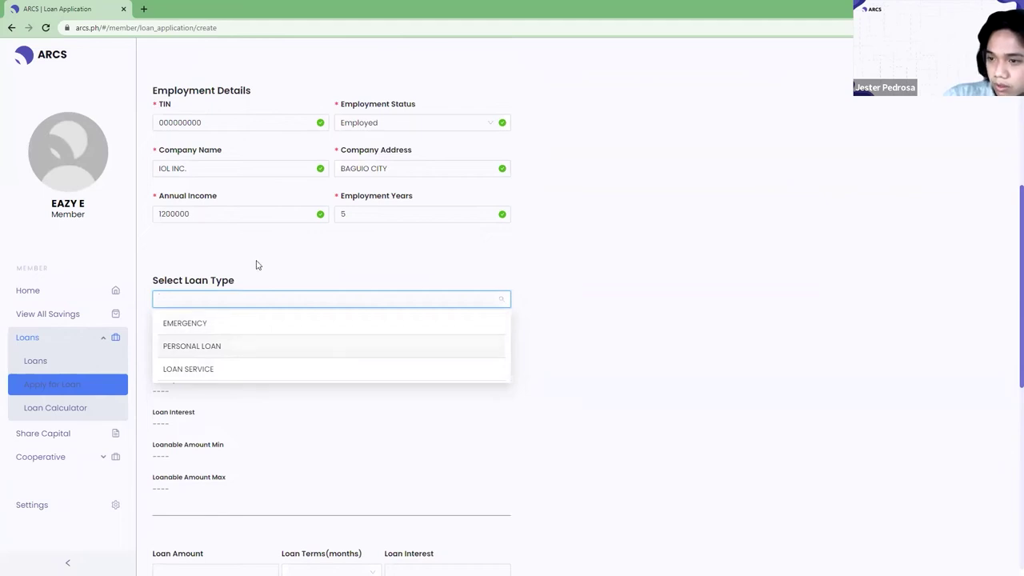
pyautogui.click(227, 349)
pyautogui.scroll(-1, 240, 360)
pyautogui.scroll(-2, 192, 210)
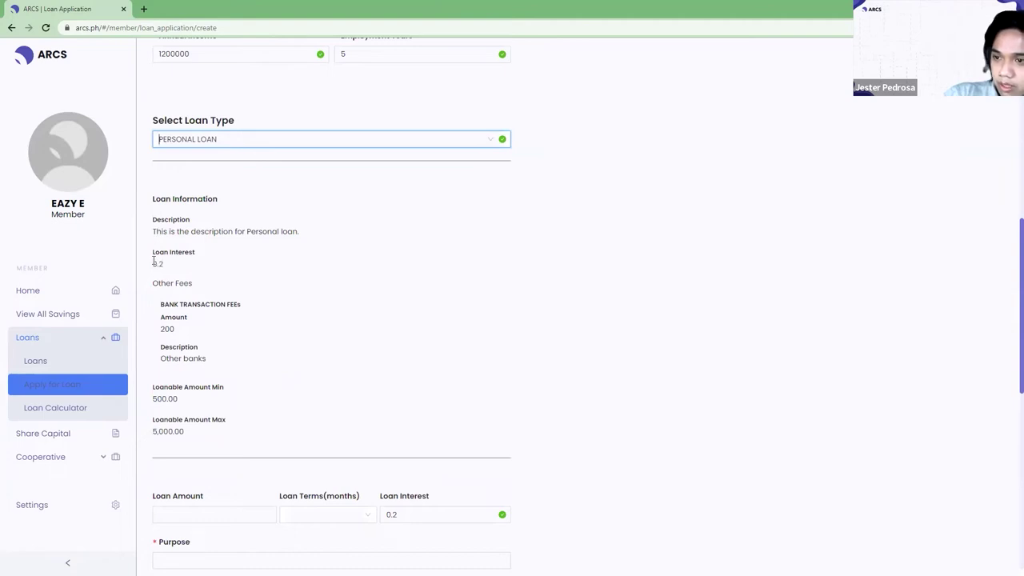
pyautogui.doubleClick(155, 262)
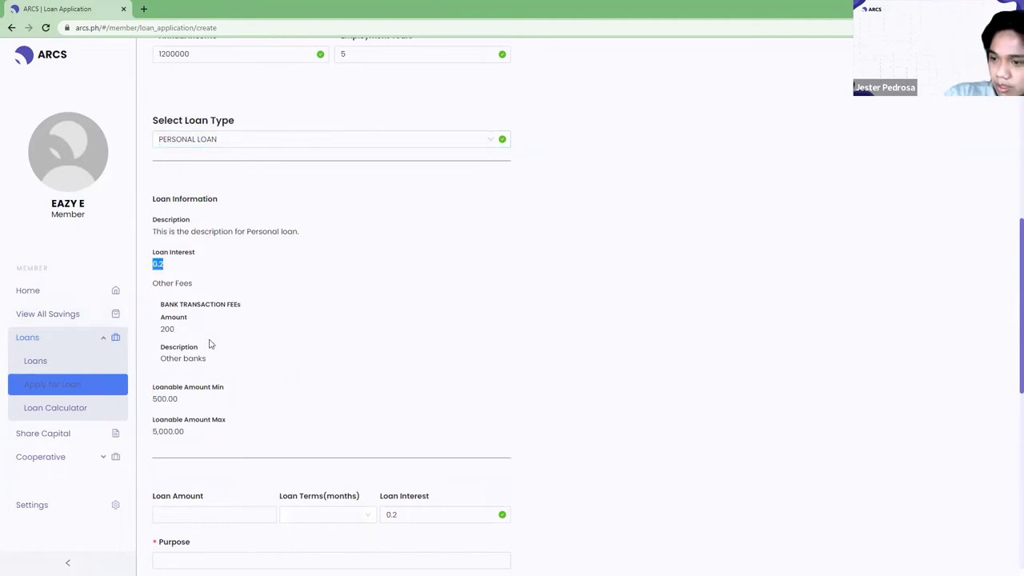
pyautogui.scroll(-1, 163, 337)
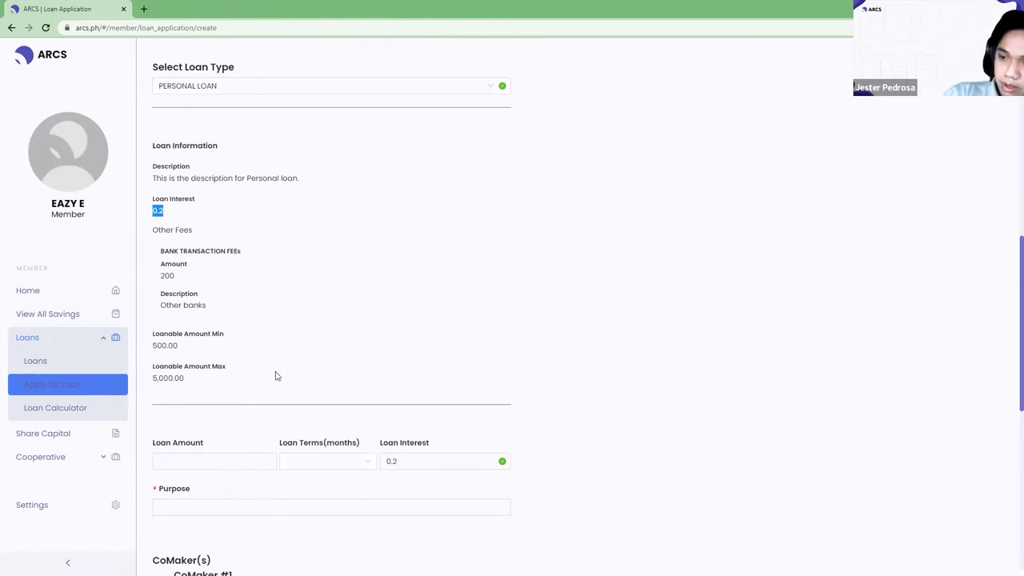
pyautogui.moveTo(276, 375); pyautogui.dragTo(243, 239)
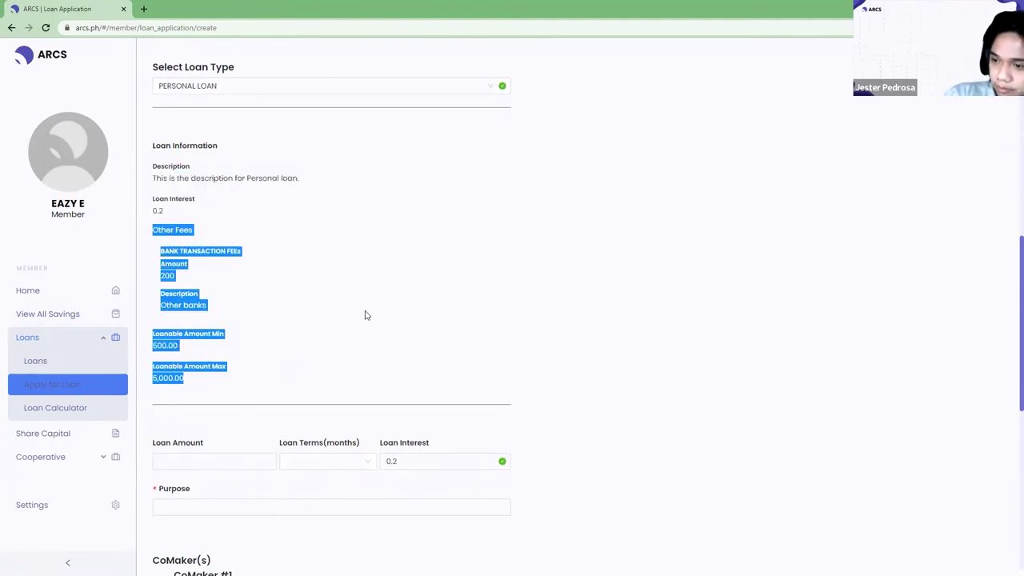
pyautogui.scroll(-2, 362, 314)
pyautogui.click(203, 355)
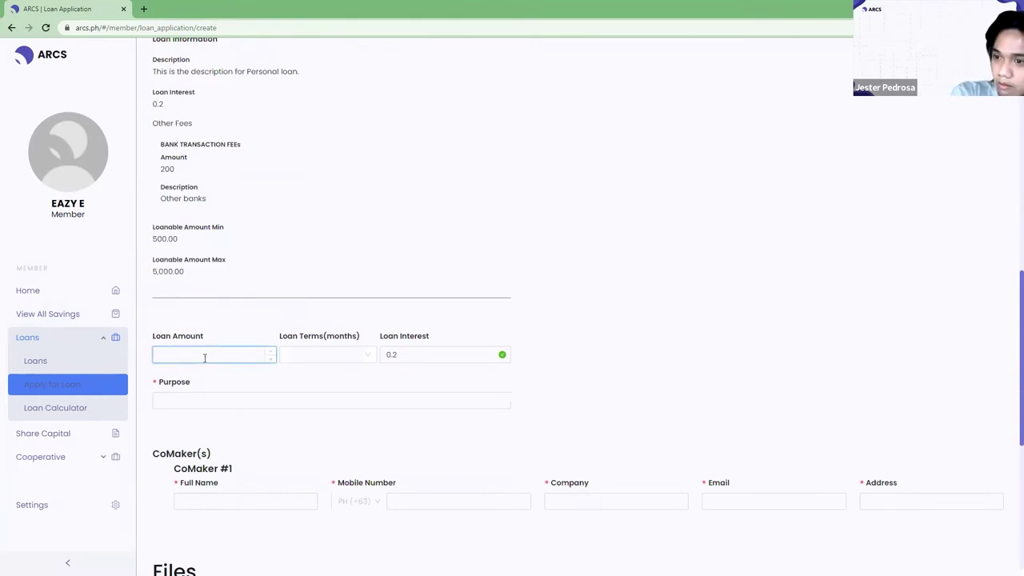
# Check the 500.00 minimum loanable amount and set the loan term to 6 Months.
pyautogui.press('Tab')
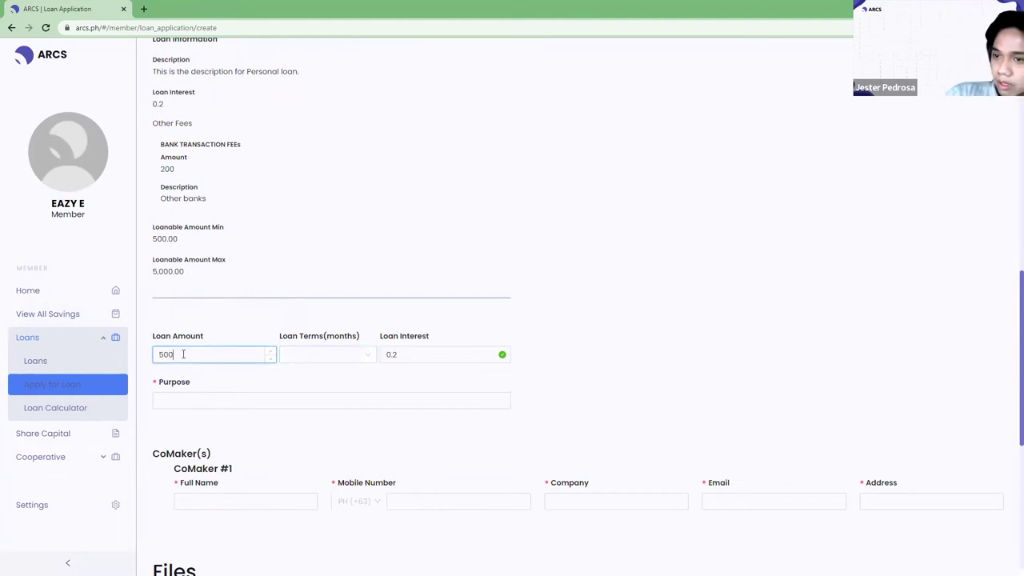
pyautogui.scroll(1, 199, 204)
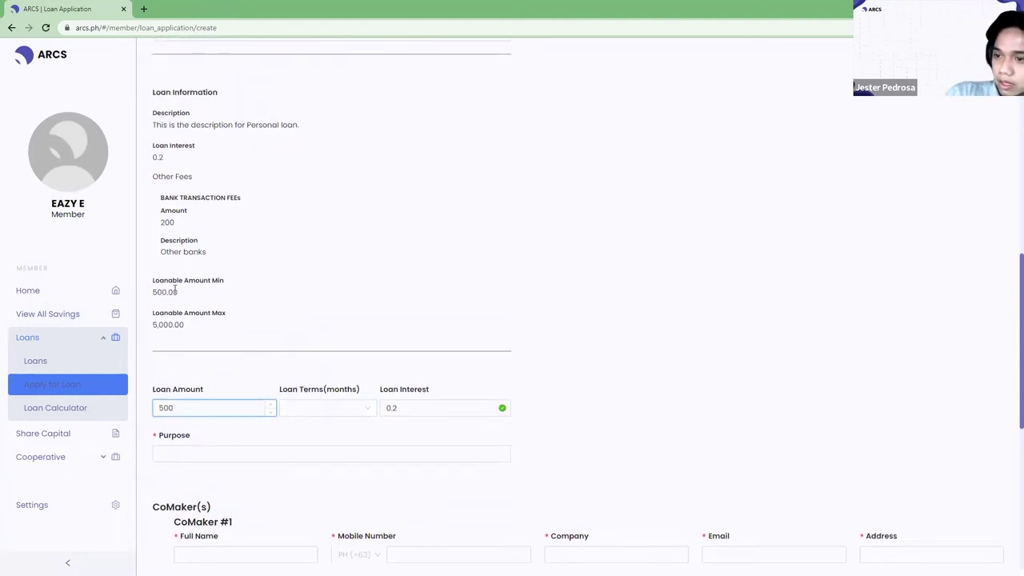
pyautogui.moveTo(188, 297); pyautogui.dragTo(152, 293)
pyautogui.click(202, 180)
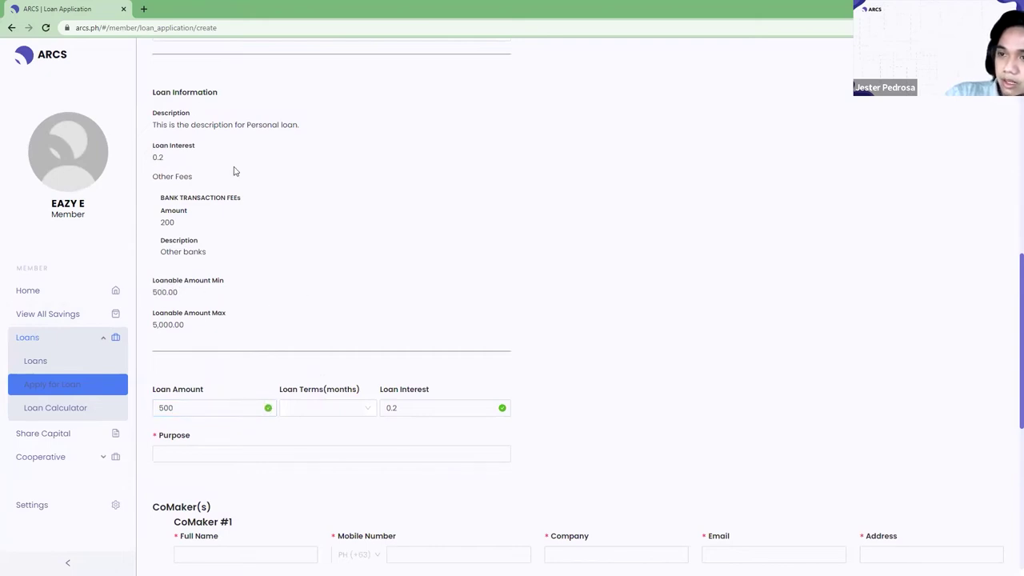
pyautogui.scroll(2, 234, 171)
pyautogui.scroll(-3, 244, 168)
pyautogui.click(365, 354)
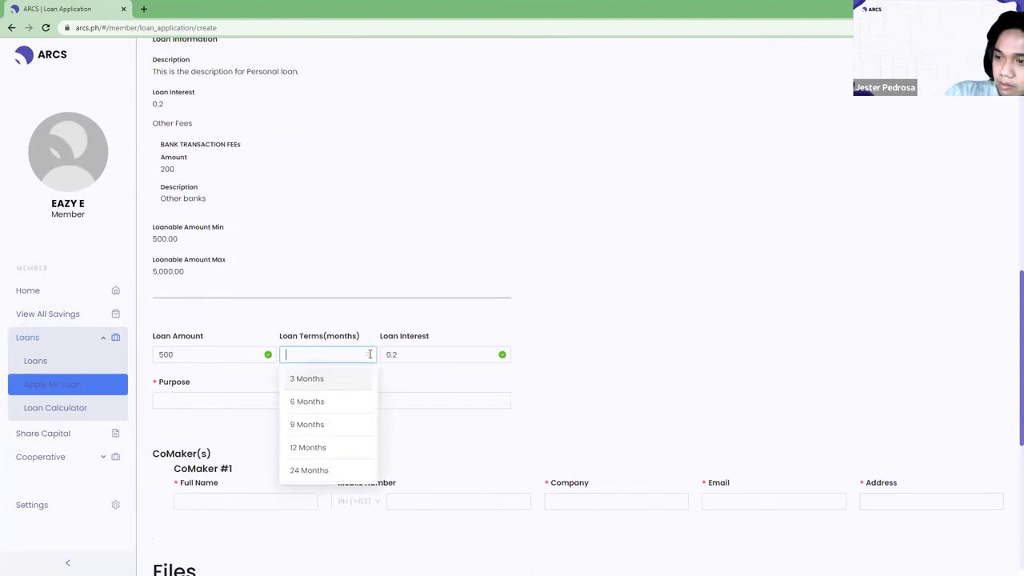
pyautogui.click(316, 401)
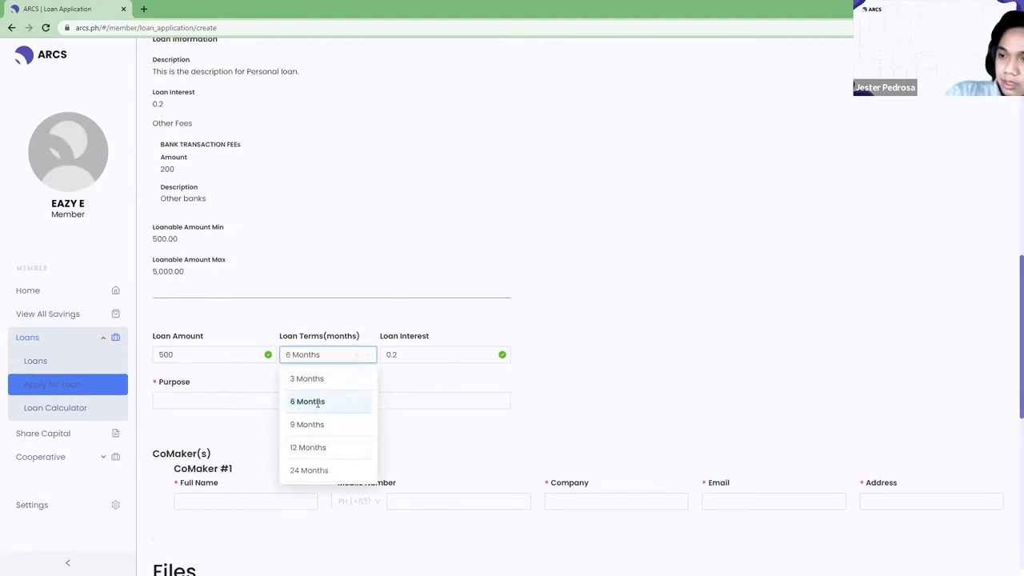
# Enter a 5000 loan amount with the purpose 'TO BUY PERSONAL THINGS'.
pyautogui.doubleClick(168, 353)
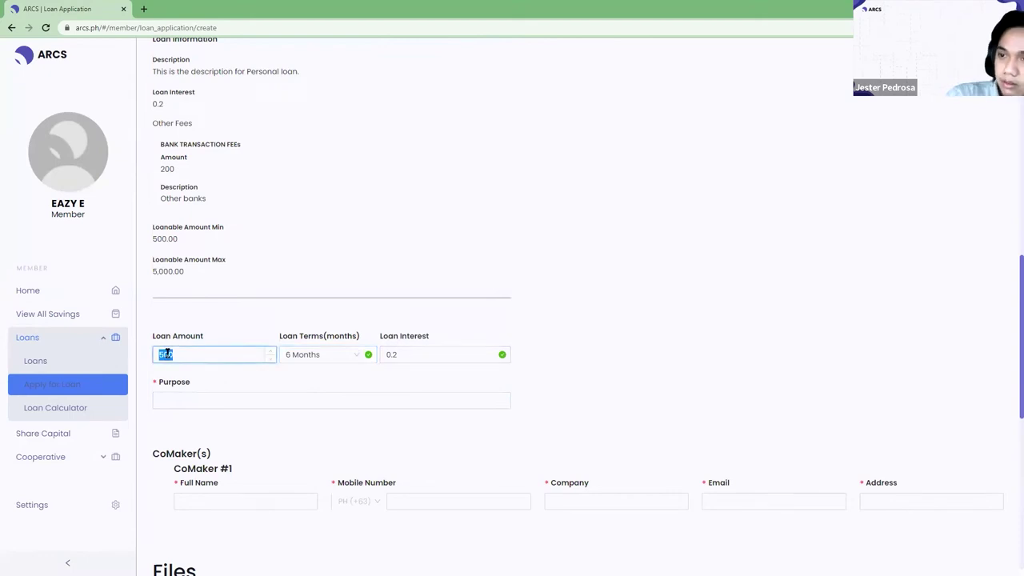
pyautogui.write('5')
pyautogui.press('Tab')
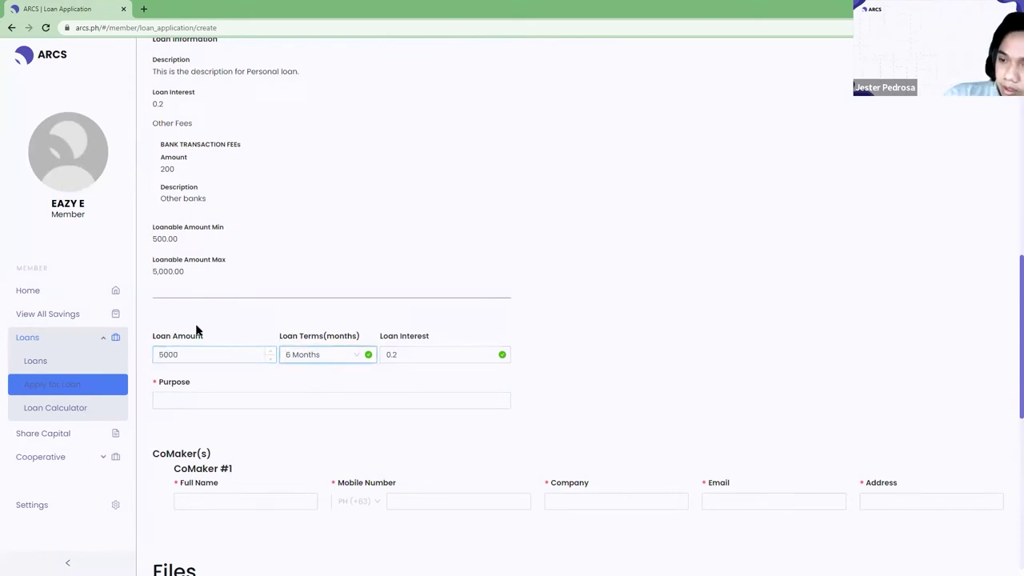
pyautogui.click(462, 404)
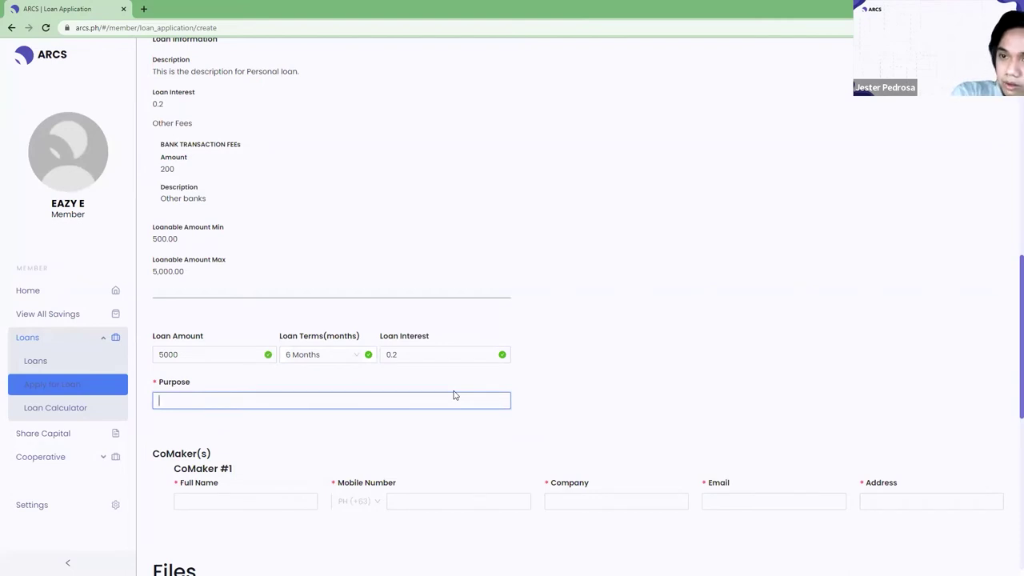
pyautogui.write('Y')
pyautogui.press('BackSpace')
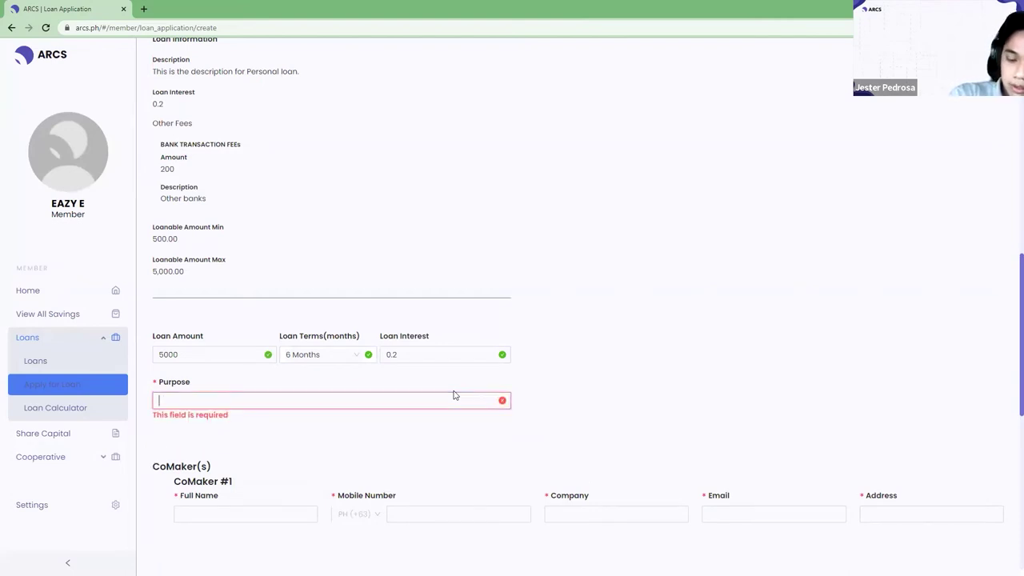
pyautogui.write('YO')
pyautogui.press('BackSpace')
pyautogui.press('BackSpace')
pyautogui.write('TO BUY ')
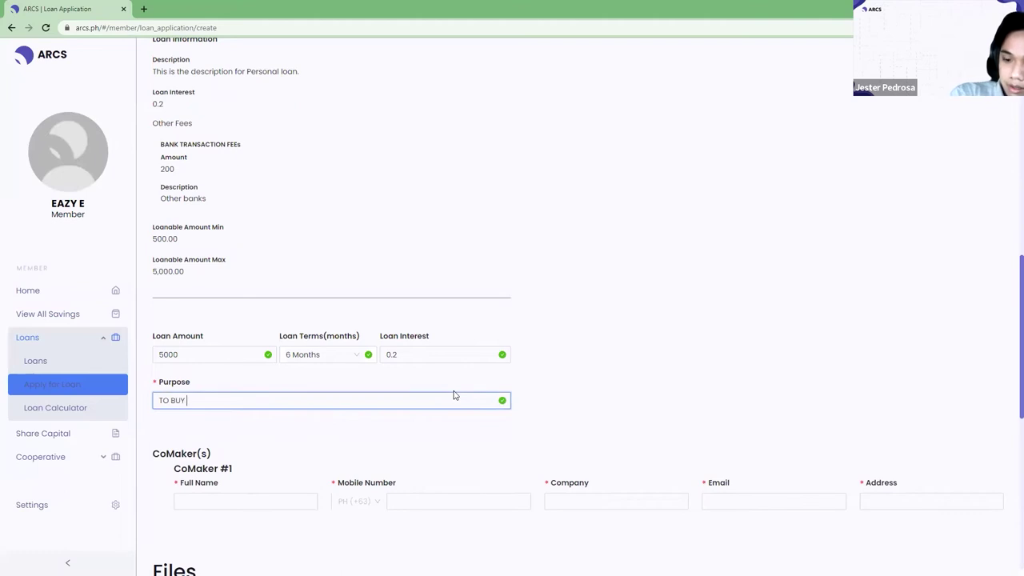
pyautogui.write('PERSONAL THINGS')
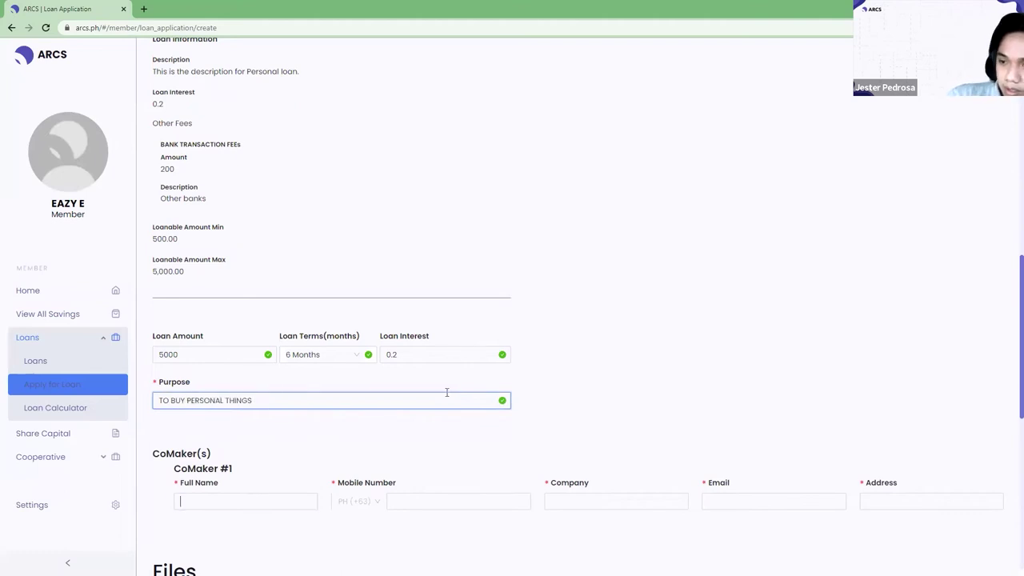
pyautogui.press('Tab')
pyautogui.scroll(-2, 327, 291)
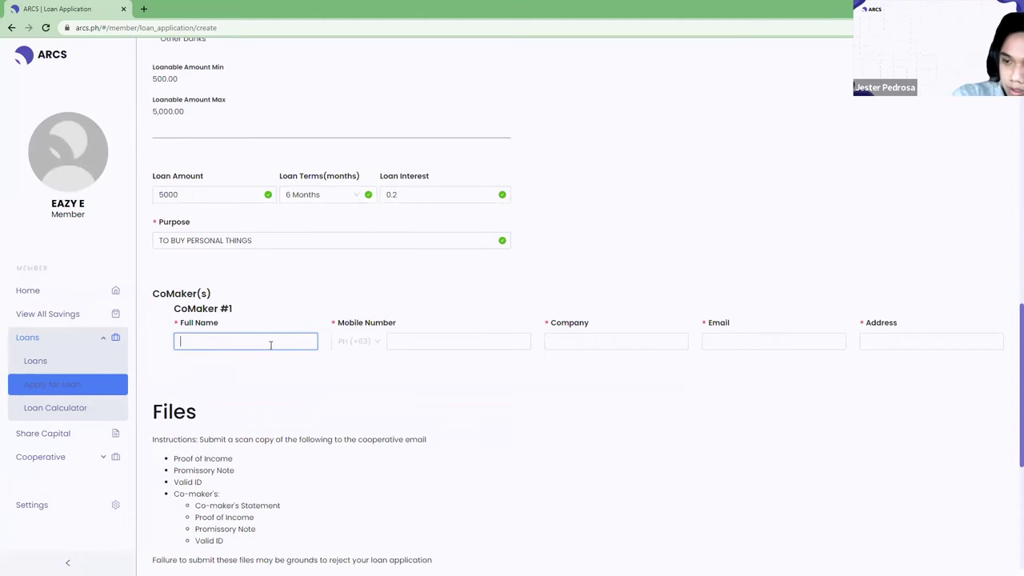
# Enter co-maker #1's full name and mobile number.
pyautogui.write('JES')
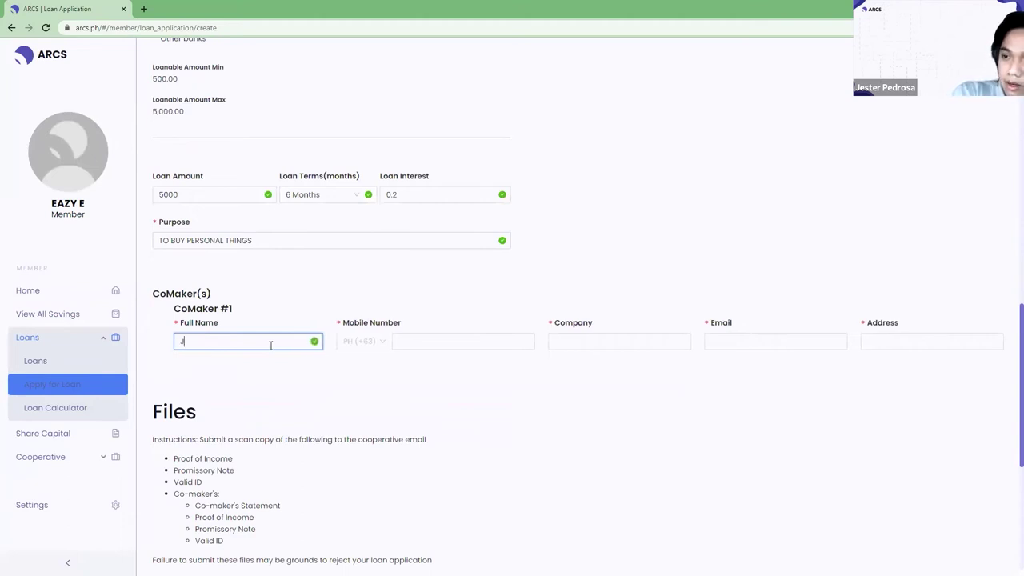
pyautogui.press('BackSpace')
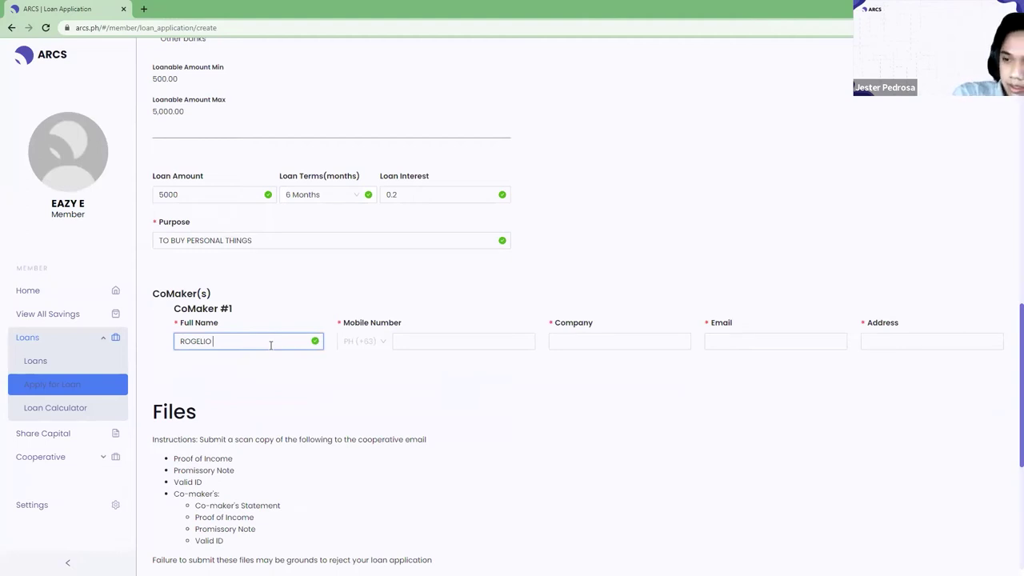
pyautogui.press('Tab')
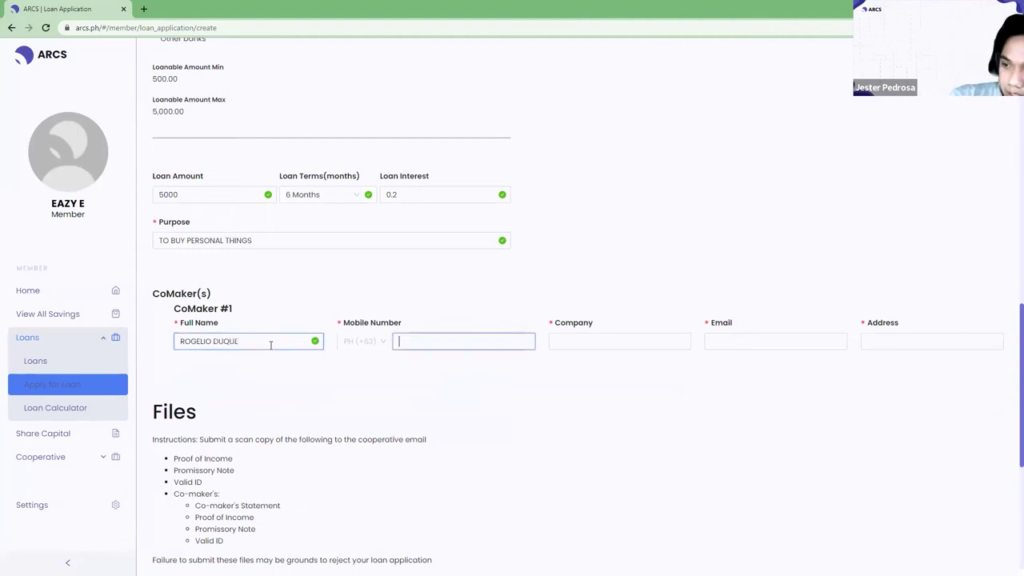
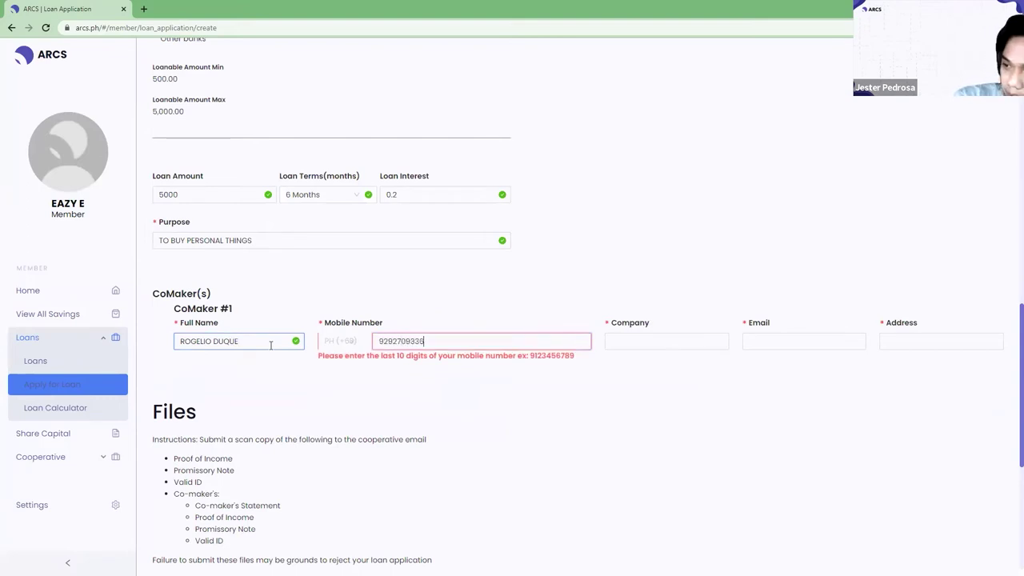
# Set co-maker #1's company to UNEMPLOYED and fill in their email and address.
pyautogui.press('Tab')
pyautogui.write('U')
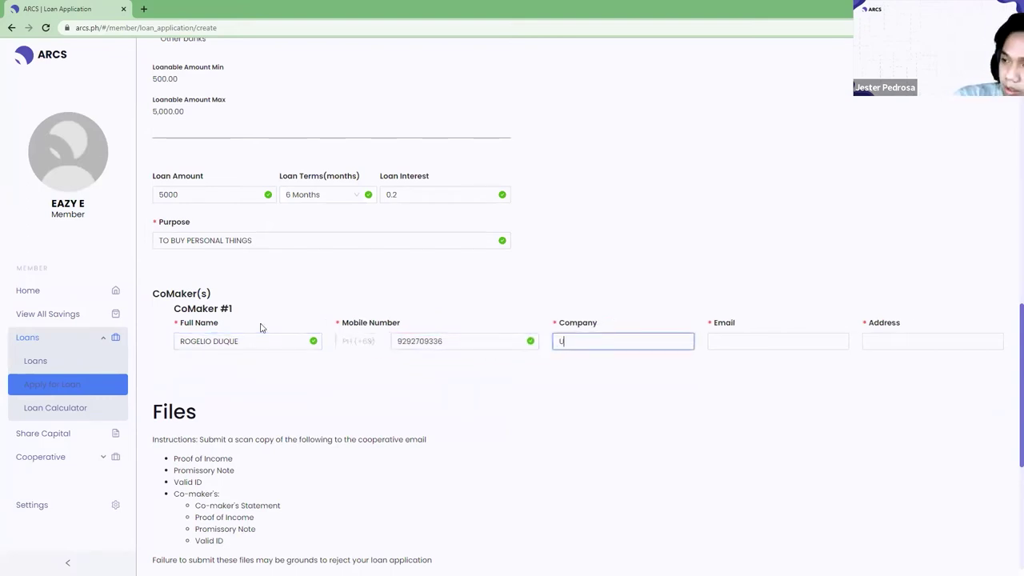
pyautogui.write('NE')
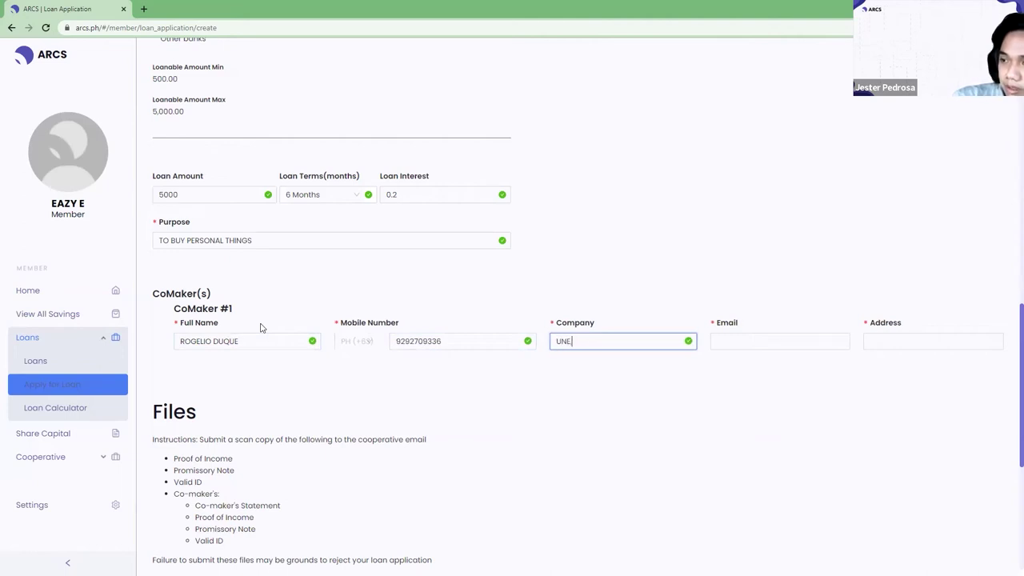
pyautogui.write('WMPLOYED')
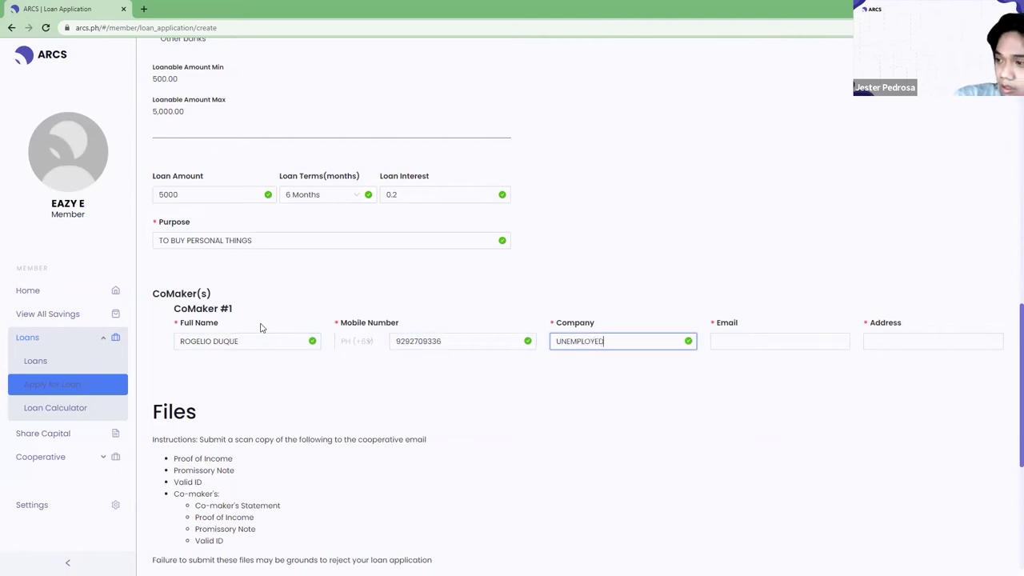
pyautogui.press('Tab')
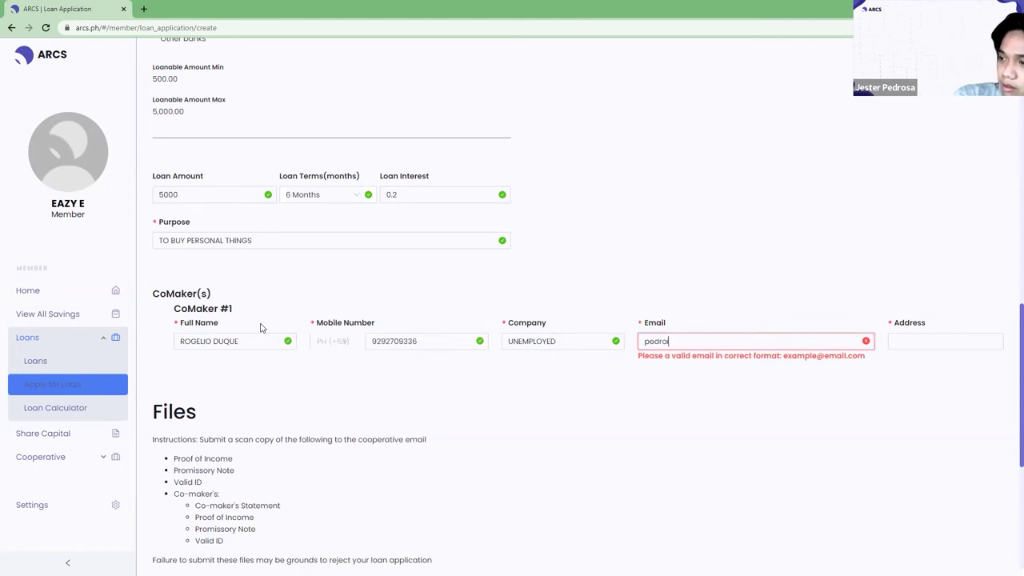
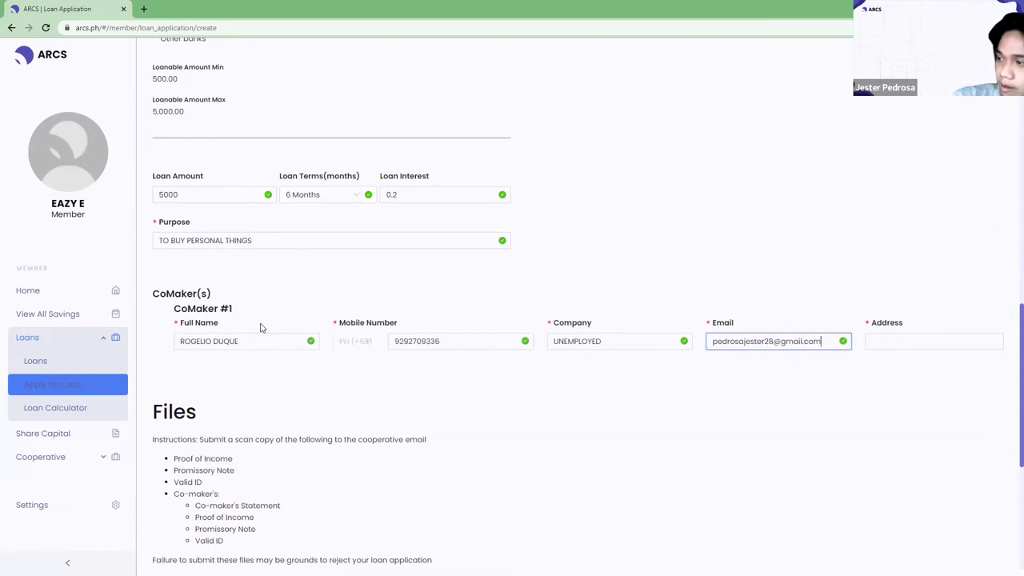
pyautogui.press('Tab')
pyautogui.write('BAGH')
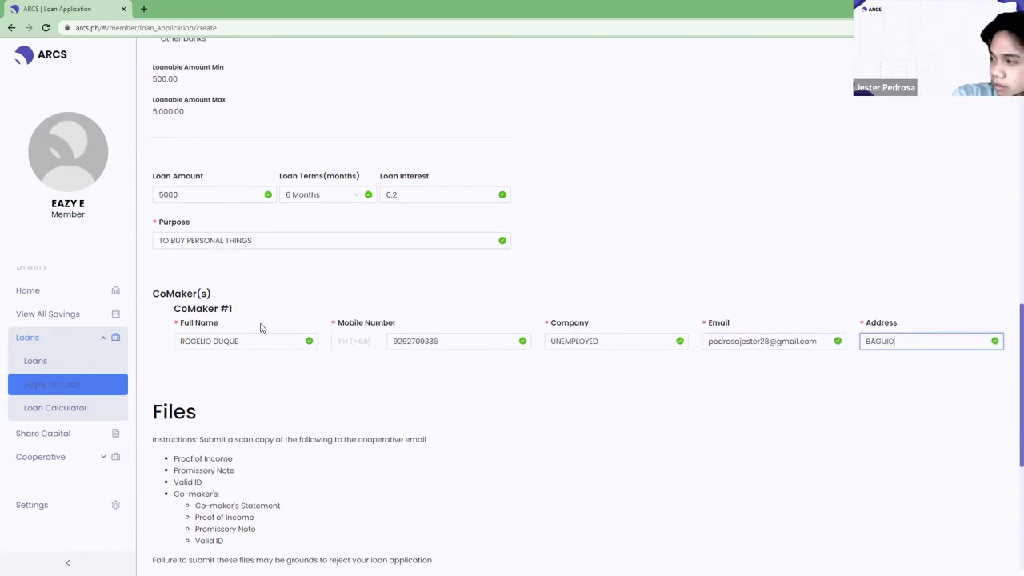
# Review the file submission instructions and tick 'I agree to ARCS Terms and Conditions'.
pyautogui.scroll(-4, 260, 327)
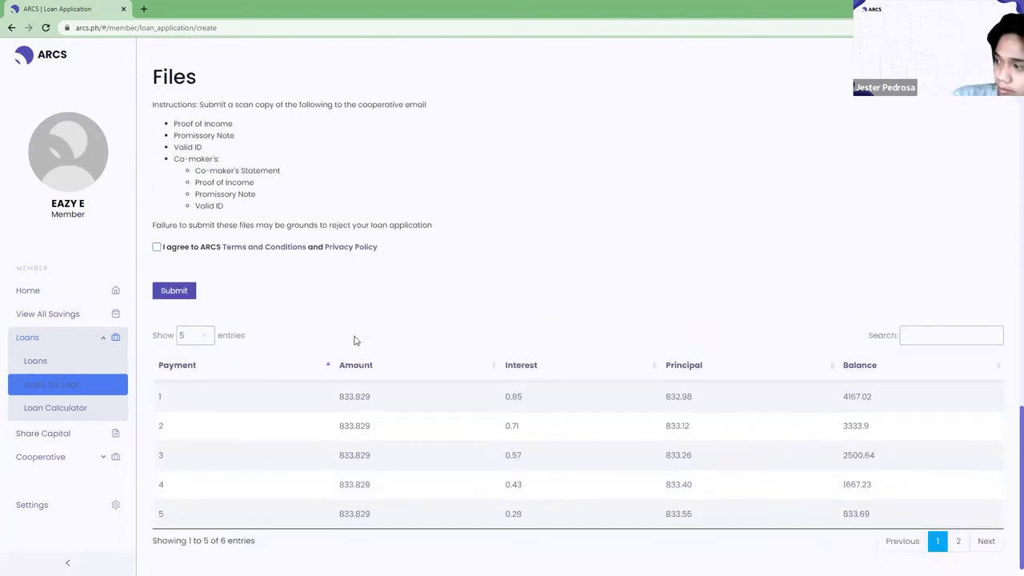
pyautogui.scroll(3, 352, 320)
pyautogui.scroll(-1, 336, 306)
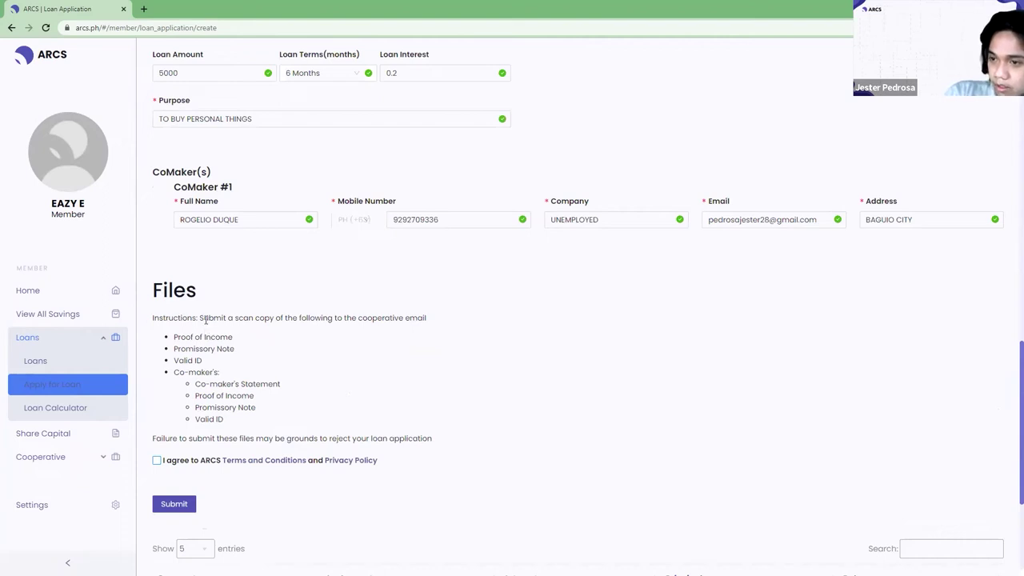
pyautogui.moveTo(156, 321); pyautogui.dragTo(376, 412)
pyautogui.scroll(-2, 490, 388)
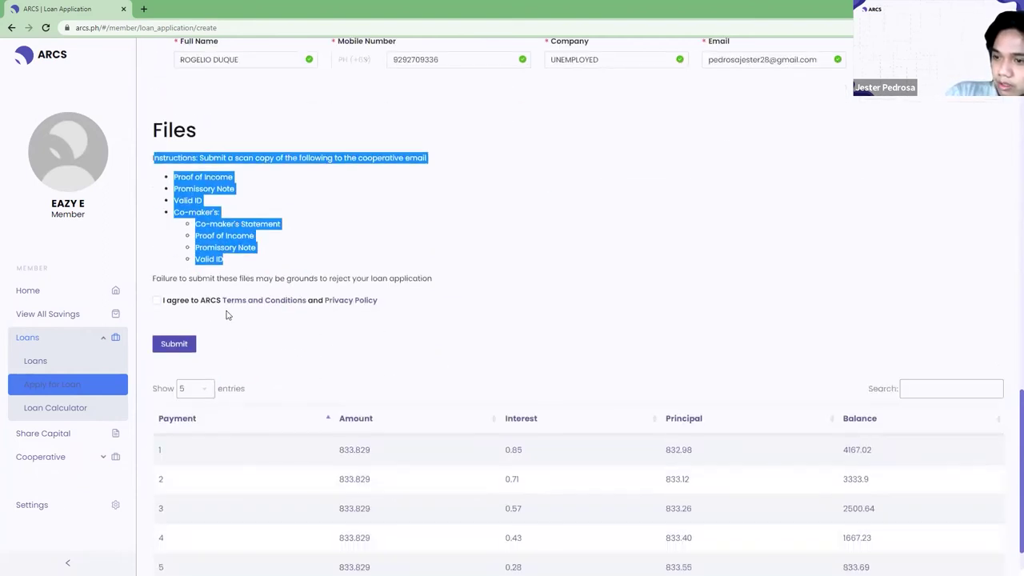
pyautogui.click(158, 302)
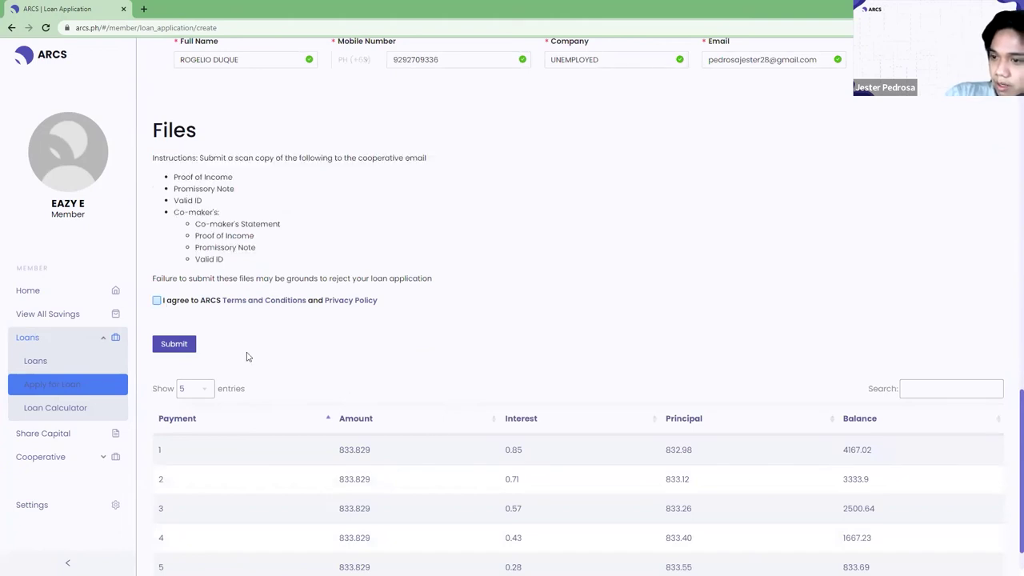
pyautogui.click(157, 301)
# Submit the application, producing a 6-payment schedule of 833.829 each.
pyautogui.scroll(-1, 441, 434)
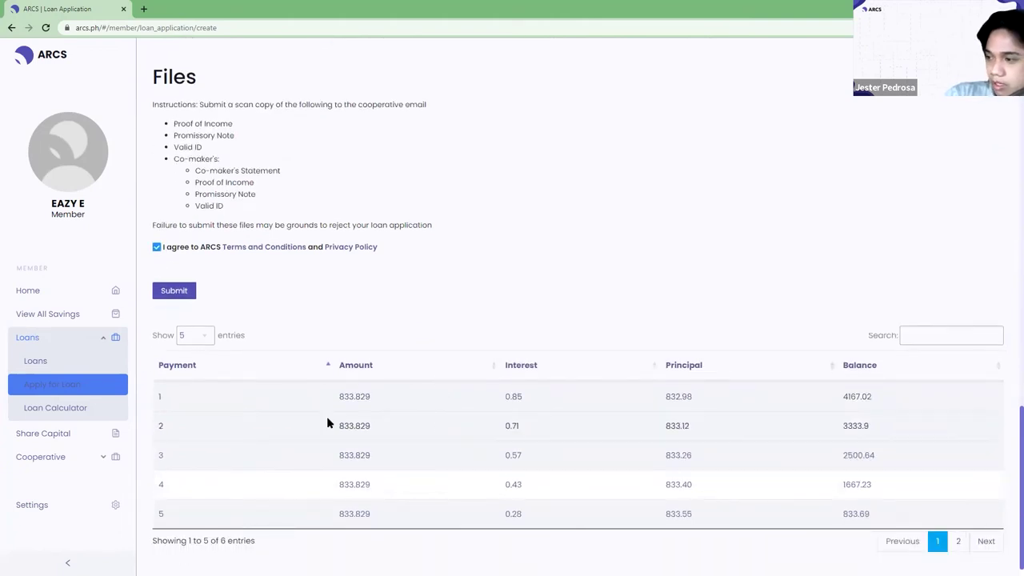
pyautogui.scroll(4, 325, 429)
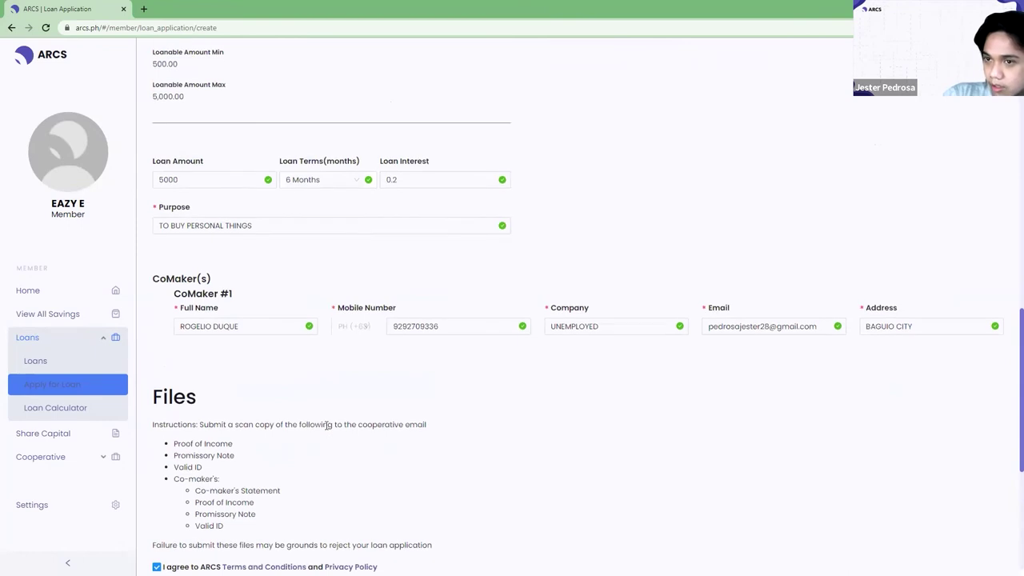
pyautogui.scroll(-4, 326, 424)
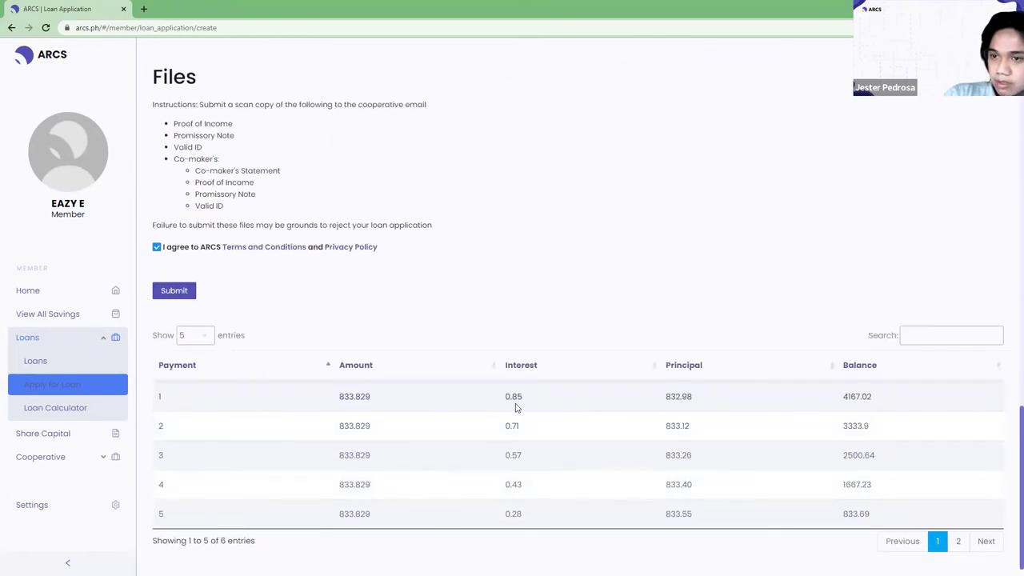
pyautogui.scroll(10, 695, 433)
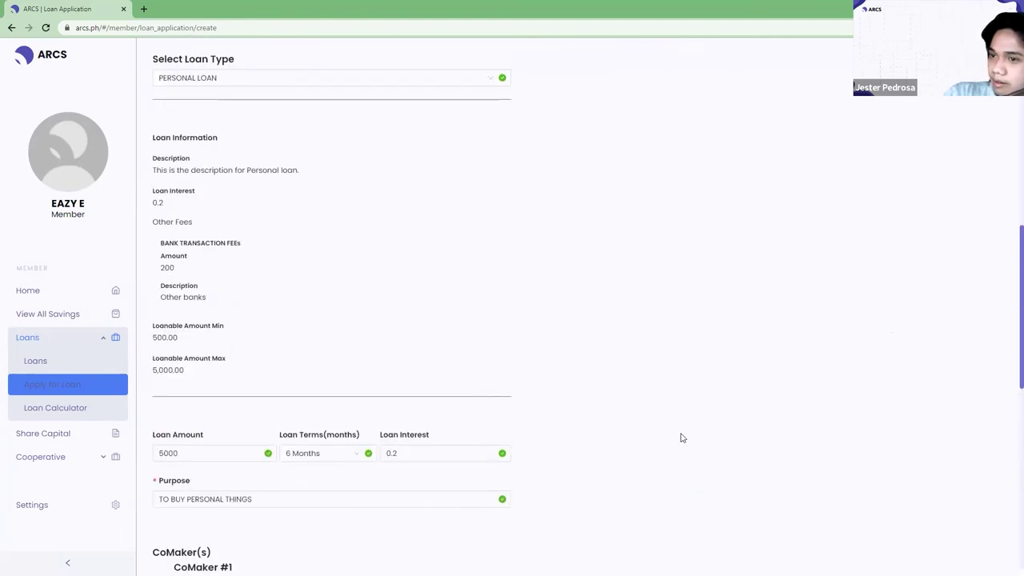
pyautogui.scroll(-10, 682, 438)
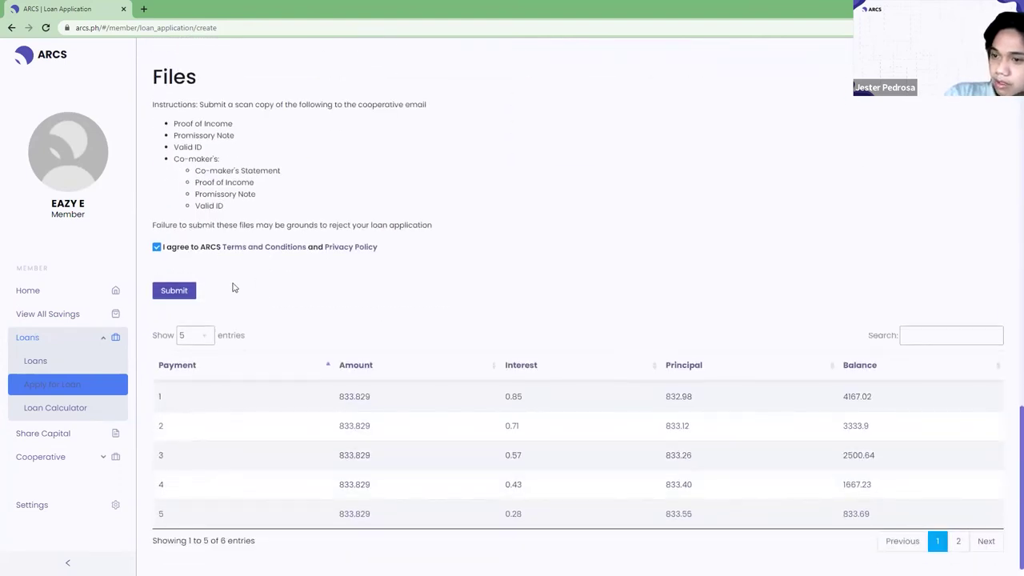
pyautogui.click(176, 291)
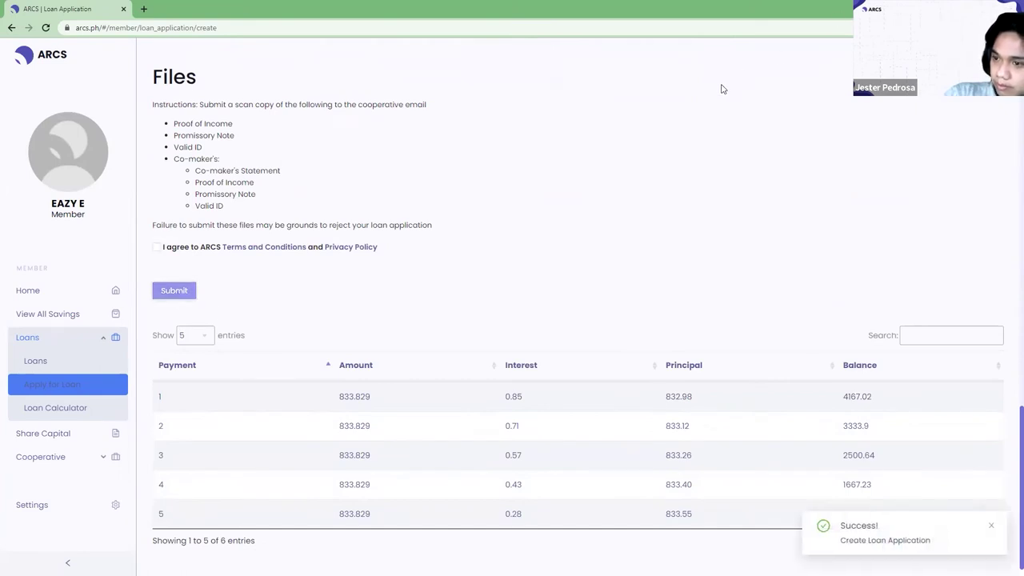
# Check Pending Loans on Home for the 5,000.00 PERSONAL LOAN card, then log out.
pyautogui.click(51, 293)
pyautogui.click(258, 205)
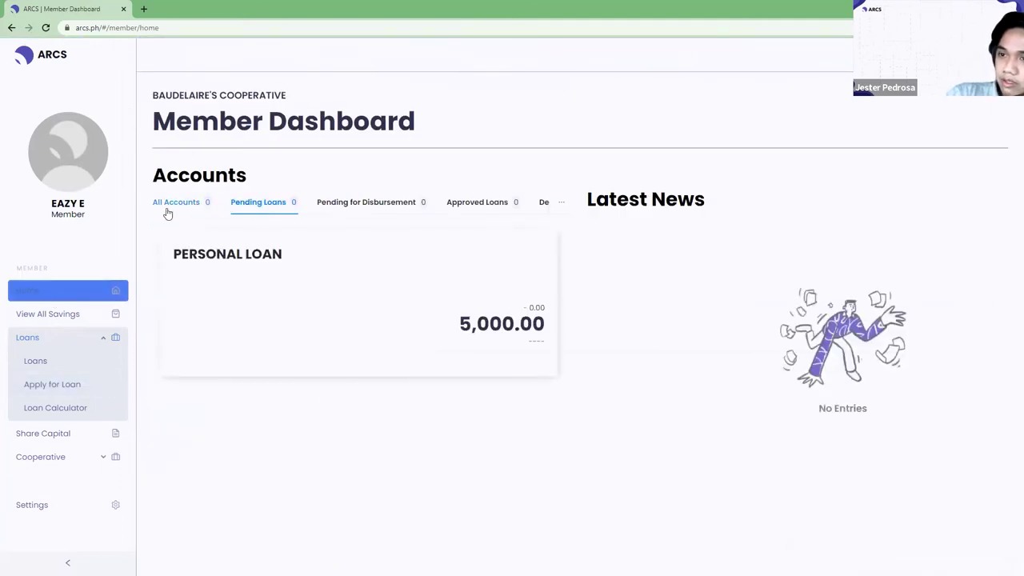
pyautogui.click(168, 212)
pyautogui.click(277, 205)
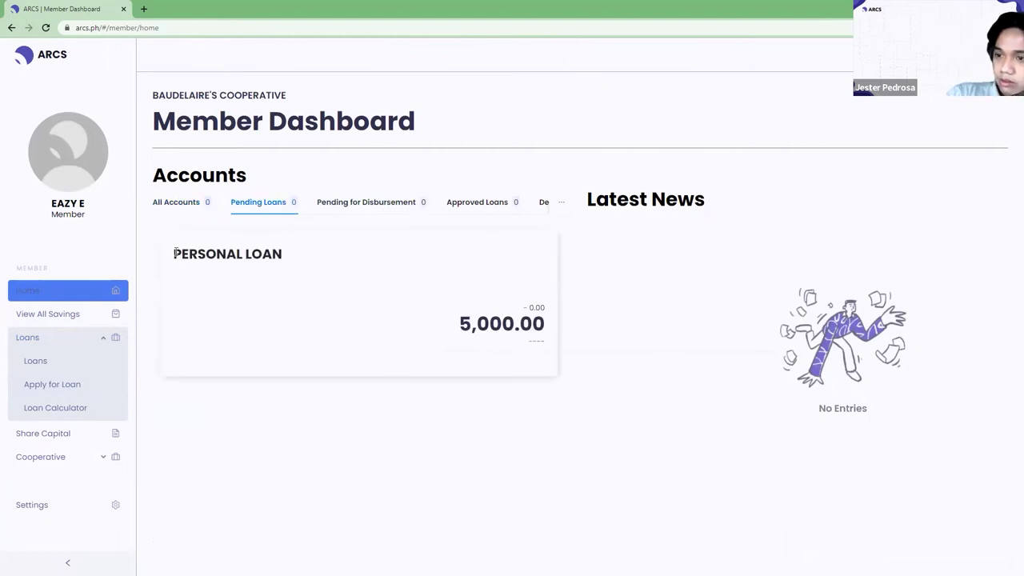
pyautogui.moveTo(170, 254); pyautogui.dragTo(549, 322)
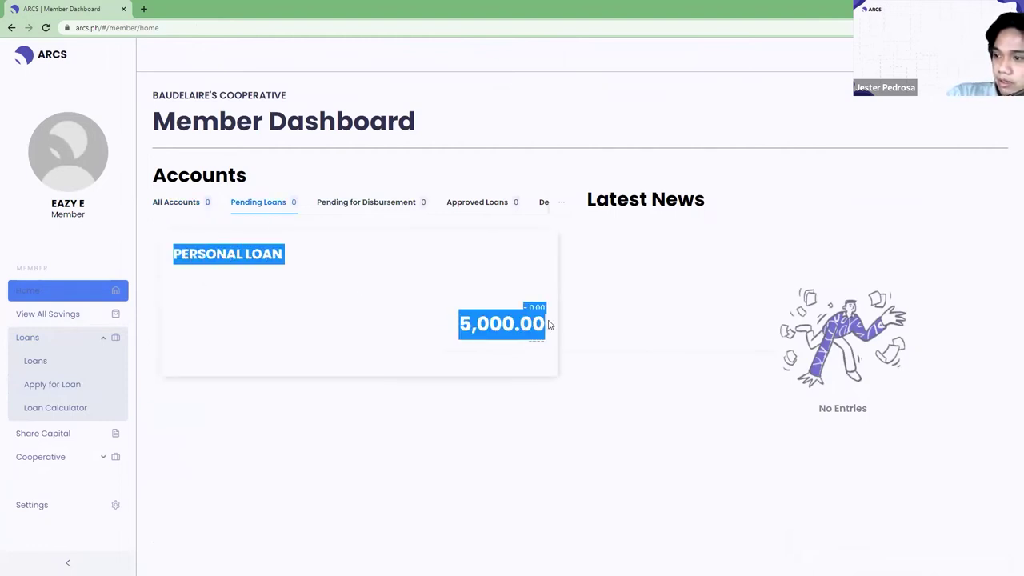
pyautogui.click(361, 304)
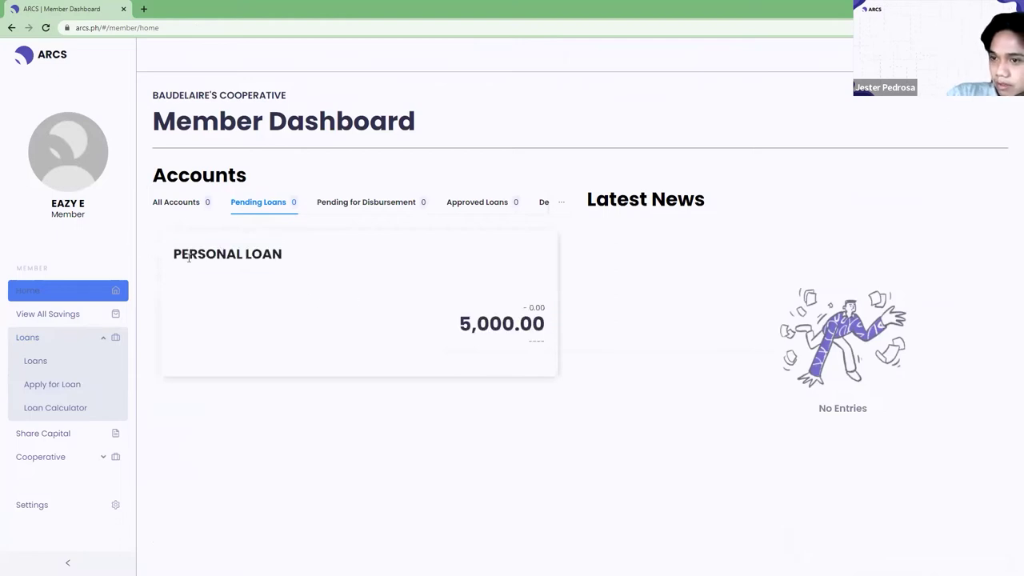
pyautogui.moveTo(170, 256); pyautogui.dragTo(540, 344)
pyautogui.click(984, 54)
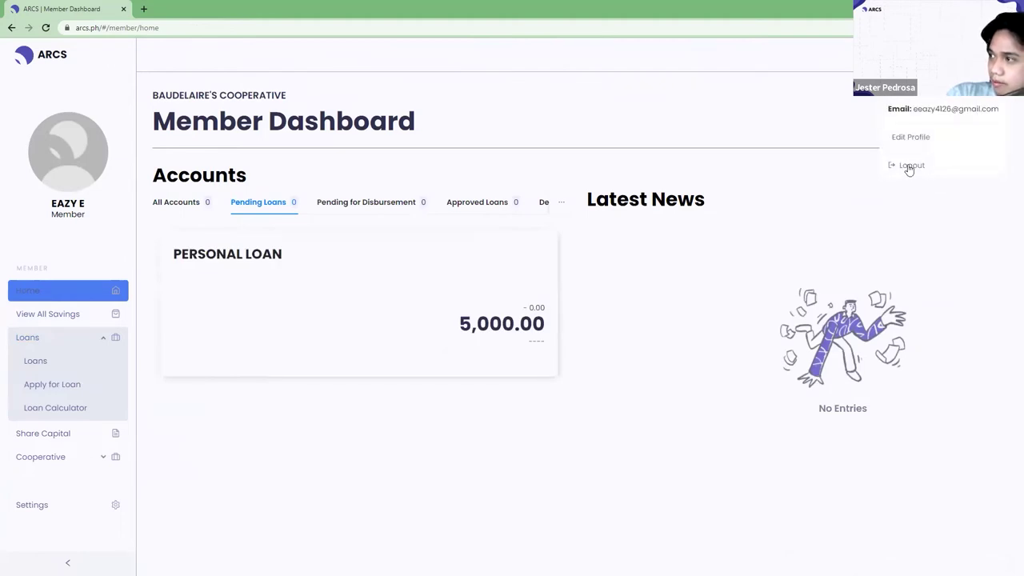
pyautogui.click(907, 166)
# Confirm logout and sign in with a different username as Credit Committee.
pyautogui.click(593, 156)
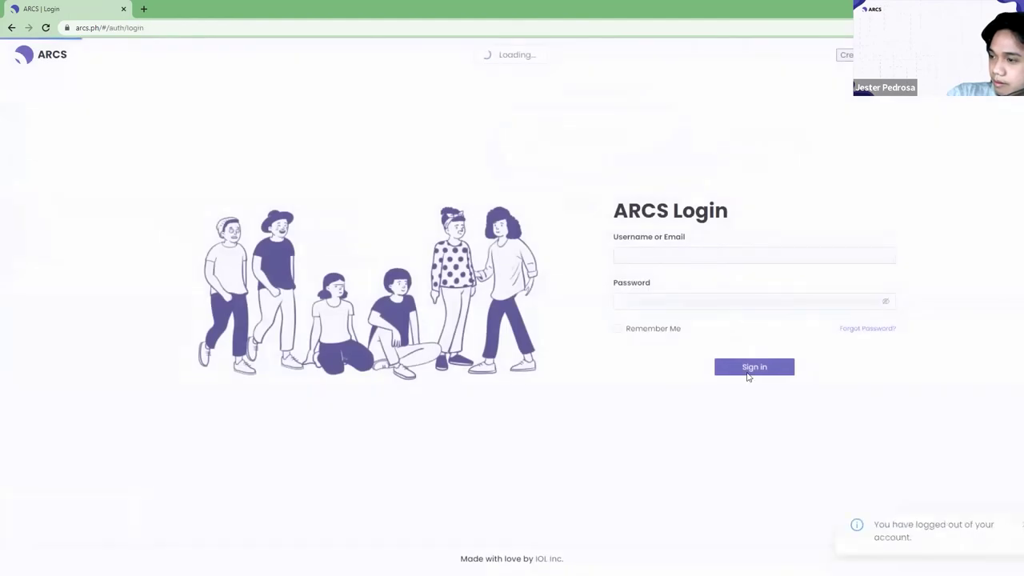
pyautogui.doubleClick(726, 264)
pyautogui.write('Haley')
pyautogui.click(630, 280)
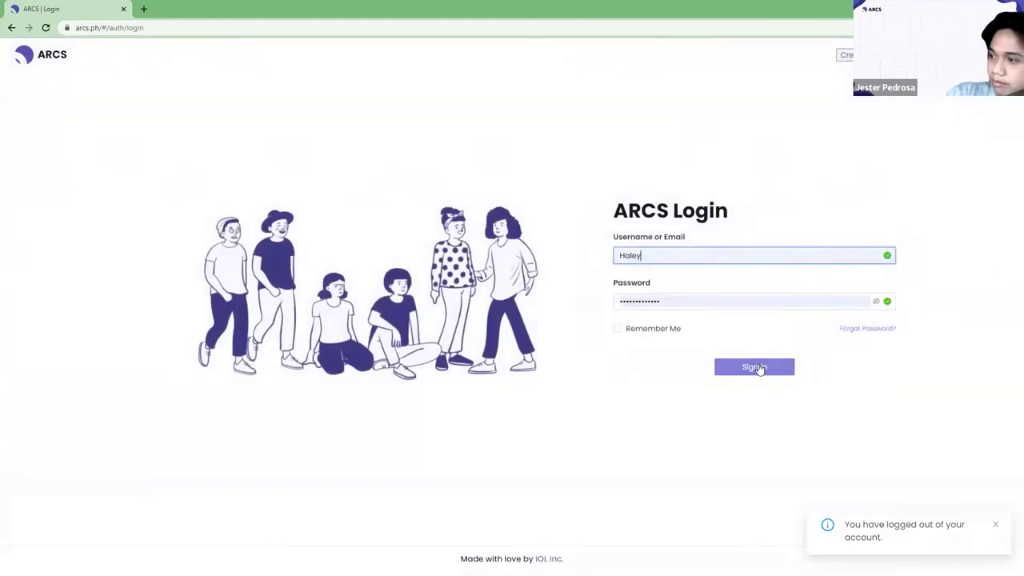
pyautogui.click(759, 368)
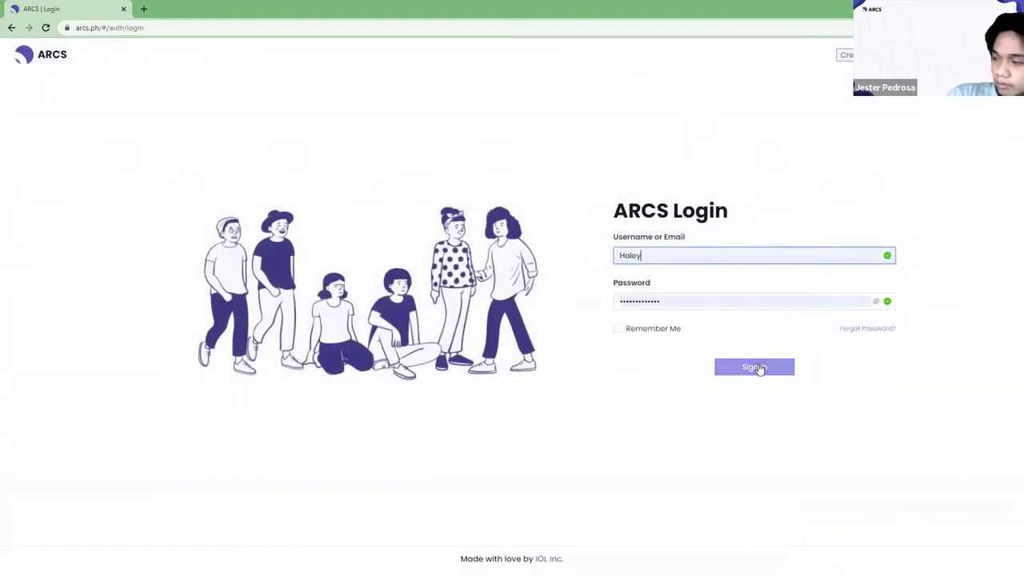
pyautogui.click(760, 369)
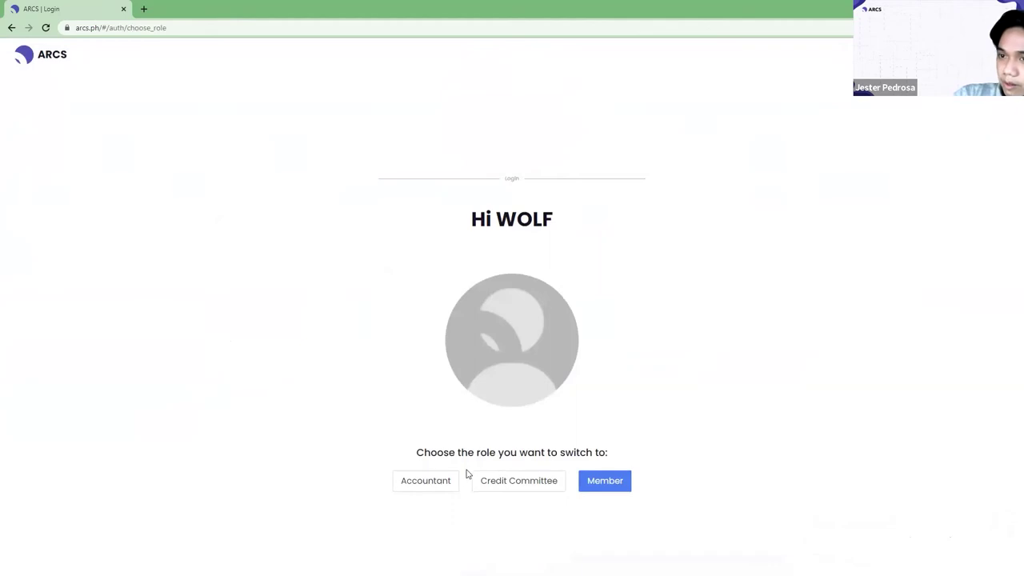
pyautogui.click(531, 485)
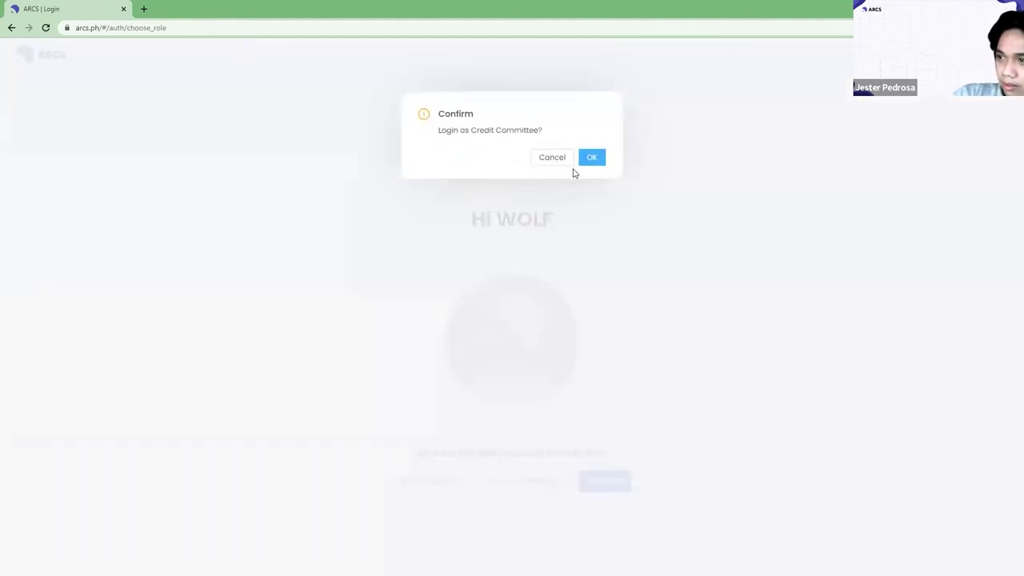
pyautogui.click(592, 160)
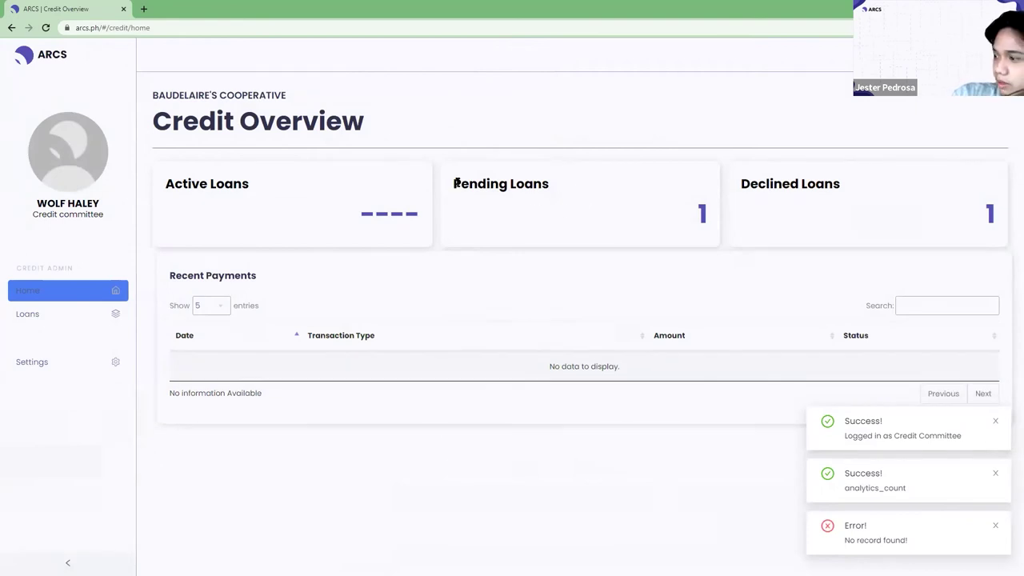
# Note 1 pending loan and open it: PENDING status, 5,000.00 amount, 6 terms.
pyautogui.moveTo(461, 183); pyautogui.dragTo(547, 185)
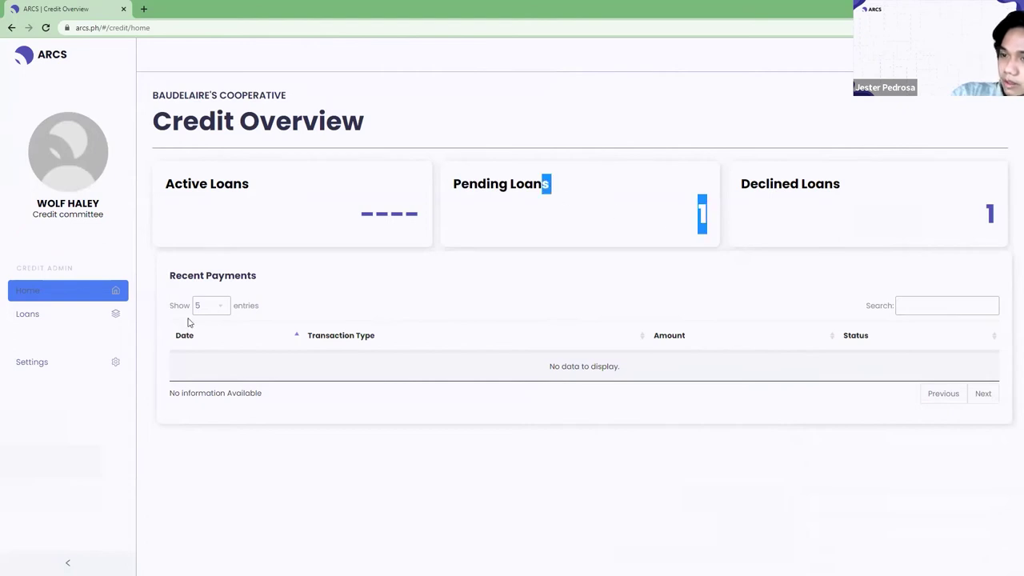
pyautogui.click(62, 316)
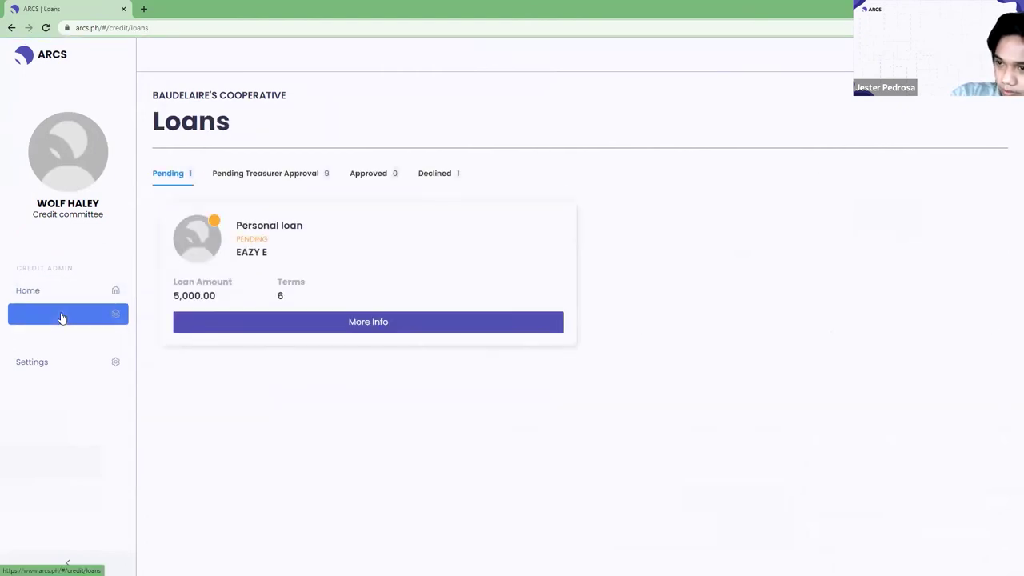
pyautogui.moveTo(238, 252); pyautogui.dragTo(292, 259)
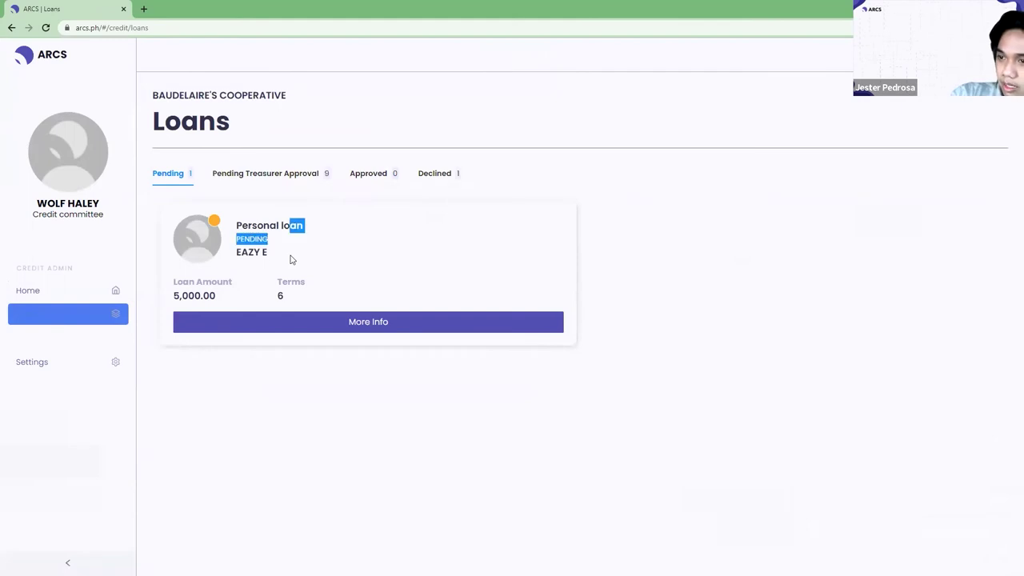
pyautogui.click(292, 260)
pyautogui.moveTo(167, 300); pyautogui.dragTo(219, 297)
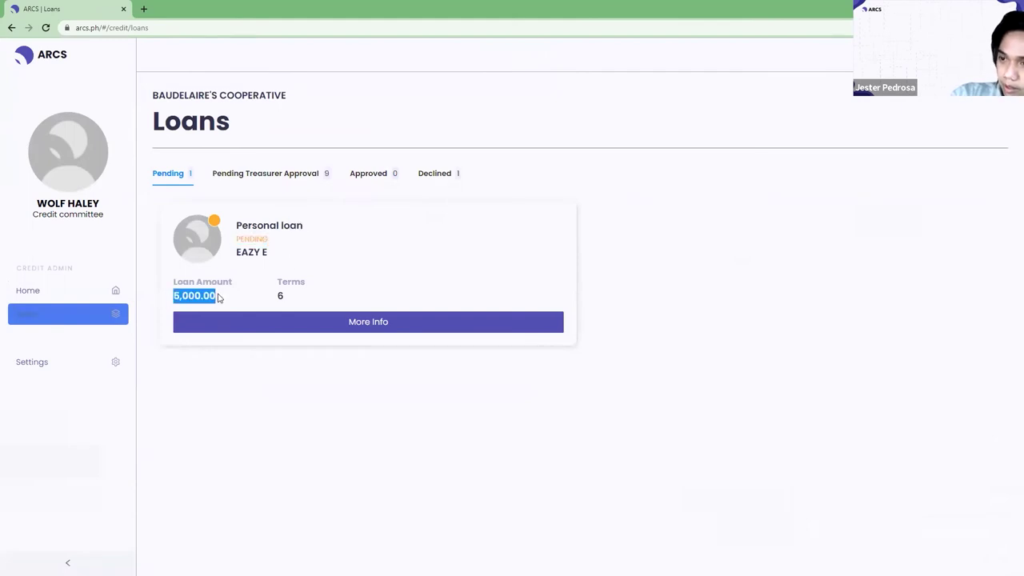
pyautogui.moveTo(280, 281); pyautogui.dragTo(316, 305)
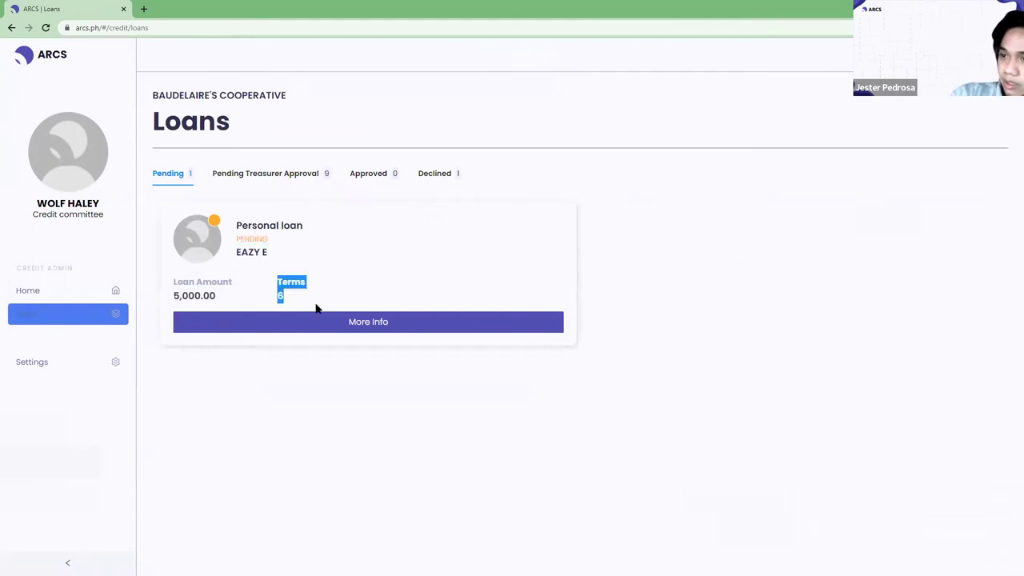
pyautogui.click(374, 243)
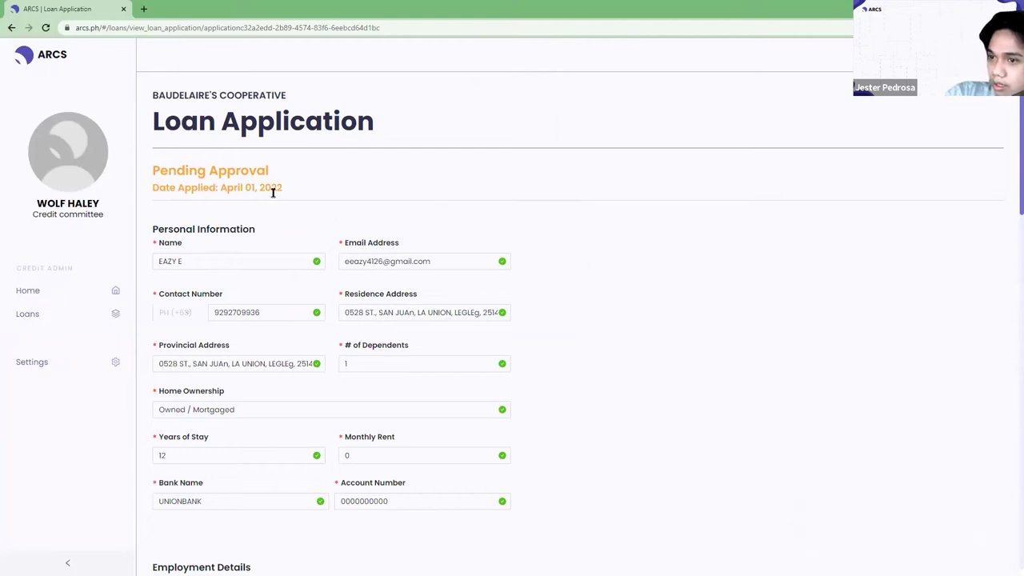
# Scroll through residence, dependents, employment and co-maker details to the payment schedule, then approve.
pyautogui.scroll(-1, 469, 224)
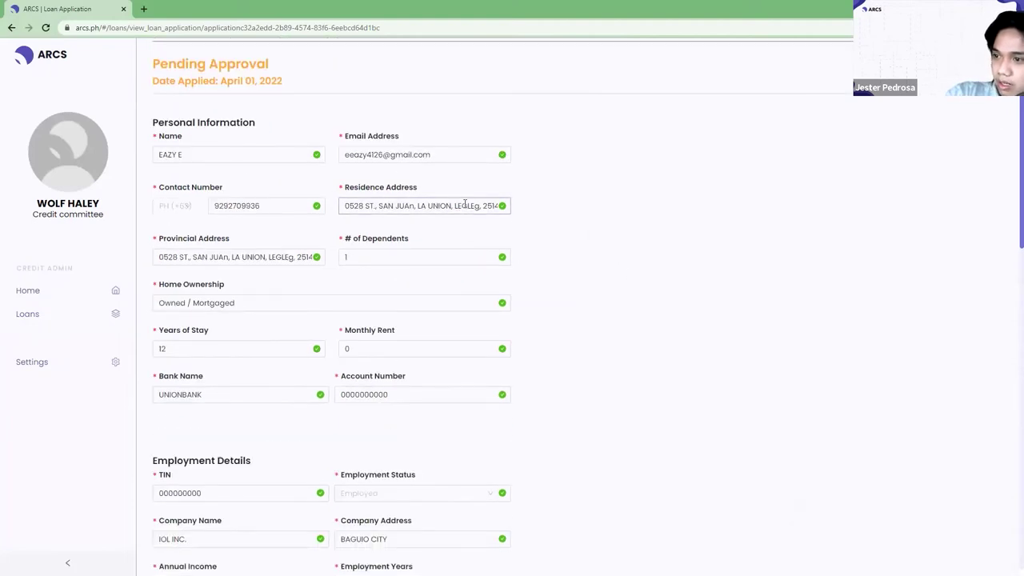
pyautogui.click(453, 206)
pyautogui.scroll(-1, 436, 212)
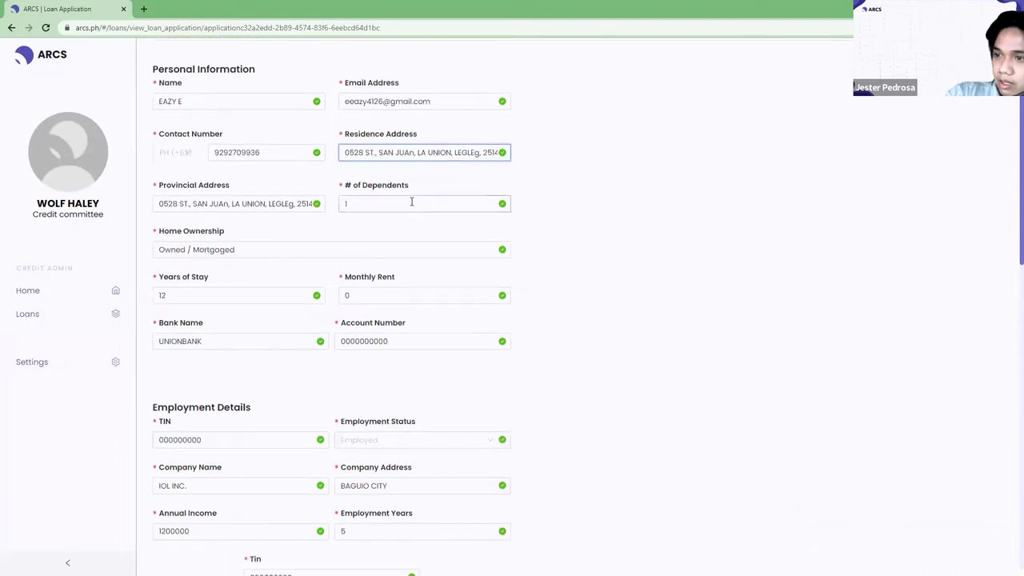
pyautogui.click(344, 204)
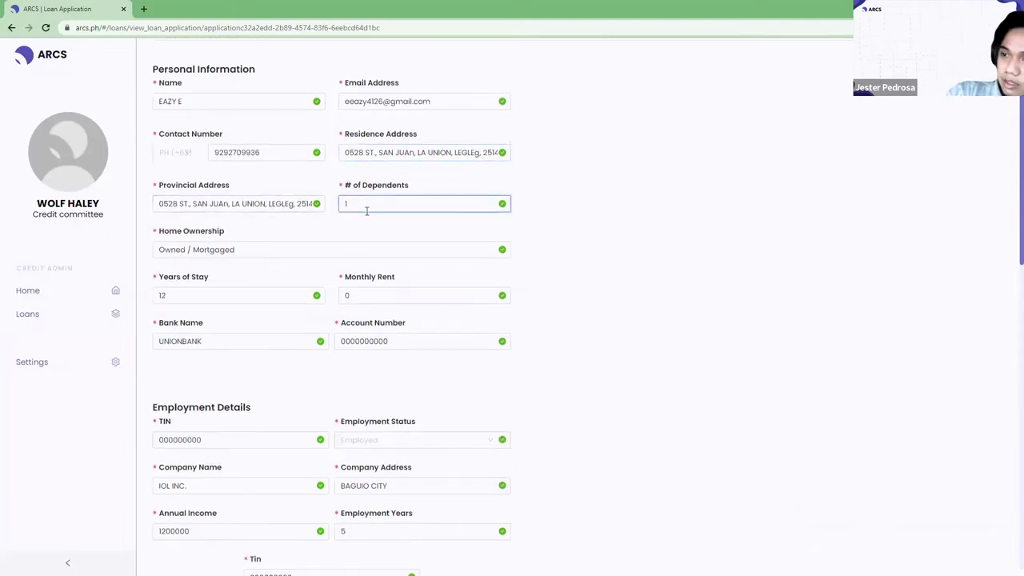
pyautogui.scroll(-3, 306, 259)
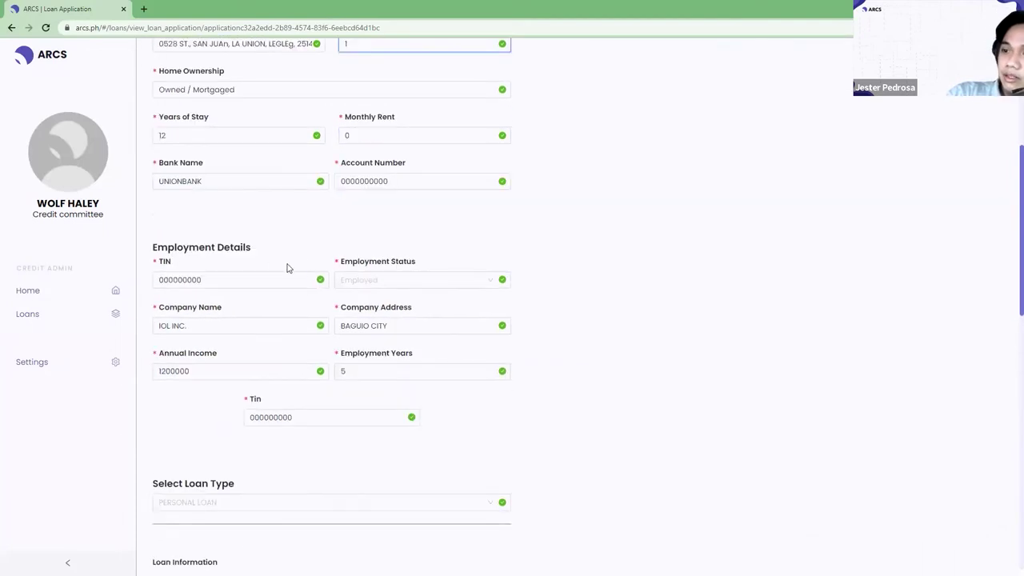
pyautogui.scroll(-2, 420, 284)
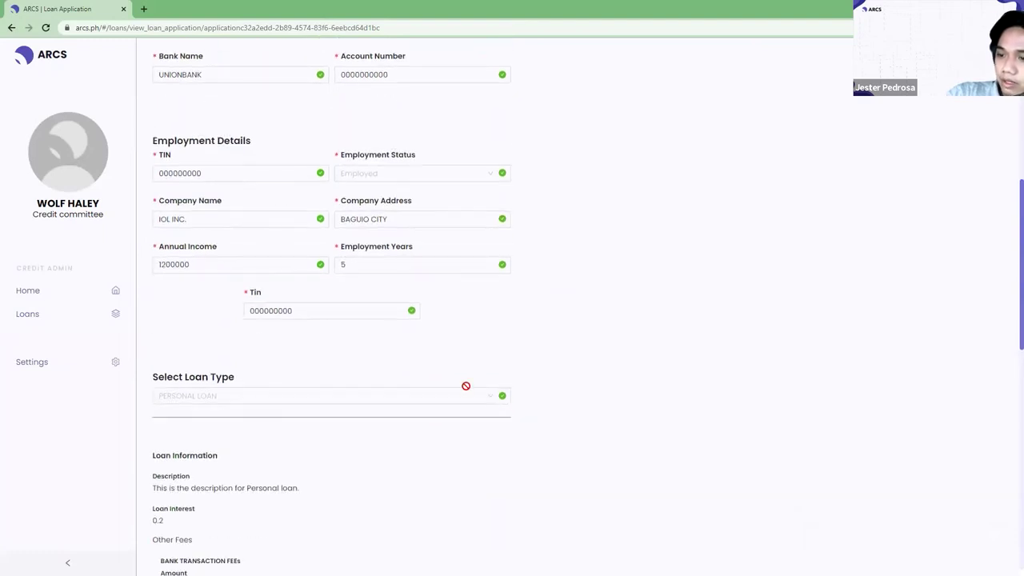
pyautogui.scroll(-5, 466, 386)
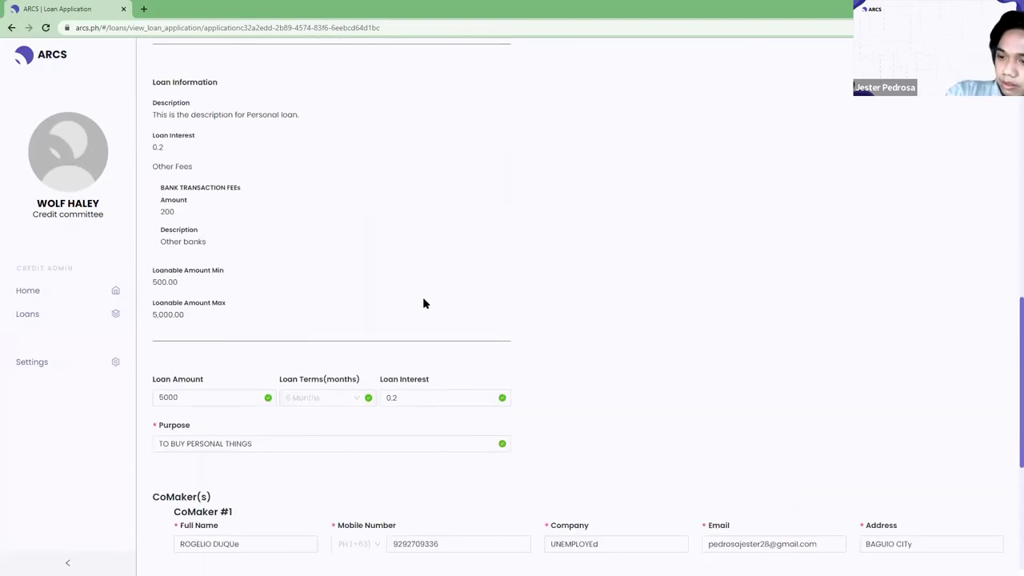
pyautogui.scroll(-4, 409, 320)
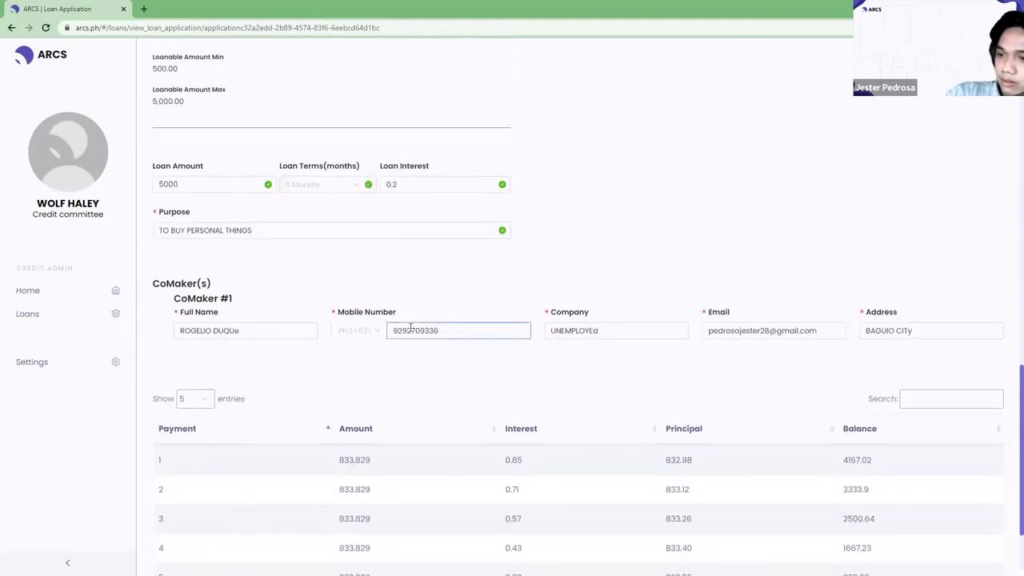
pyautogui.scroll(1, 409, 325)
pyautogui.scroll(-3, 409, 325)
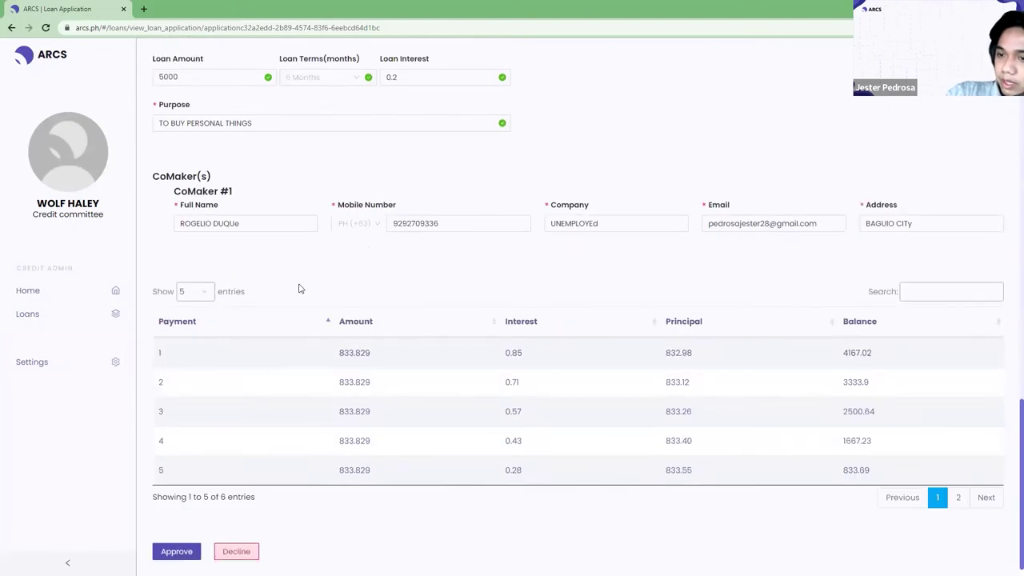
pyautogui.click(178, 552)
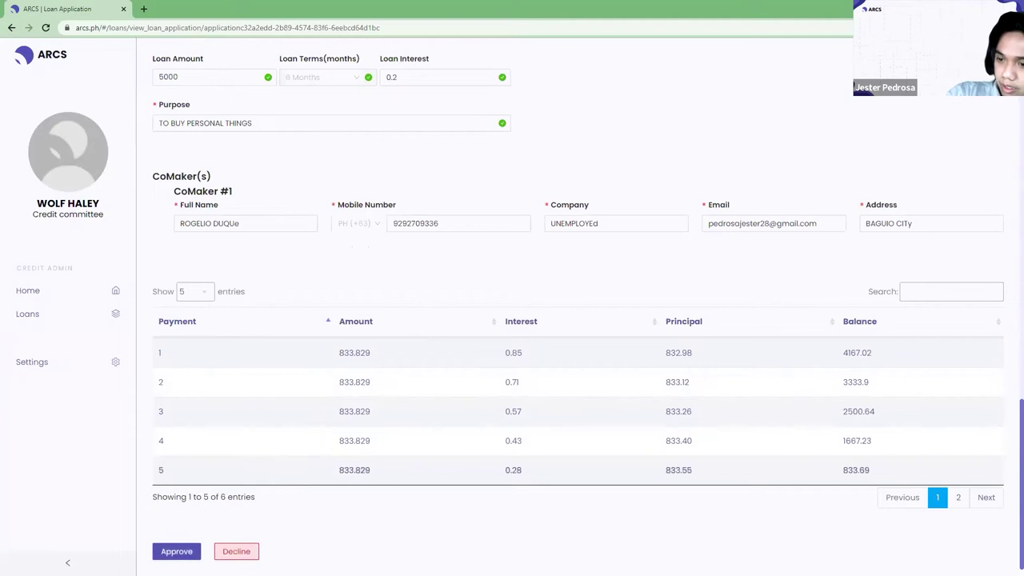
# Approve the 5,000 personal loan and reload the Loans list.
pyautogui.click(174, 554)
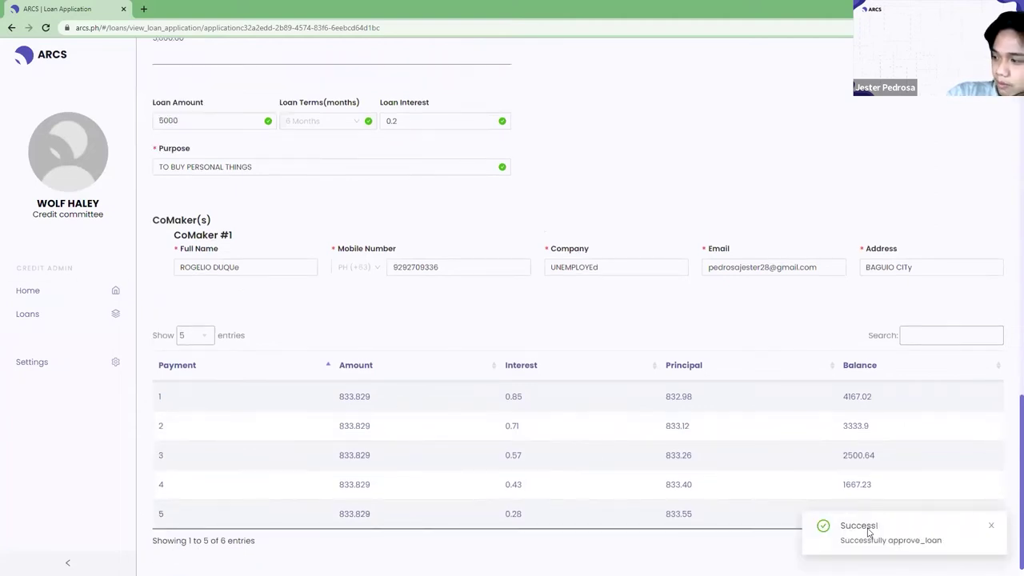
pyautogui.click(69, 318)
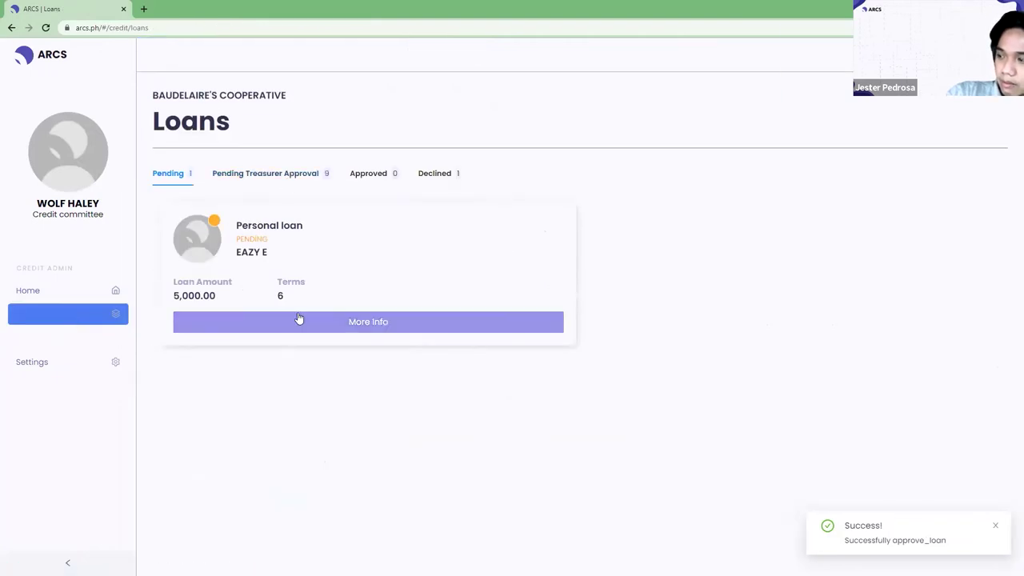
pyautogui.click(46, 29)
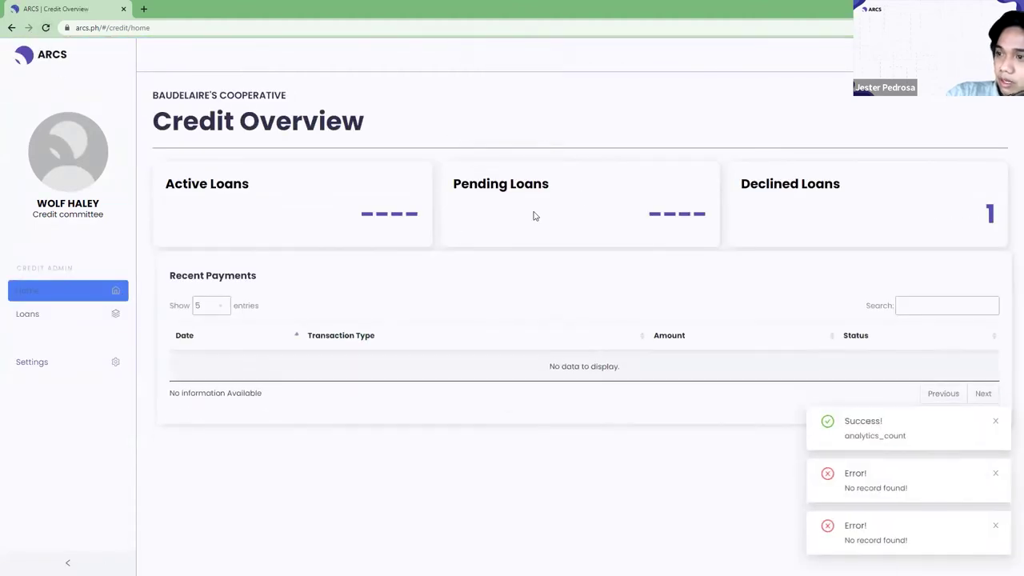
pyautogui.click(72, 318)
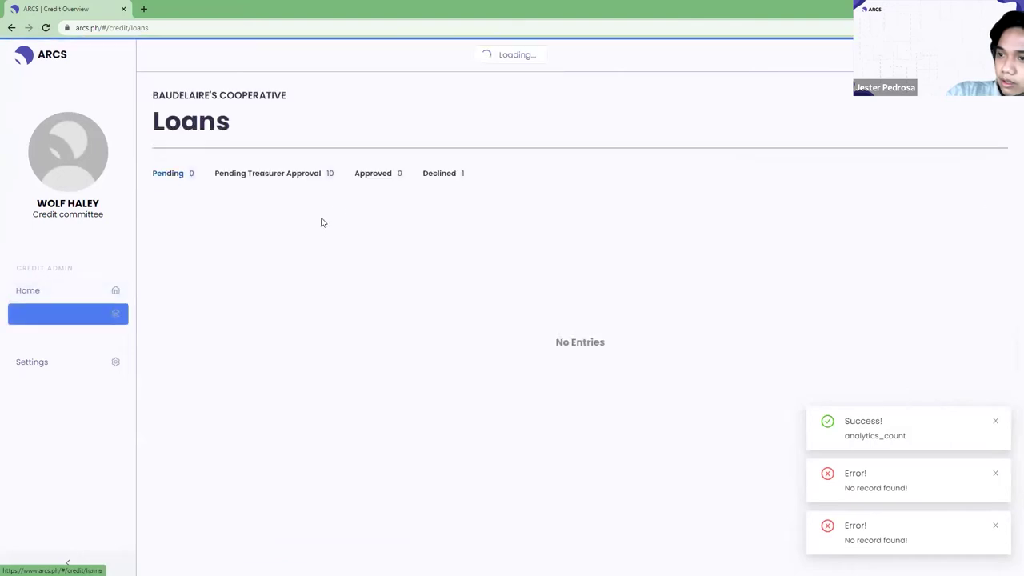
# Find the 5,000.00 personal loan (6 terms) under Pending Treasurer Approval.
pyautogui.click(301, 175)
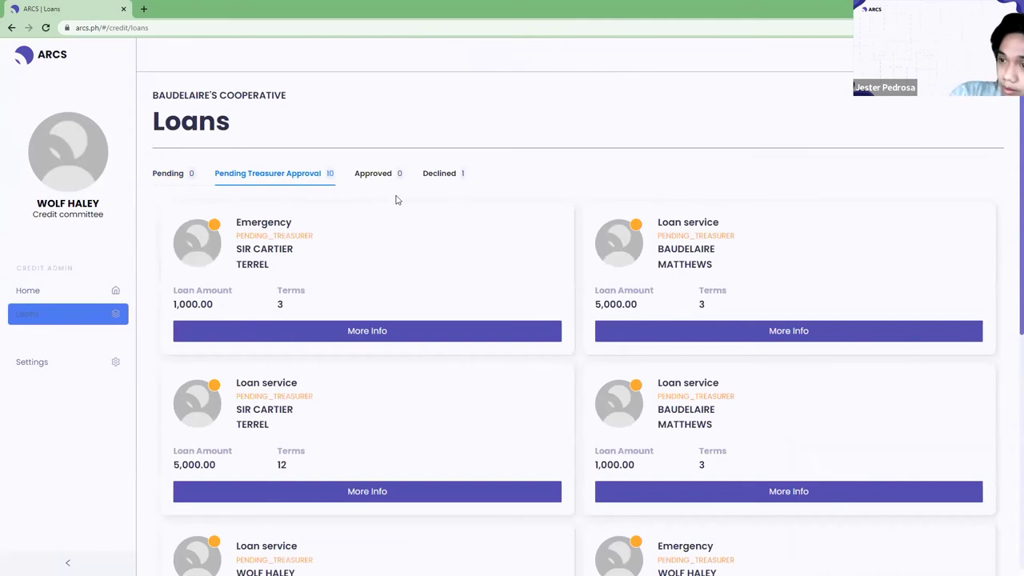
pyautogui.scroll(-5, 444, 271)
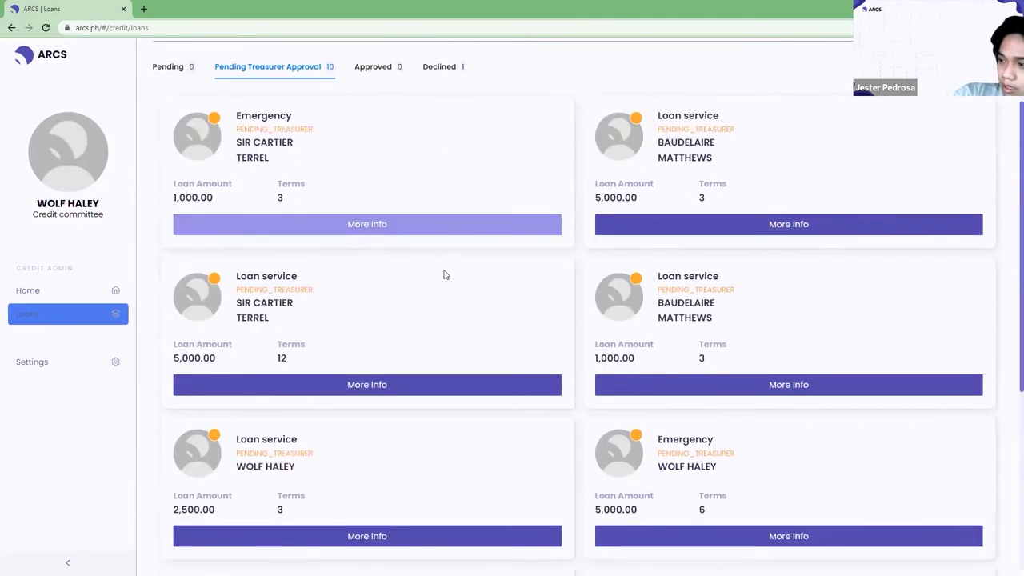
pyautogui.scroll(-1, 576, 400)
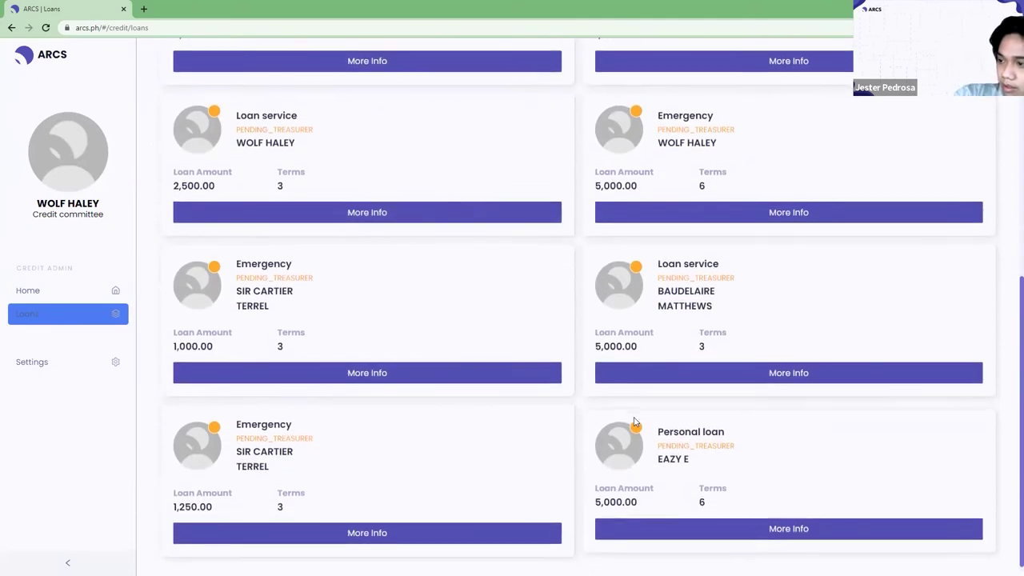
pyautogui.scroll(2, 703, 505)
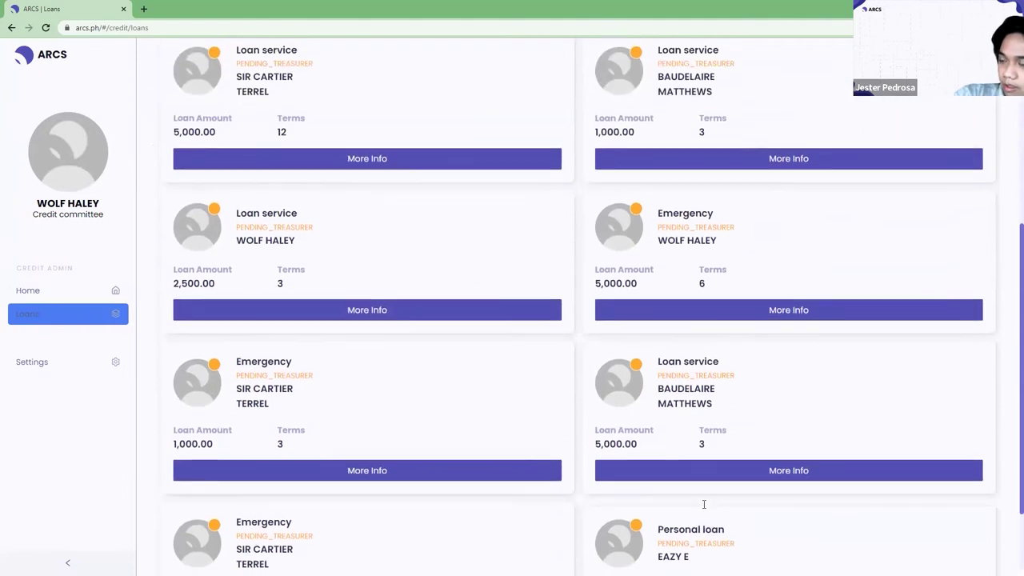
pyautogui.scroll(-2, 703, 504)
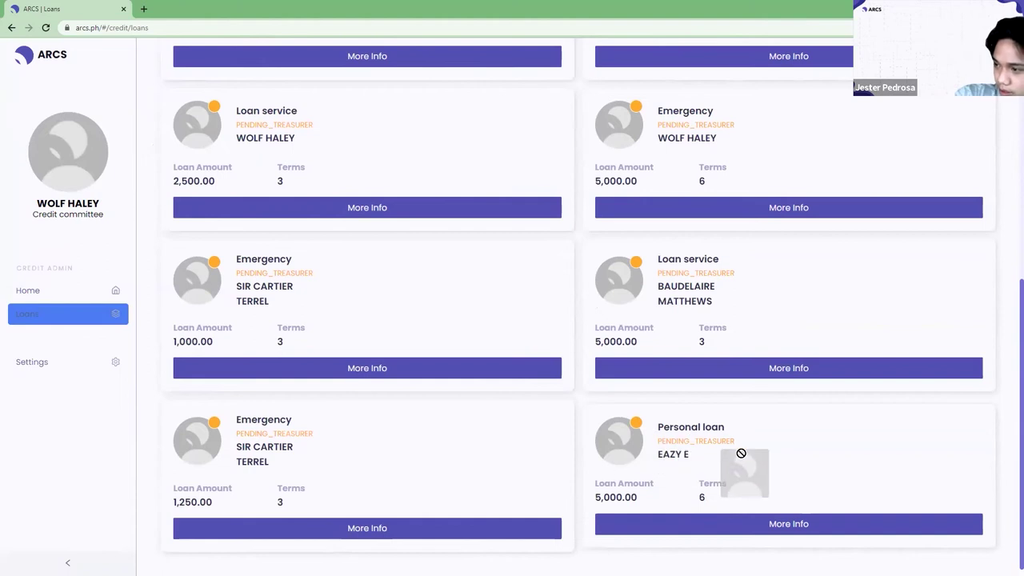
pyautogui.moveTo(696, 462); pyautogui.dragTo(658, 427)
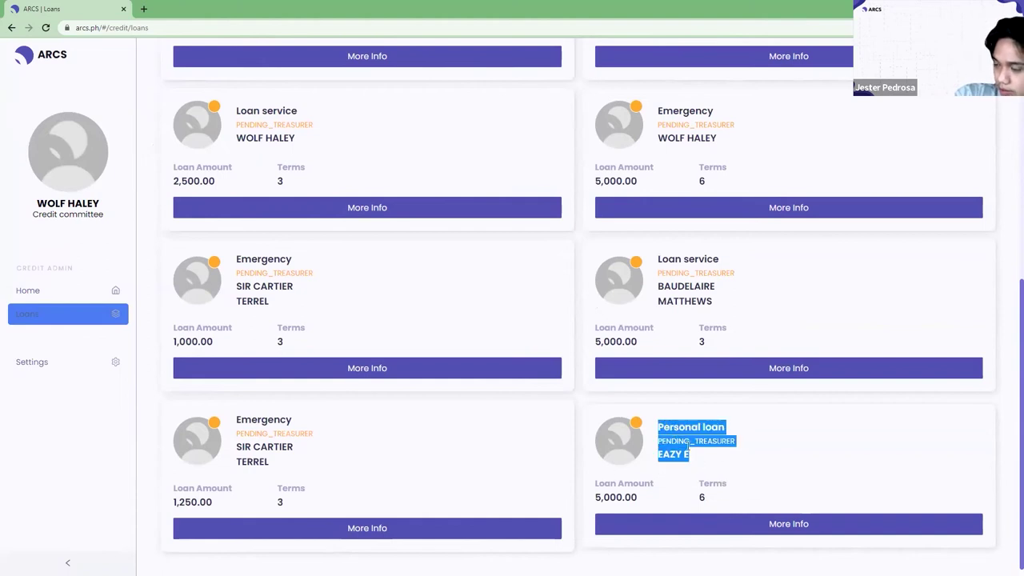
pyautogui.click(731, 485)
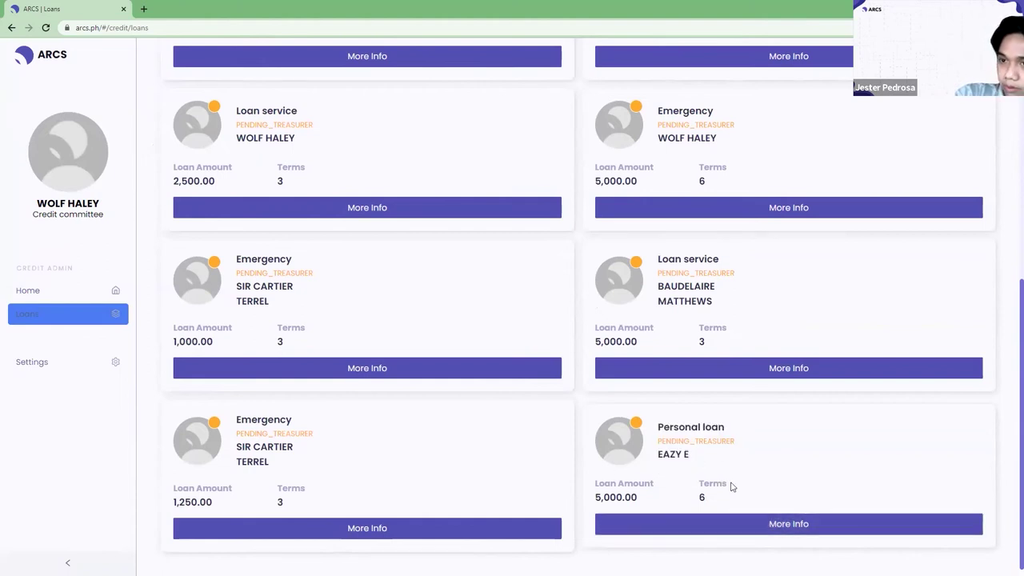
# View the personal loan's application and confirm its Pending Treasurer Confirmation status, applied April 01, 2022.
pyautogui.click(715, 528)
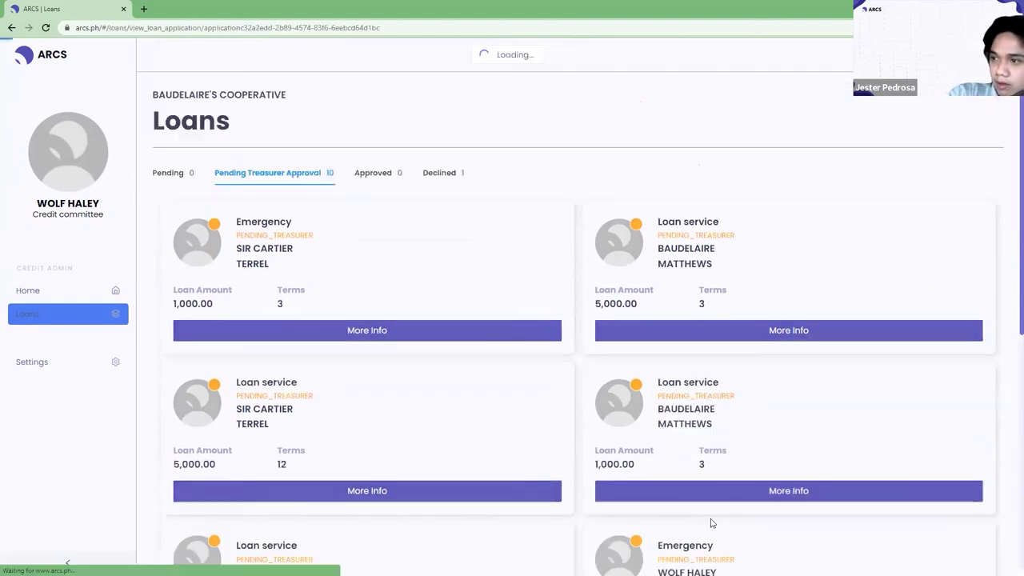
pyautogui.scroll(-1, 492, 300)
pyautogui.scroll(-4, 480, 297)
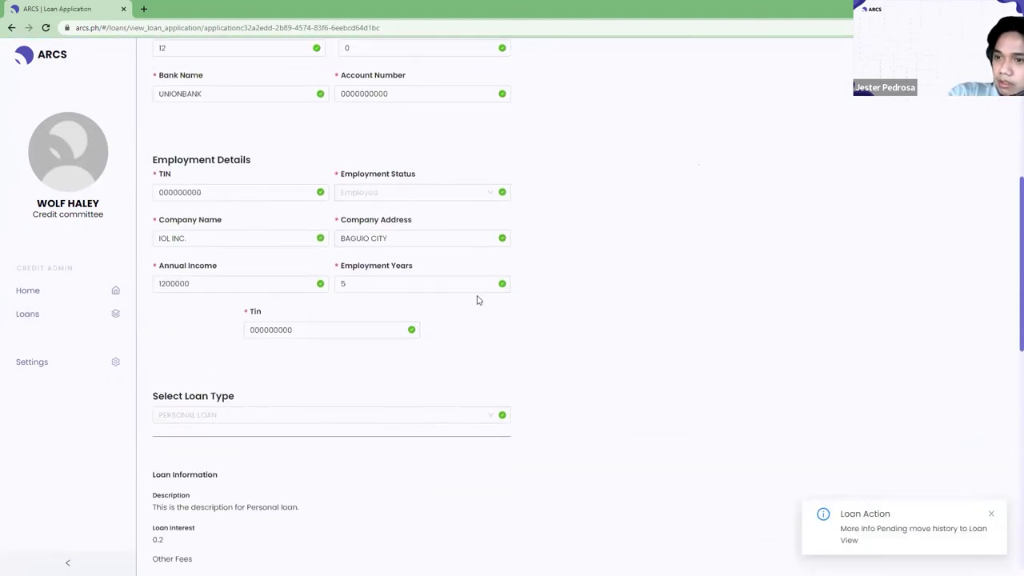
pyautogui.scroll(5, 512, 310)
pyautogui.moveTo(159, 167); pyautogui.dragTo(360, 185)
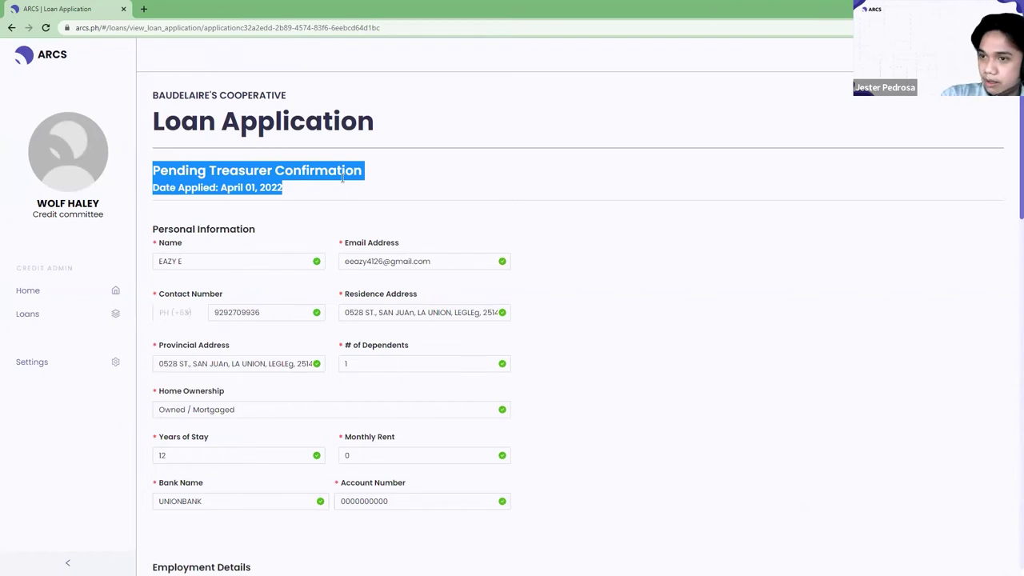
pyautogui.click(343, 178)
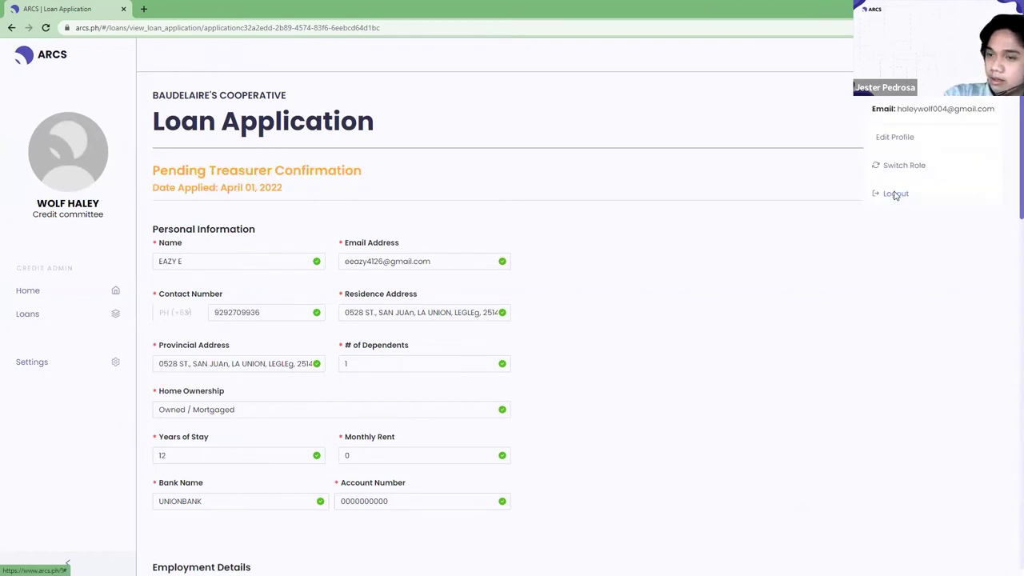
# Log out, sign back in with the saved login details, and enter as Treasurer.
pyautogui.click(896, 194)
pyautogui.click(594, 157)
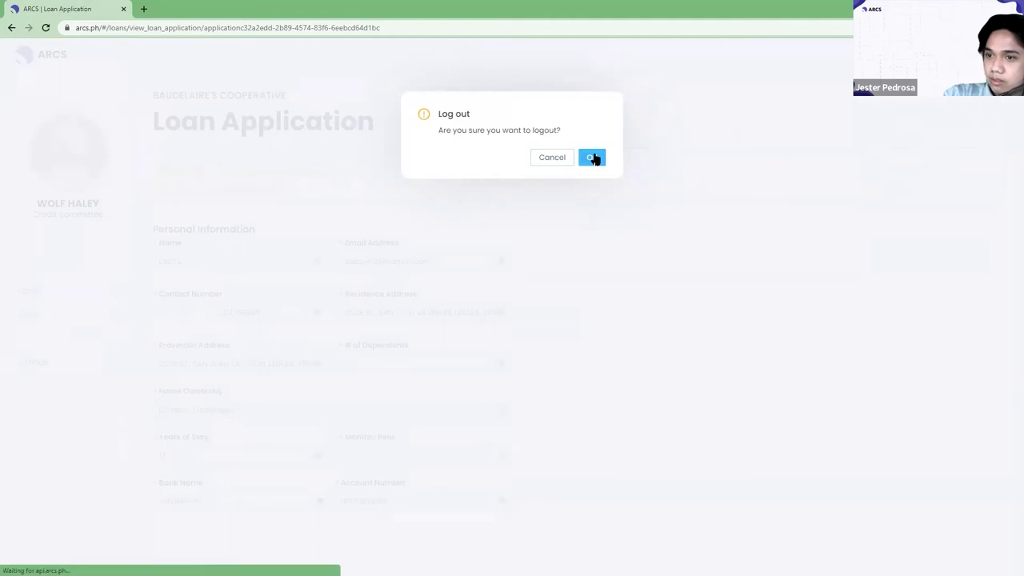
pyautogui.click(640, 255)
pyautogui.click(727, 366)
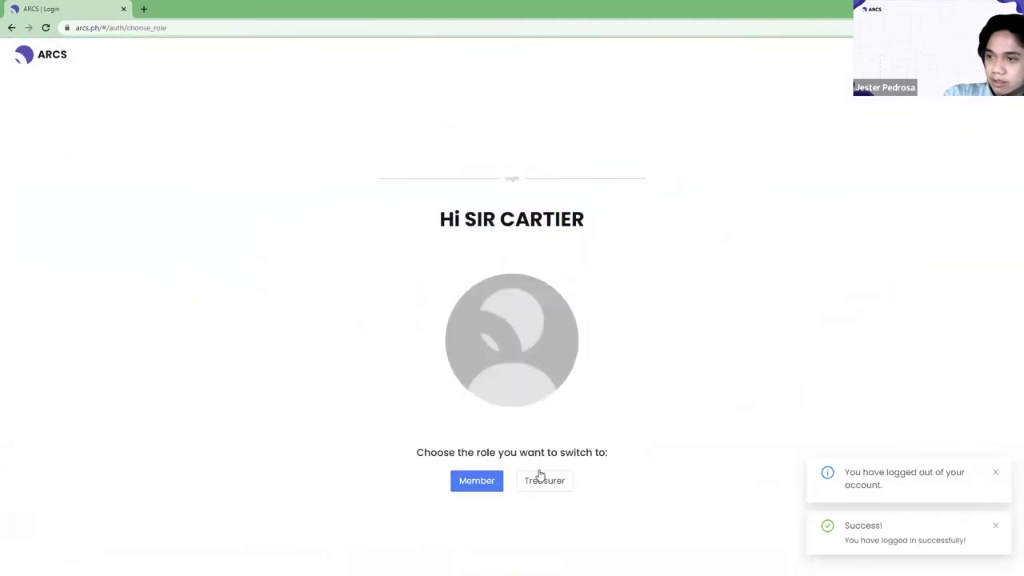
pyautogui.click(544, 489)
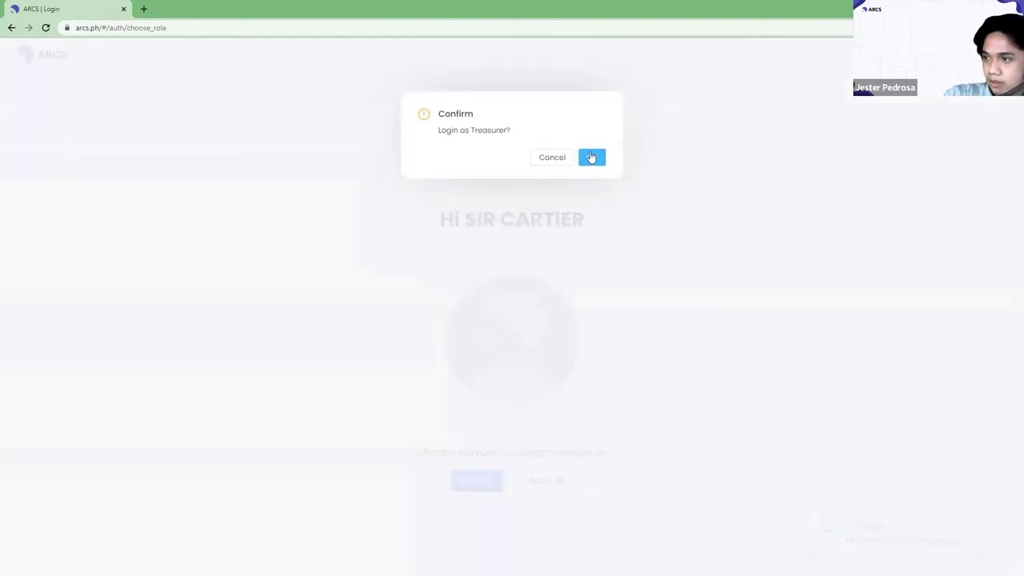
pyautogui.click(591, 156)
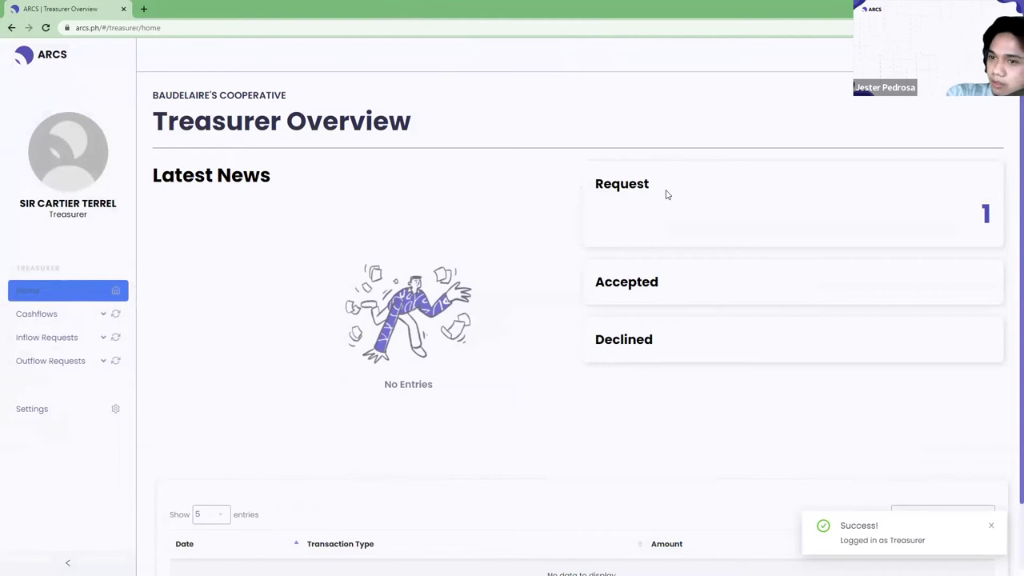
# Note the 1 pending request and bring up the pending outflow loan requests.
pyautogui.moveTo(593, 184); pyautogui.dragTo(988, 215)
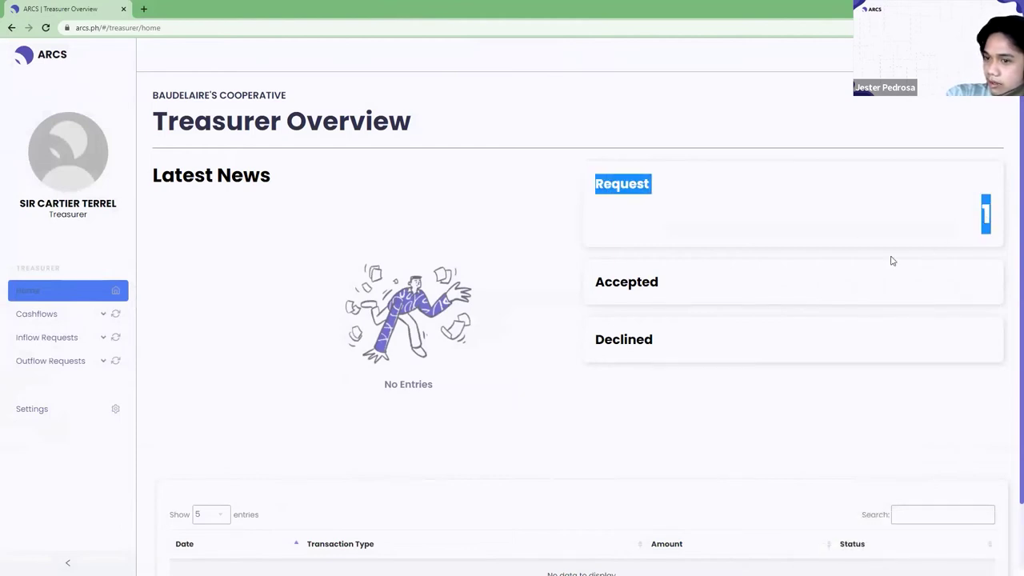
pyautogui.click(70, 337)
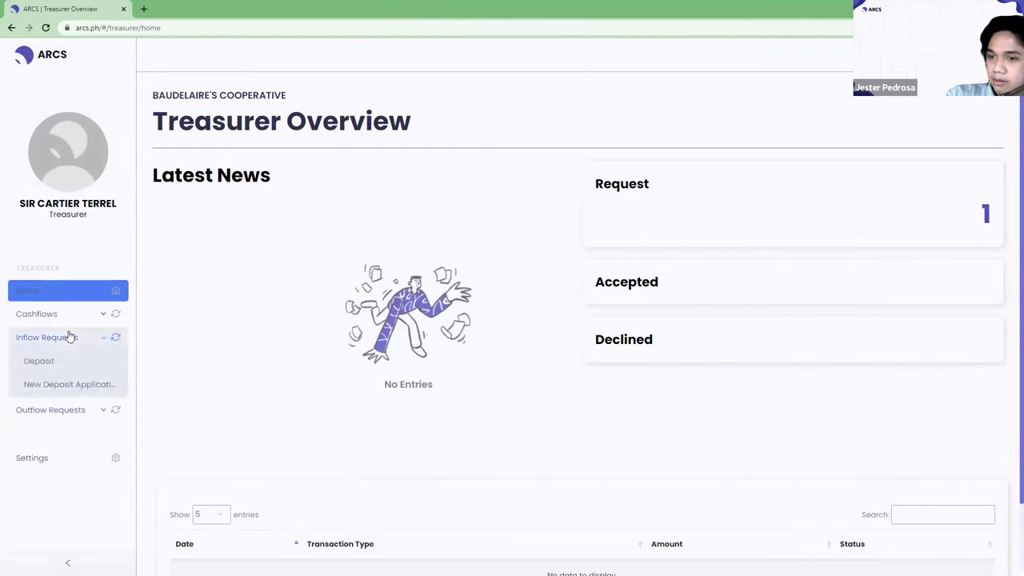
pyautogui.click(69, 337)
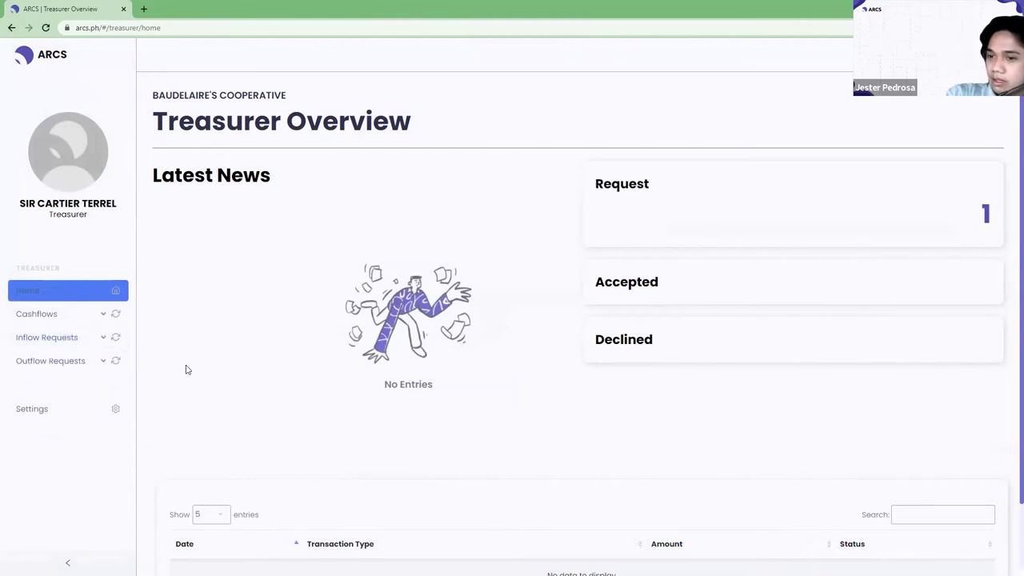
pyautogui.click(77, 367)
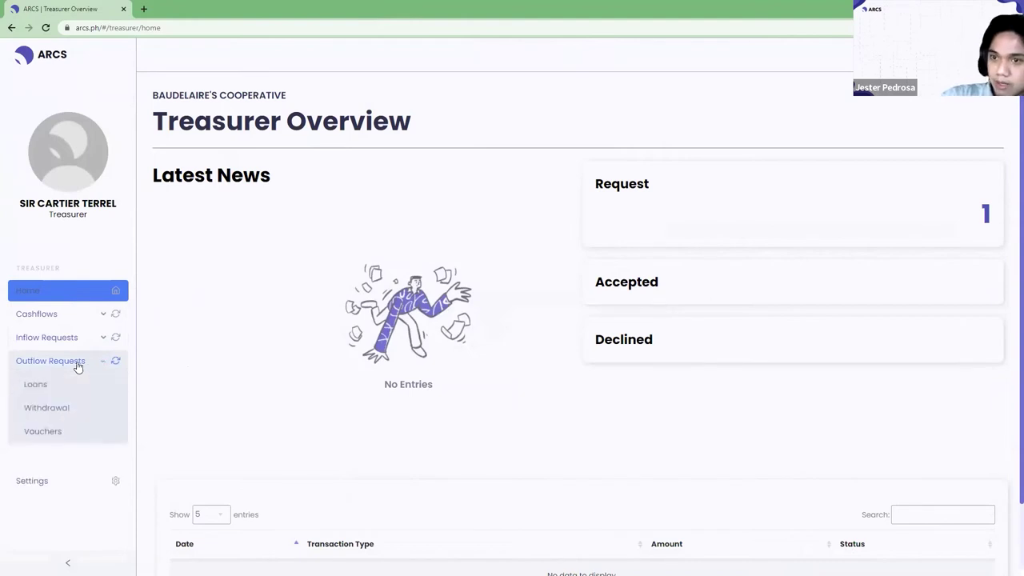
pyautogui.click(40, 396)
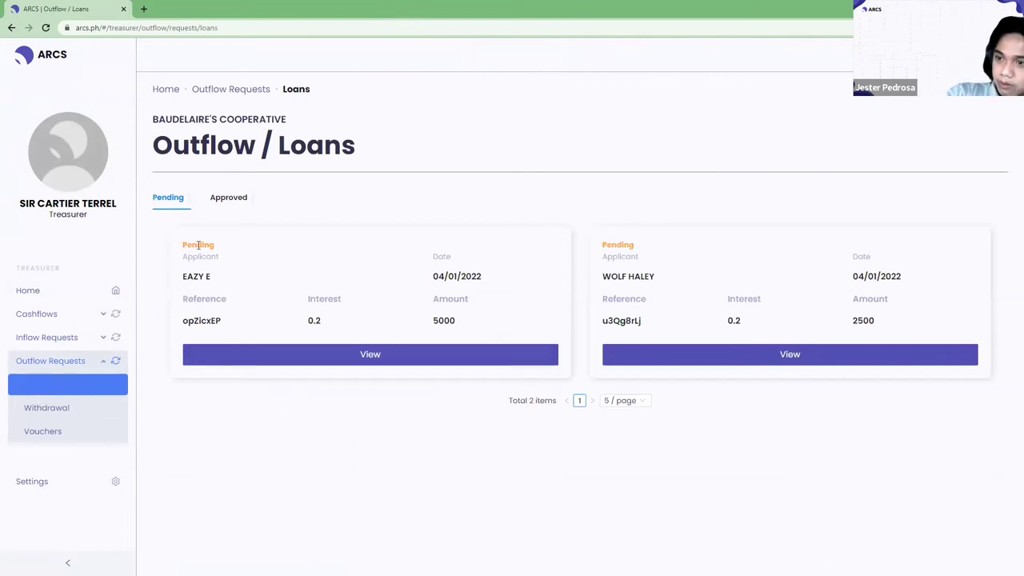
# Open the Loan Confirmation for the first pending 5,000 loan dated 04/01/2022.
pyautogui.moveTo(176, 245)
pyautogui.mouseDown()
pyautogui.moveTo(411, 296)
pyautogui.moveTo(474, 329)
pyautogui.moveTo(475, 319)
pyautogui.moveTo(224, 243)
pyautogui.moveTo(181, 241)
pyautogui.mouseUp()
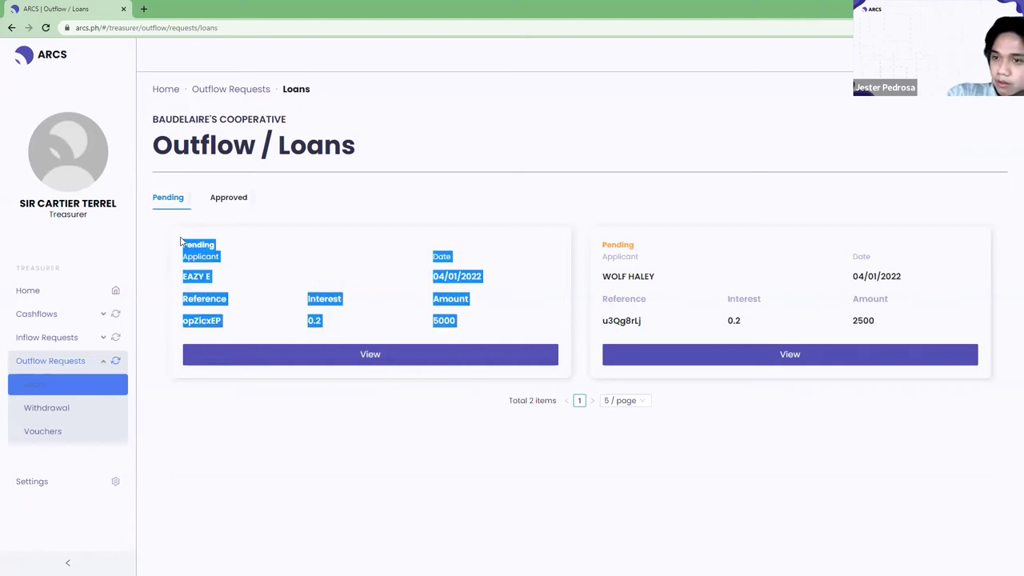
pyautogui.click(232, 324)
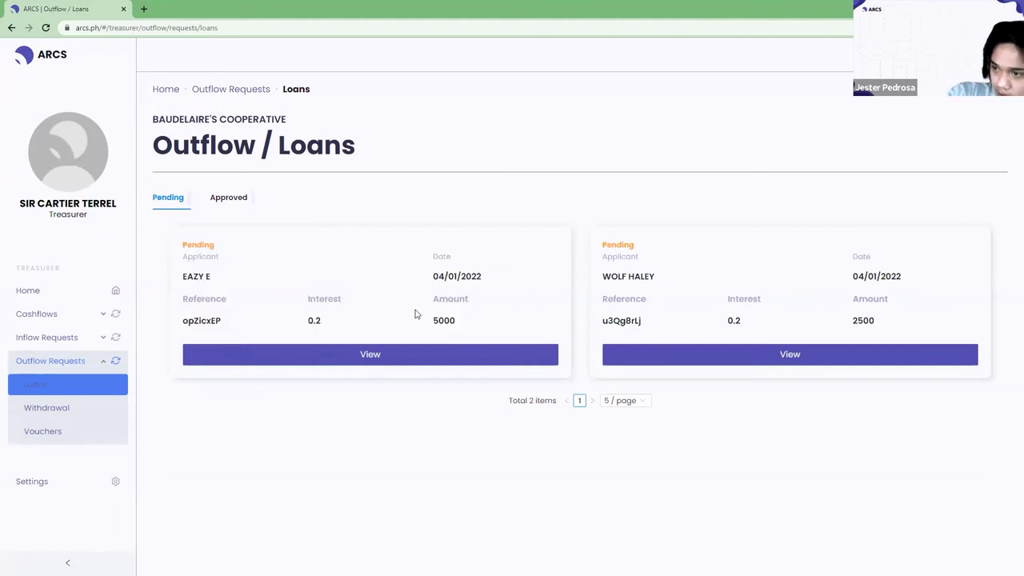
pyautogui.click(331, 359)
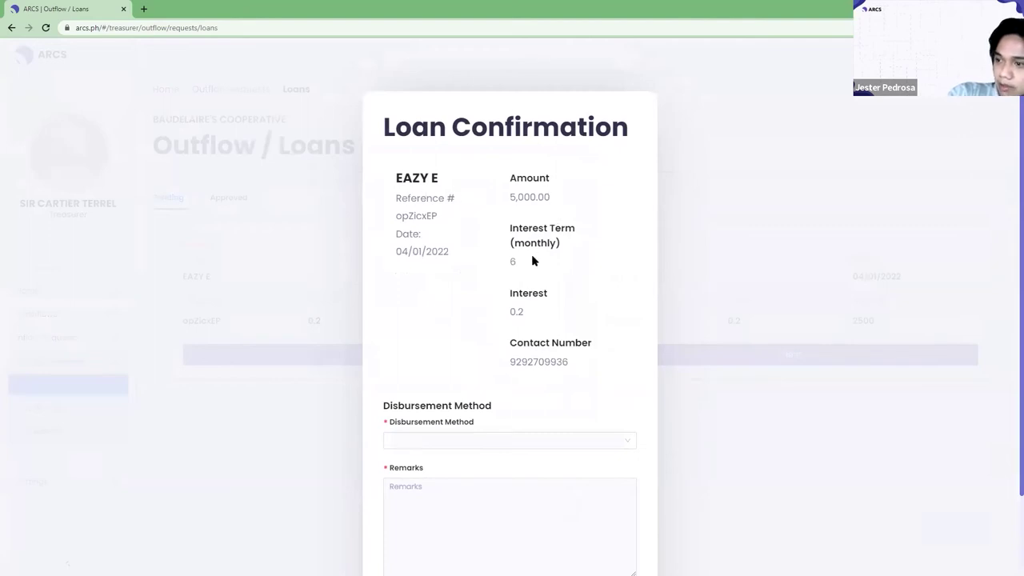
# Set the disbursement method to CASH after briefly trying ONLINE BANK TRANSACTION.
pyautogui.scroll(-1, 523, 330)
pyautogui.click(534, 353)
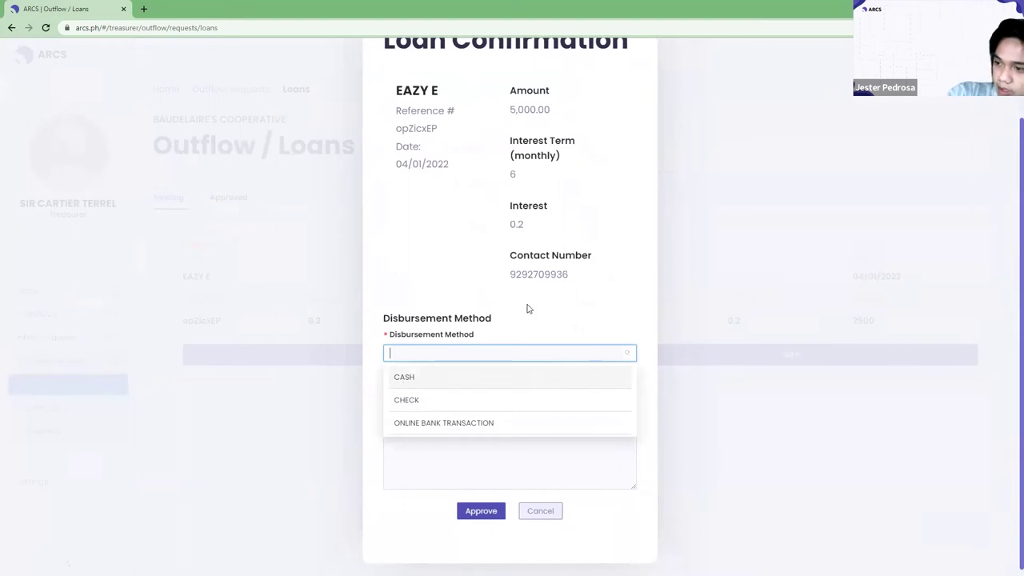
pyautogui.click(502, 339)
pyautogui.click(486, 354)
pyautogui.click(413, 389)
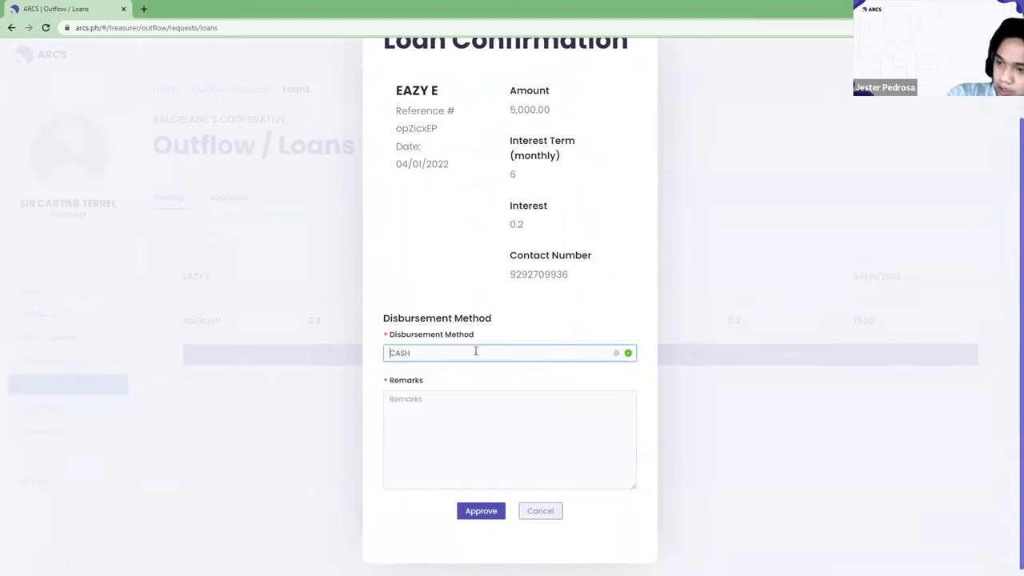
pyautogui.click(475, 352)
pyautogui.click(460, 421)
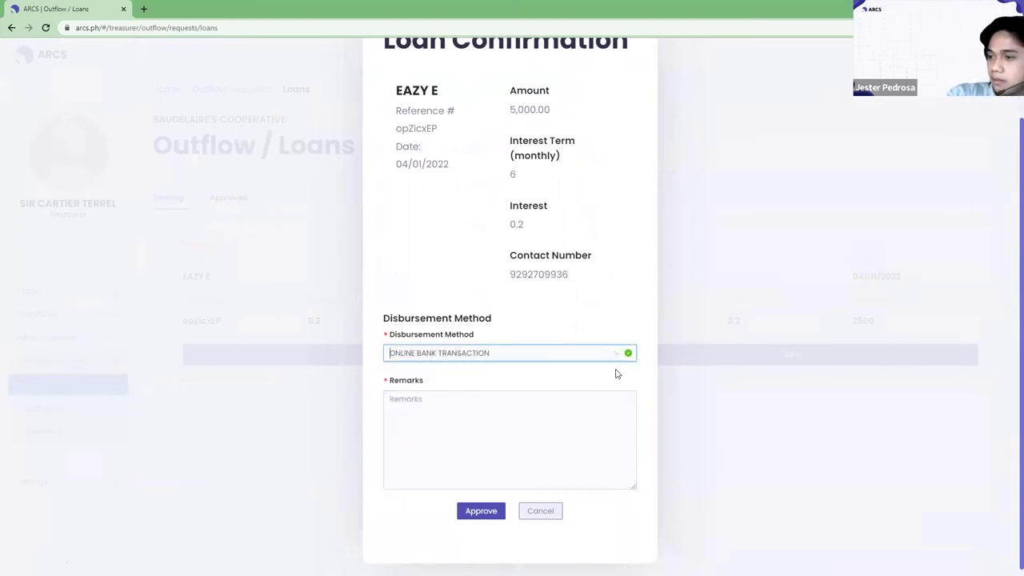
pyautogui.click(582, 352)
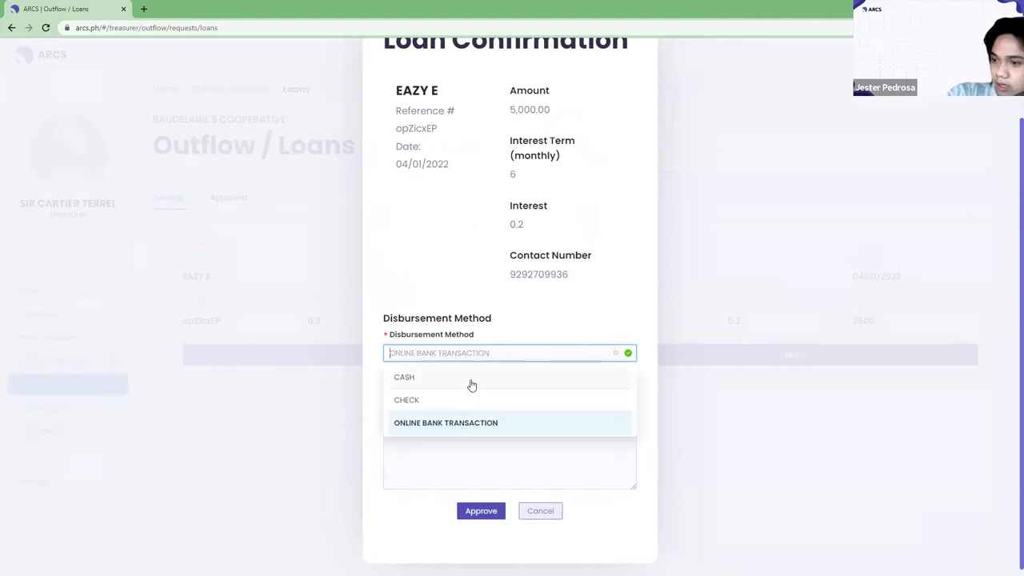
pyautogui.click(469, 379)
# Enter the remark 'Disbursed @ office.' and approve, which returns a ValidationException error.
pyautogui.click(482, 436)
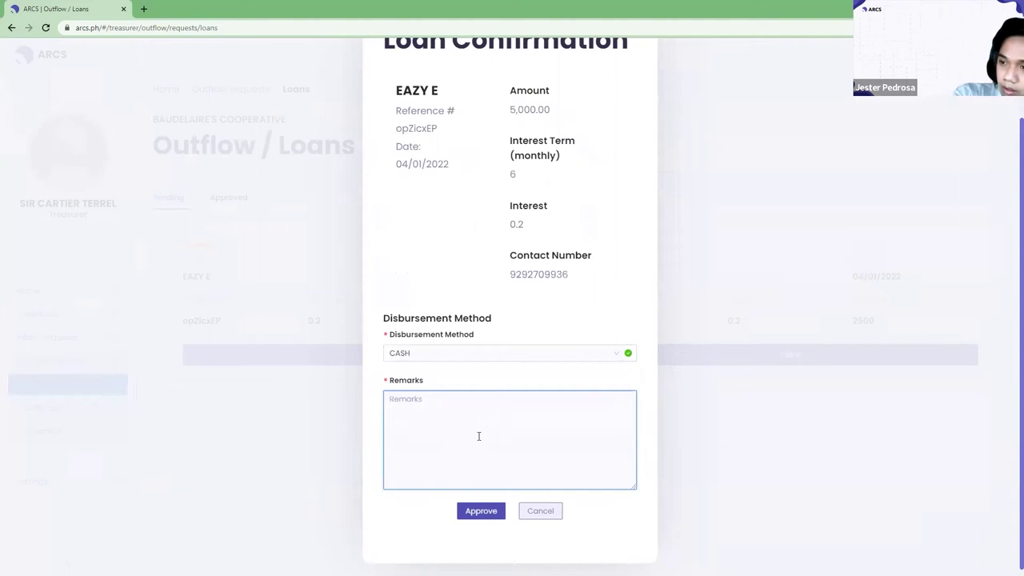
pyautogui.write('Dis')
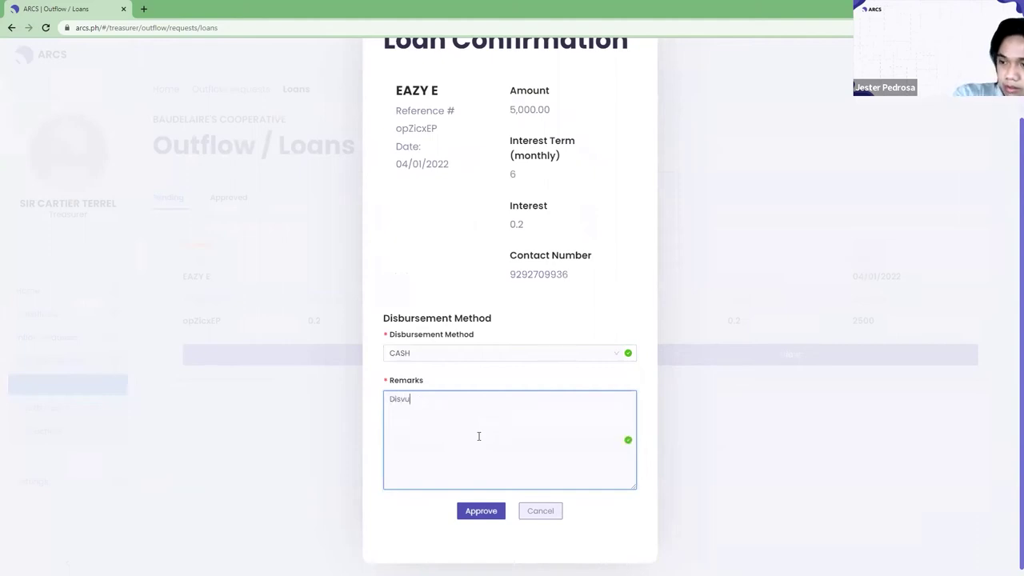
pyautogui.write('bure')
pyautogui.press('BackSpace')
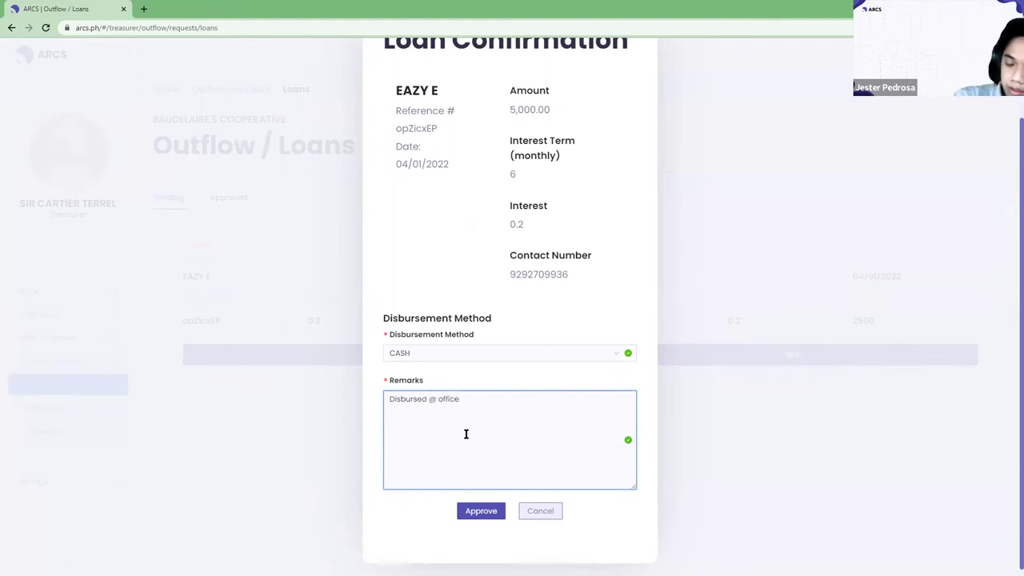
pyautogui.scroll(1, 504, 424)
pyautogui.scroll(-1, 520, 428)
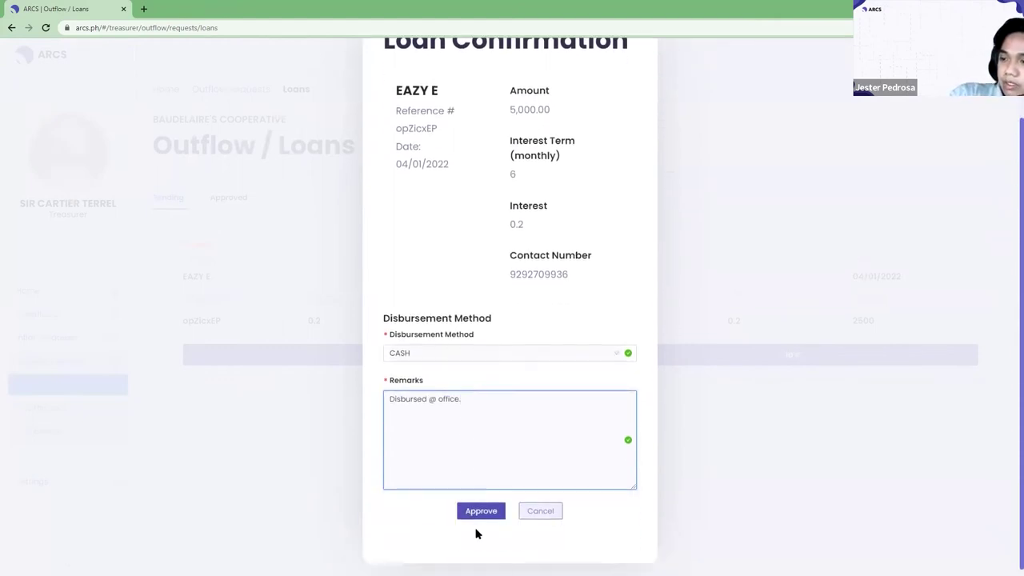
pyautogui.click(483, 513)
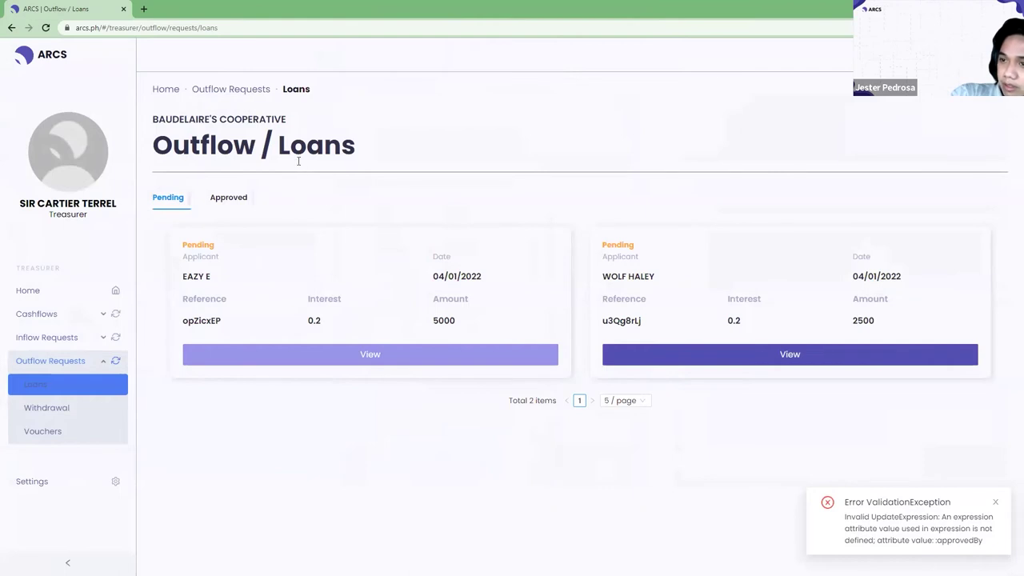
# Browse the approved outflow loan cards on the Approved tab.
pyautogui.click(228, 198)
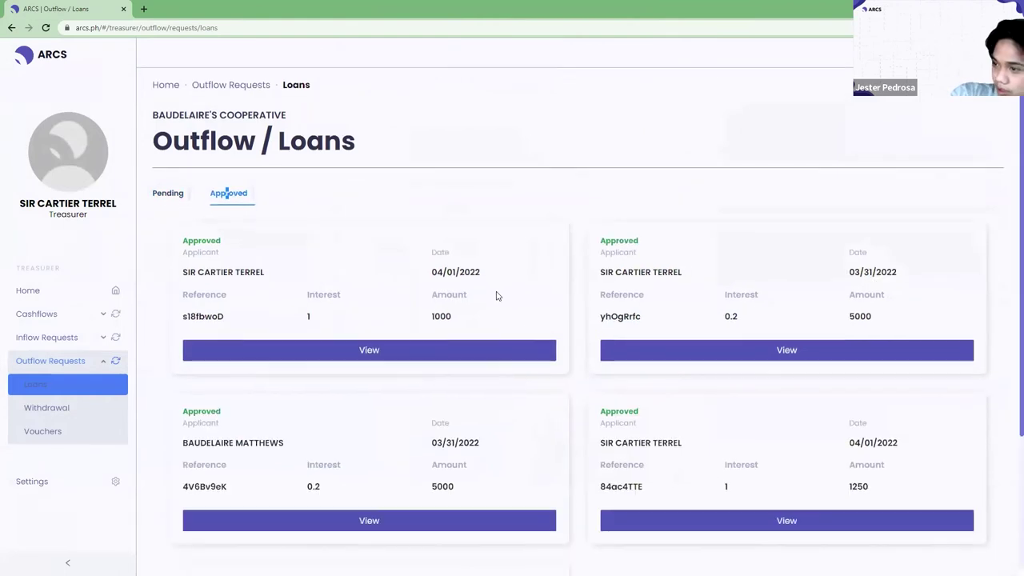
pyautogui.scroll(-2, 496, 296)
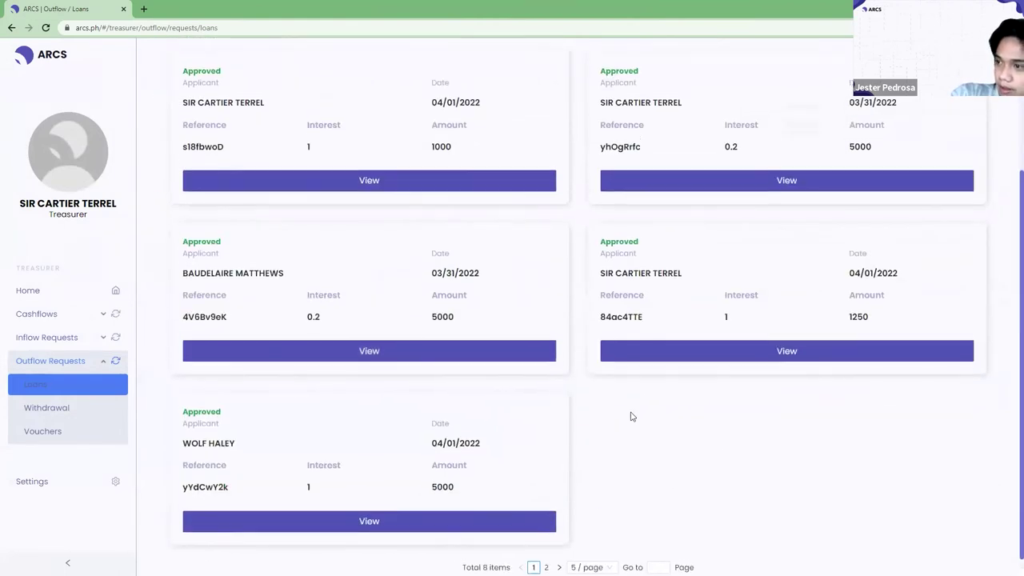
pyautogui.scroll(2, 630, 416)
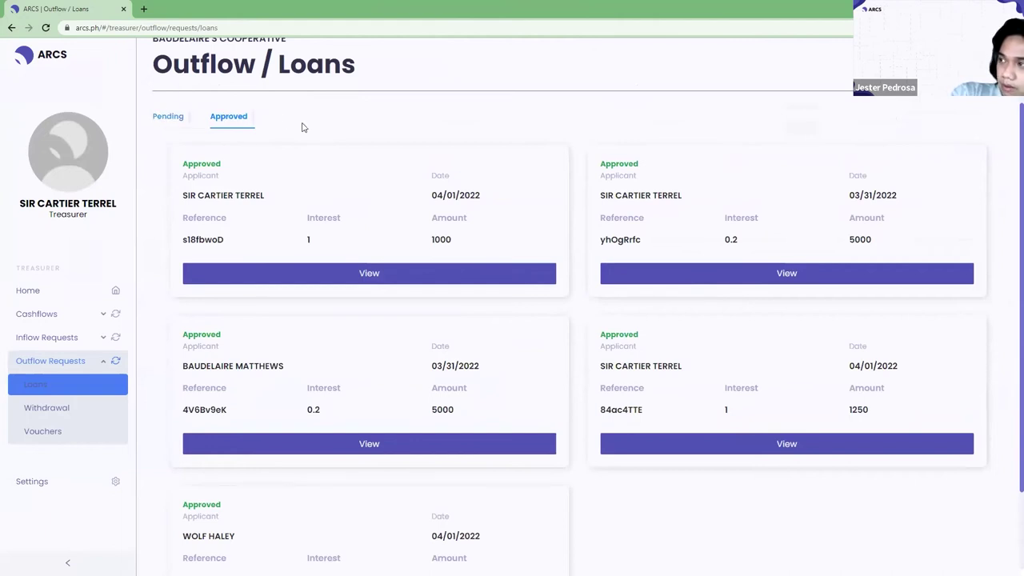
pyautogui.scroll(1, 796, 155)
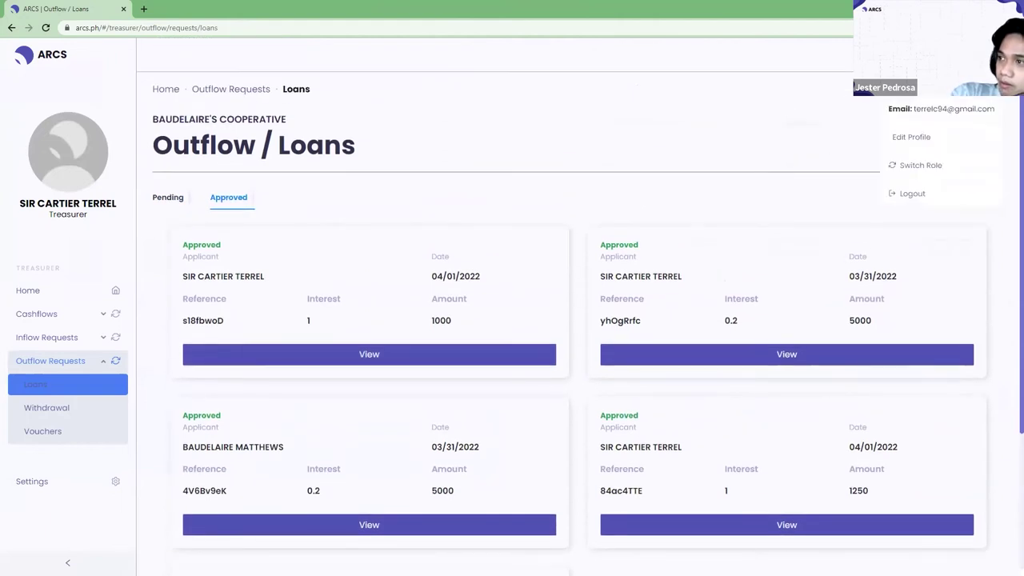
# Open Switch Role, cancel it, and log out of the treasurer account.
pyautogui.moveTo(944, 132)
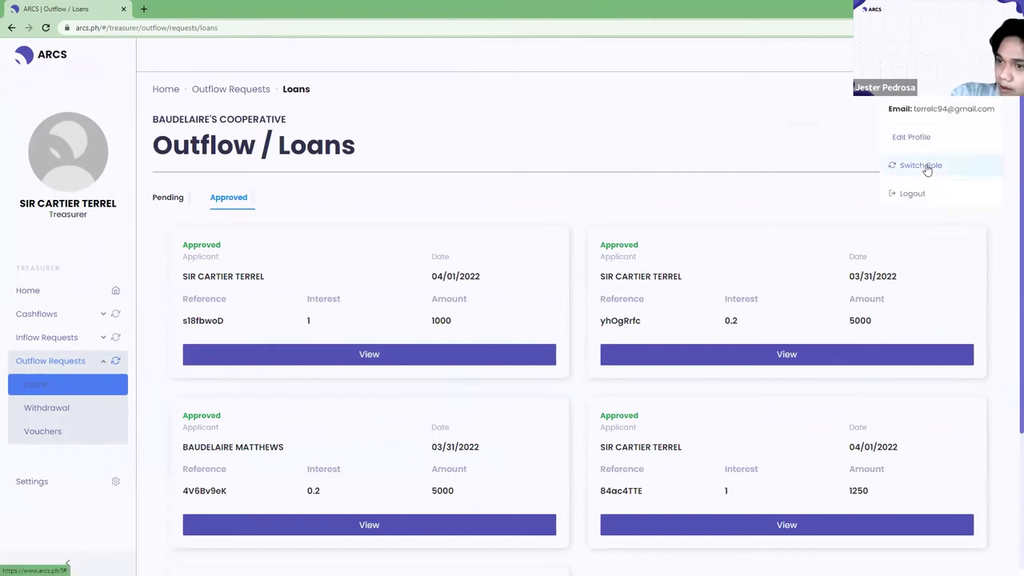
pyautogui.click(924, 166)
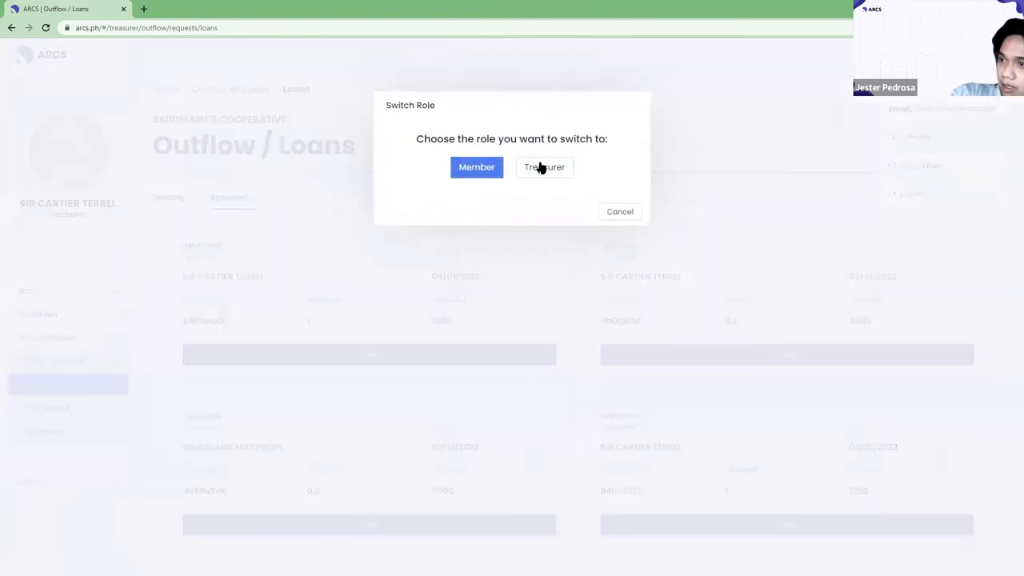
pyautogui.click(616, 213)
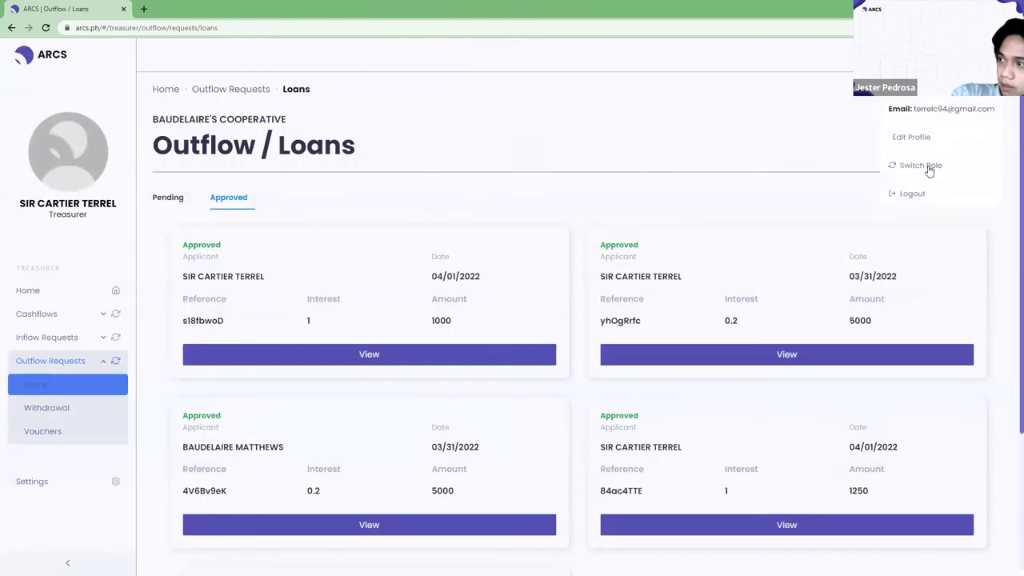
pyautogui.click(909, 194)
# Confirm logout, sign in under a different username, and enter as Credit Committee.
pyautogui.click(600, 162)
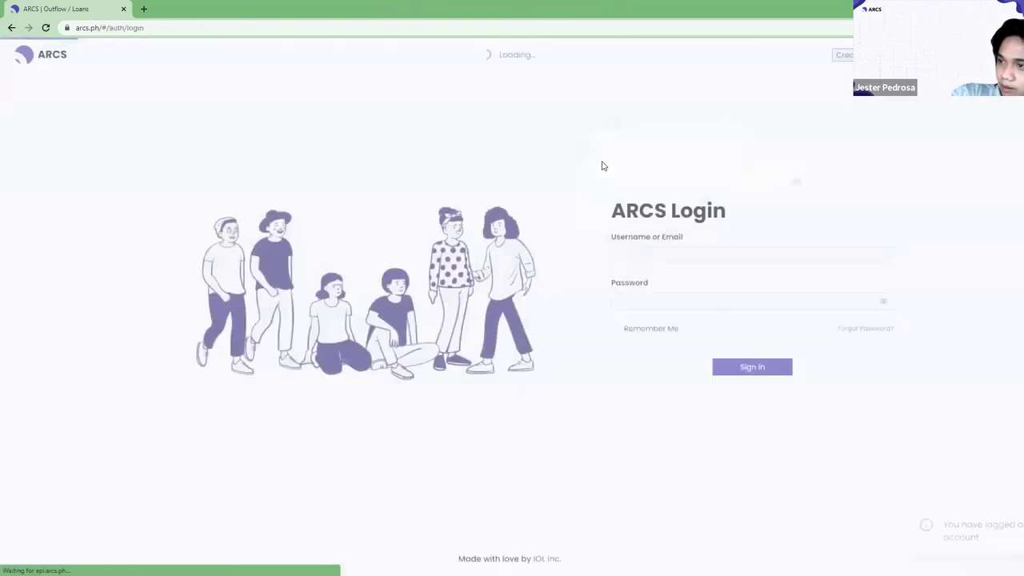
pyautogui.click(692, 254)
pyautogui.hotkey('ctrl', 'a')
pyautogui.press('BackSpace')
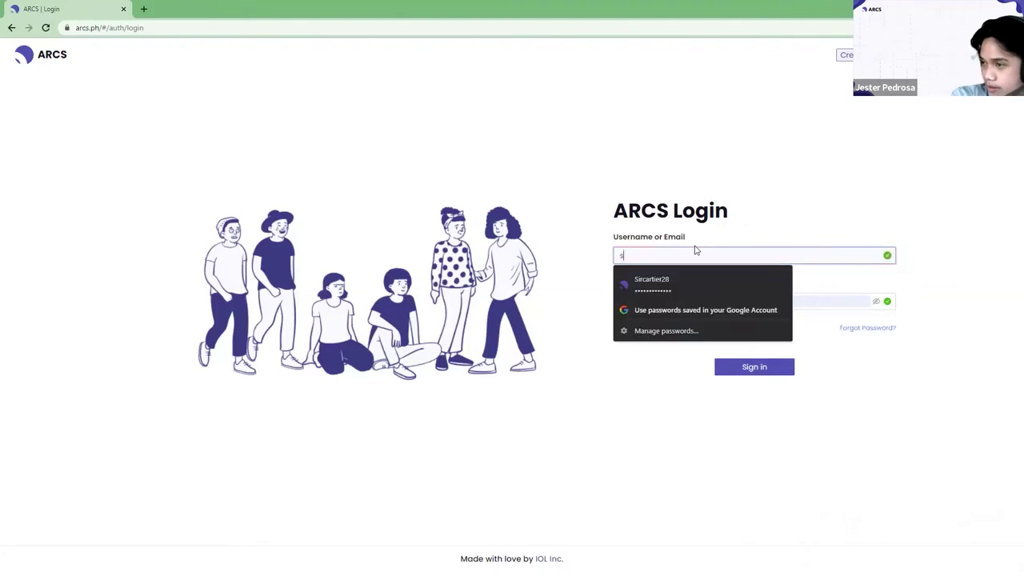
pyautogui.write('Haley')
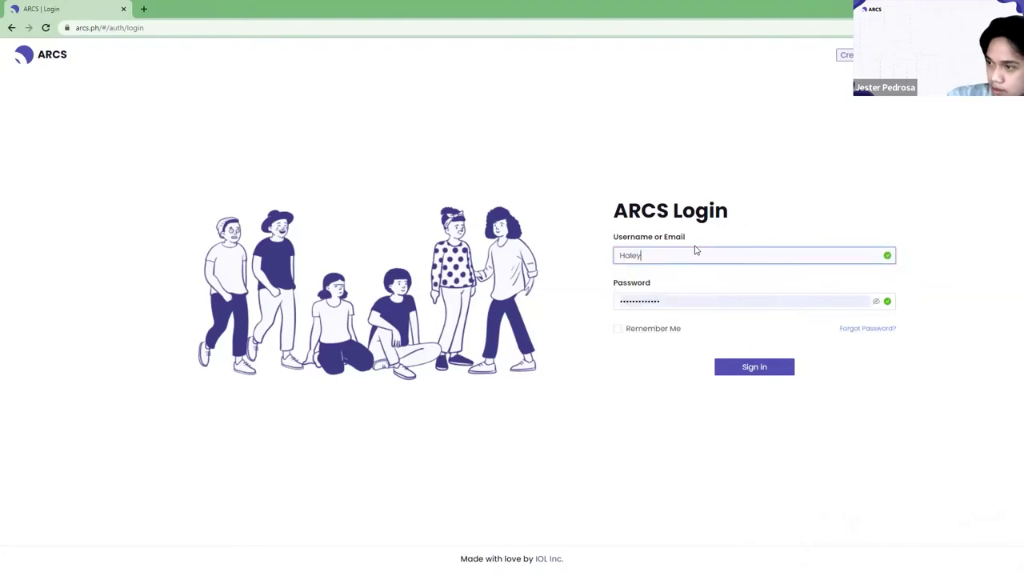
pyautogui.click(737, 365)
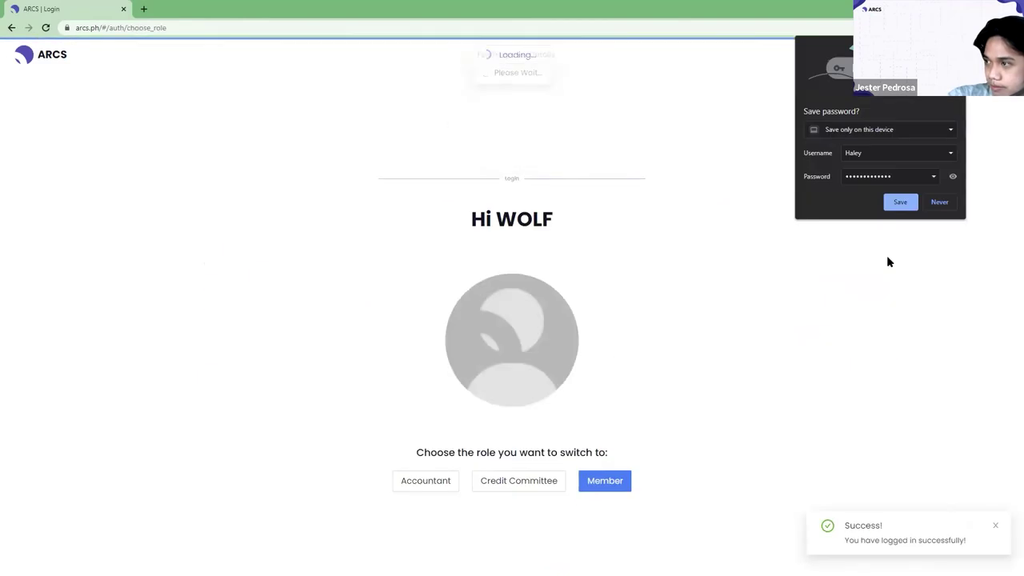
pyautogui.click(902, 202)
pyautogui.click(539, 483)
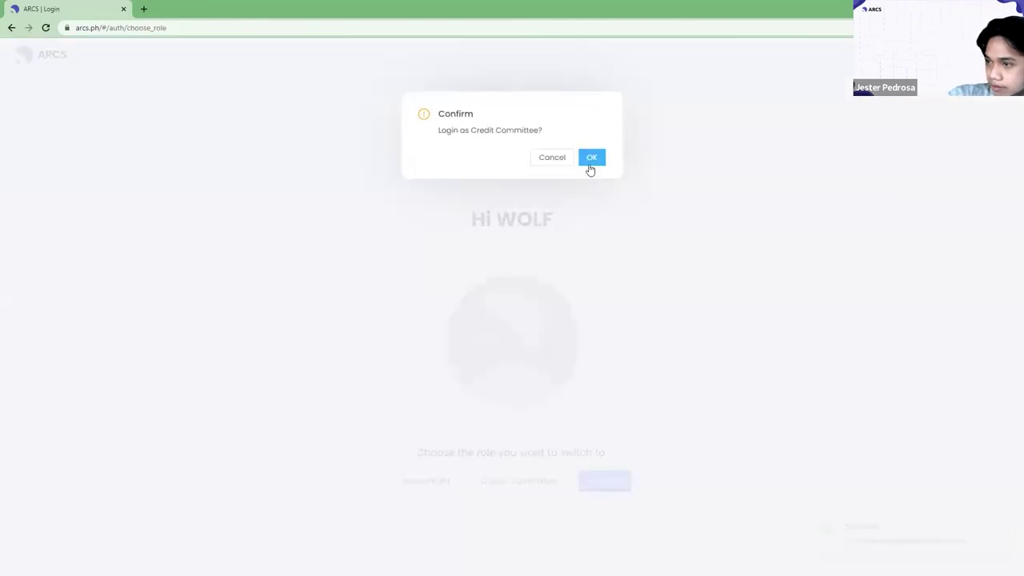
pyautogui.click(592, 158)
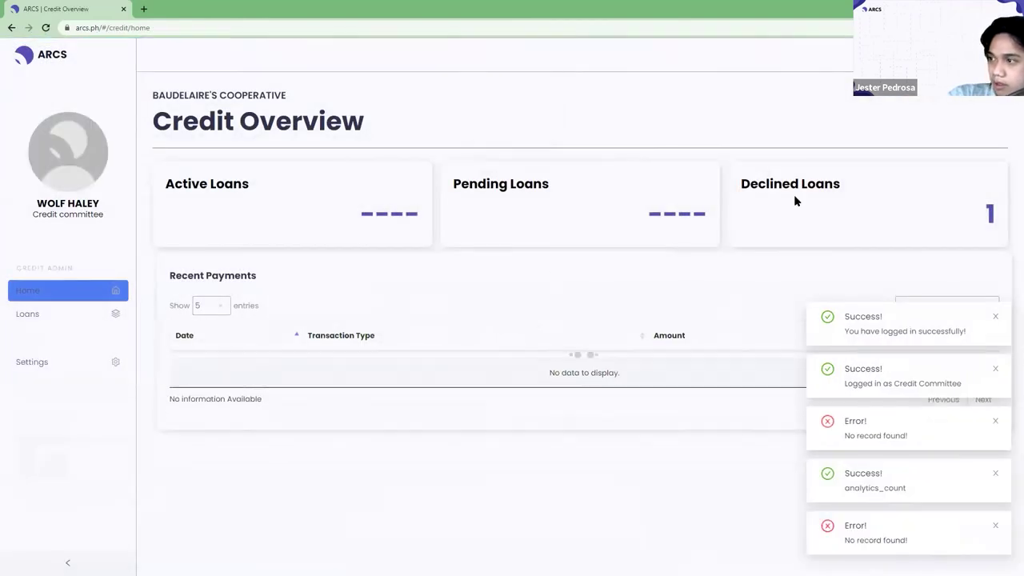
# Flip through the Loans tabs: Pending, Pending Treasurer Approval, Approved and Declined.
pyautogui.click(65, 317)
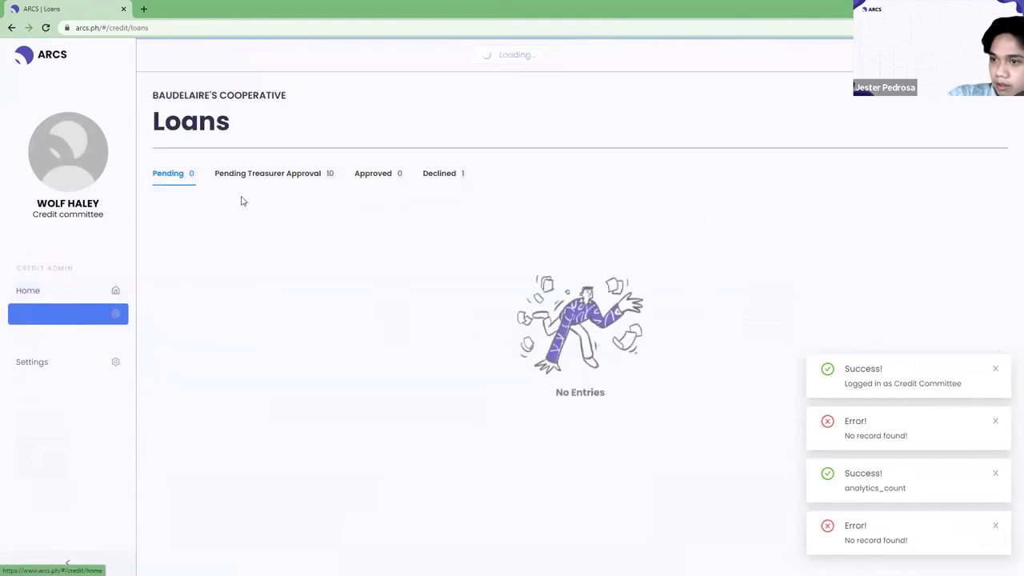
pyautogui.click(365, 174)
pyautogui.click(309, 176)
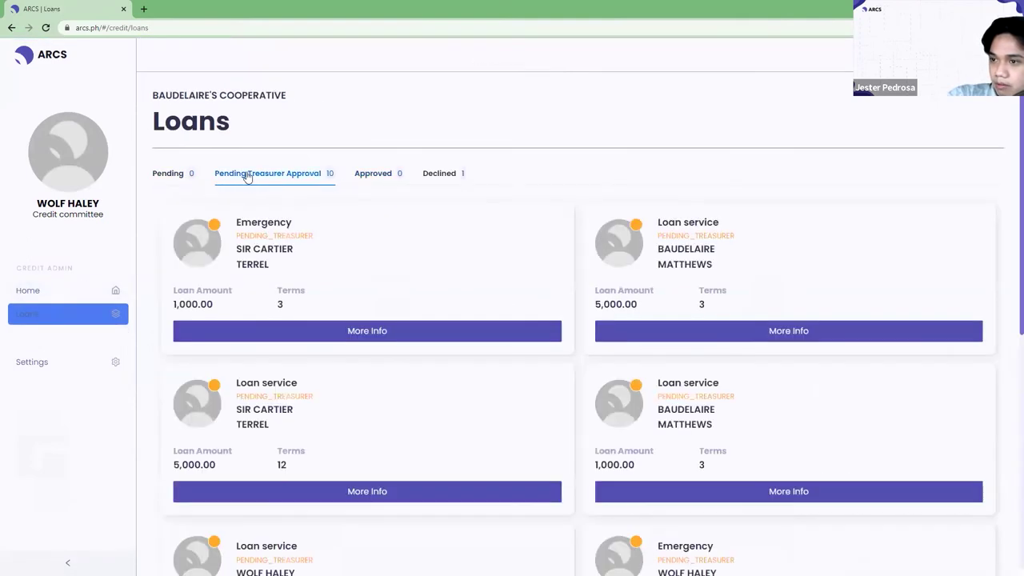
pyautogui.click(188, 177)
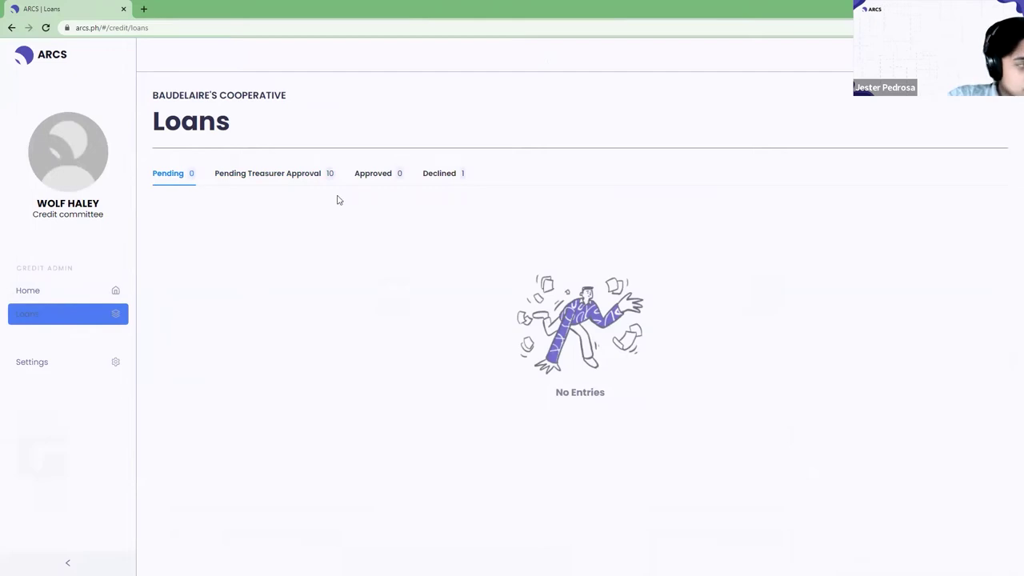
pyautogui.click(370, 179)
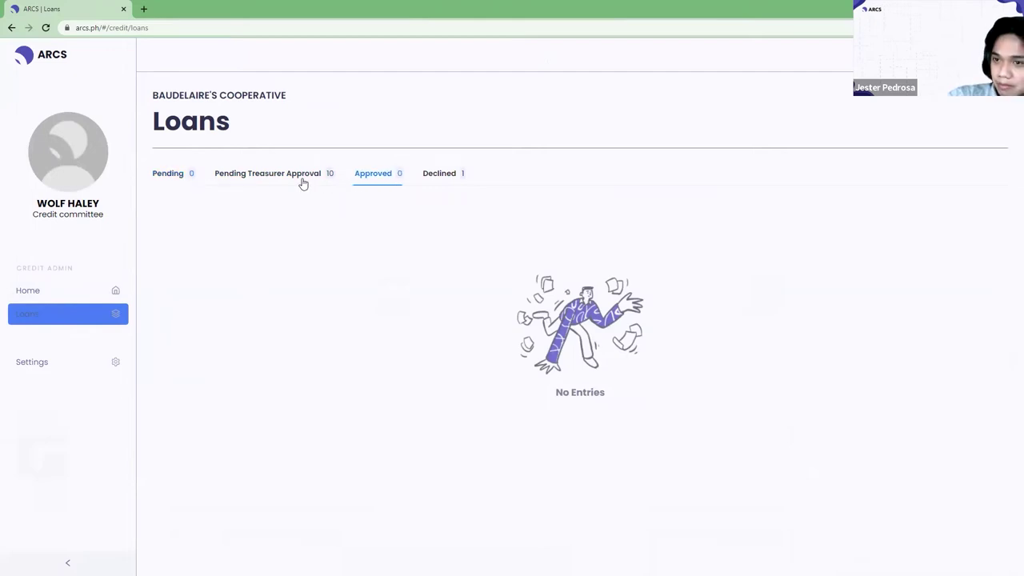
pyautogui.click(424, 183)
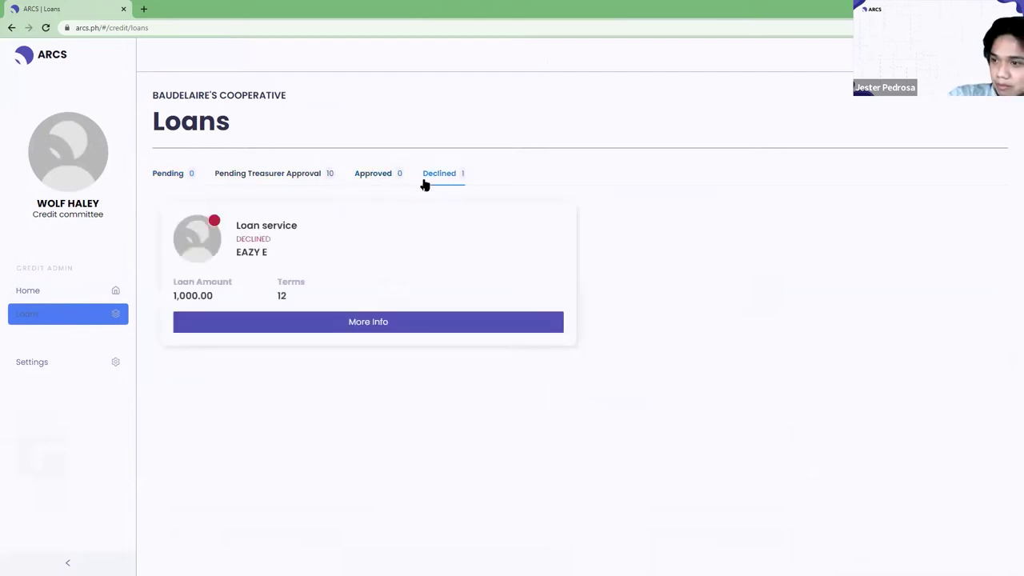
pyautogui.click(356, 178)
pyautogui.click(312, 185)
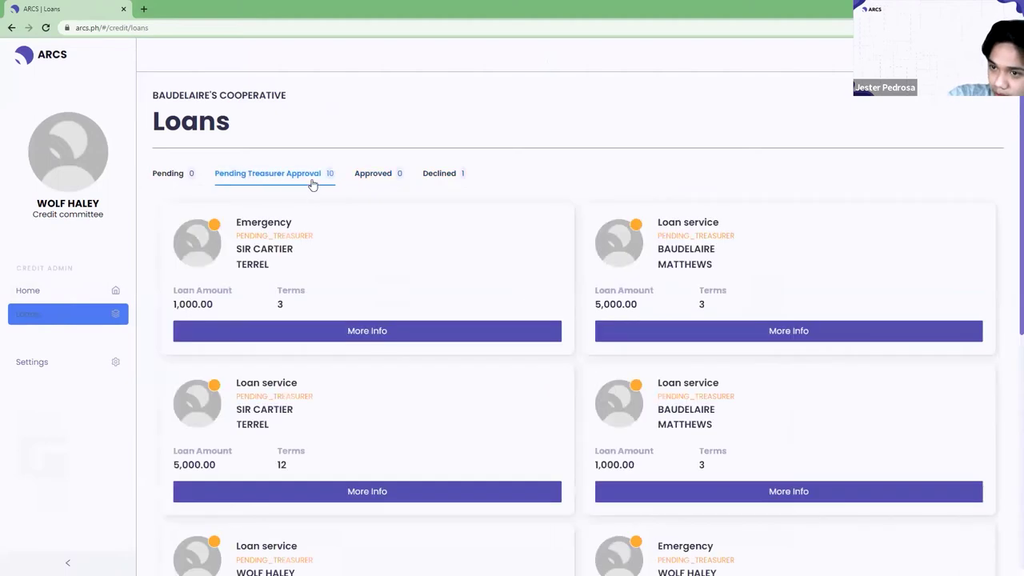
pyautogui.click(364, 183)
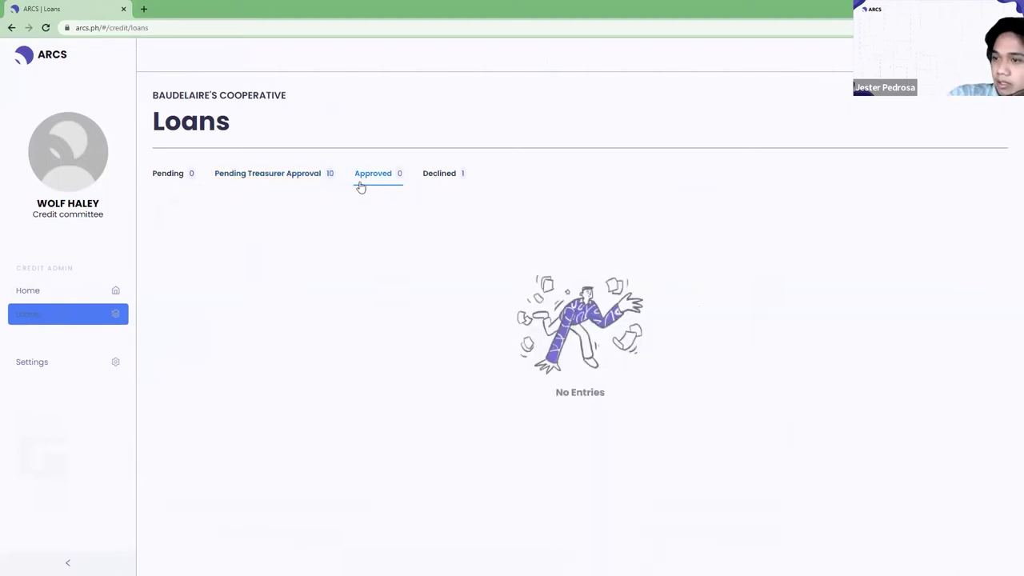
pyautogui.click(314, 186)
pyautogui.click(365, 181)
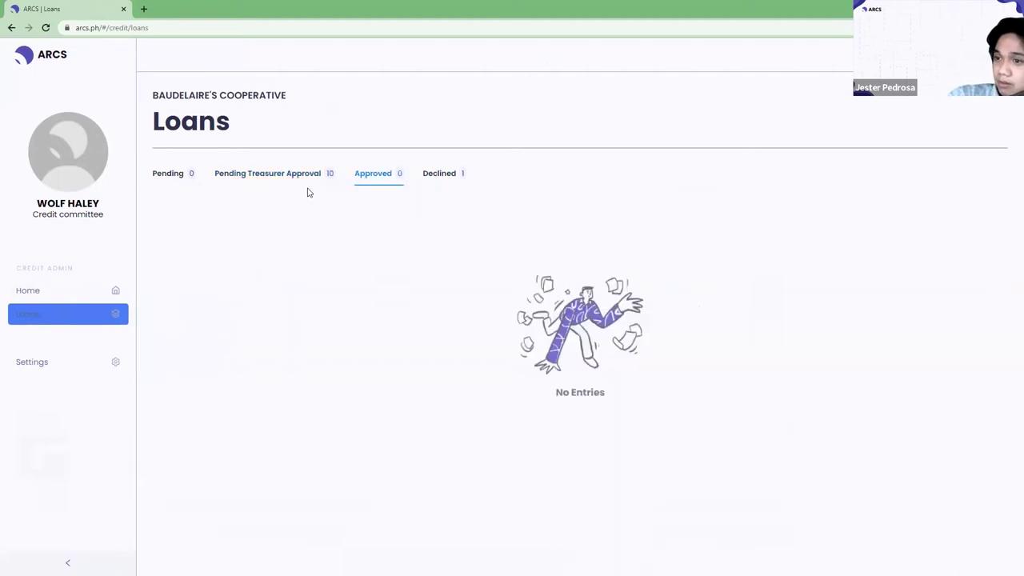
pyautogui.click(315, 180)
# Visit Settings and the Credit Overview, then show the single declined 1,000.00 loan service.
pyautogui.click(988, 54)
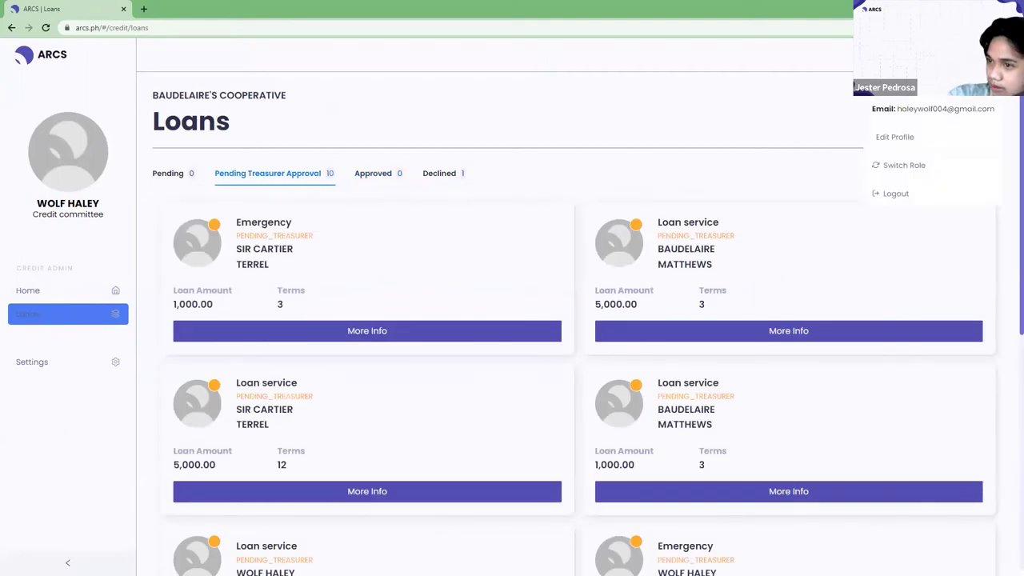
pyautogui.click(482, 163)
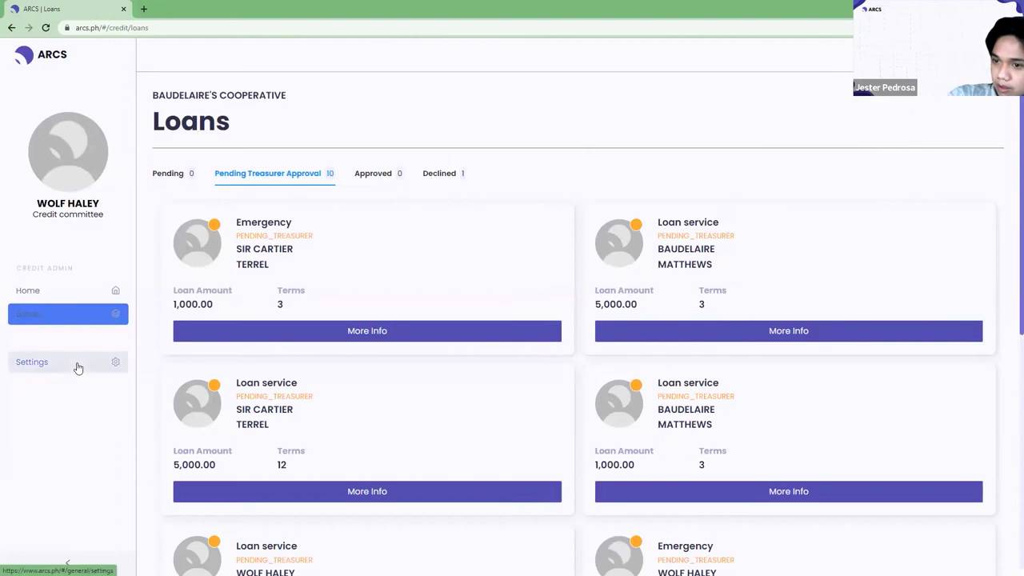
pyautogui.click(76, 365)
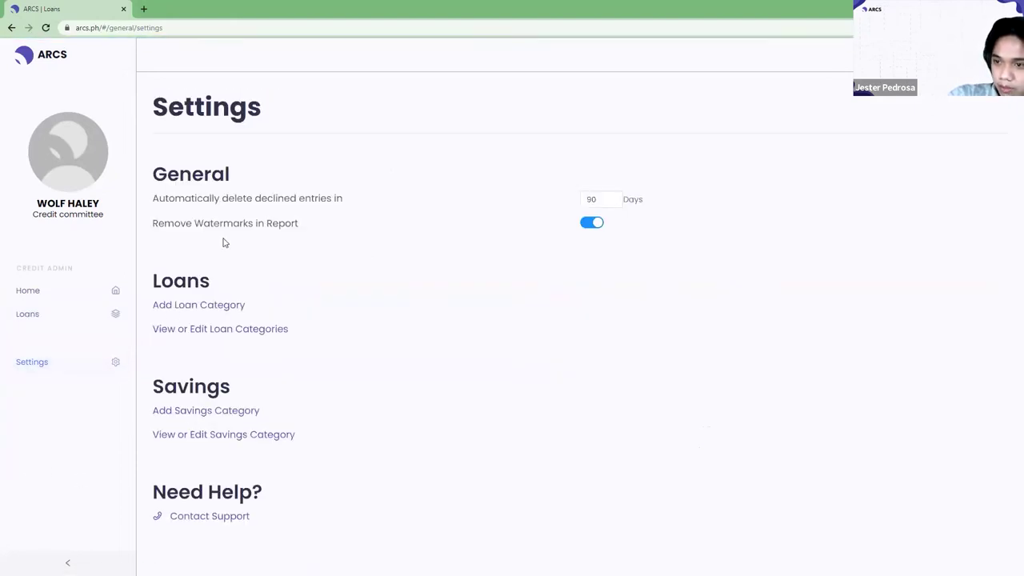
pyautogui.click(50, 292)
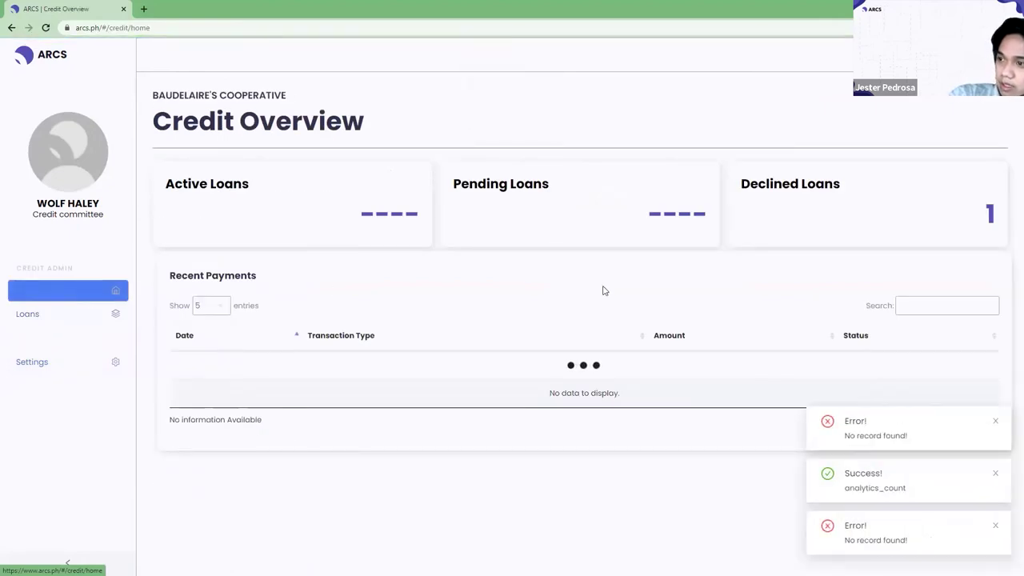
pyautogui.click(62, 316)
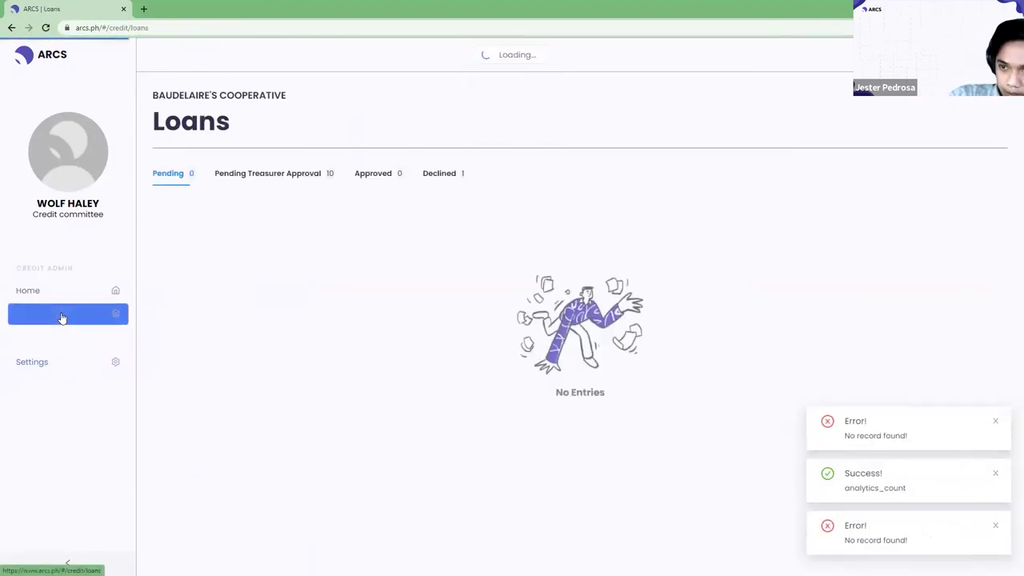
pyautogui.click(312, 176)
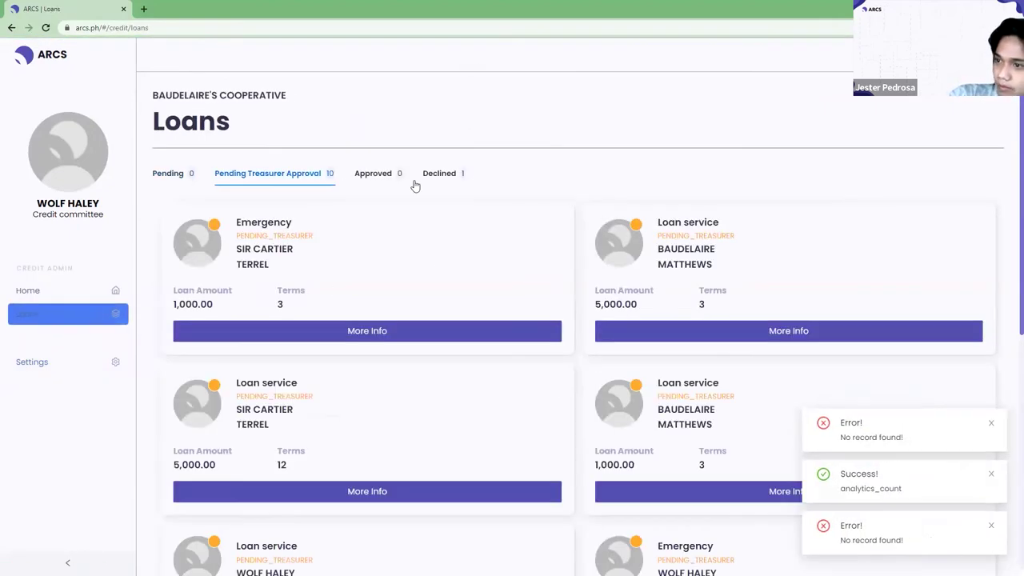
pyautogui.click(464, 172)
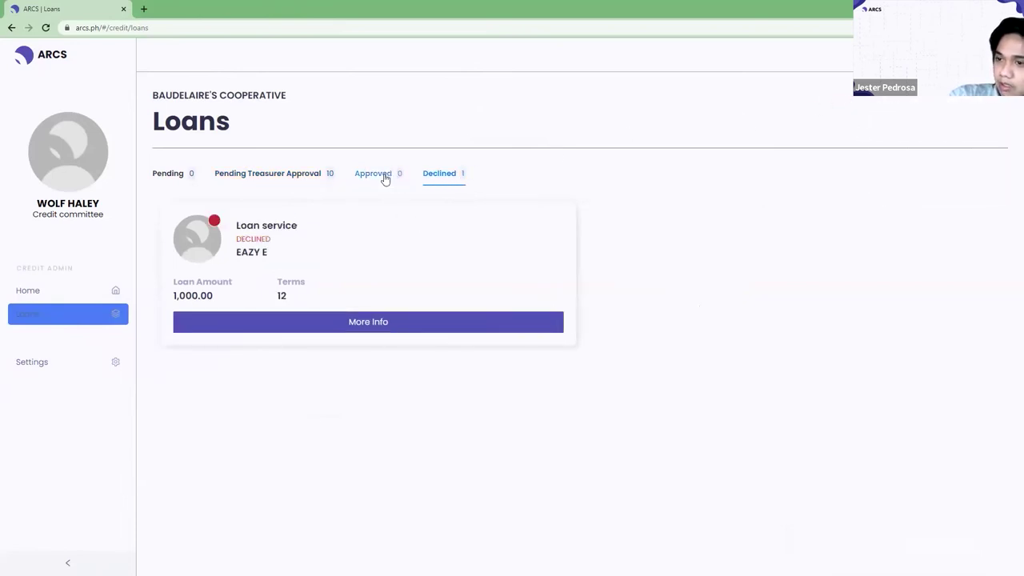
# Open the declined 1,000.00 loan service application and highlight its decline reason.
pyautogui.click(384, 323)
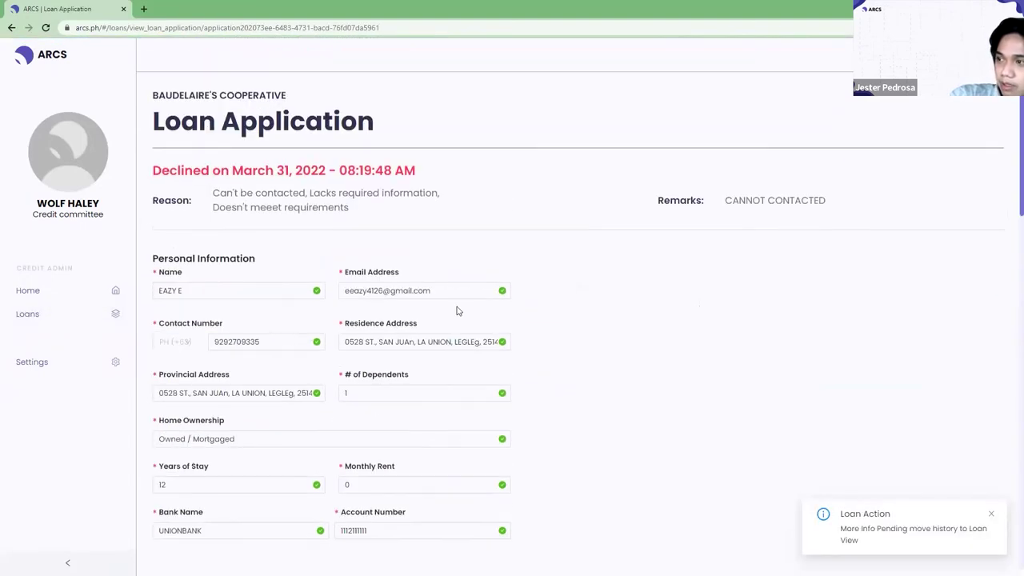
pyautogui.moveTo(217, 197); pyautogui.dragTo(379, 228)
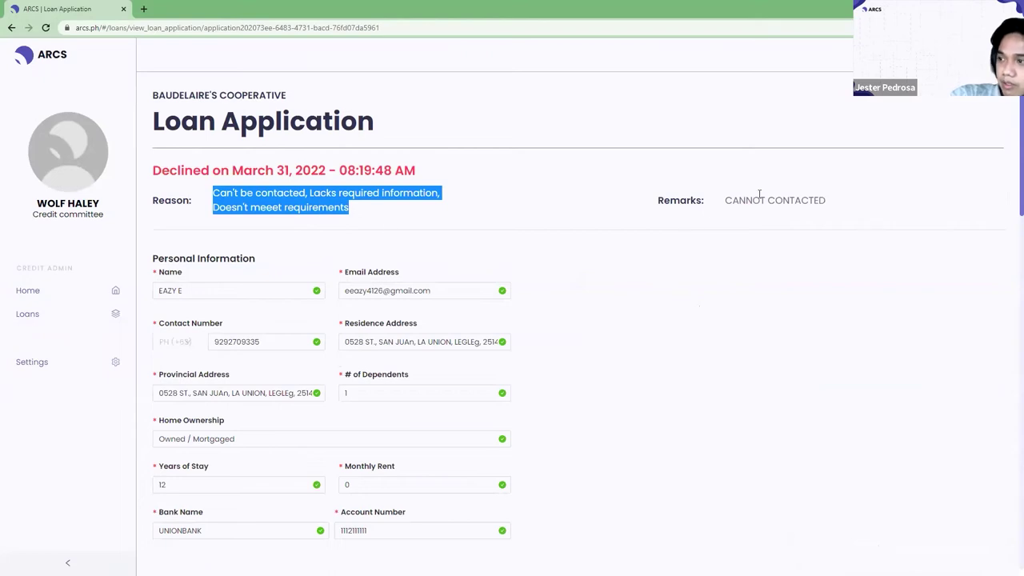
pyautogui.scroll(-7, 640, 234)
pyautogui.scroll(3, 640, 236)
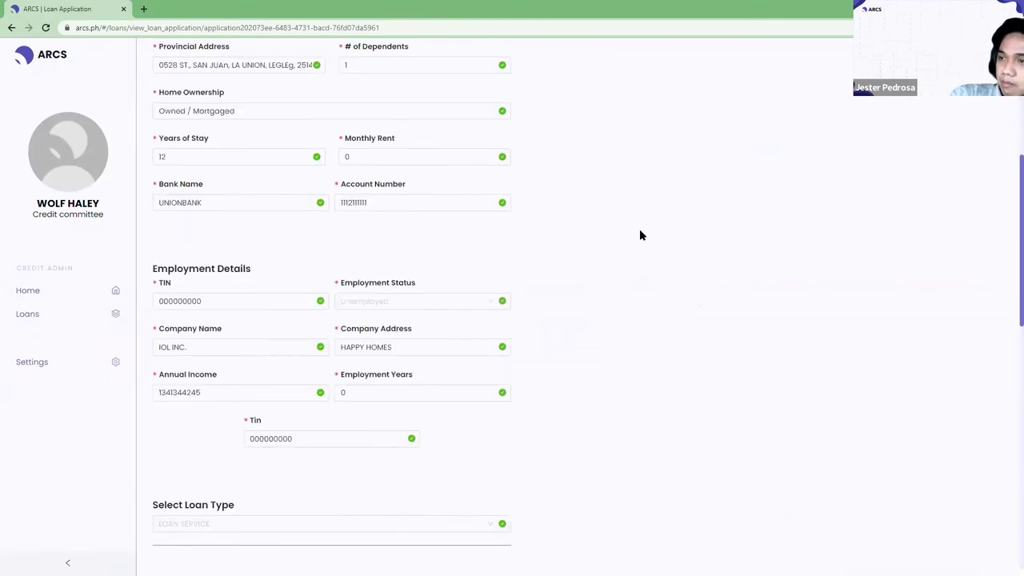
pyautogui.scroll(5, 639, 235)
# Open Switch Role twice, cancel both times, and return to the Credit Overview.
pyautogui.click(984, 57)
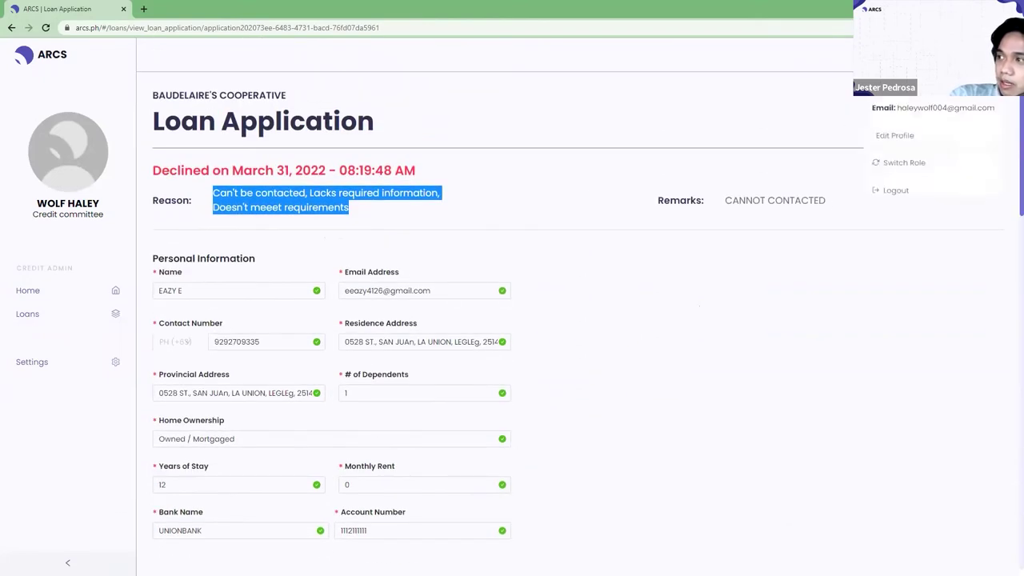
pyautogui.click(917, 165)
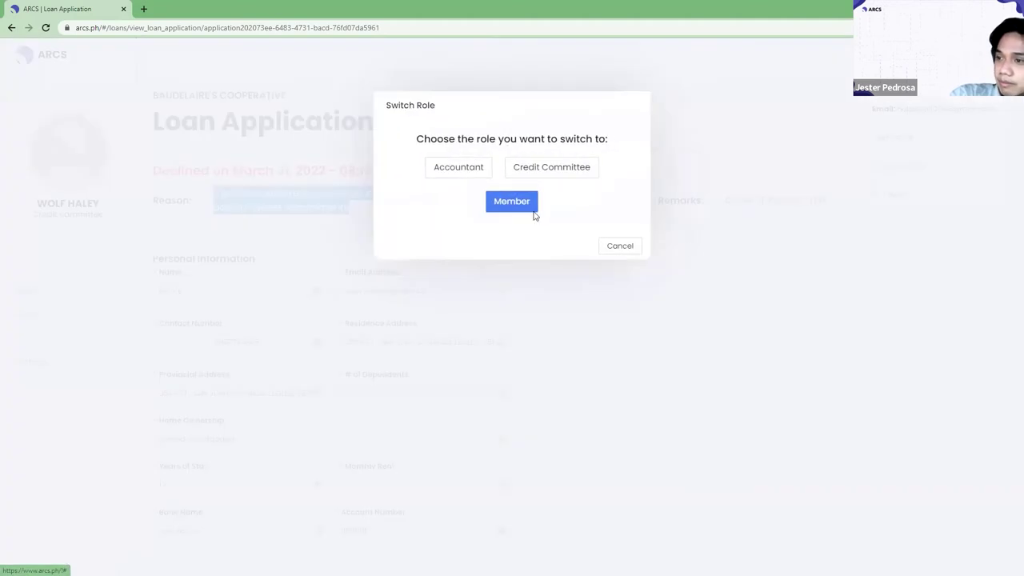
pyautogui.click(634, 249)
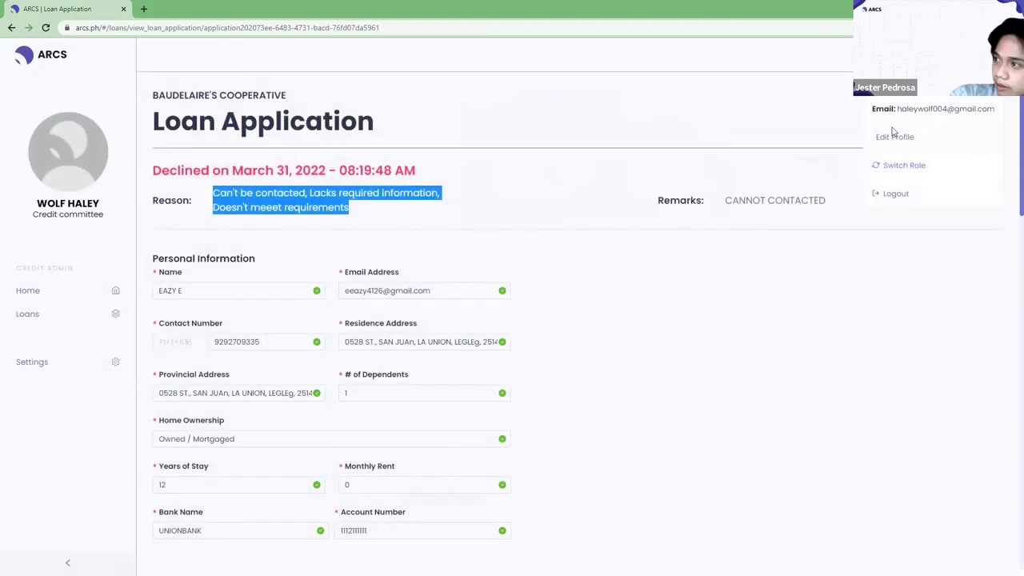
pyautogui.click(895, 168)
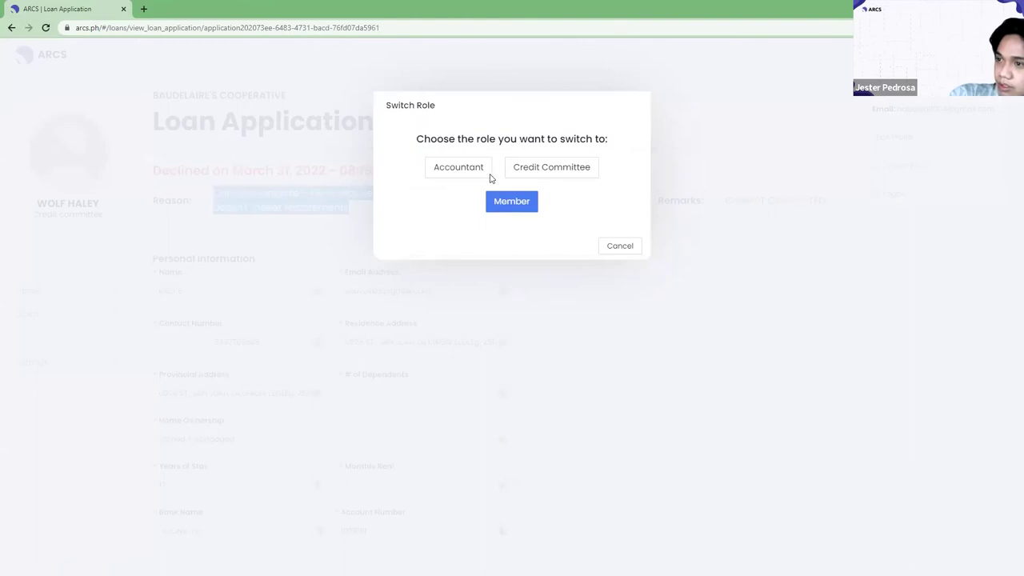
pyautogui.click(629, 247)
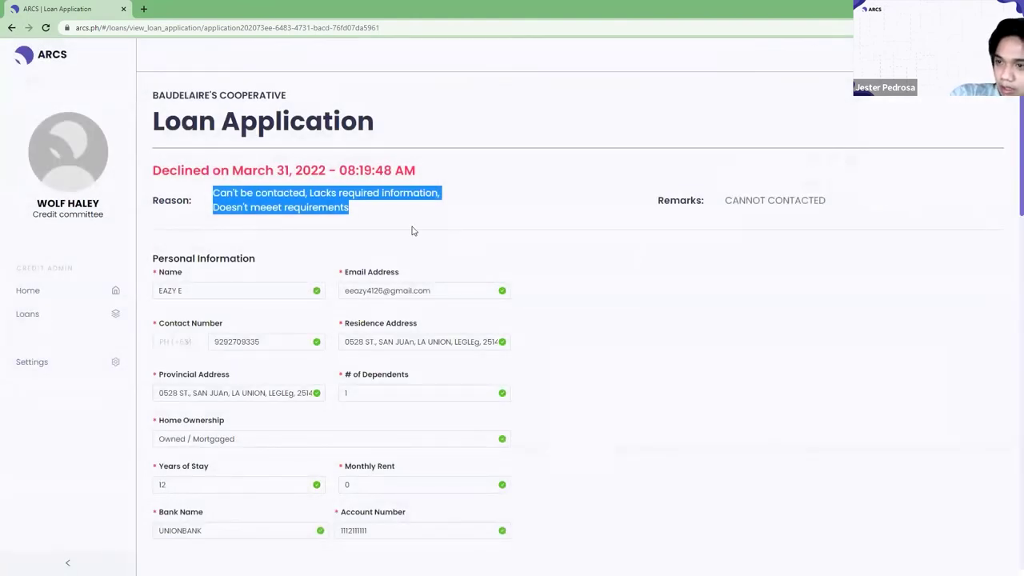
pyautogui.click(56, 257)
pyautogui.click(58, 291)
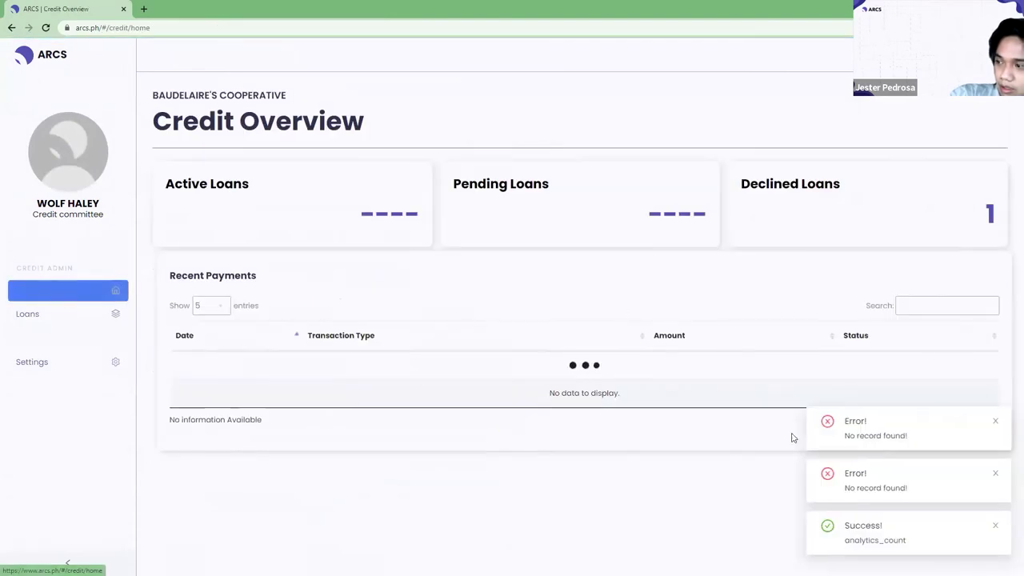
# Dismiss the error notifications on the Credit Overview.
pyautogui.click(995, 423)
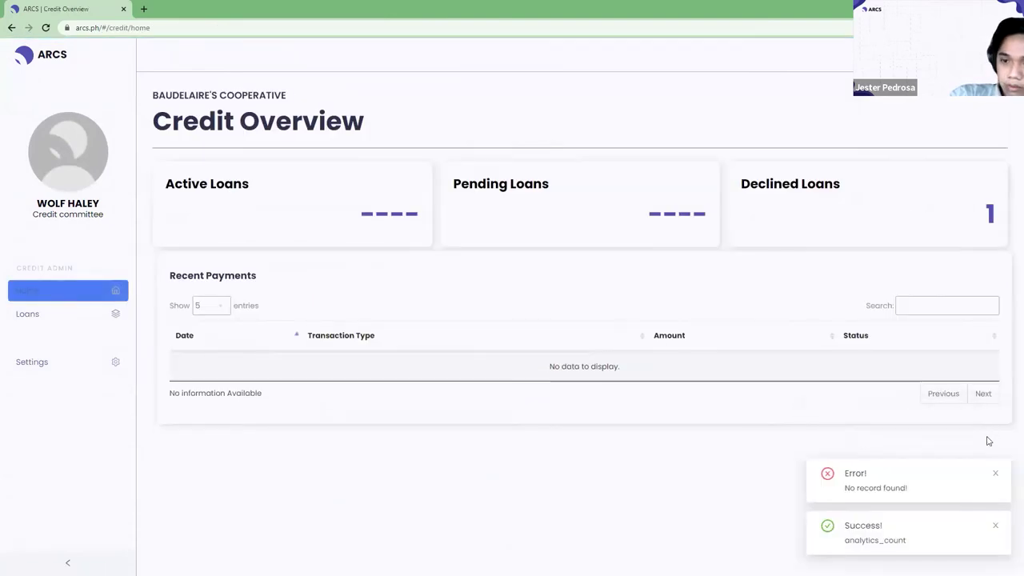
pyautogui.tripleClick(998, 480)
pyautogui.click(996, 476)
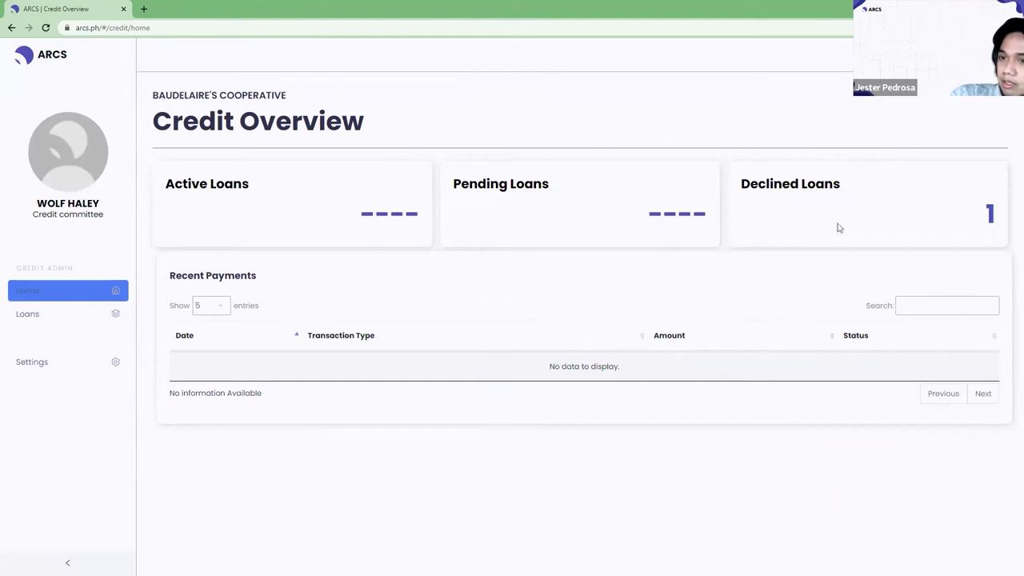
# Switch the account's role to Accountant and confirm.
pyautogui.click(992, 53)
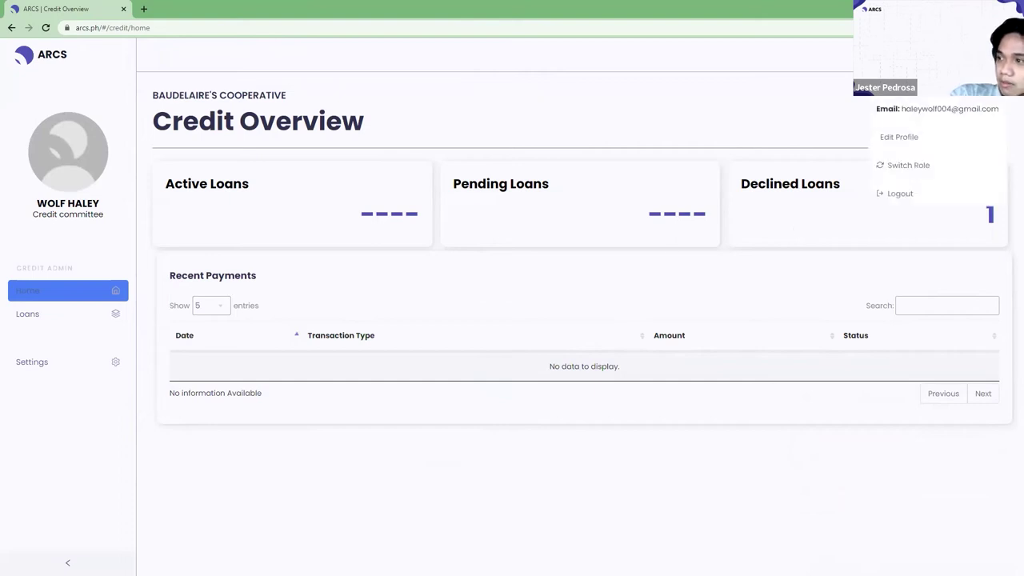
pyautogui.click(909, 166)
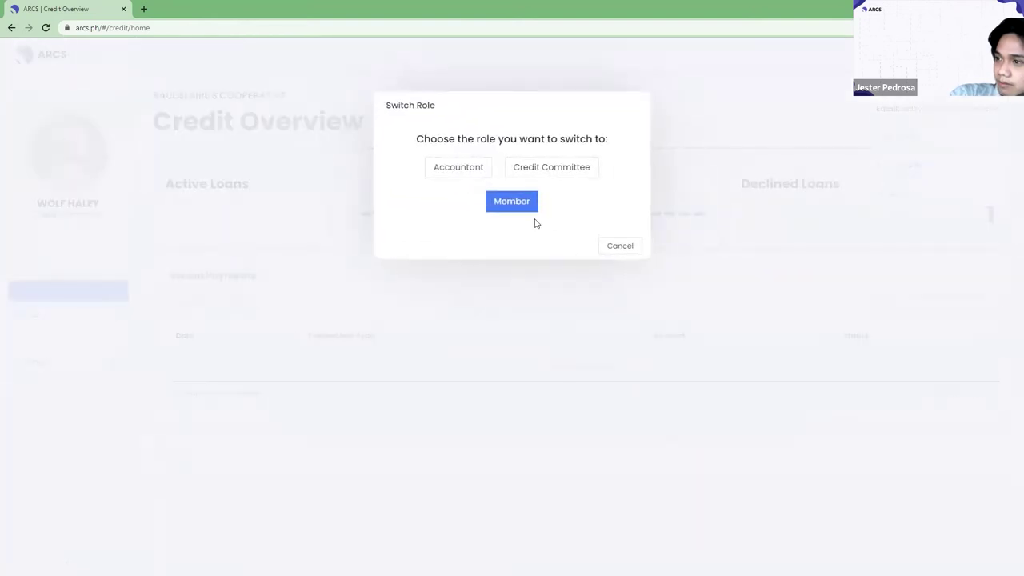
pyautogui.click(471, 171)
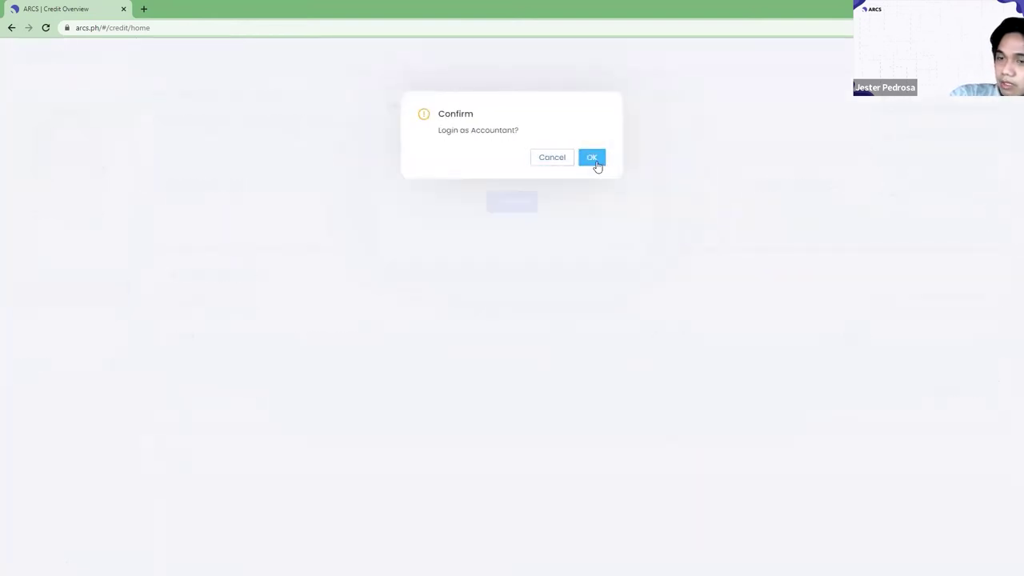
pyautogui.click(593, 160)
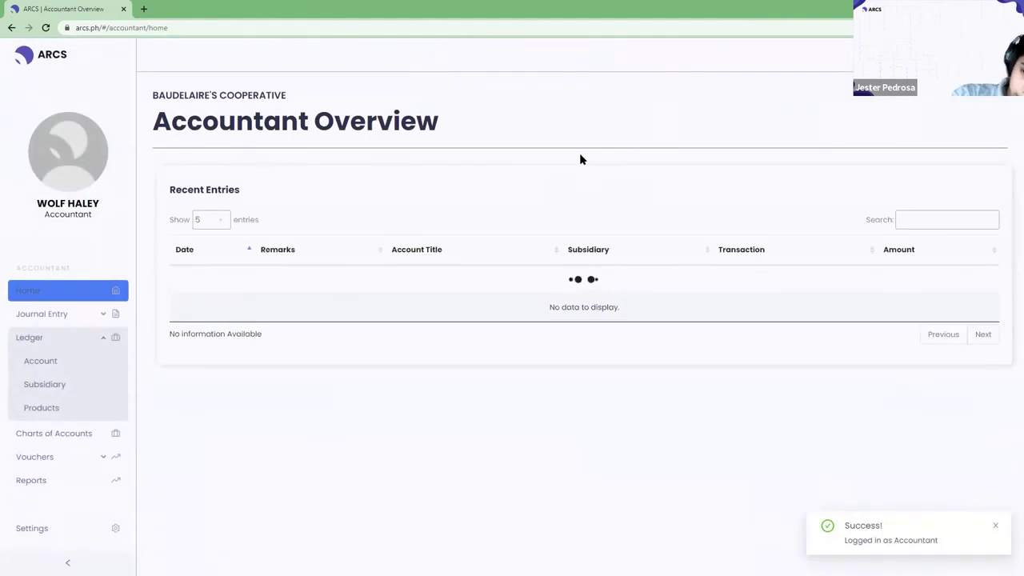
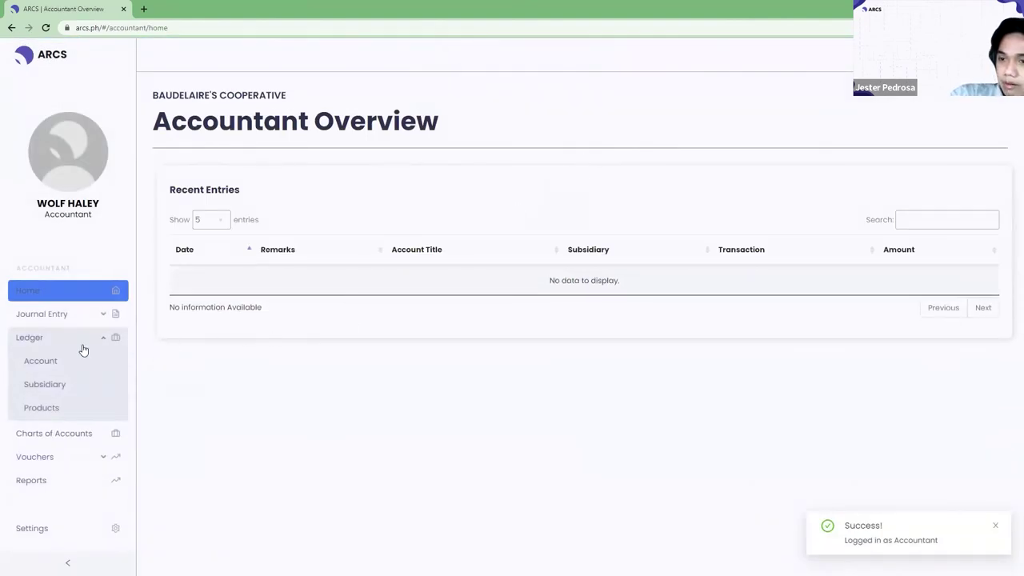
# On the Ledger Products page, enter BASIC SAVINGS as the new product name.
pyautogui.click(42, 408)
pyautogui.click(276, 276)
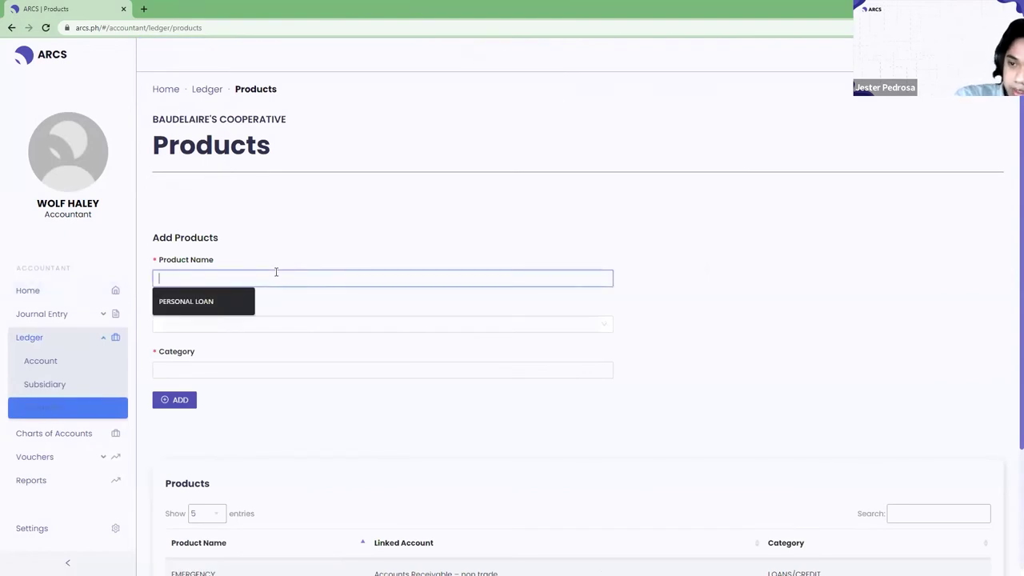
pyautogui.write('BASIC SAVINGS')
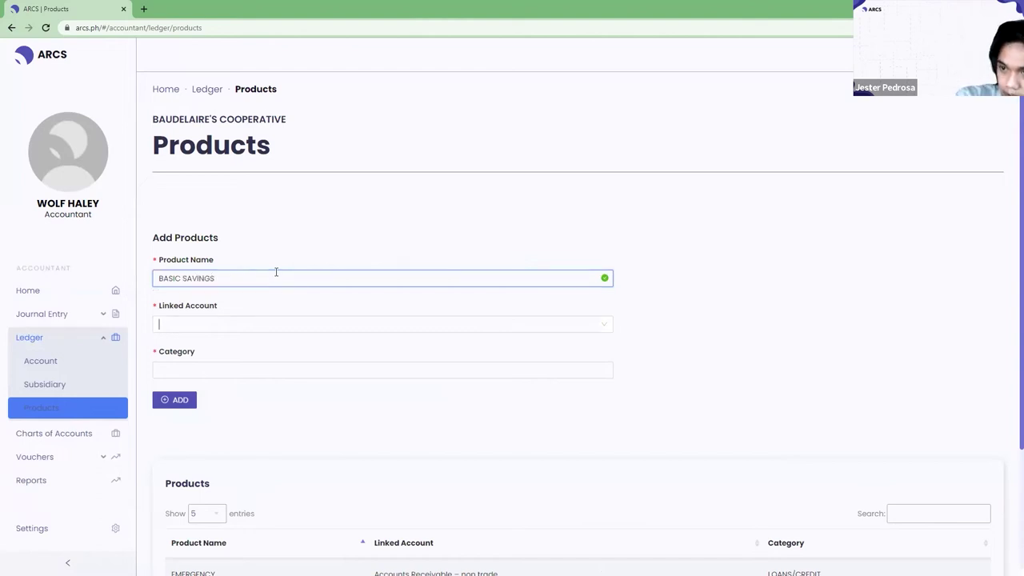
pyautogui.press('Tab')
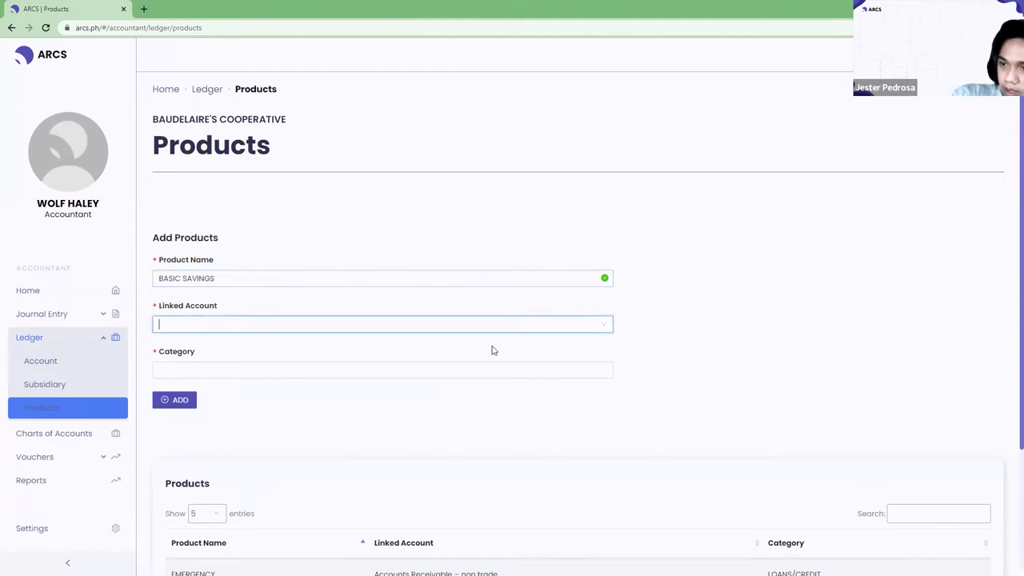
# Set the product's linked account to Saving Deposits.
pyautogui.click(603, 322)
pyautogui.write('sab')
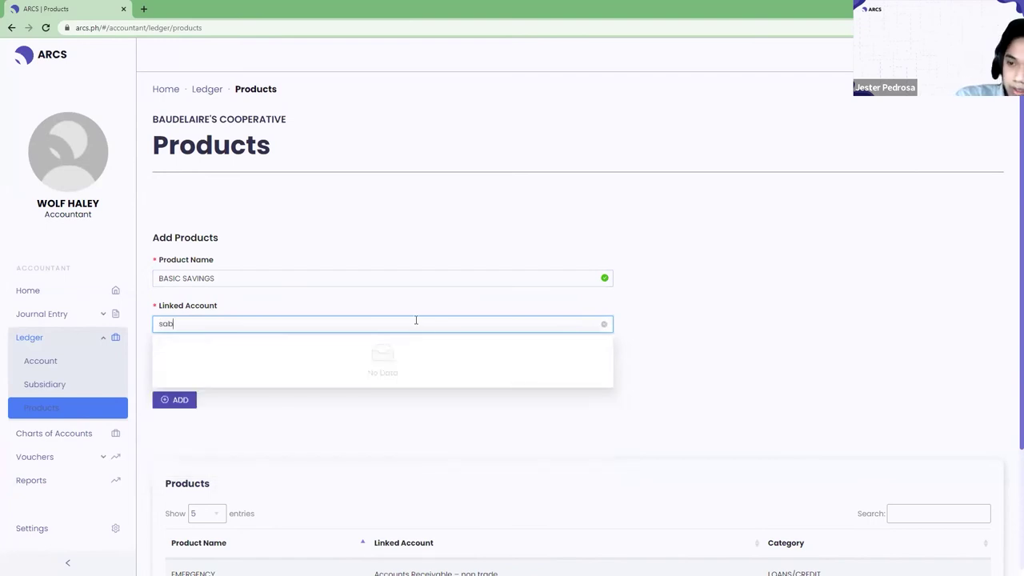
pyautogui.press('BackSpace')
pyautogui.write('vings')
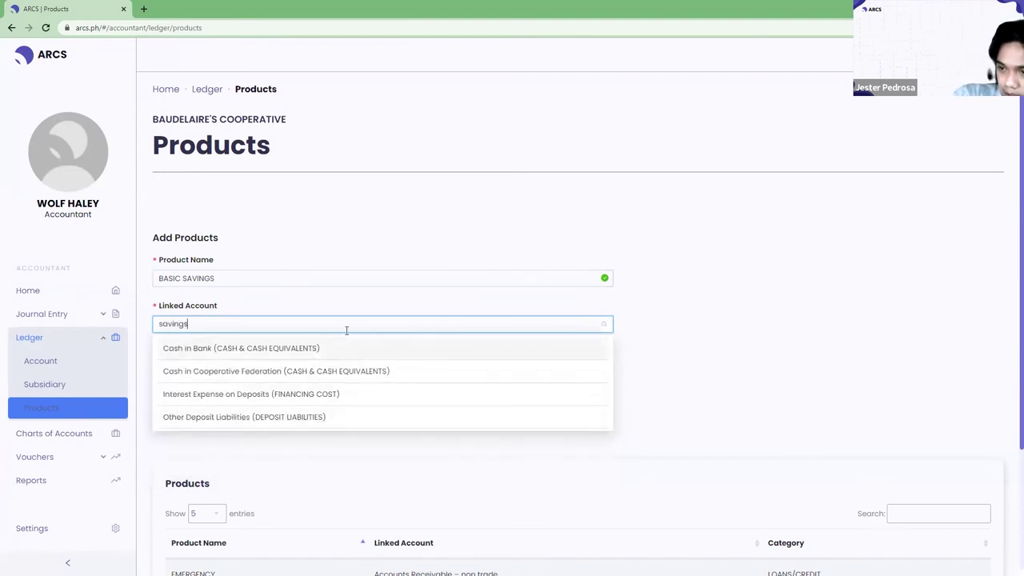
pyautogui.press('BackSpace')
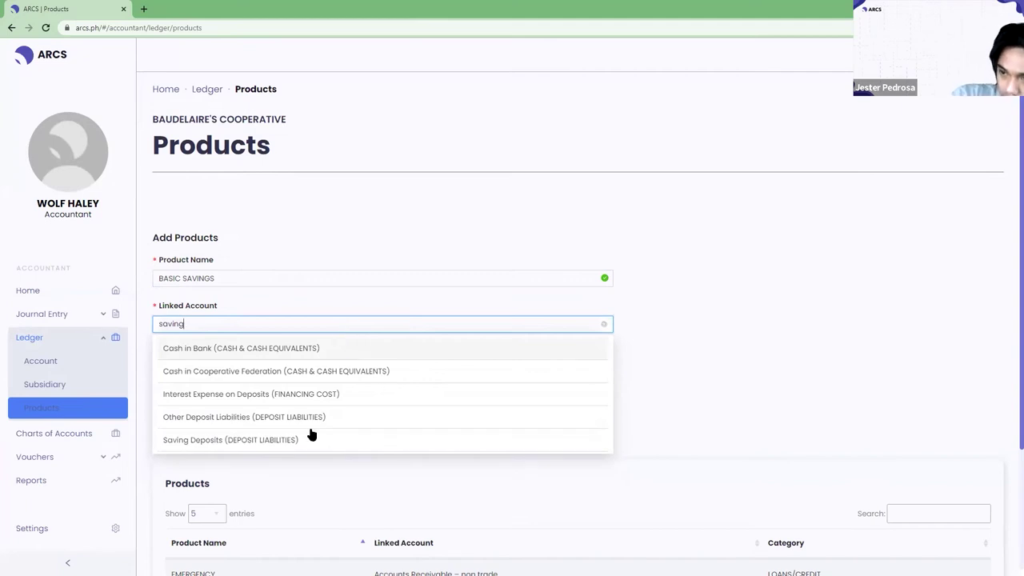
pyautogui.click(296, 443)
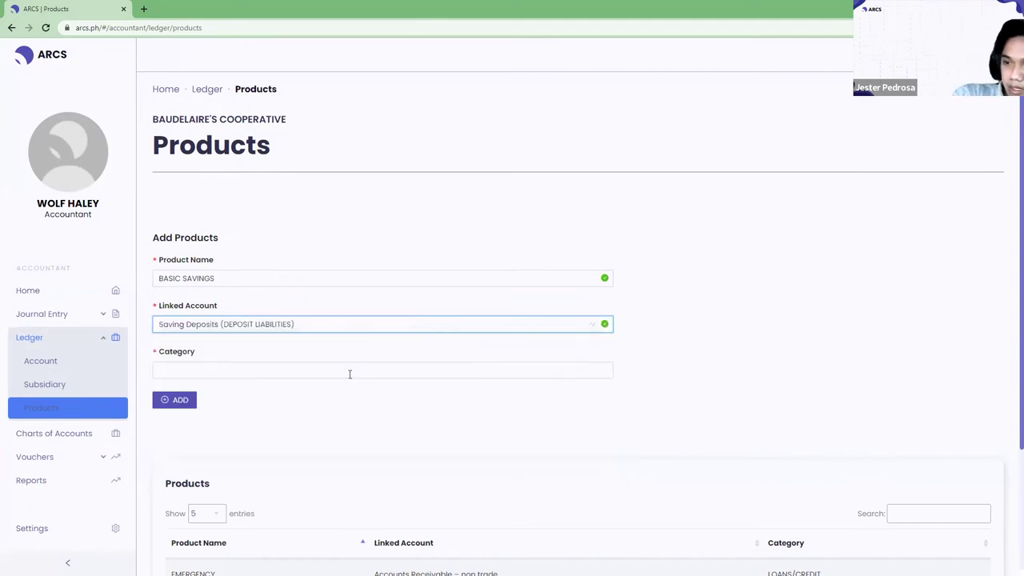
# Enter SAVINGS/DEPOSIT as the category and add the product.
pyautogui.click(349, 372)
pyautogui.write('SAVINGS/DEPOSIT')
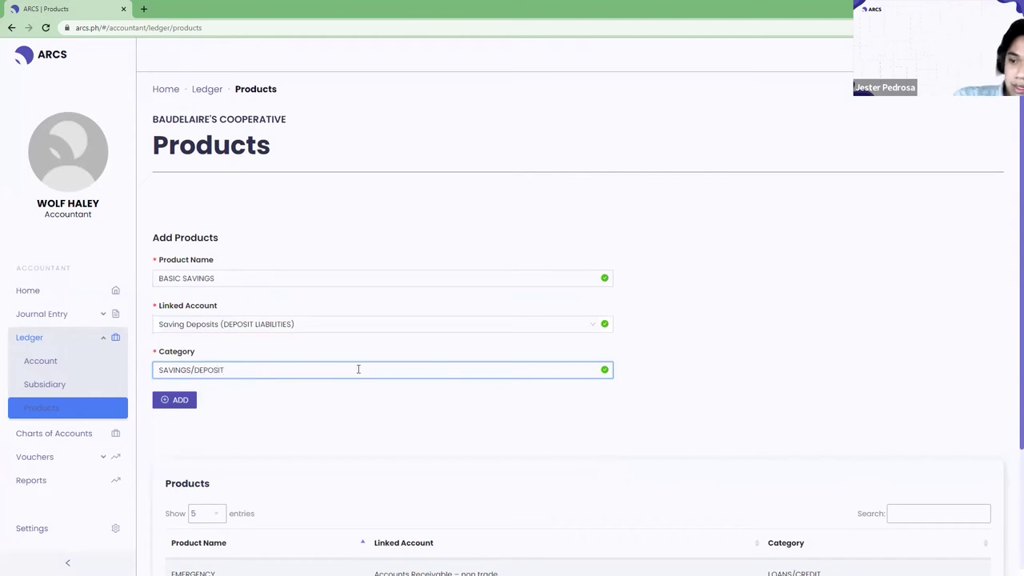
pyautogui.scroll(-1, 358, 369)
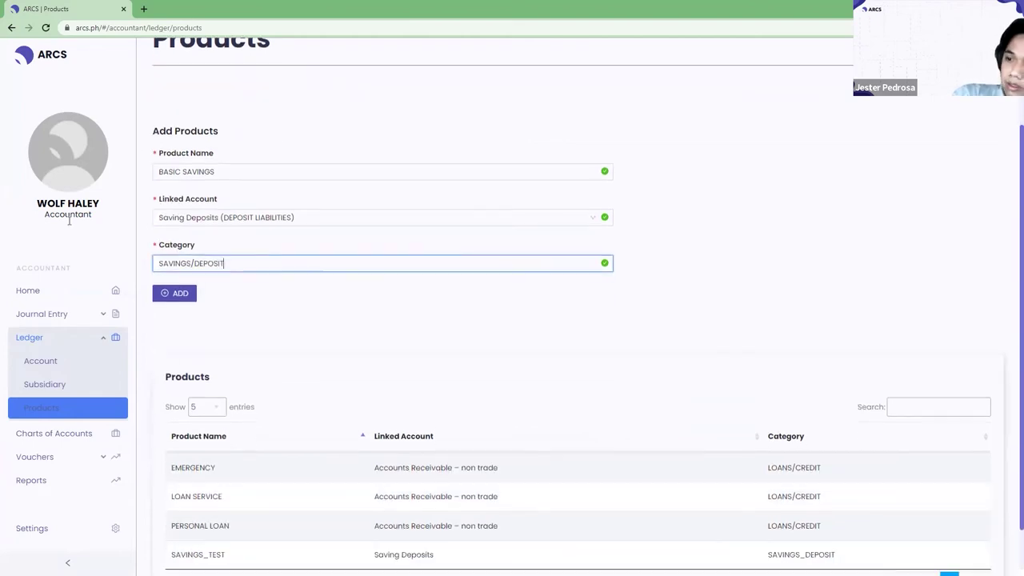
pyautogui.click(183, 297)
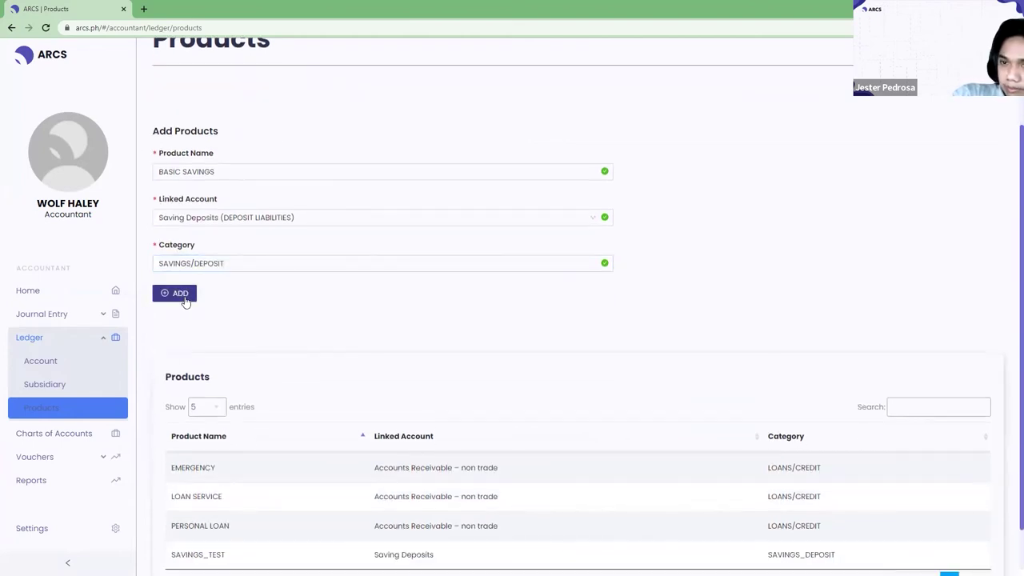
# Check the new BASIC SAVINGS row in the products table.
pyautogui.scroll(-1, 185, 299)
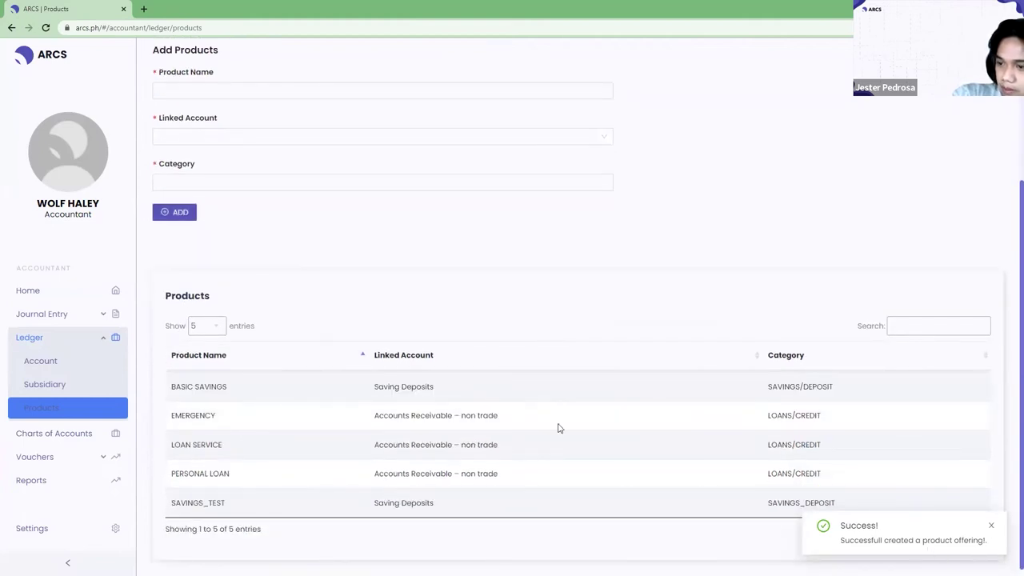
pyautogui.moveTo(171, 387); pyautogui.dragTo(864, 398)
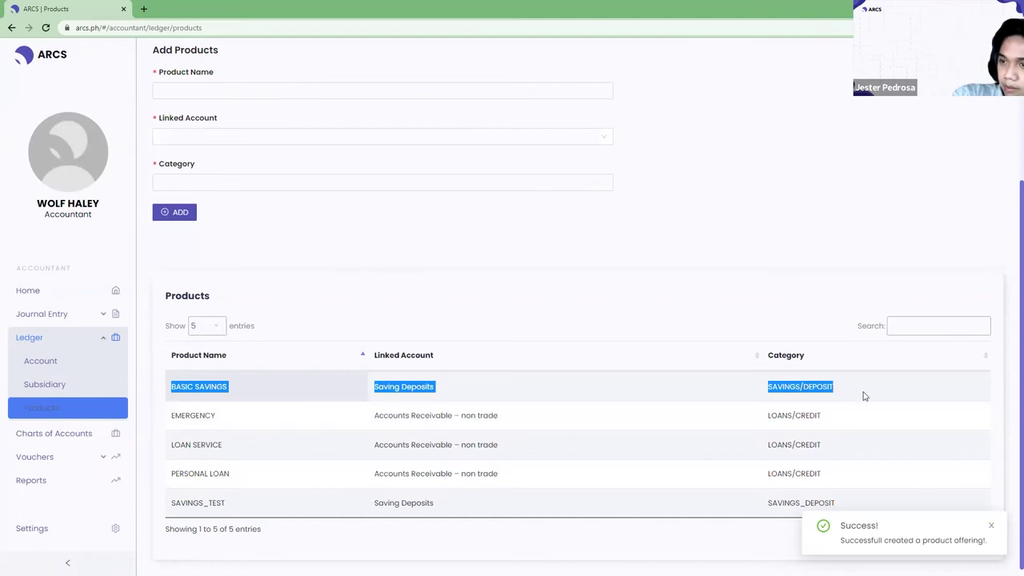
pyautogui.scroll(2, 891, 361)
pyautogui.scroll(-2, 844, 379)
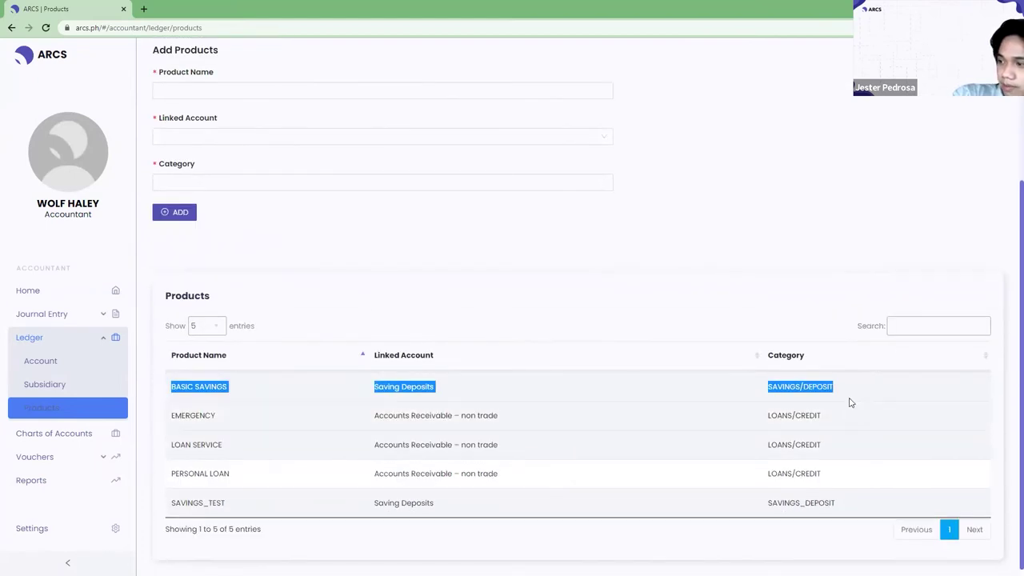
pyautogui.click(840, 392)
pyautogui.moveTo(840, 392); pyautogui.dragTo(172, 389)
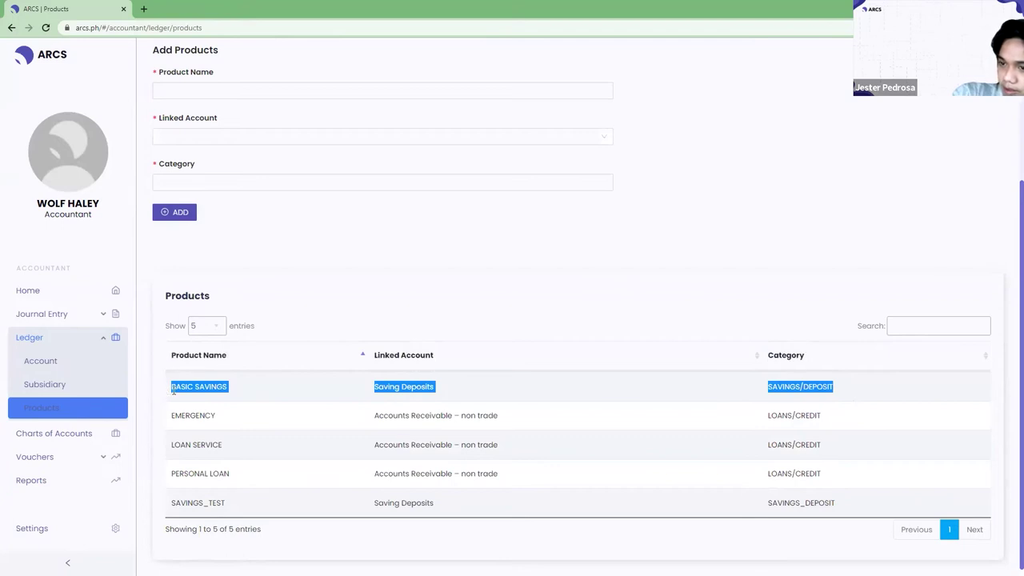
pyautogui.click(679, 322)
pyautogui.scroll(3, 678, 304)
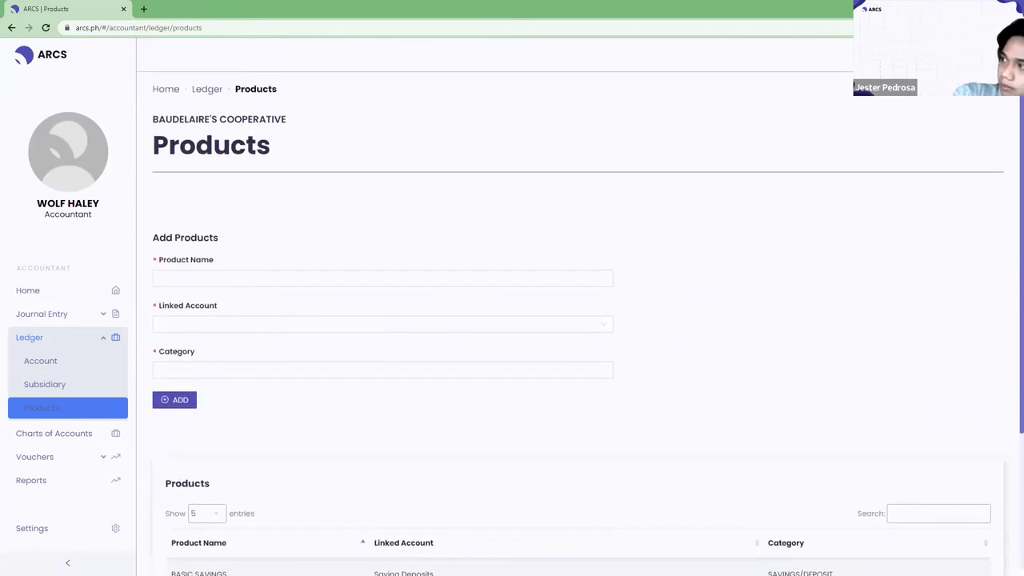
# Log out of the accountant account from the profile menu.
pyautogui.click(992, 54)
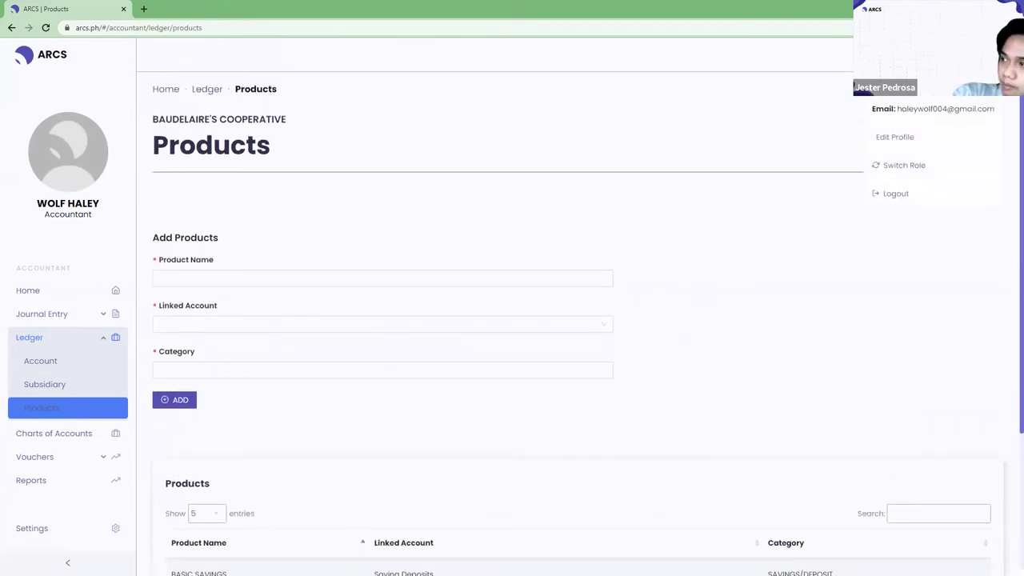
pyautogui.click(920, 165)
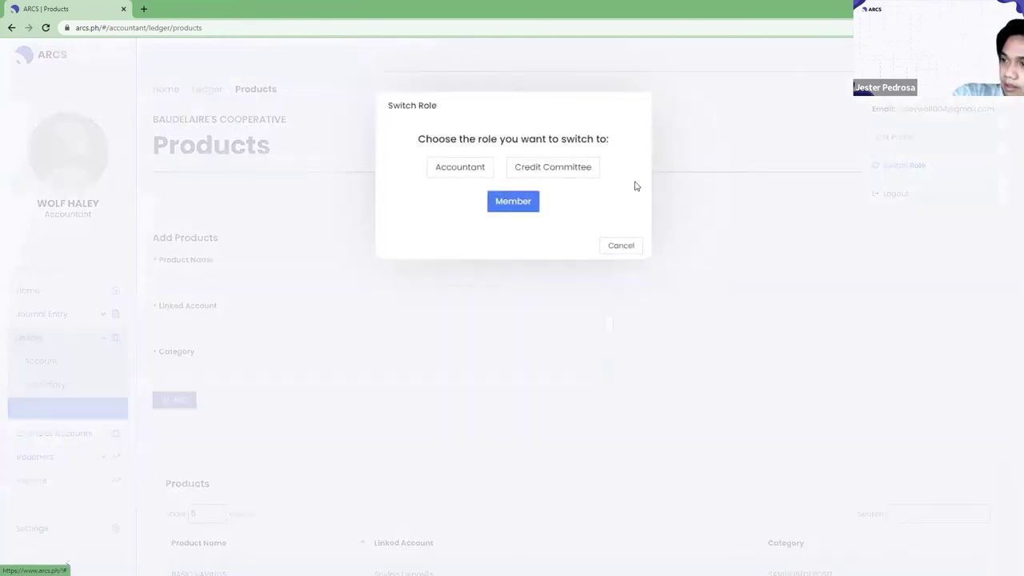
pyautogui.click(618, 248)
pyautogui.click(902, 200)
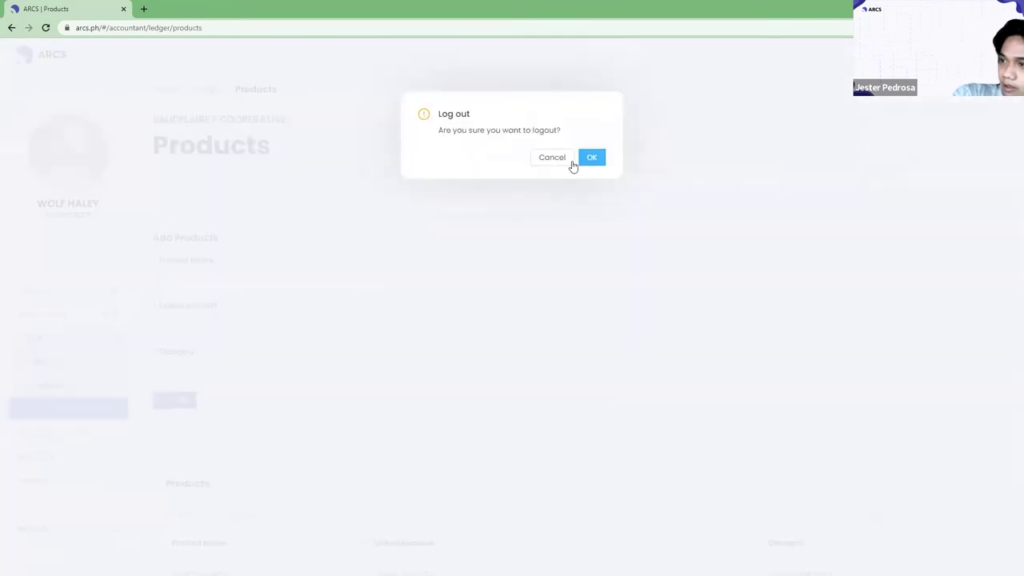
pyautogui.click(592, 158)
# Sign in with the member username and continue in the Member role.
pyautogui.doubleClick(705, 256)
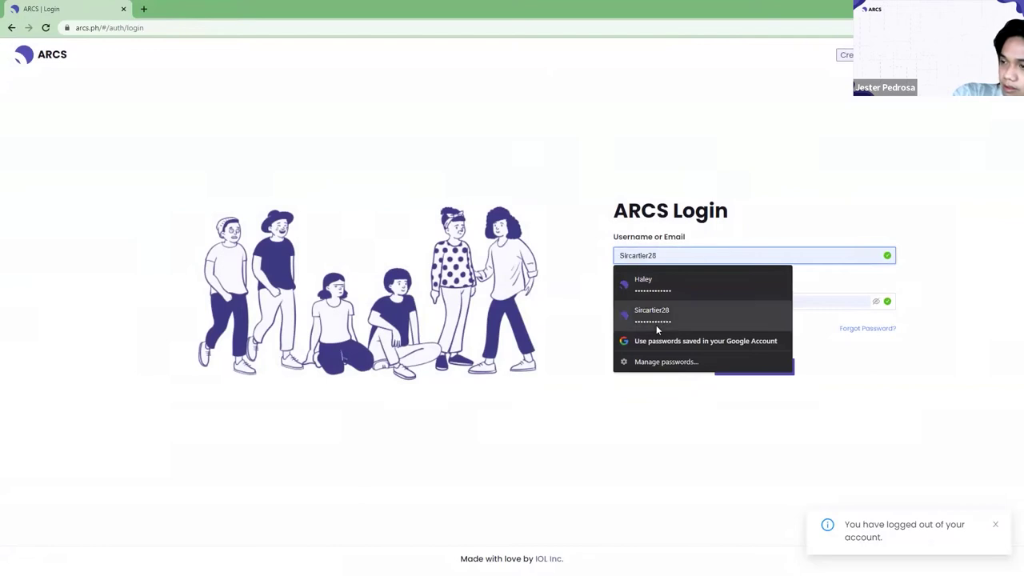
pyautogui.write('eazY')
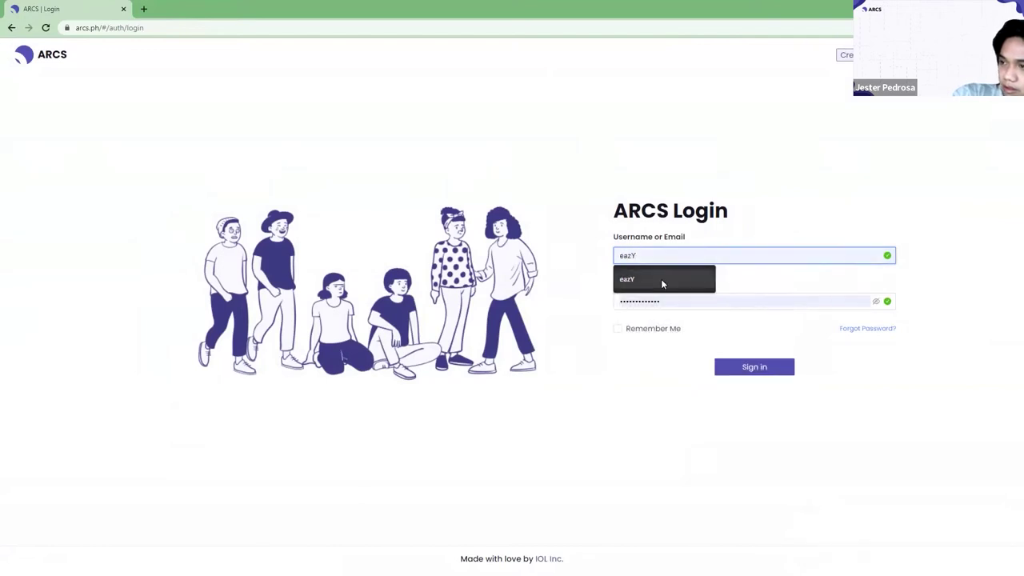
pyautogui.click(762, 370)
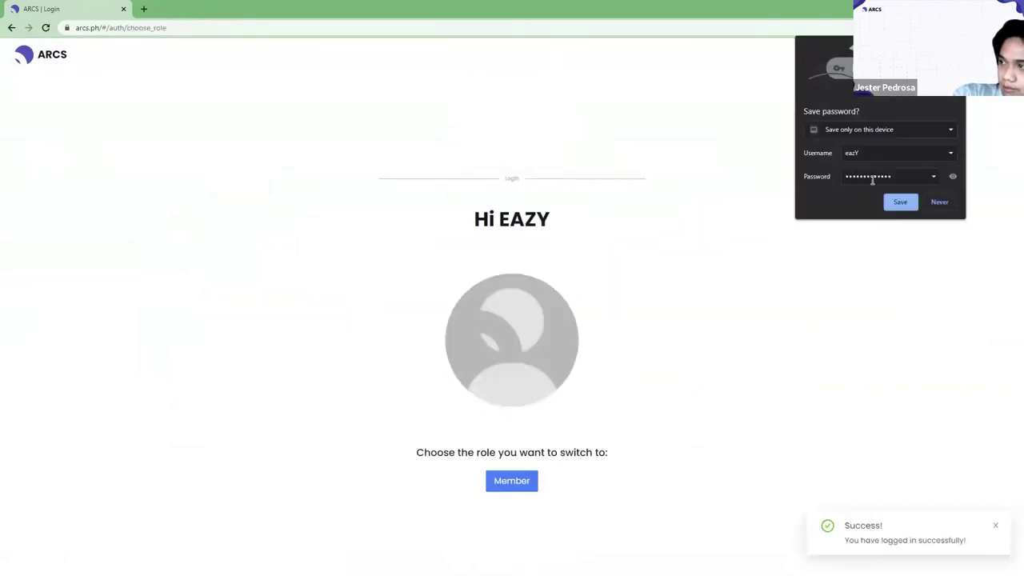
pyautogui.click(513, 483)
pyautogui.click(592, 164)
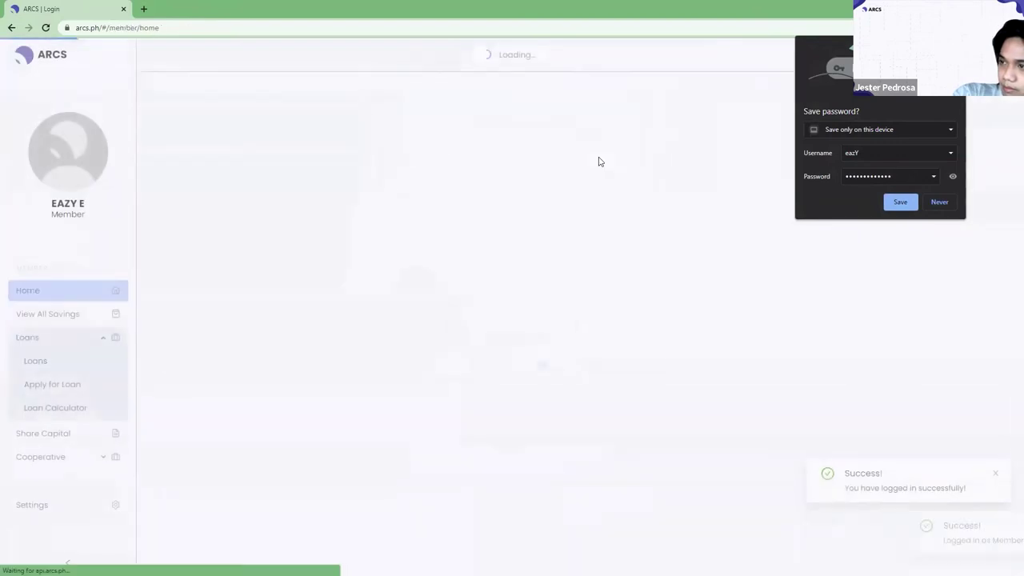
pyautogui.click(900, 202)
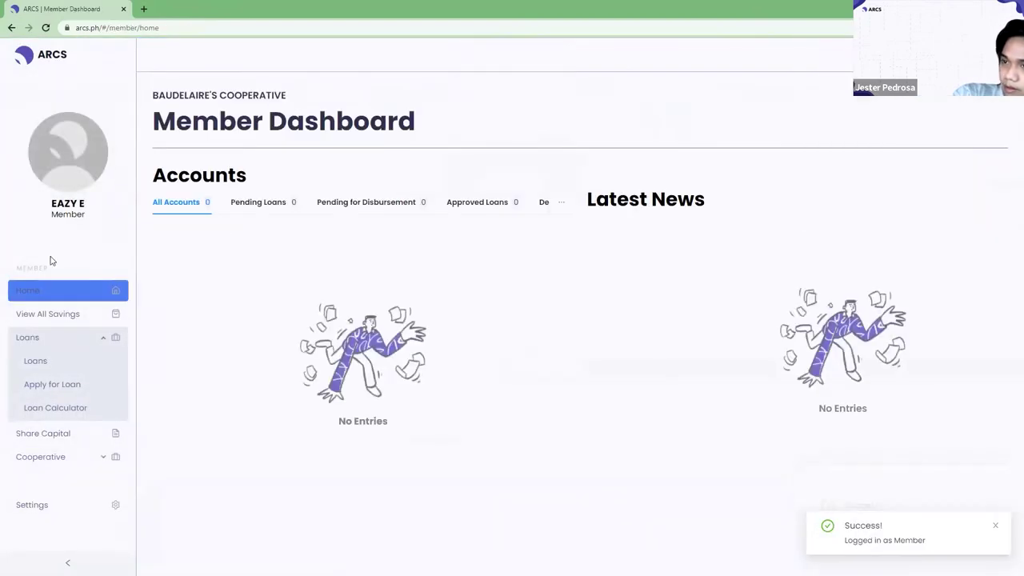
# Start an over-the-counter savings application and browse the deposit account types.
pyautogui.click(79, 316)
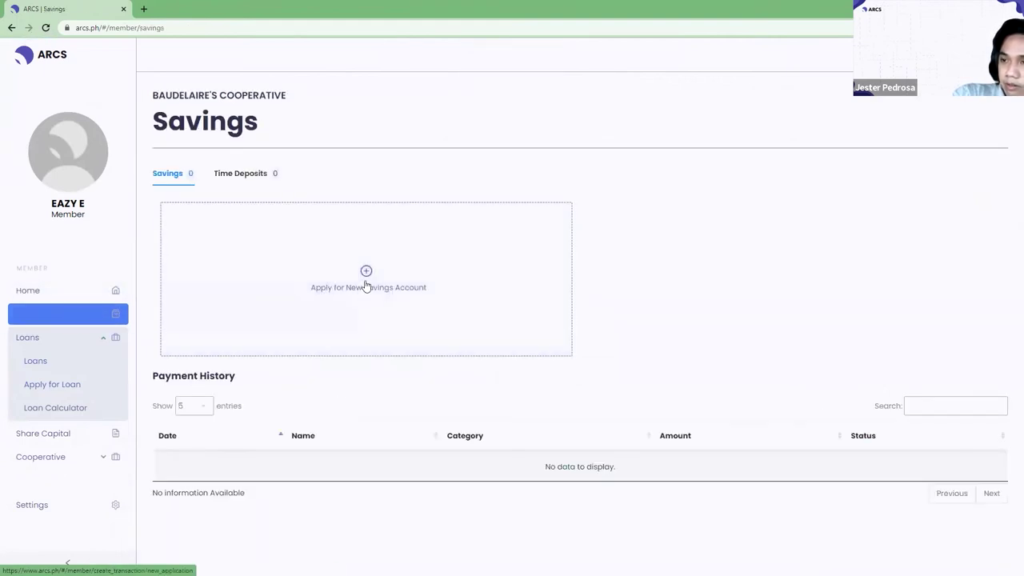
pyautogui.click(367, 280)
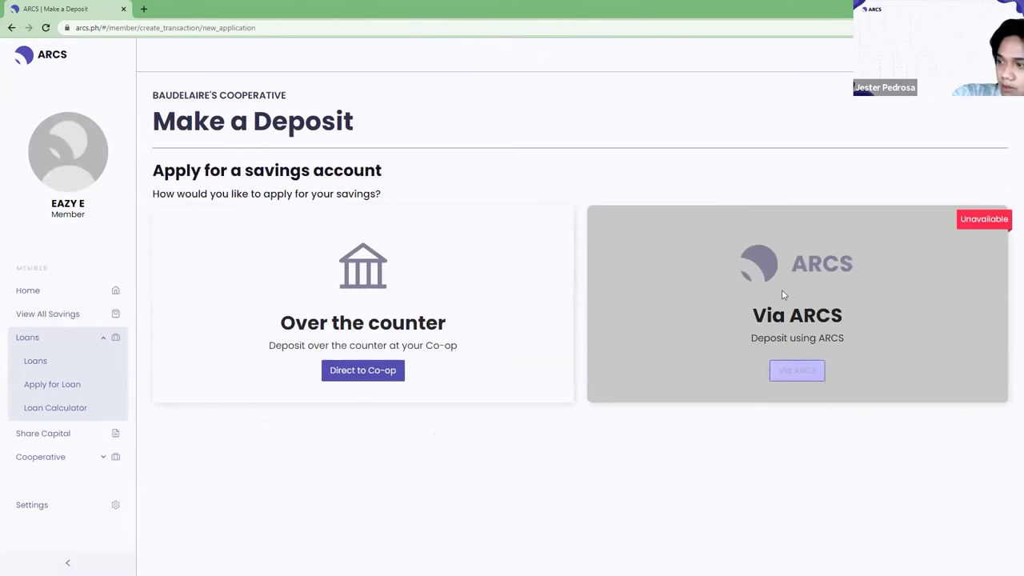
pyautogui.click(368, 371)
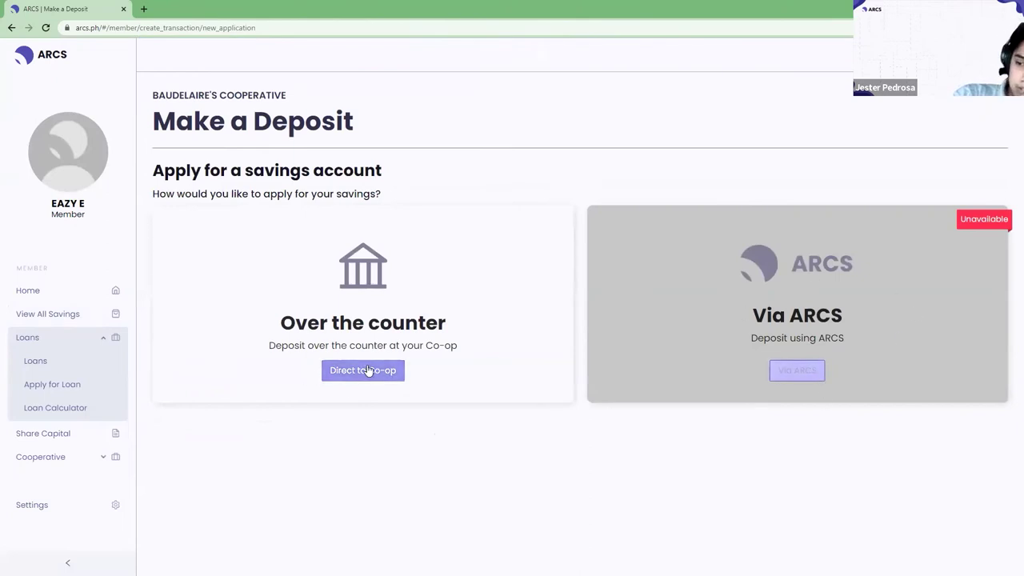
pyautogui.click(367, 371)
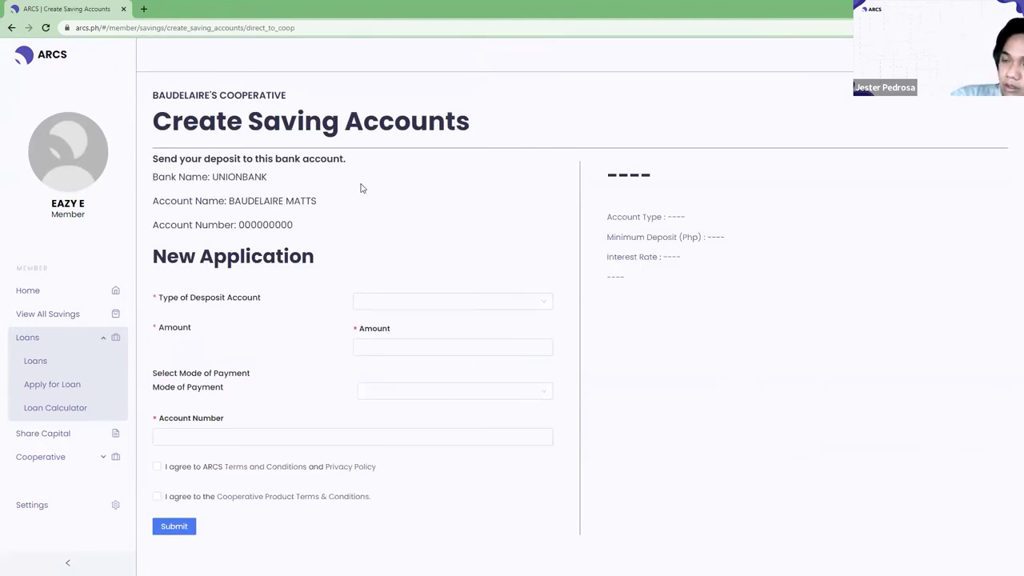
pyautogui.click(529, 298)
pyautogui.click(569, 296)
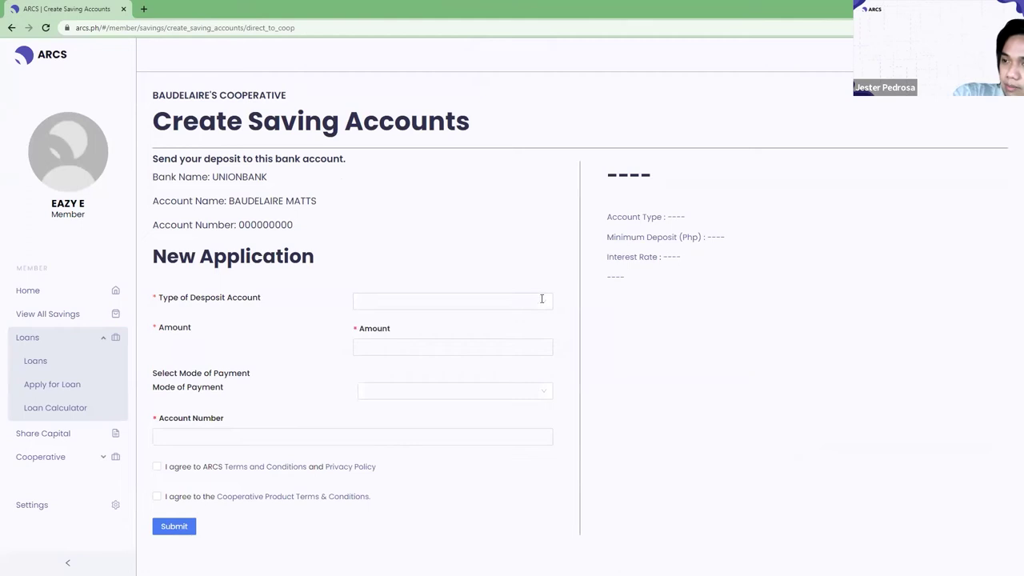
pyautogui.click(540, 299)
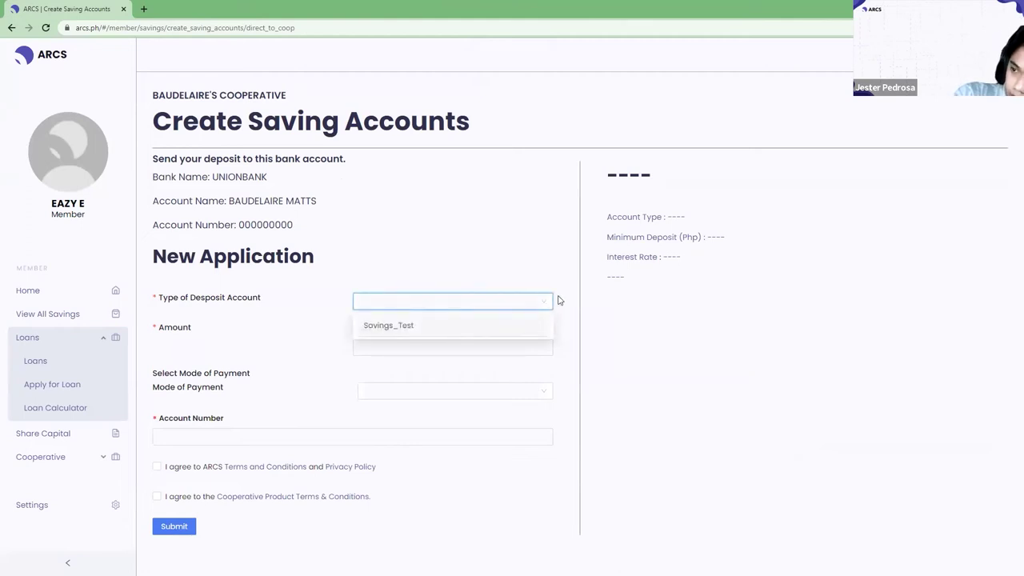
pyautogui.click(370, 290)
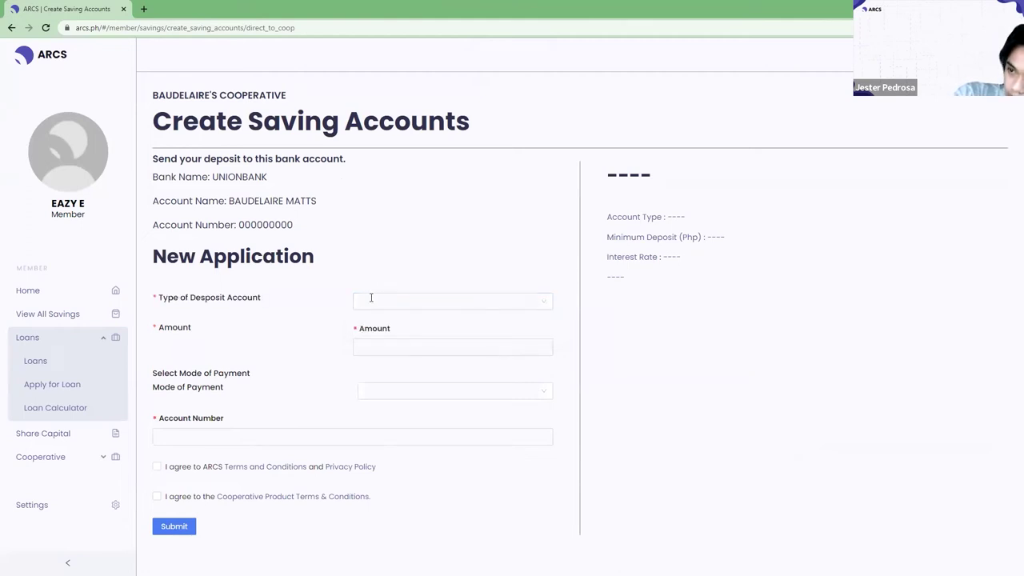
pyautogui.click(371, 298)
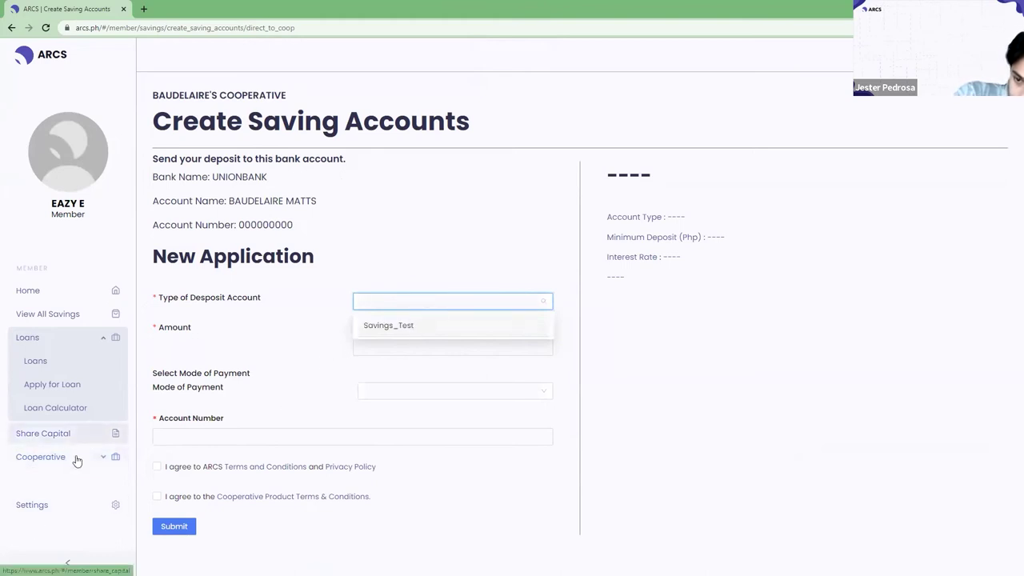
# Visit the dashboard and loan application, then restart a Direct to Co-op savings application.
pyautogui.click(995, 55)
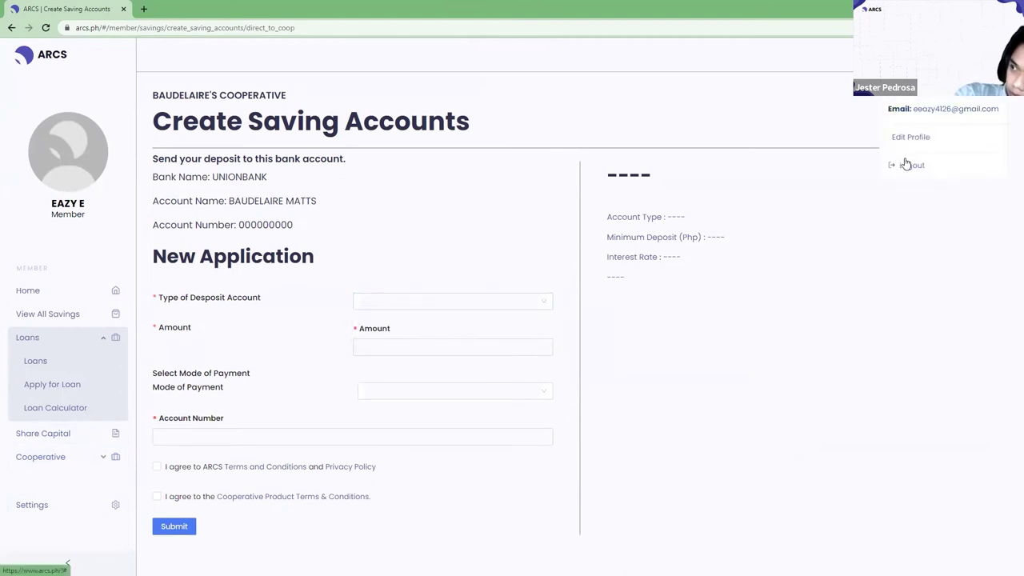
pyautogui.click(46, 27)
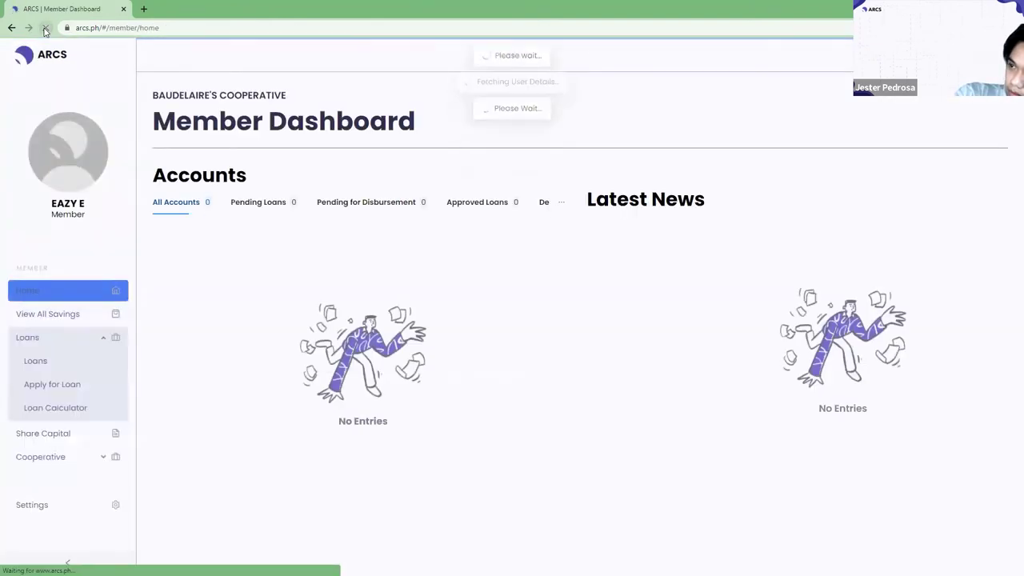
pyautogui.click(81, 387)
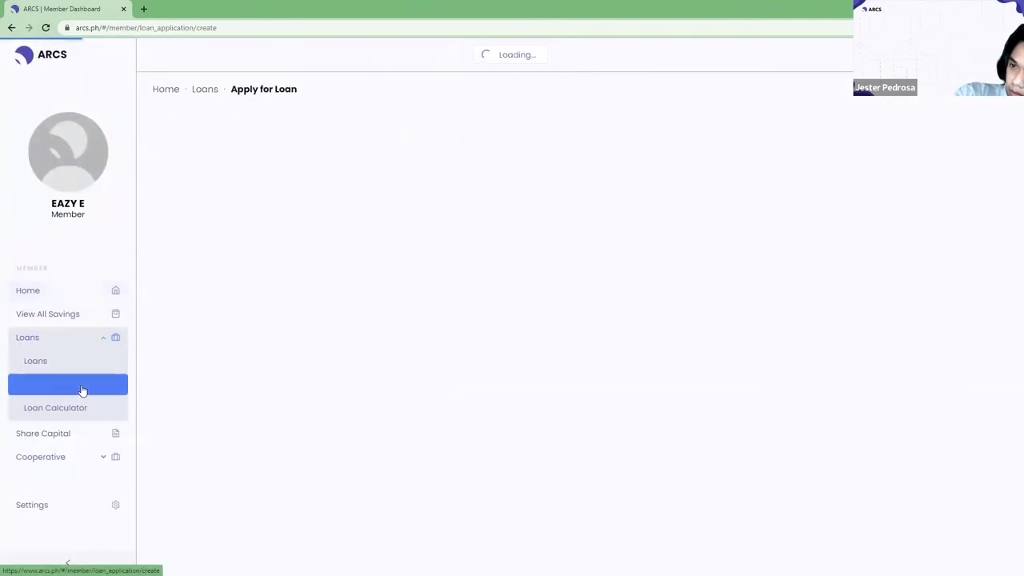
pyautogui.click(57, 314)
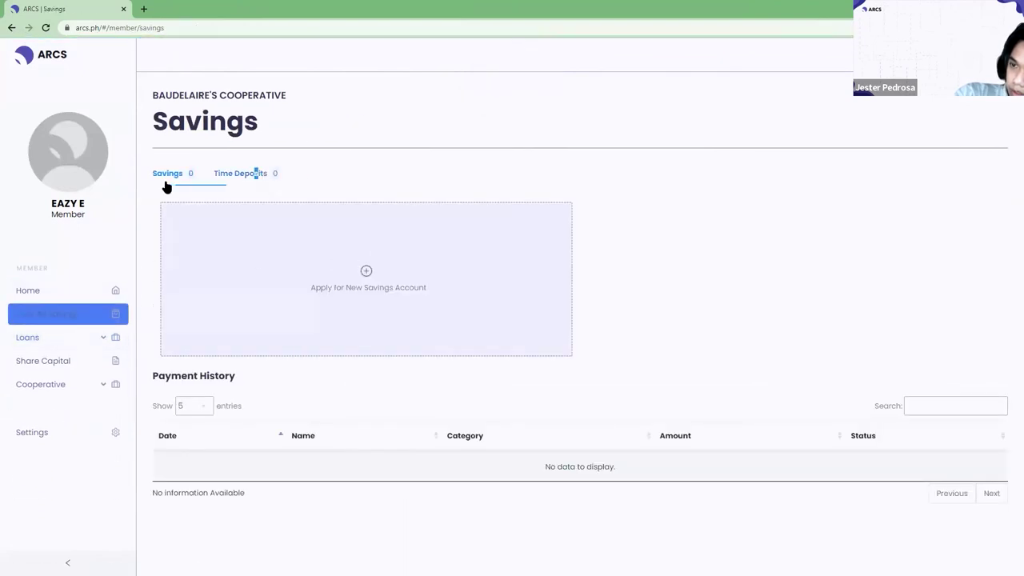
pyautogui.click(362, 283)
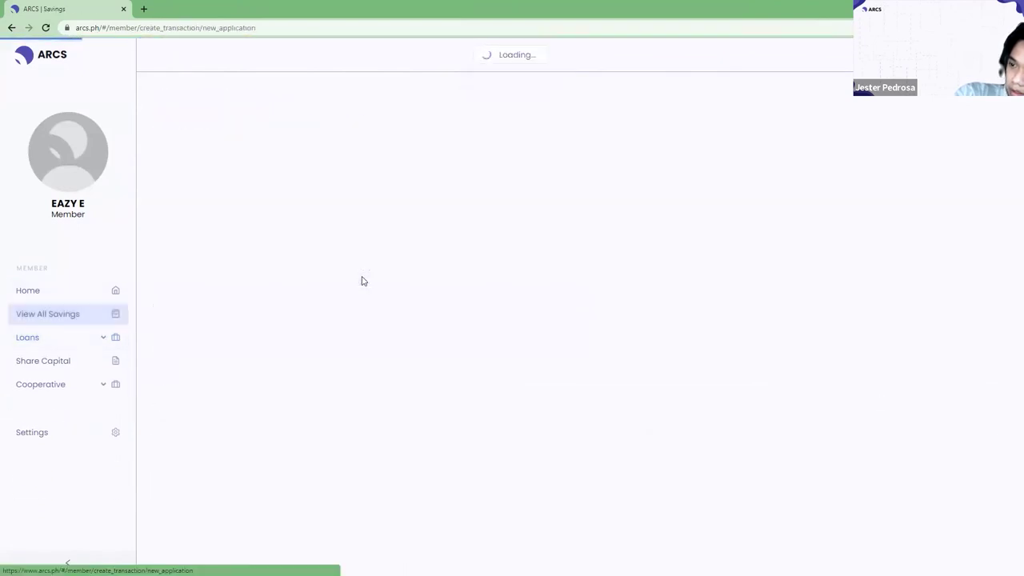
pyautogui.click(350, 376)
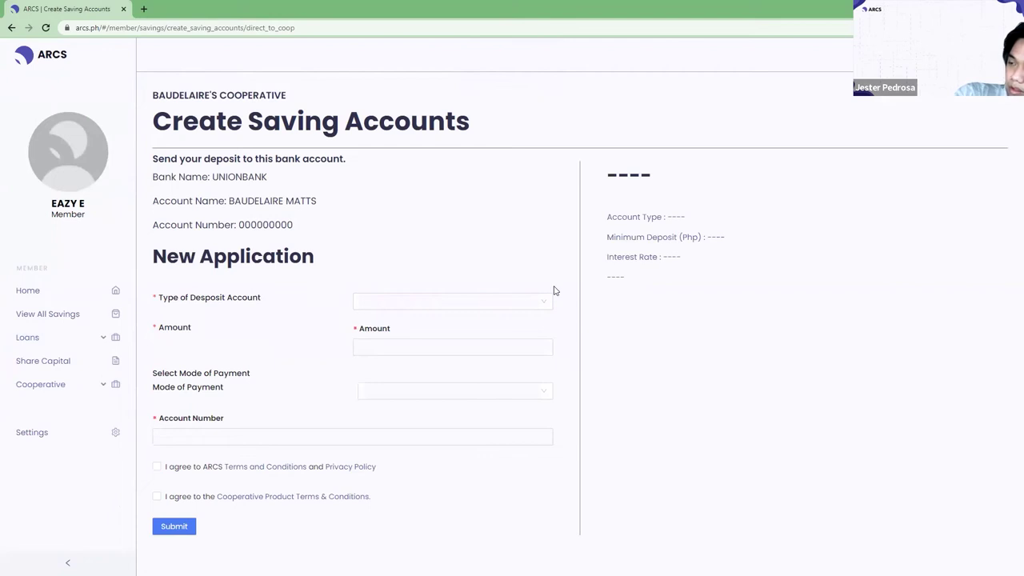
# Select Savings_Test as the deposit account type, then clear it.
pyautogui.click(492, 298)
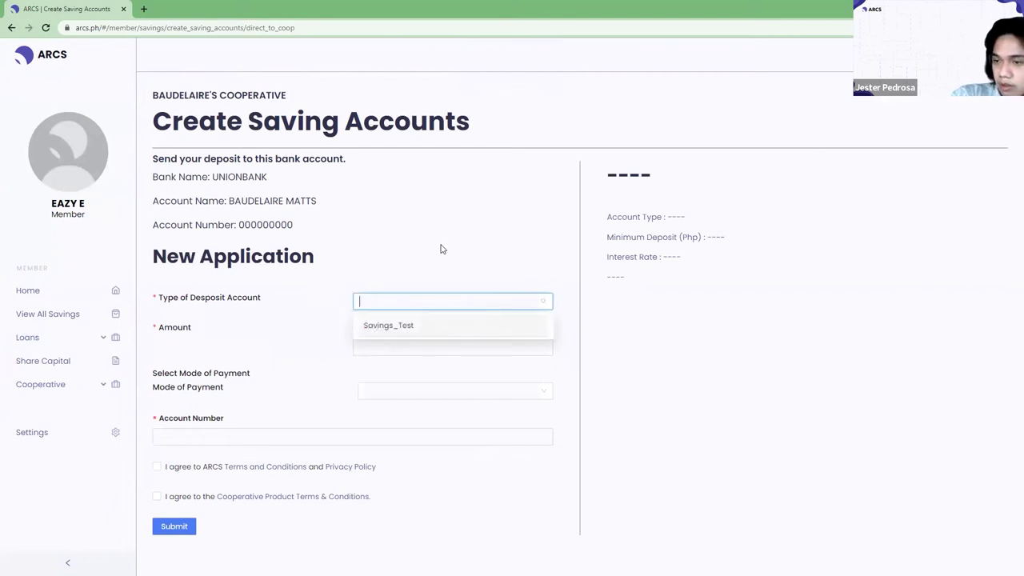
pyautogui.click(419, 328)
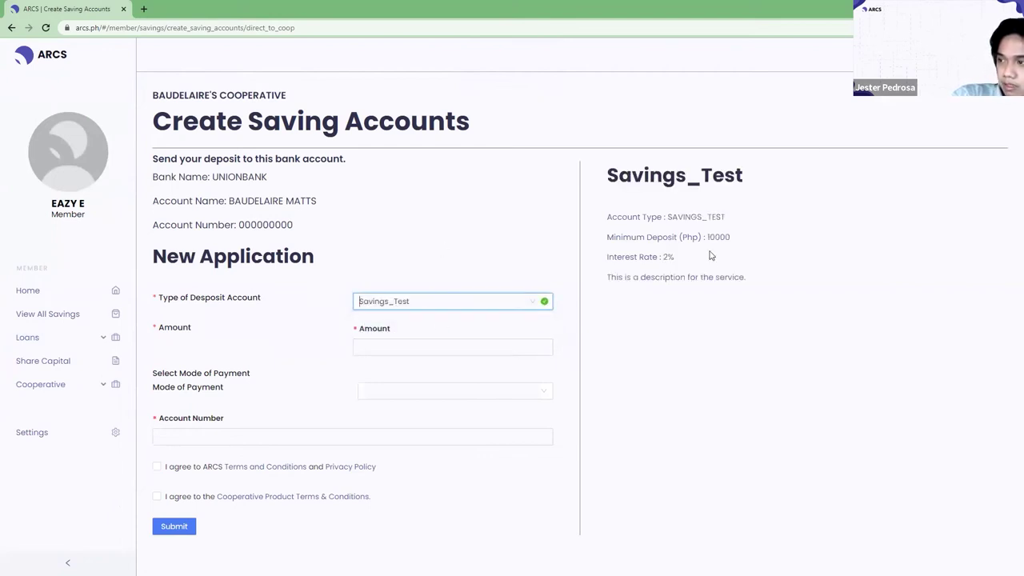
pyautogui.click(532, 301)
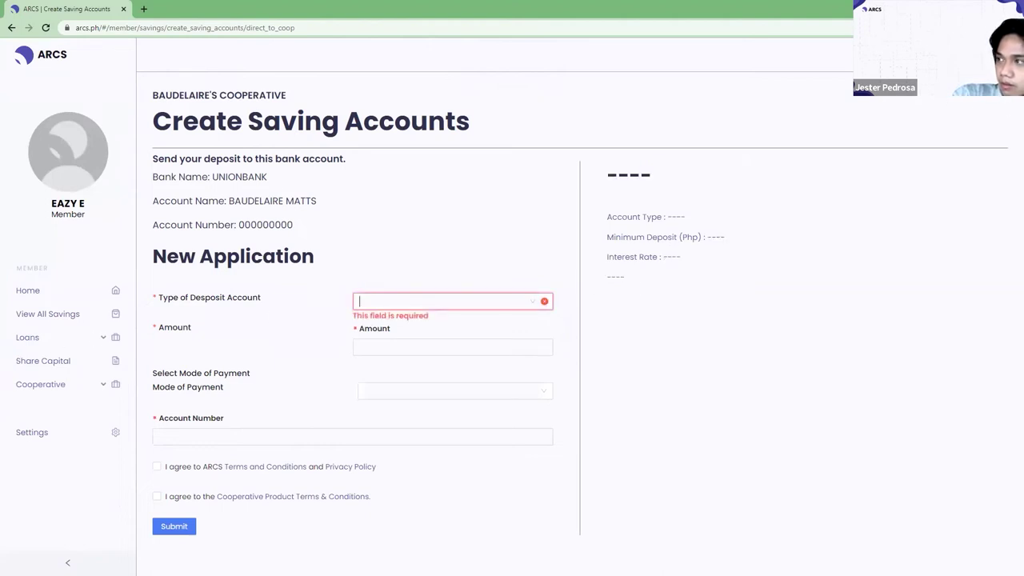
# Log out of the member account and sign in with a saved login as Credit Committee.
pyautogui.moveTo(937, 135)
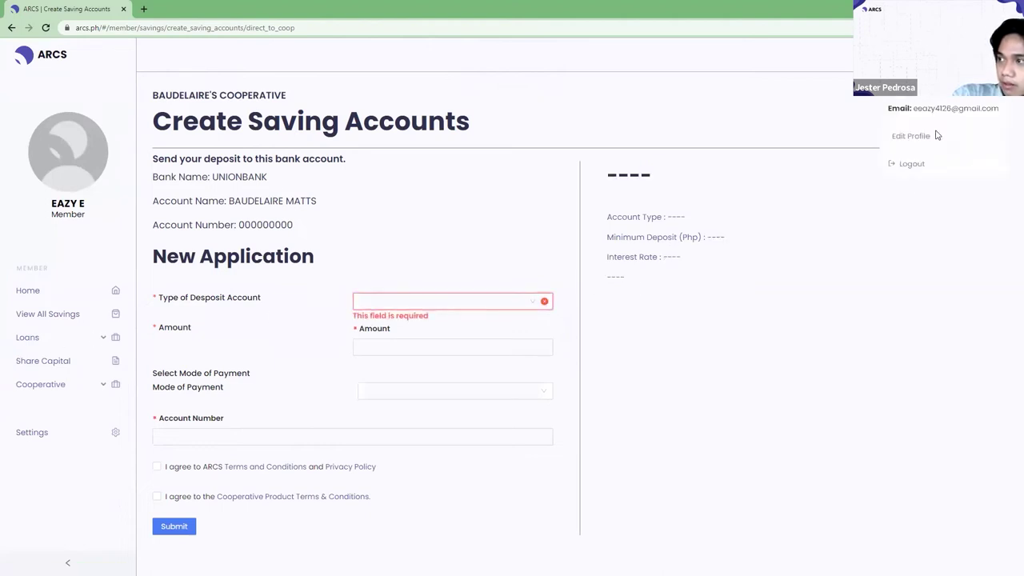
pyautogui.click(911, 164)
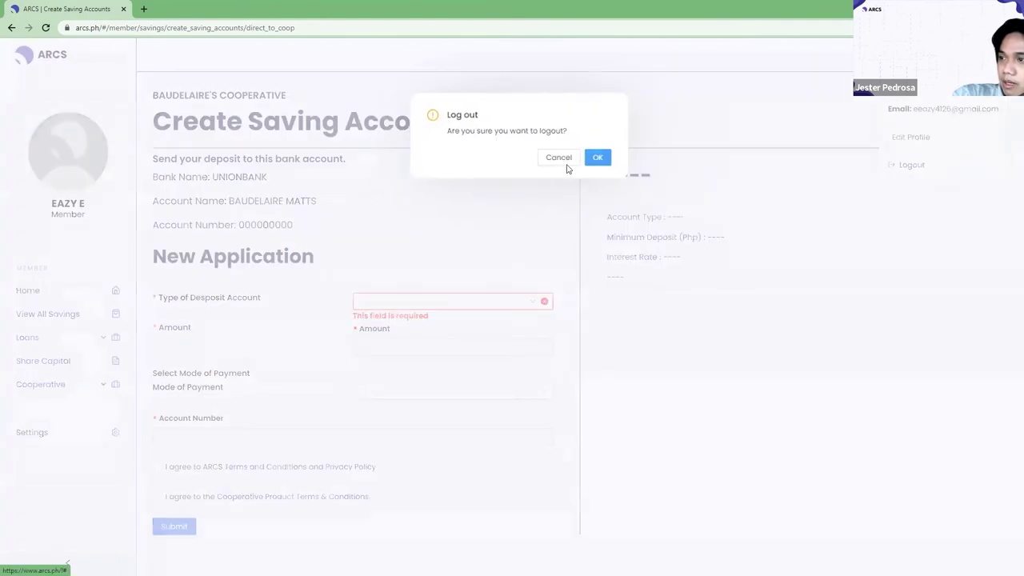
pyautogui.click(598, 157)
pyautogui.click(684, 253)
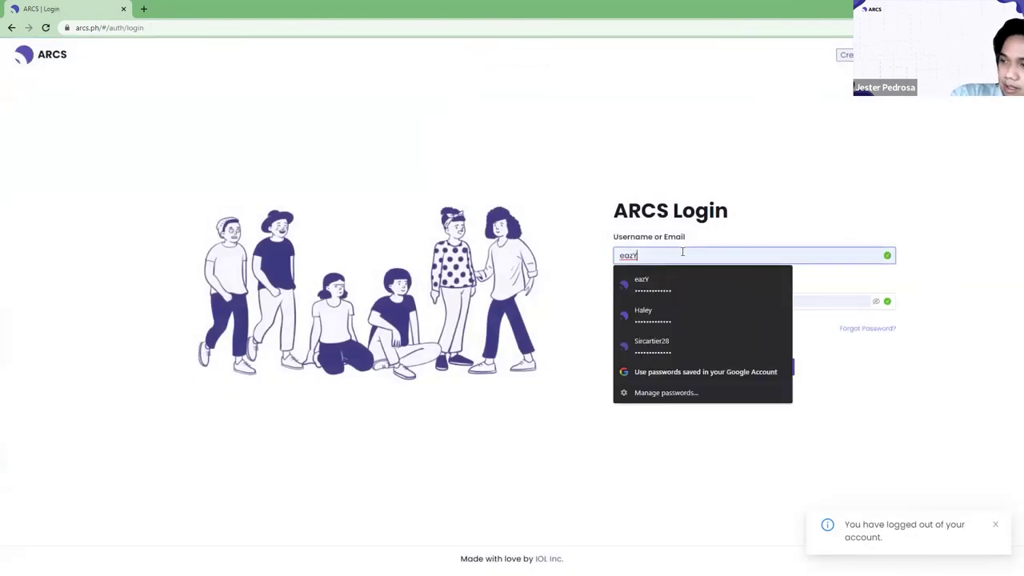
pyautogui.click(679, 314)
pyautogui.click(751, 373)
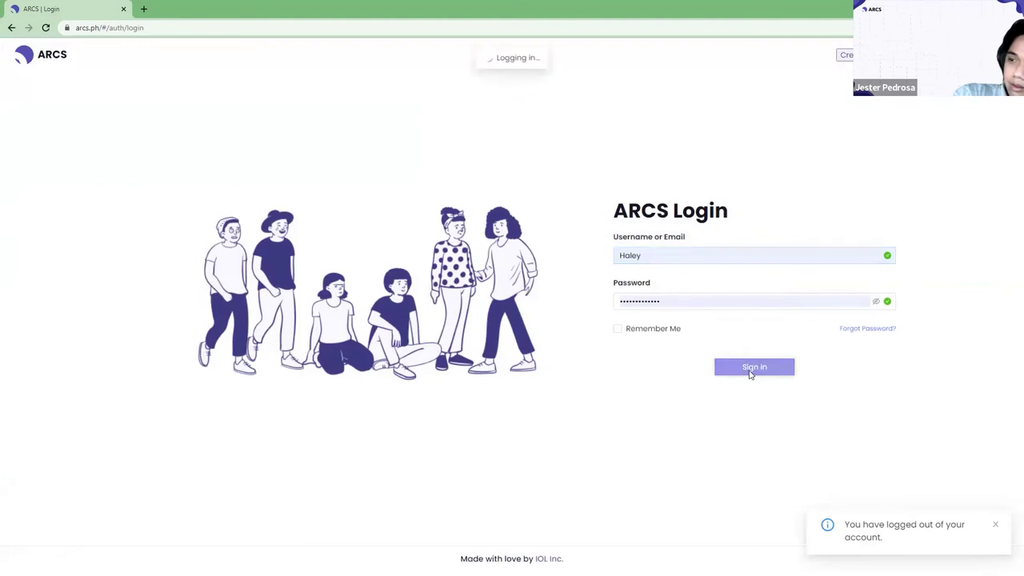
pyautogui.click(524, 485)
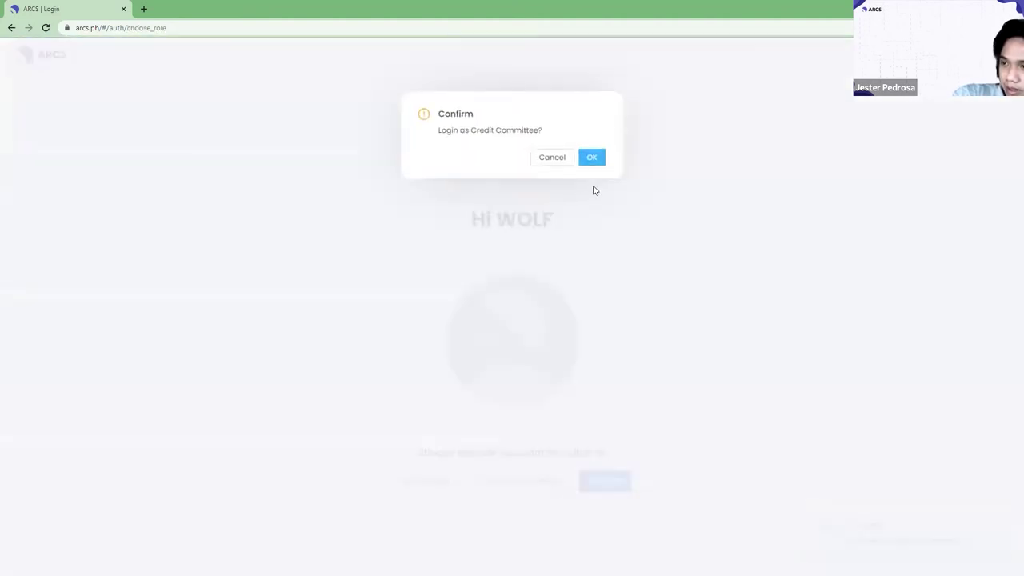
pyautogui.click(591, 160)
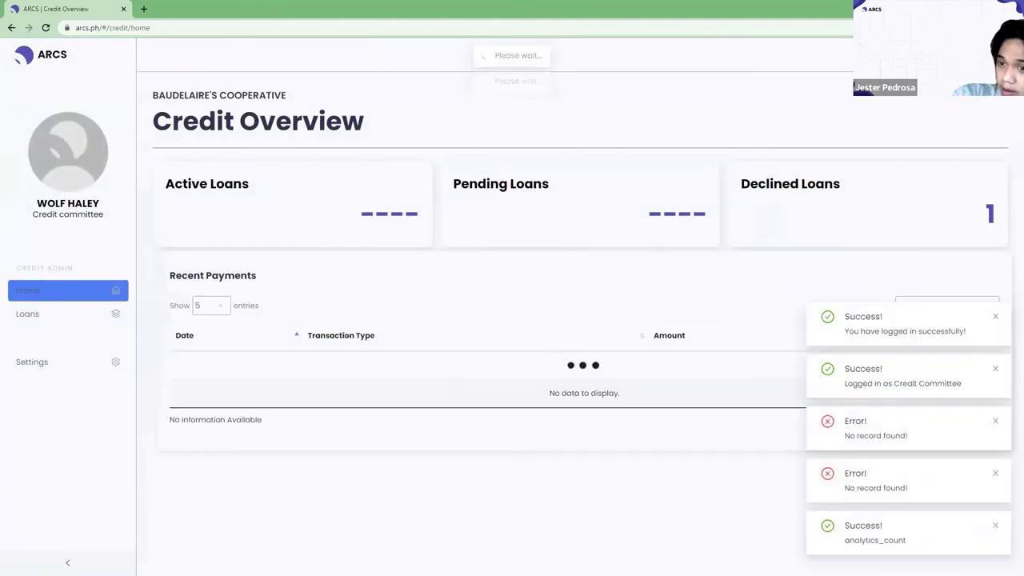
# Open the committee's Settings page from the sidebar.
pyautogui.click(48, 370)
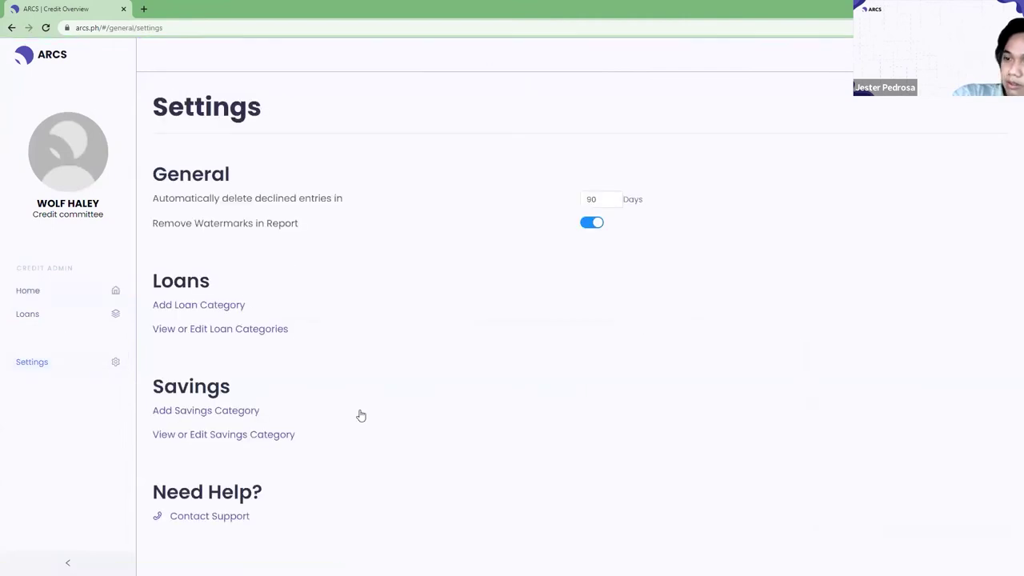
pyautogui.click(52, 286)
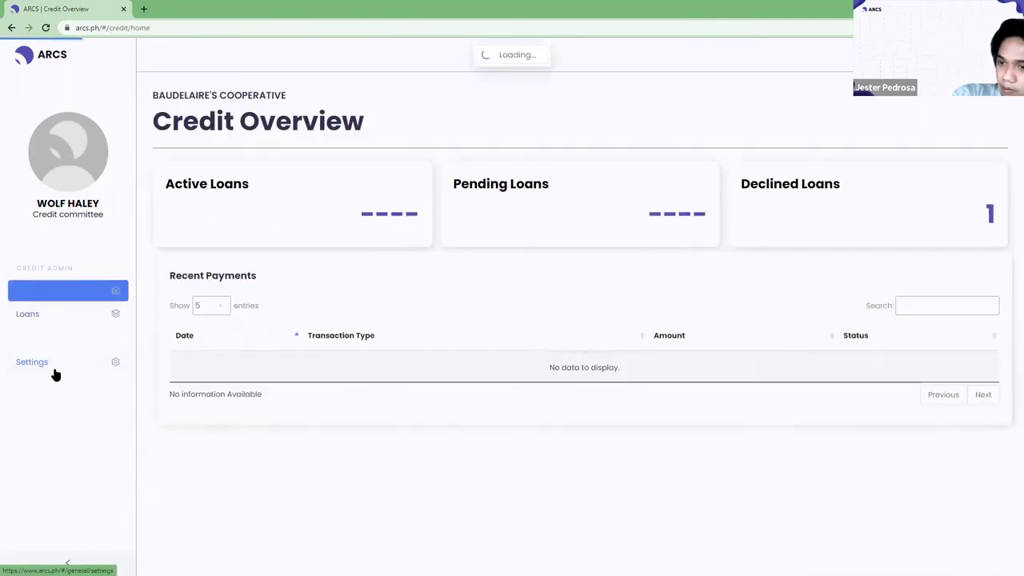
pyautogui.click(53, 372)
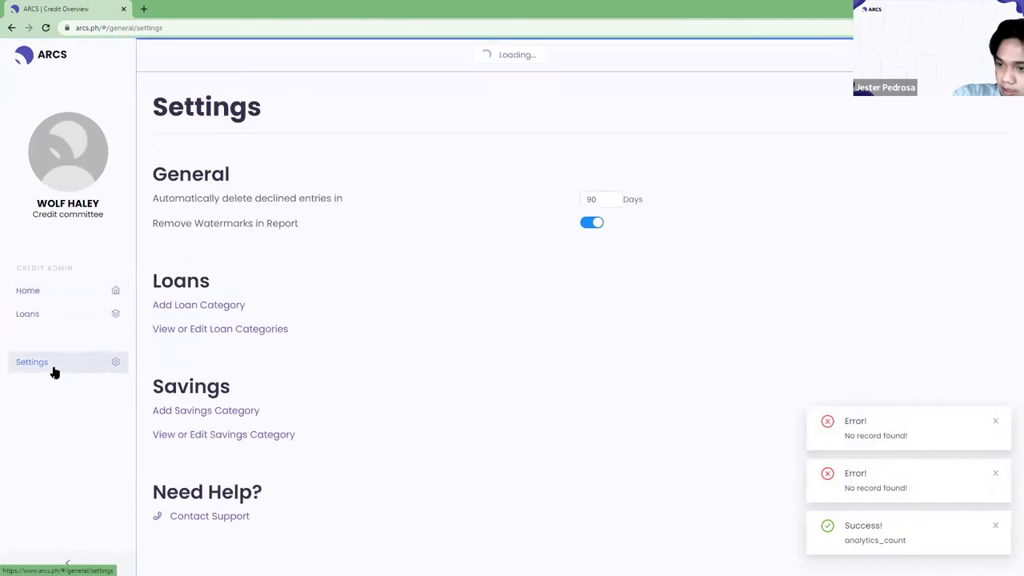
# Start a new savings category named Basic Saving for Members on BASIC SAVINGS.
pyautogui.click(225, 414)
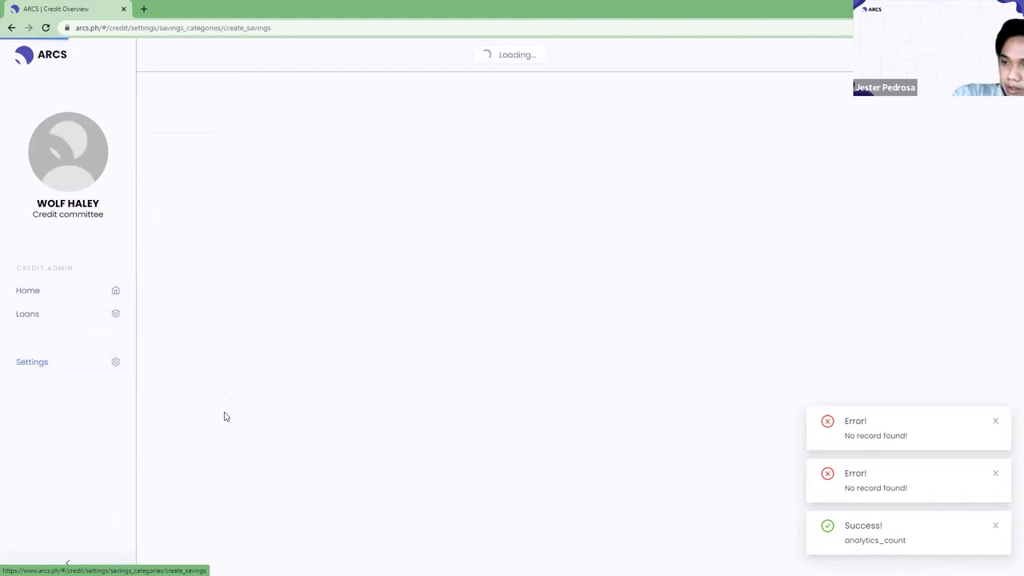
pyautogui.click(359, 228)
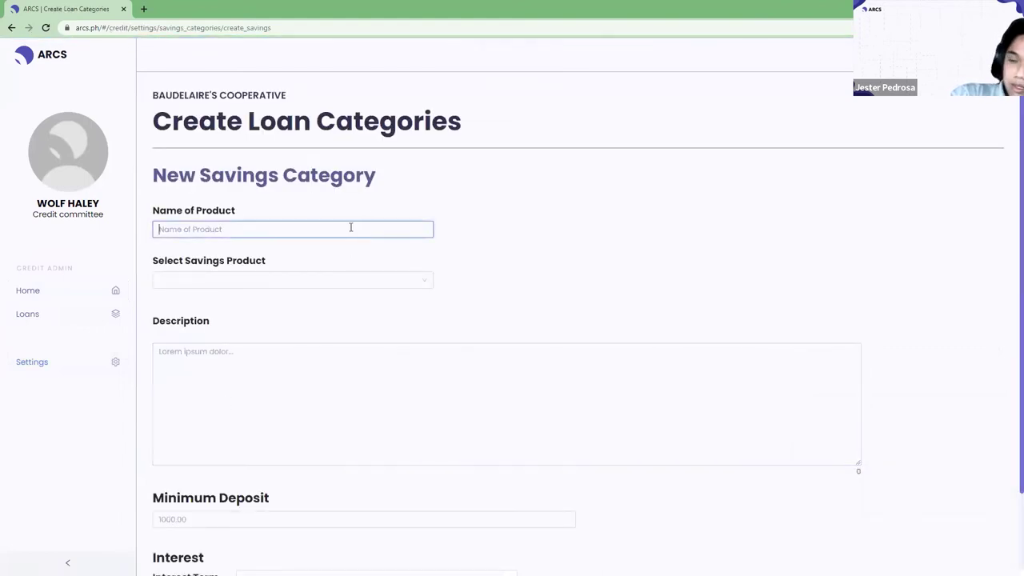
pyautogui.write('Basic Saving for Members')
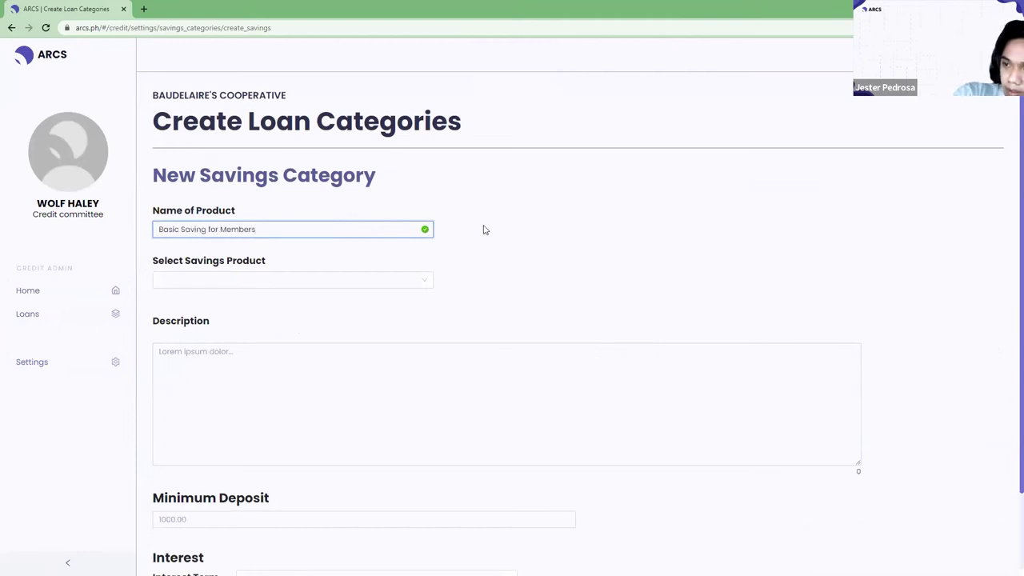
pyautogui.click(483, 230)
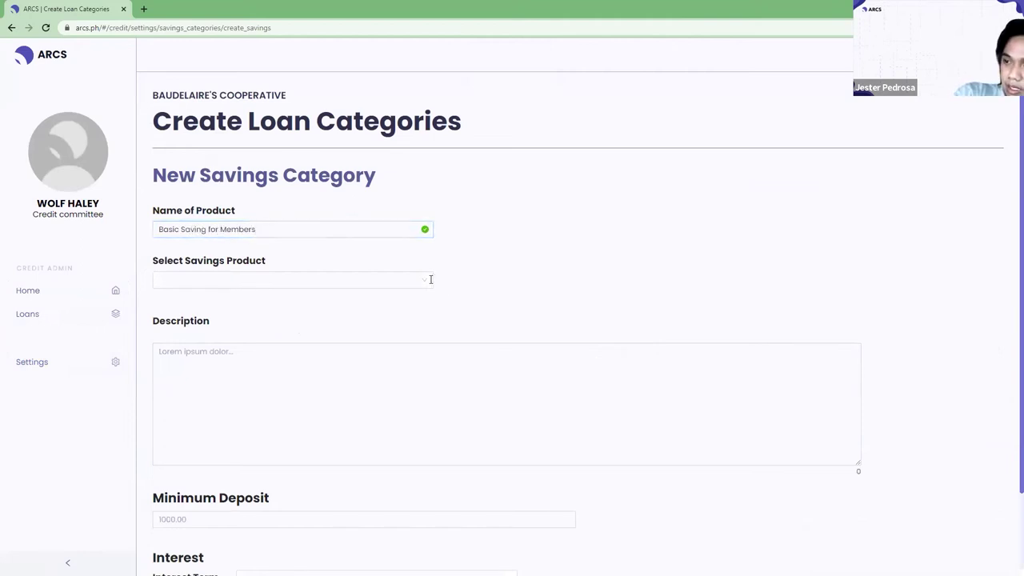
pyautogui.click(430, 279)
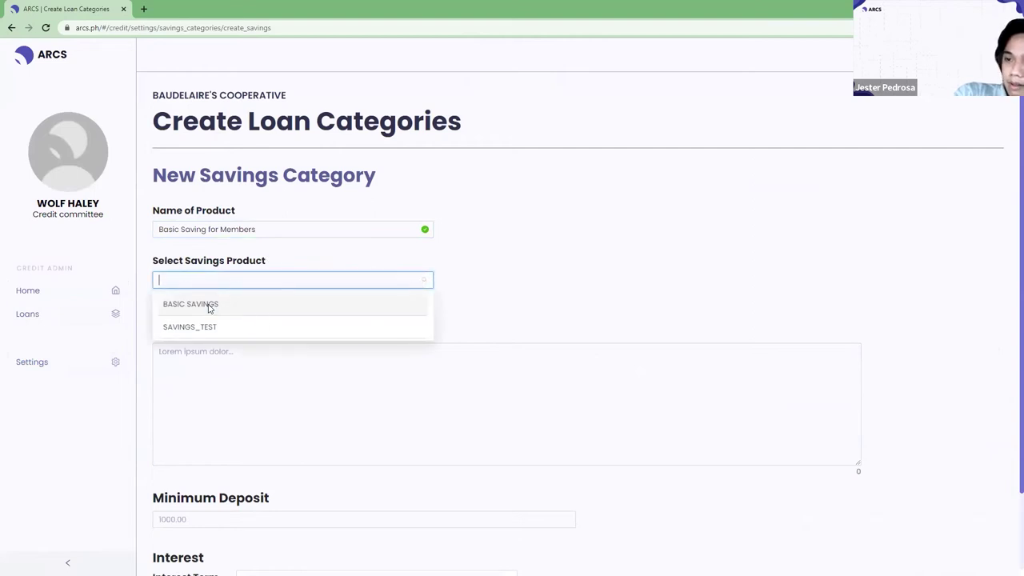
pyautogui.click(209, 308)
# Write the category description.
pyautogui.click(201, 392)
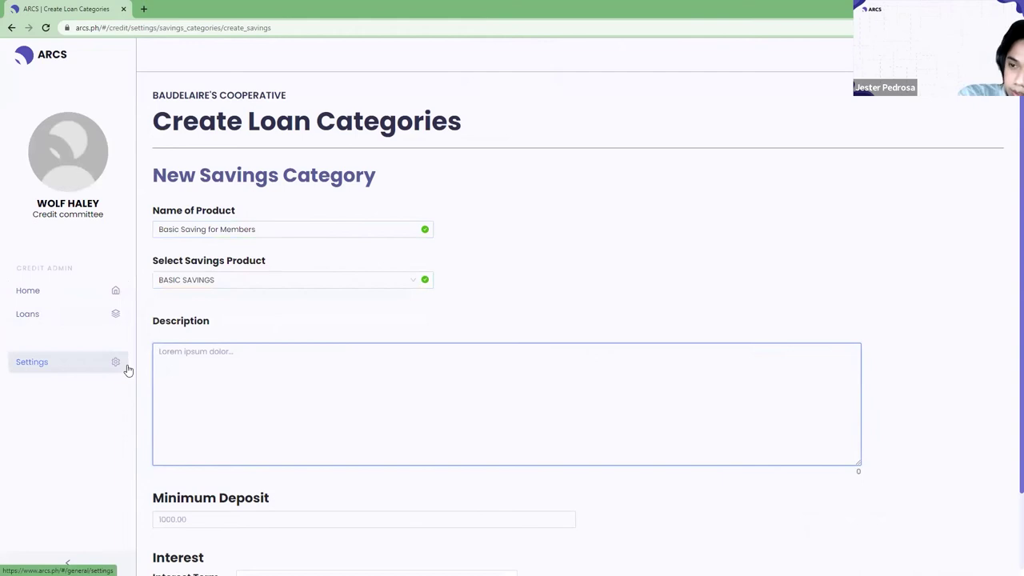
pyautogui.write('This is the basic saving')
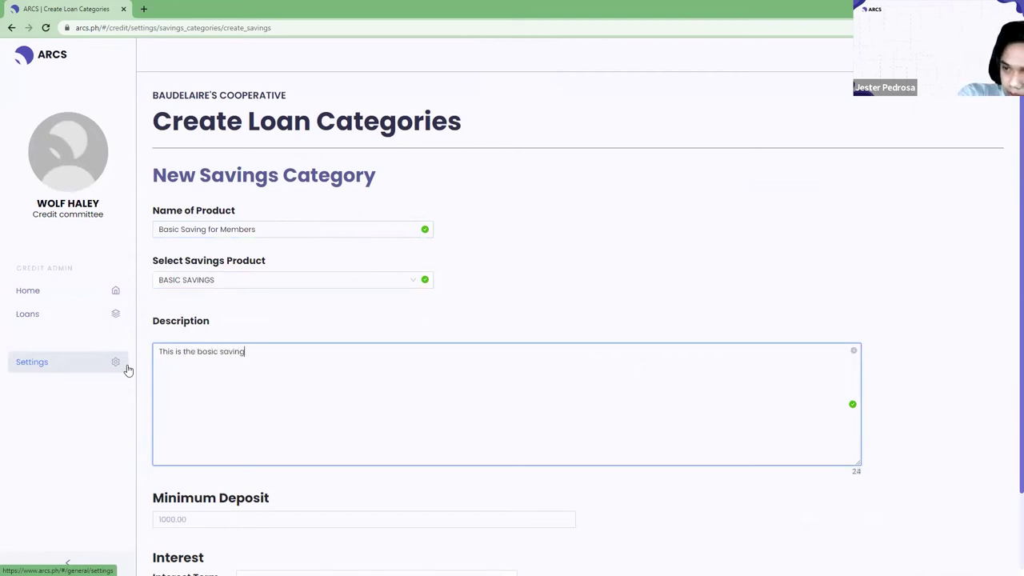
pyautogui.write('s for members of th')
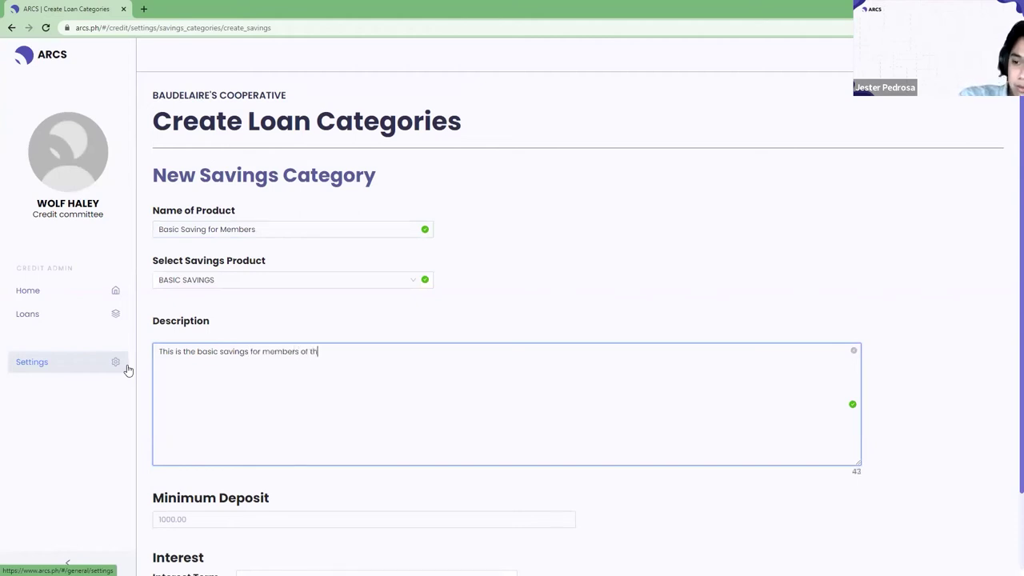
pyautogui.write('ative.')
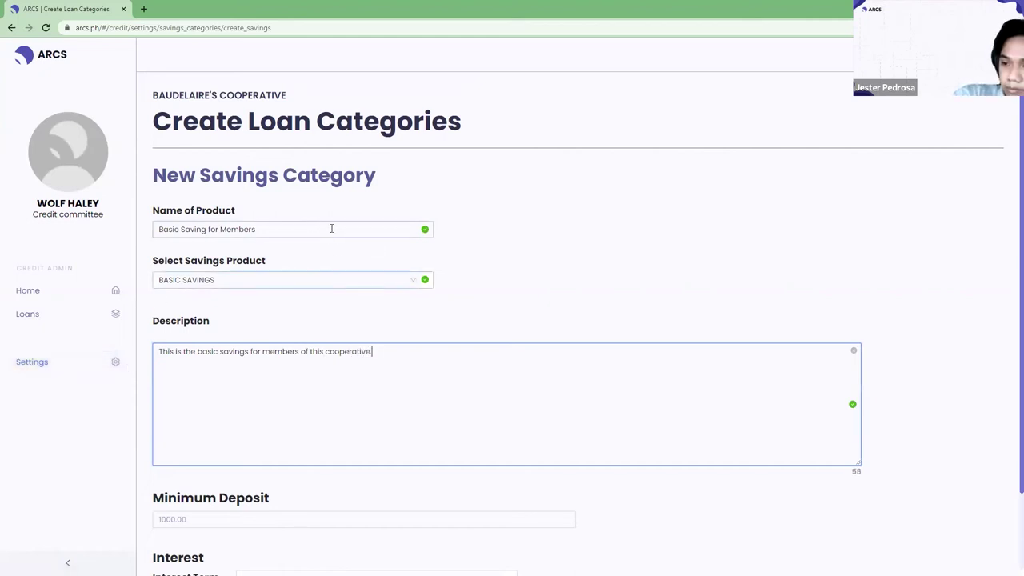
pyautogui.scroll(-2, 331, 261)
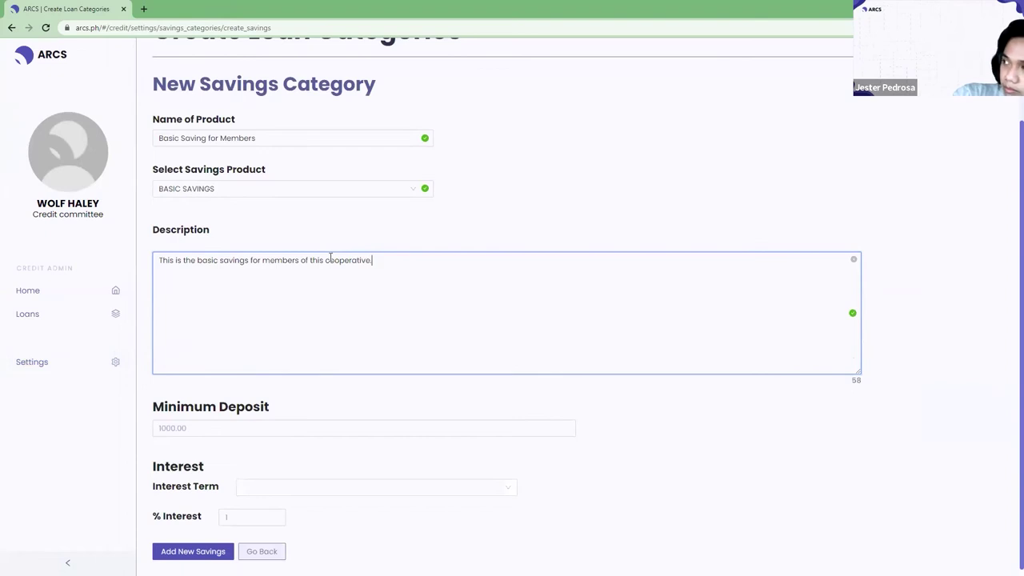
# Set the minimum deposit to 1000.
pyautogui.click(333, 431)
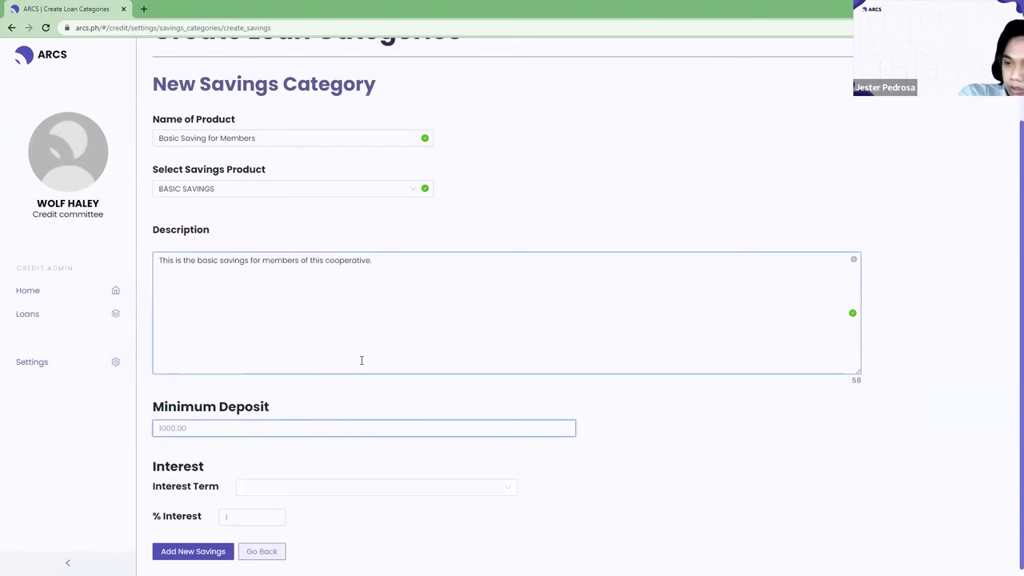
pyautogui.write('1000')
pyautogui.press('BackSpace')
pyautogui.press('BackSpace')
pyautogui.press('BackSpace')
pyautogui.press('BackSpace')
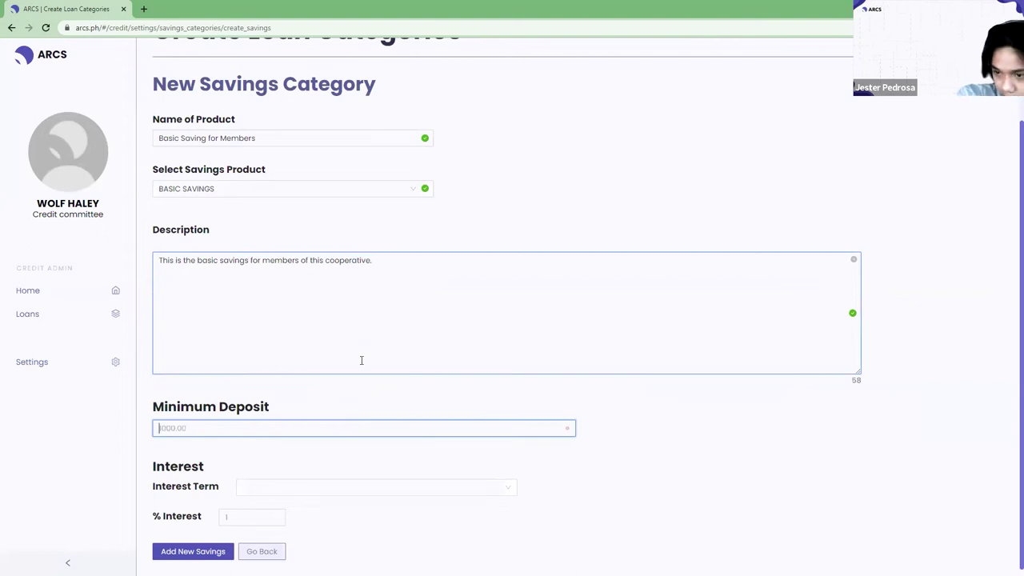
pyautogui.write('5000')
pyautogui.press('BackSpace')
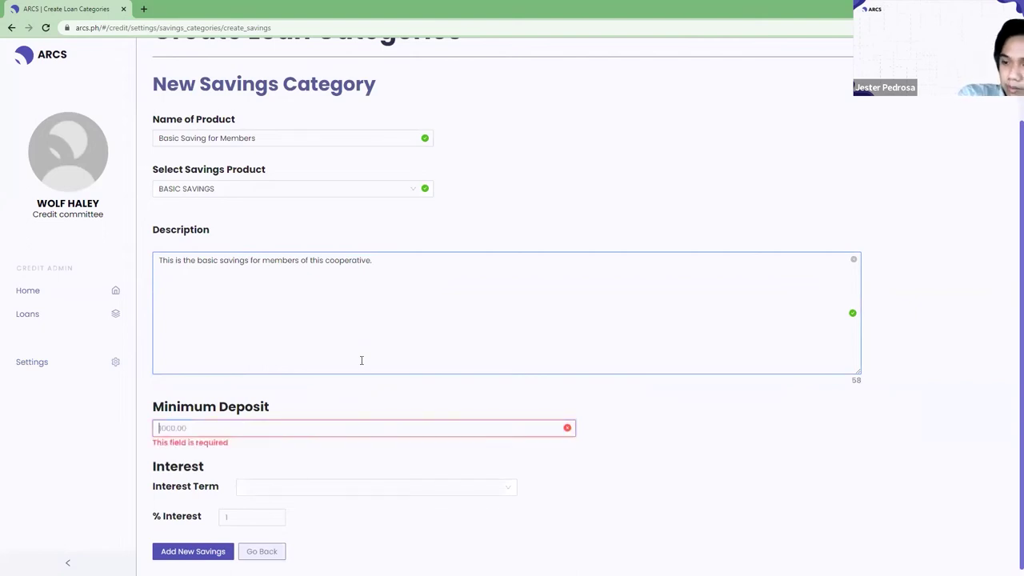
pyautogui.write('1000')
pyautogui.press('Tab')
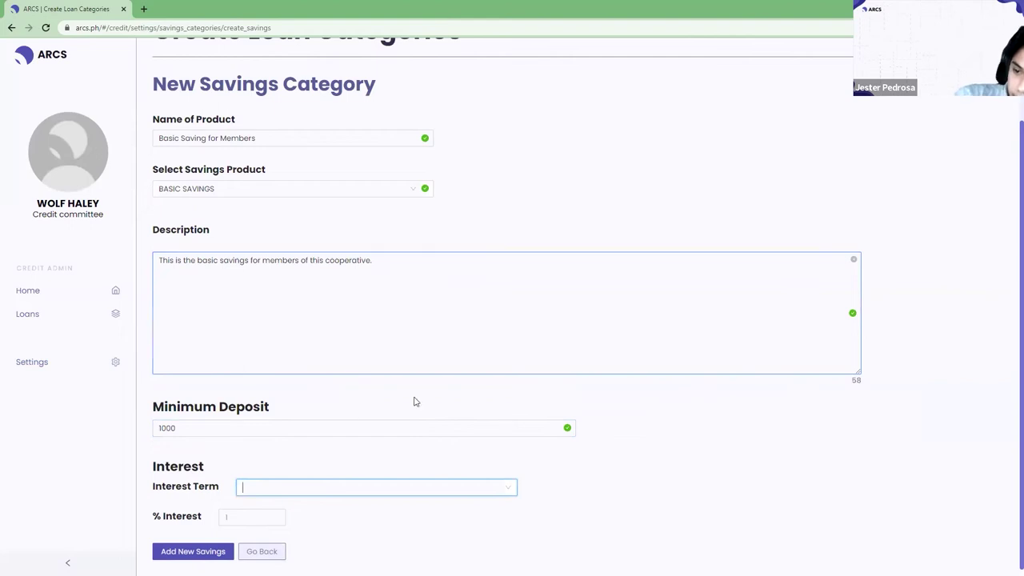
# Choose a Monthly interest term with 2% interest and save the category.
pyautogui.click(511, 488)
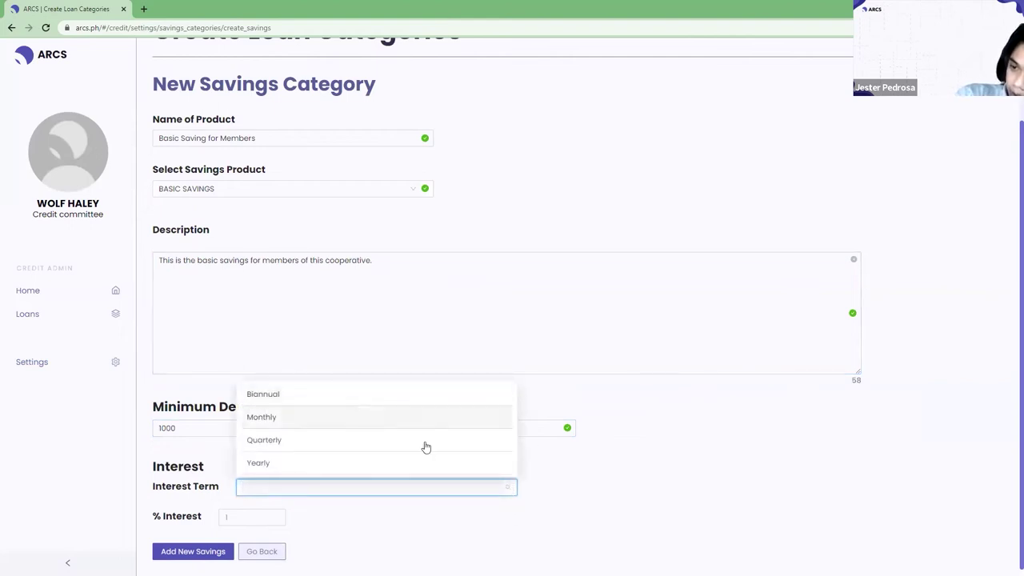
pyautogui.click(300, 425)
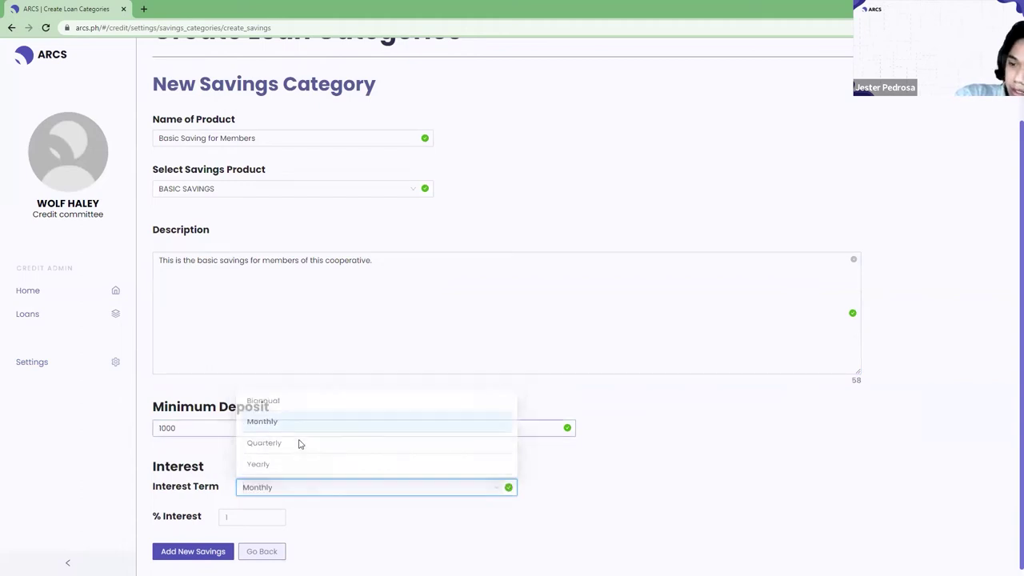
pyautogui.click(248, 517)
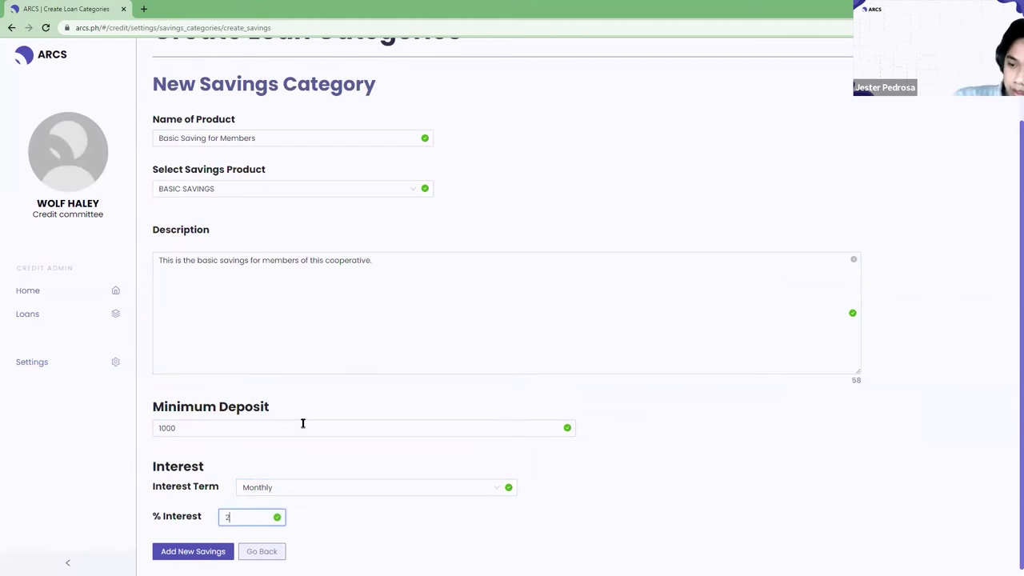
pyautogui.scroll(2, 393, 336)
pyautogui.scroll(-2, 320, 376)
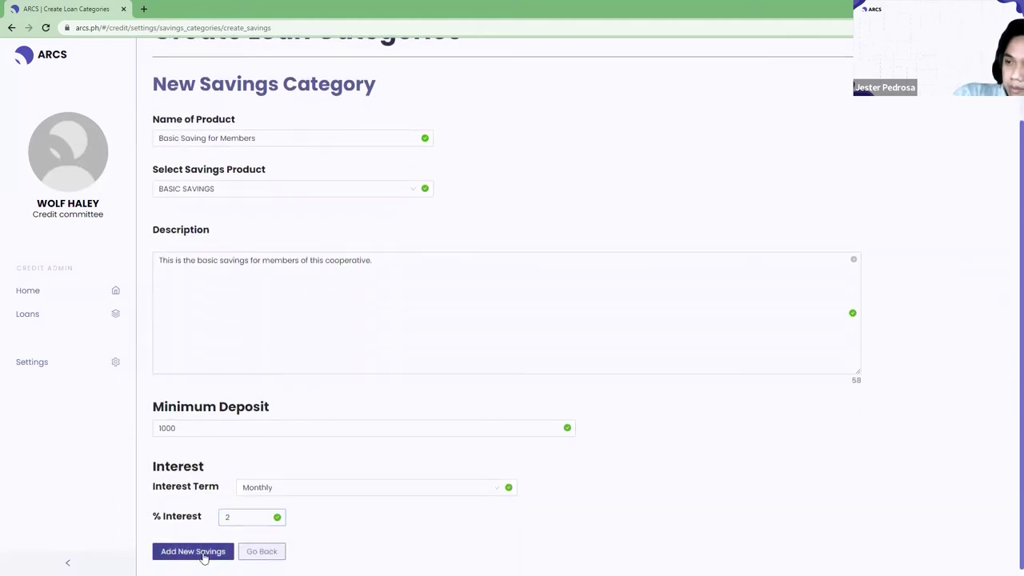
pyautogui.click(203, 552)
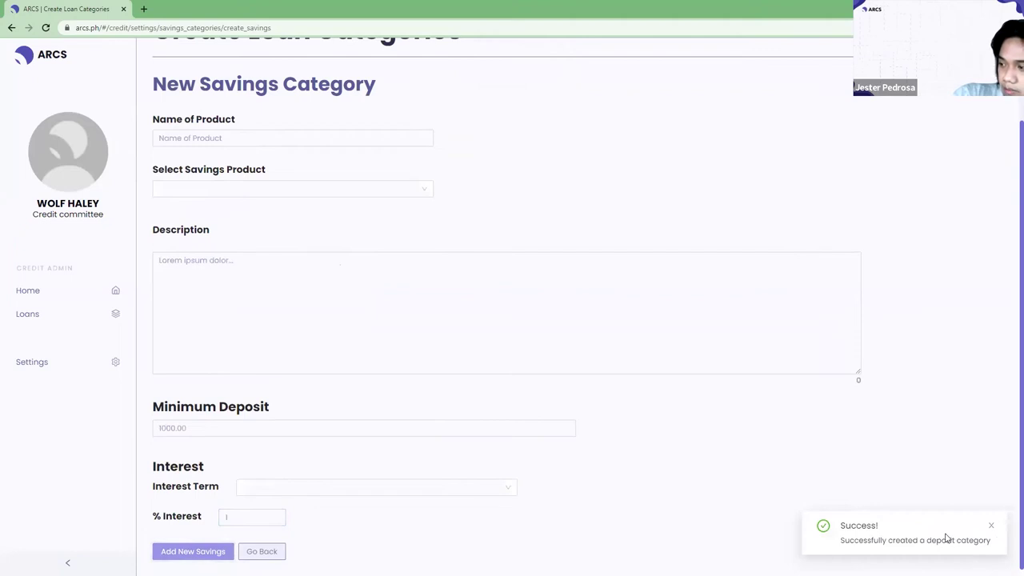
# From Settings, view all savings categories and inspect the first one.
pyautogui.click(60, 373)
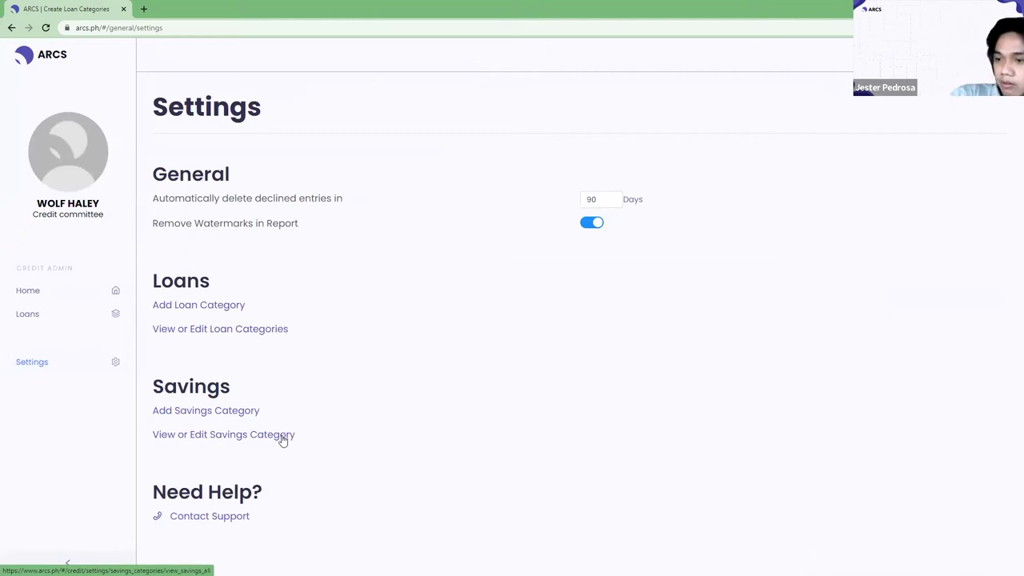
pyautogui.click(282, 436)
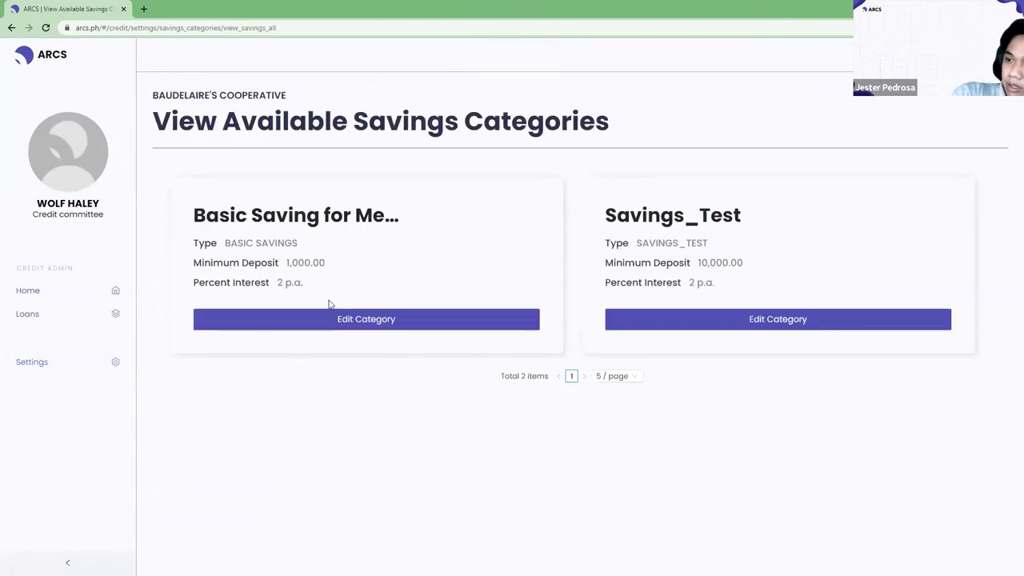
pyautogui.moveTo(206, 215); pyautogui.dragTo(379, 275)
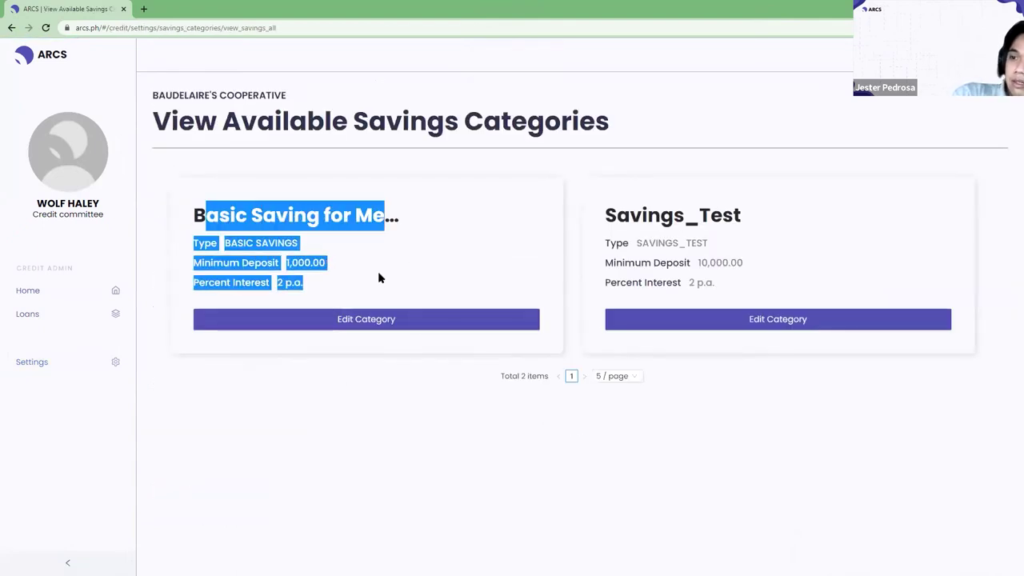
pyautogui.click(201, 200)
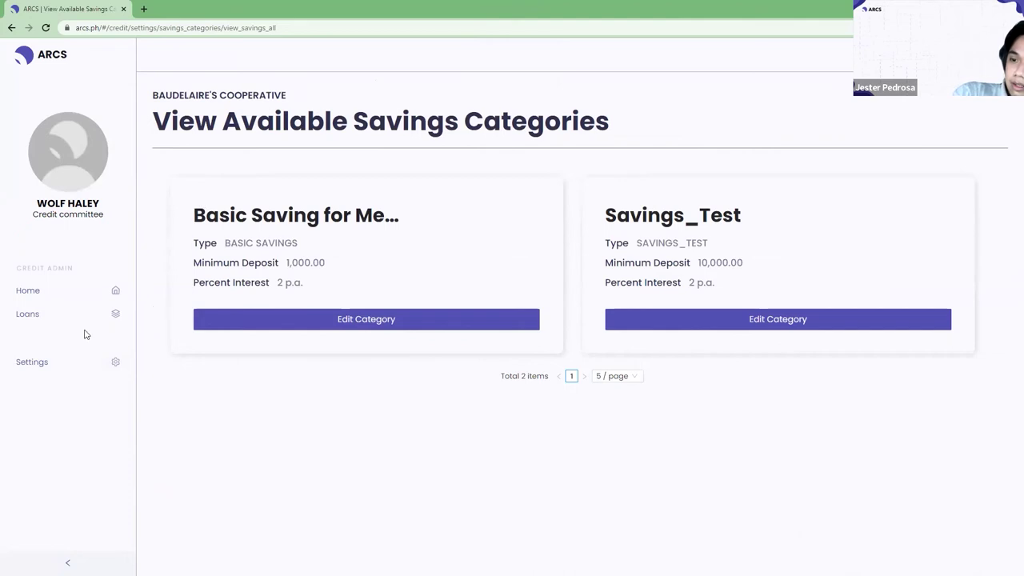
# Open Basic Saving for Members in the edit form and review it without changes.
pyautogui.click(71, 362)
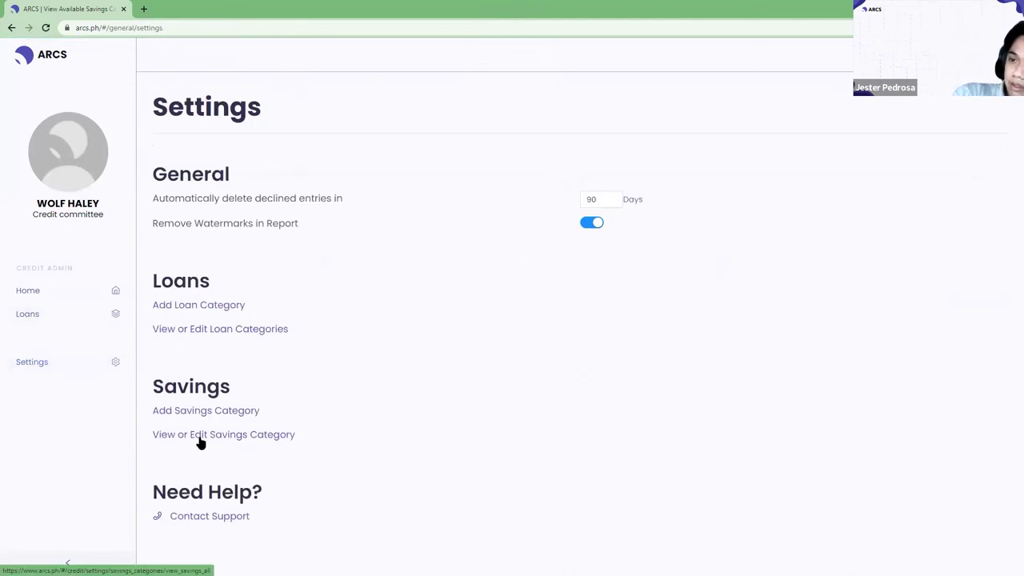
pyautogui.click(200, 438)
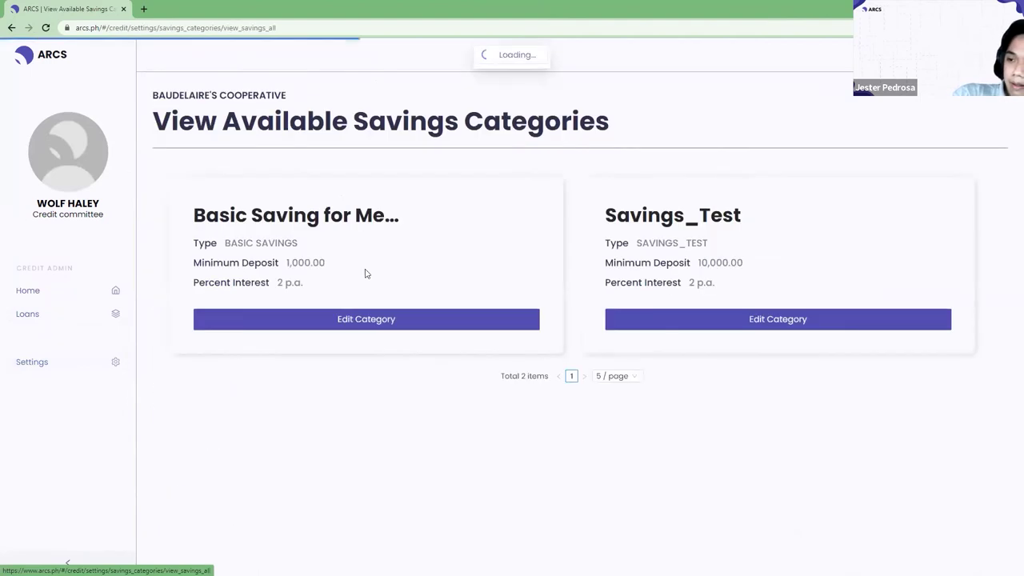
pyautogui.click(371, 320)
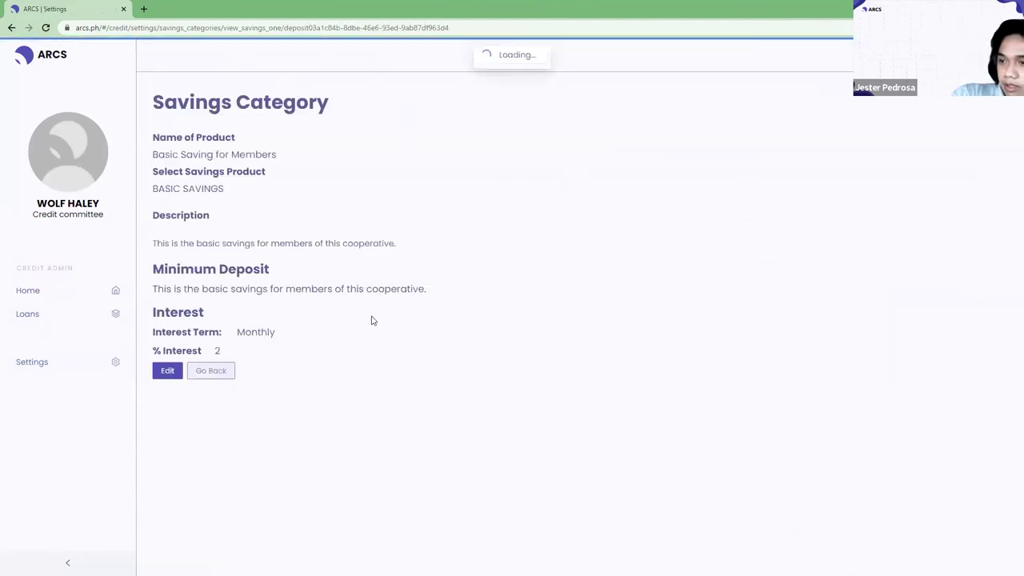
pyautogui.click(167, 370)
pyautogui.scroll(-1, 352, 320)
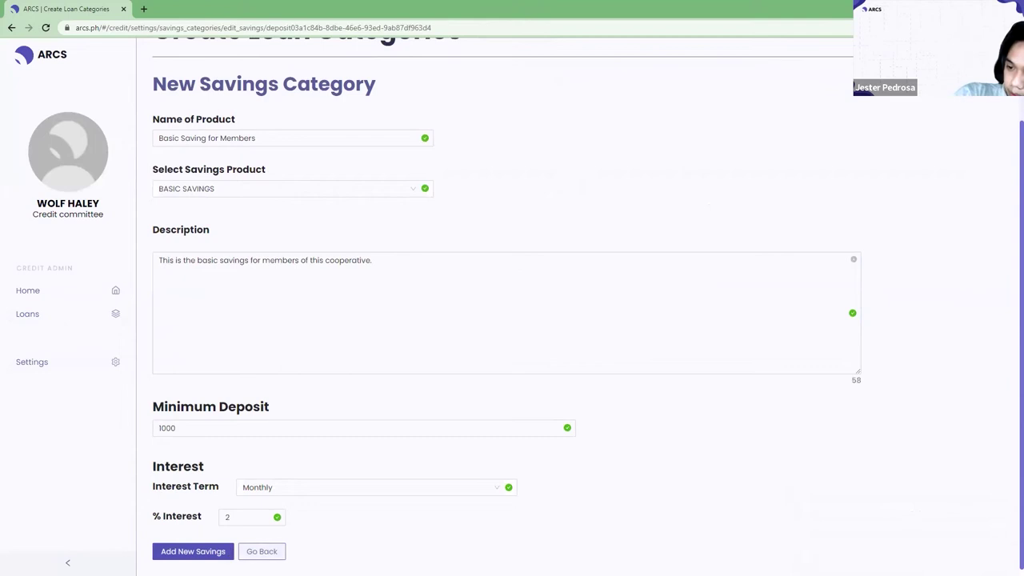
pyautogui.click(261, 551)
# Log out of the Credit Committee account.
pyautogui.click(980, 56)
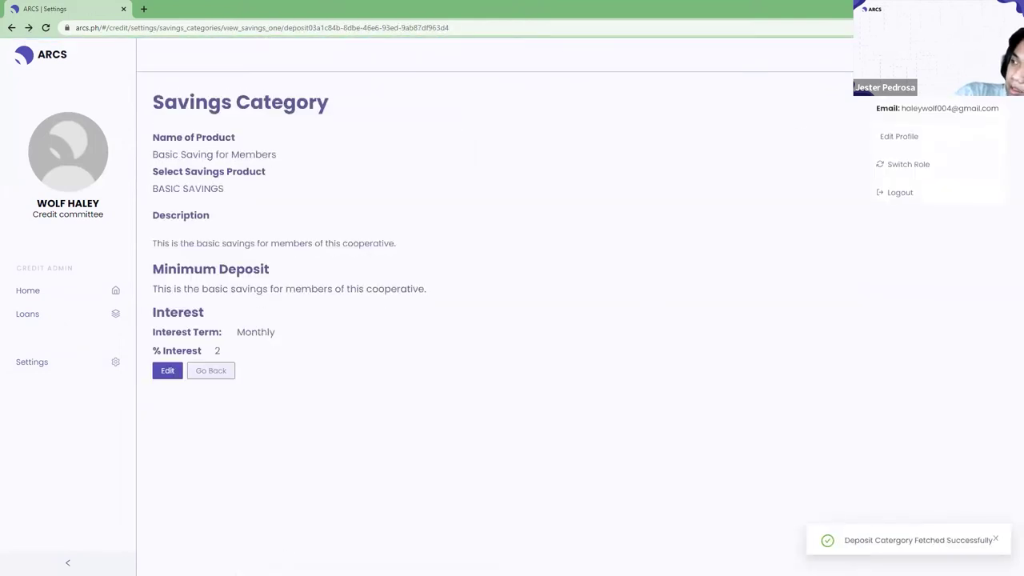
pyautogui.click(903, 195)
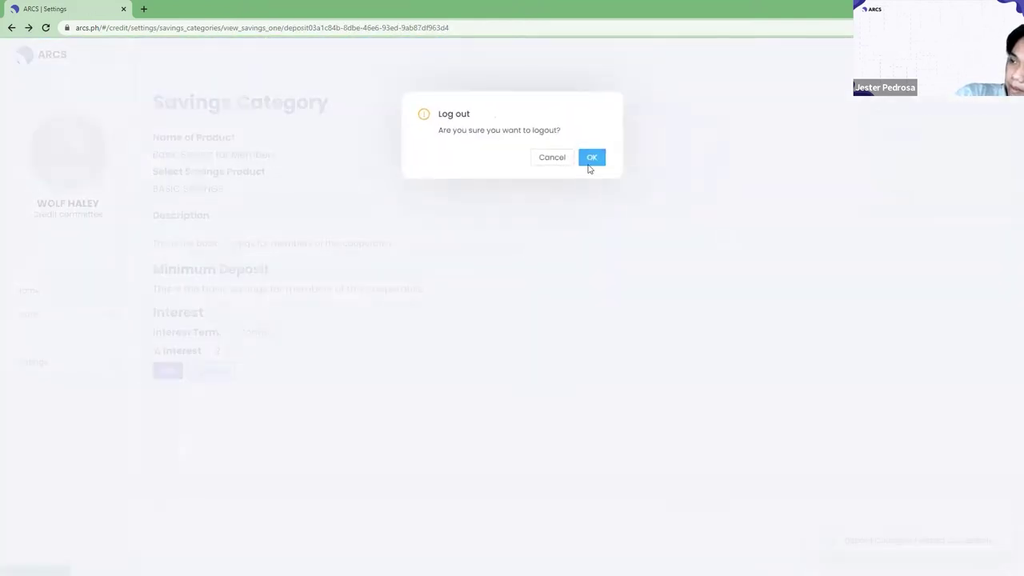
pyautogui.click(596, 160)
# Sign in with the saved member login as Member and open the Savings page.
pyautogui.doubleClick(643, 254)
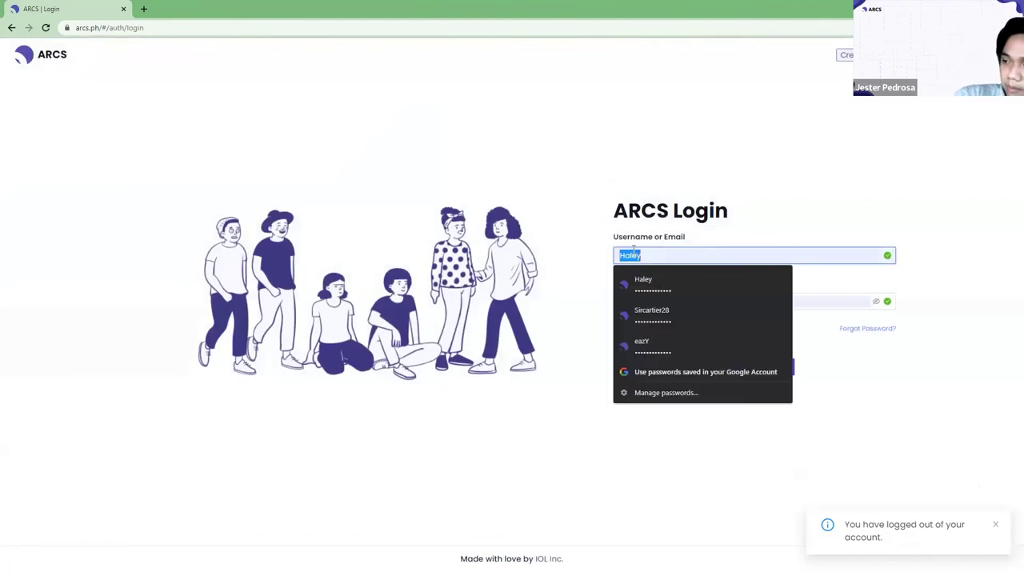
pyautogui.press('Down')
pyautogui.press('Down')
pyautogui.press('Down')
pyautogui.press('Return')
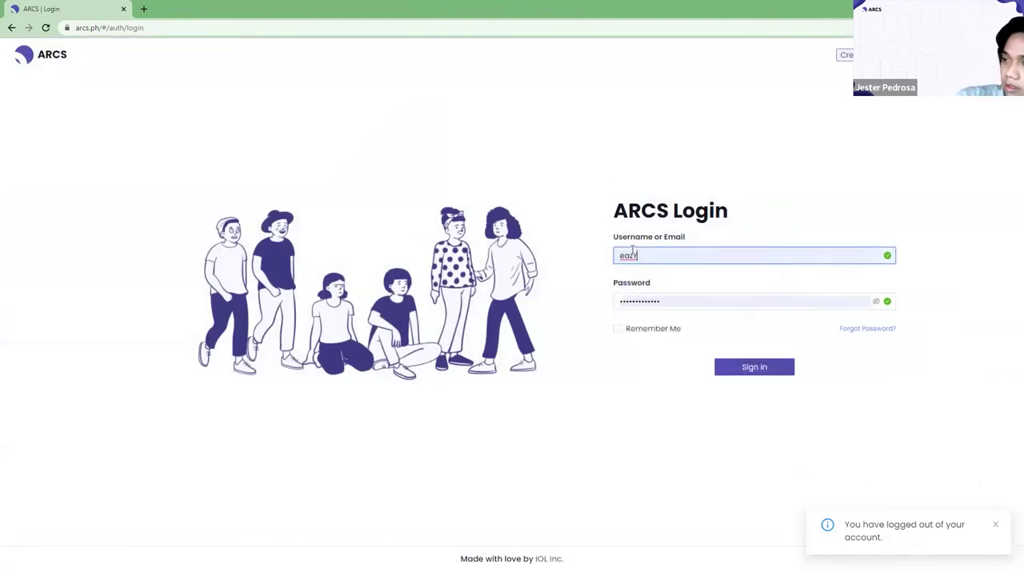
pyautogui.click(730, 366)
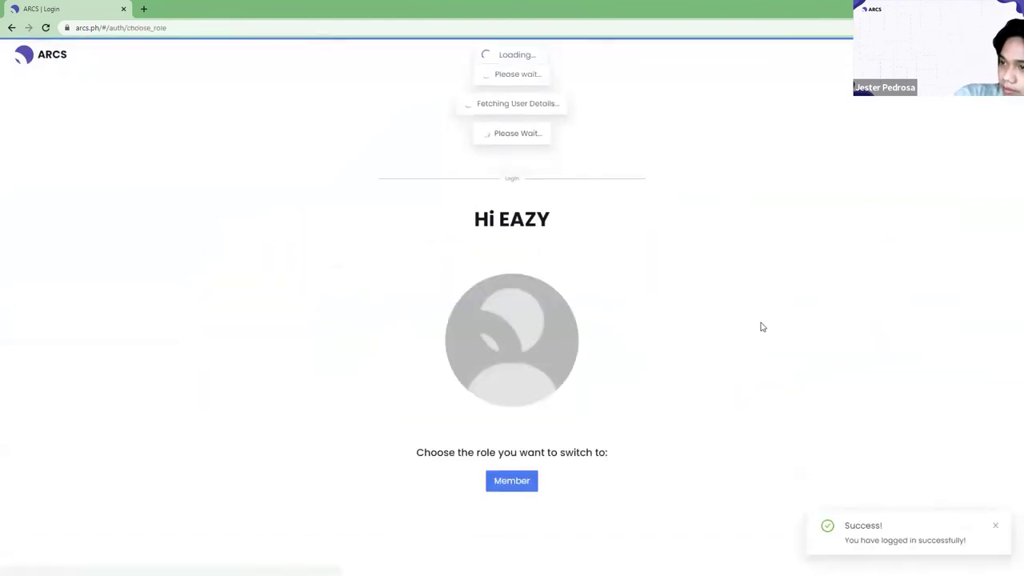
pyautogui.click(536, 482)
pyautogui.click(598, 164)
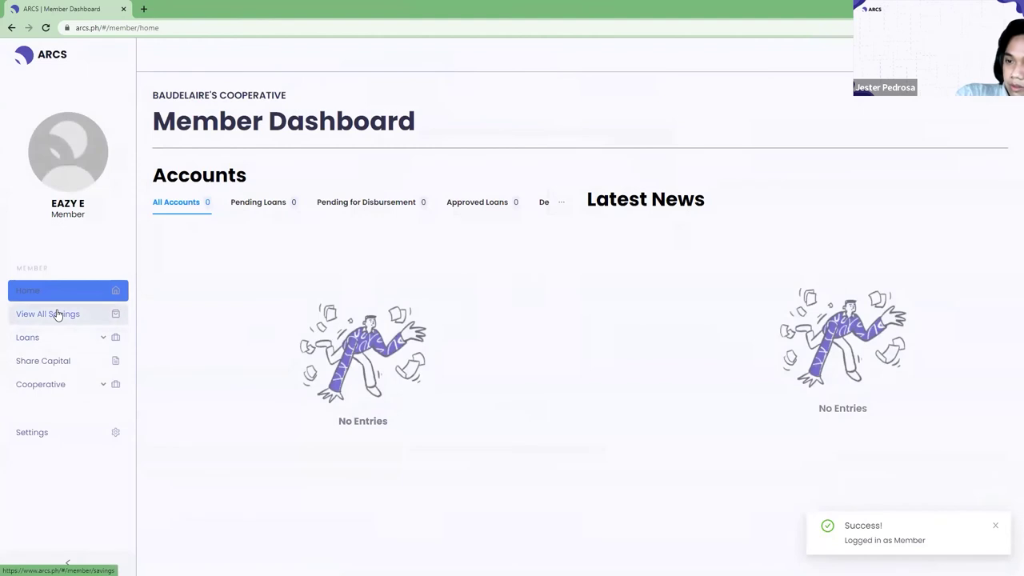
pyautogui.moveTo(58, 315); pyautogui.dragTo(206, 315)
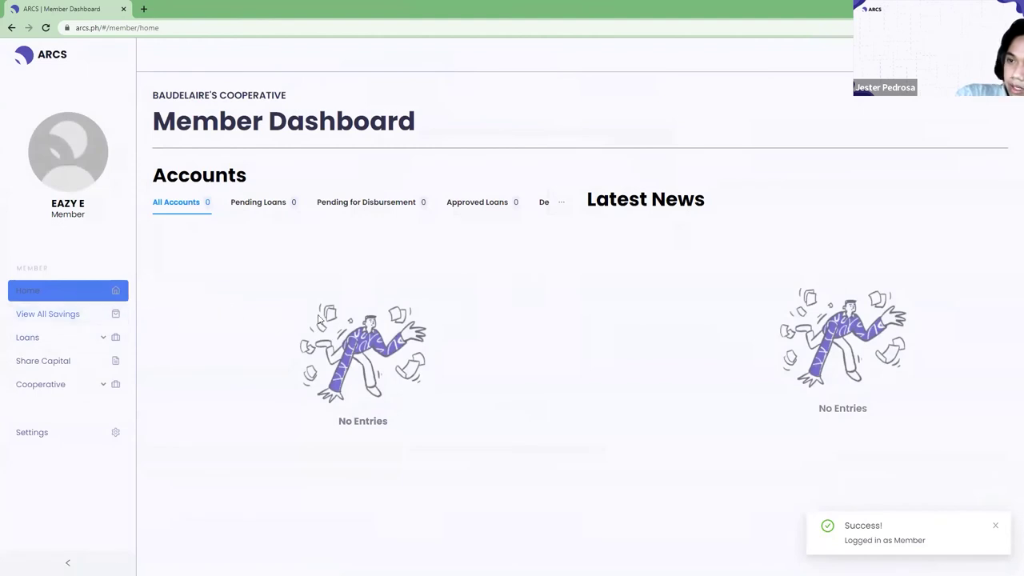
pyautogui.click(58, 313)
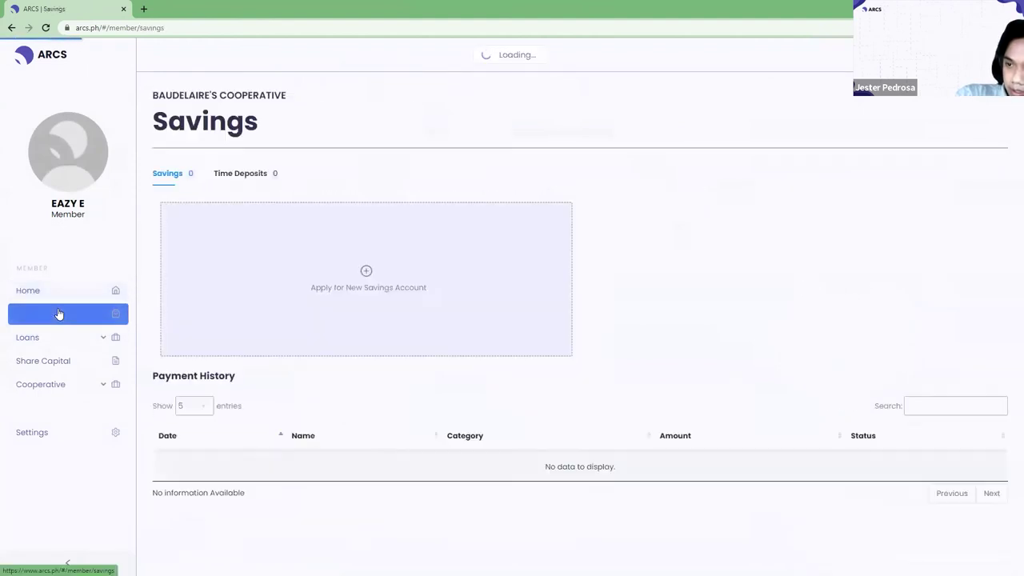
# Apply for a new savings account using the Direct to Co-op over-the-counter option.
pyautogui.click(366, 272)
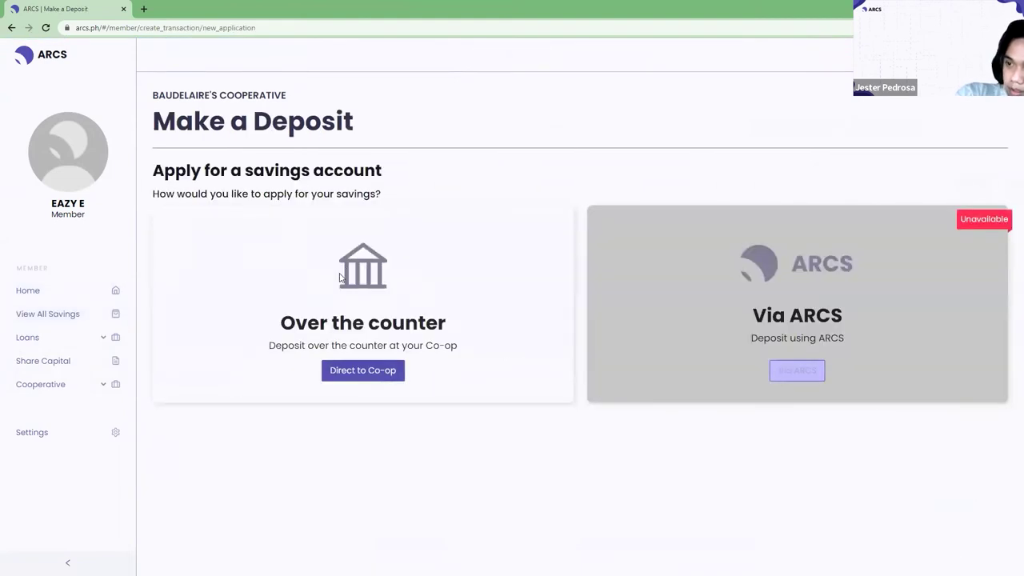
pyautogui.click(363, 373)
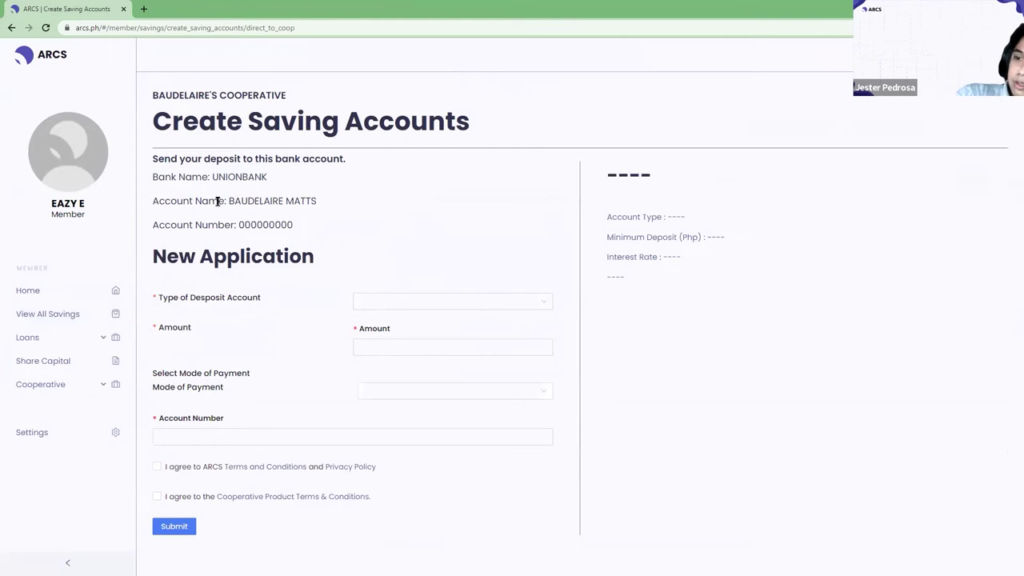
# Select Basic Saving for Members as the account type with a 1000 deposit amount.
pyautogui.click(547, 301)
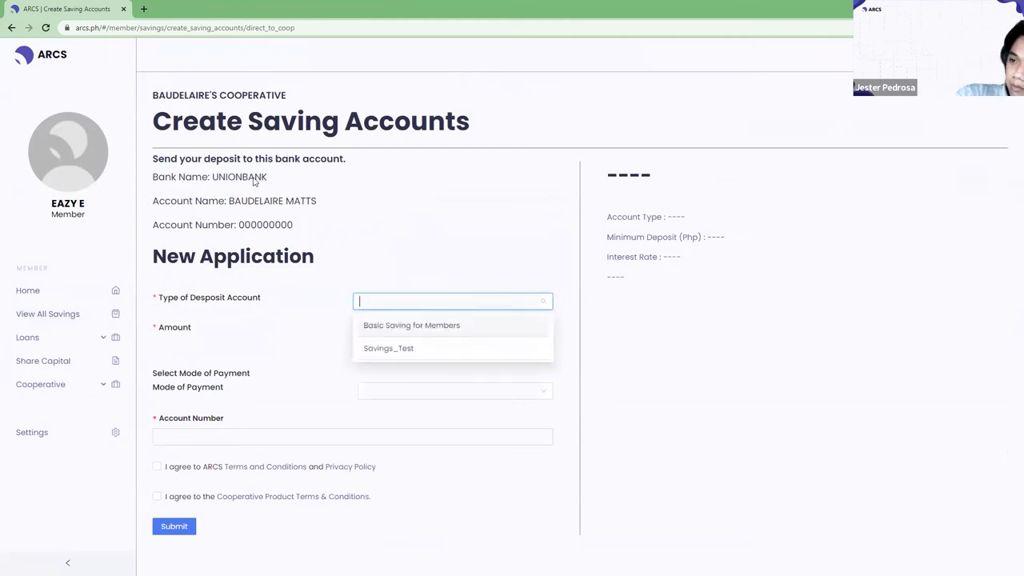
pyautogui.click(408, 325)
pyautogui.click(404, 344)
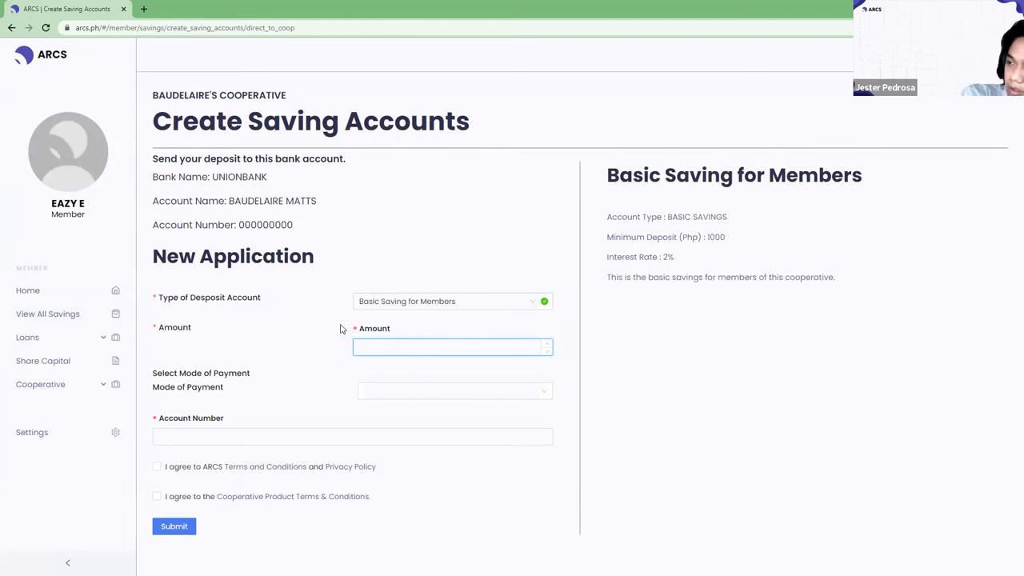
pyautogui.write('10000')
pyautogui.press('BackSpace')
pyautogui.press('Tab')
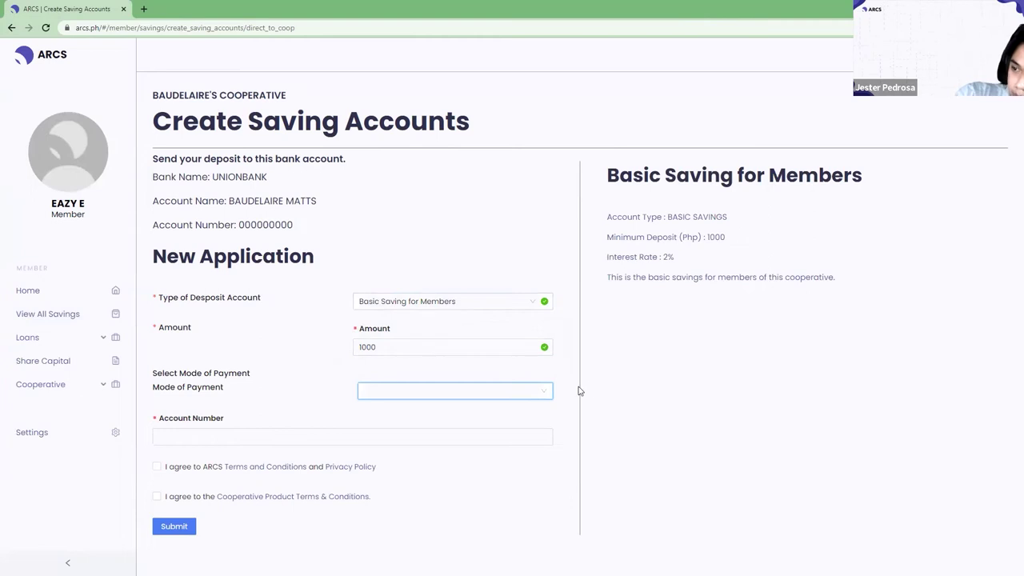
# Choose Cash payment and accept both the ARCS and cooperative product terms.
pyautogui.click(546, 390)
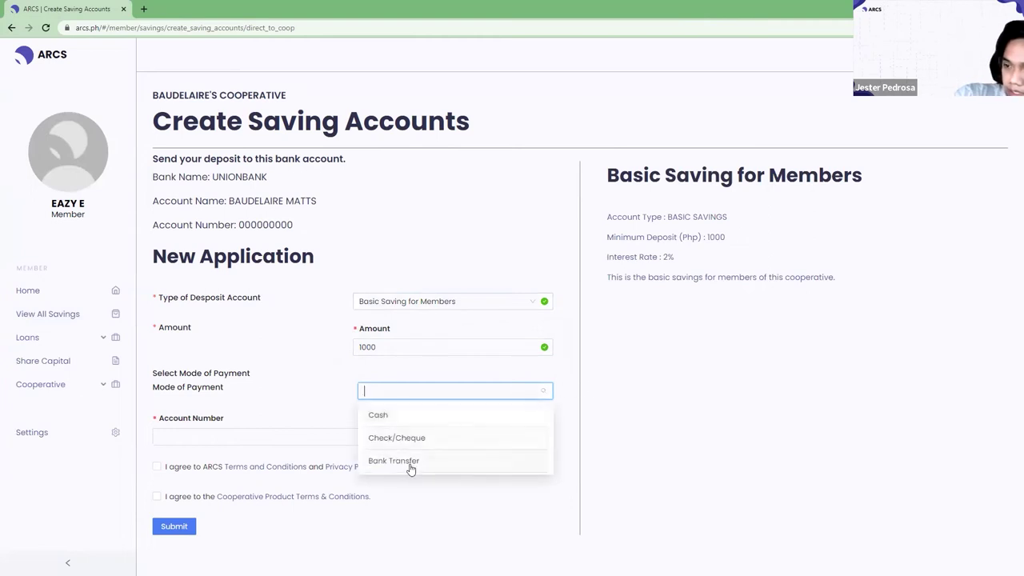
pyautogui.click(415, 418)
pyautogui.click(471, 386)
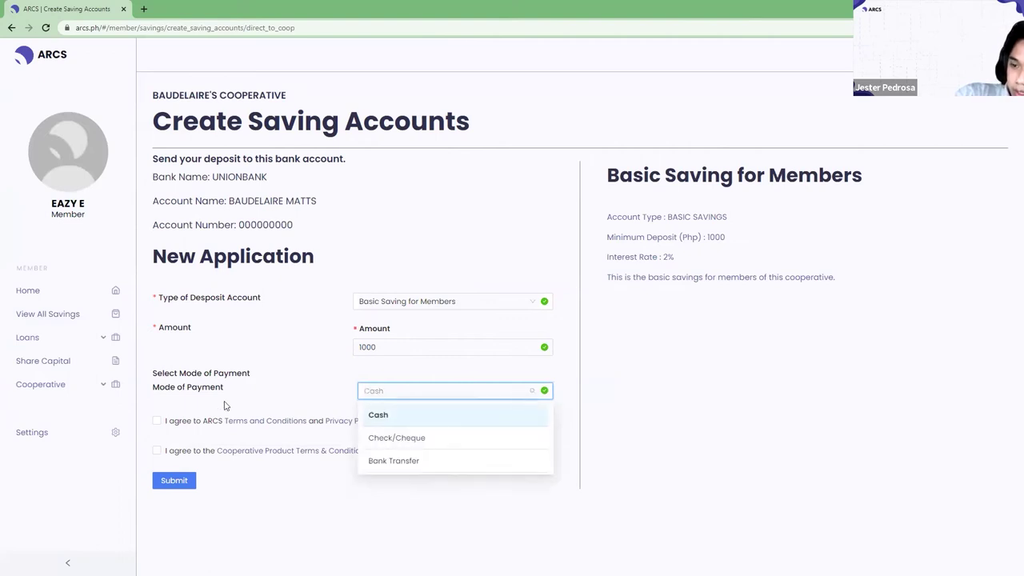
pyautogui.click(157, 420)
pyautogui.click(157, 450)
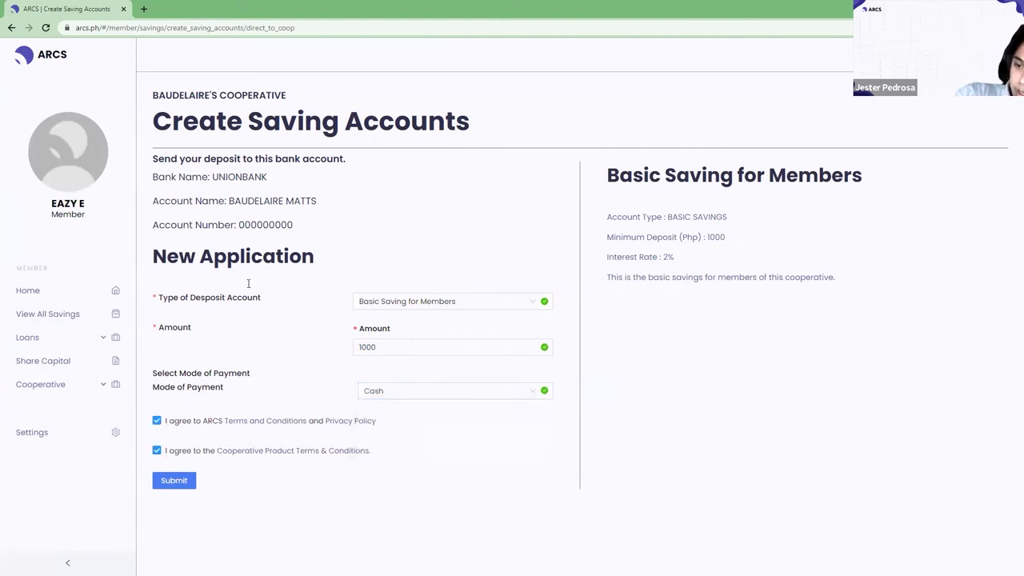
# Review the co-op's bank details, reselect Cash as payment mode, and submit.
pyautogui.moveTo(147, 178); pyautogui.dragTo(332, 235)
pyautogui.click(533, 390)
pyautogui.click(496, 391)
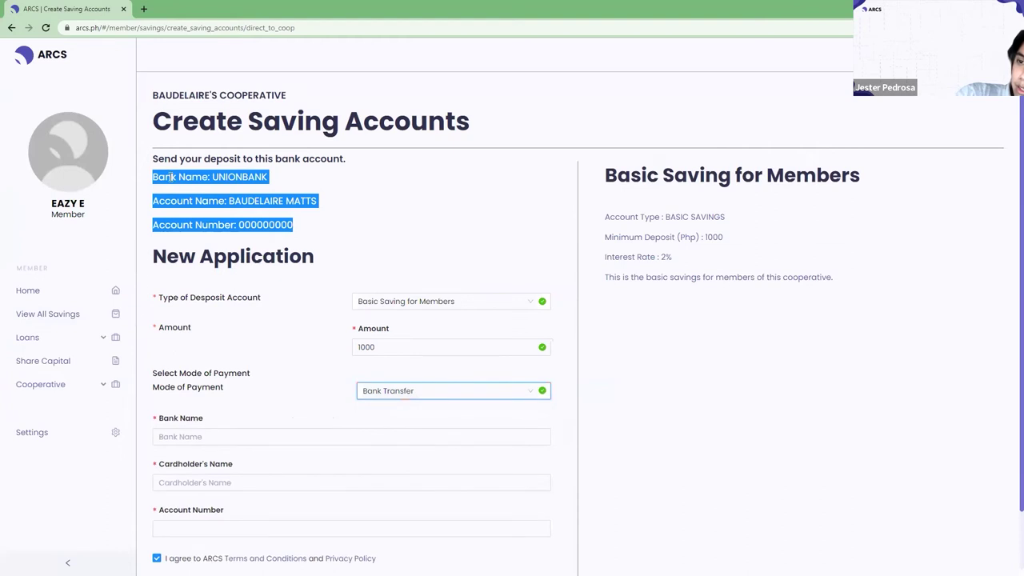
pyautogui.moveTo(150, 176); pyautogui.dragTo(271, 199)
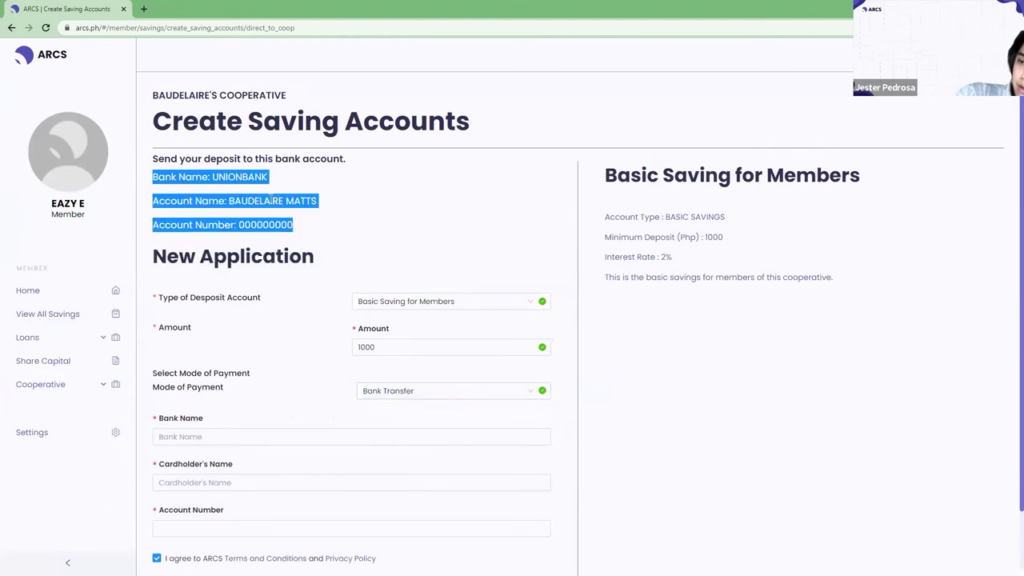
pyautogui.moveTo(316, 242); pyautogui.dragTo(179, 168)
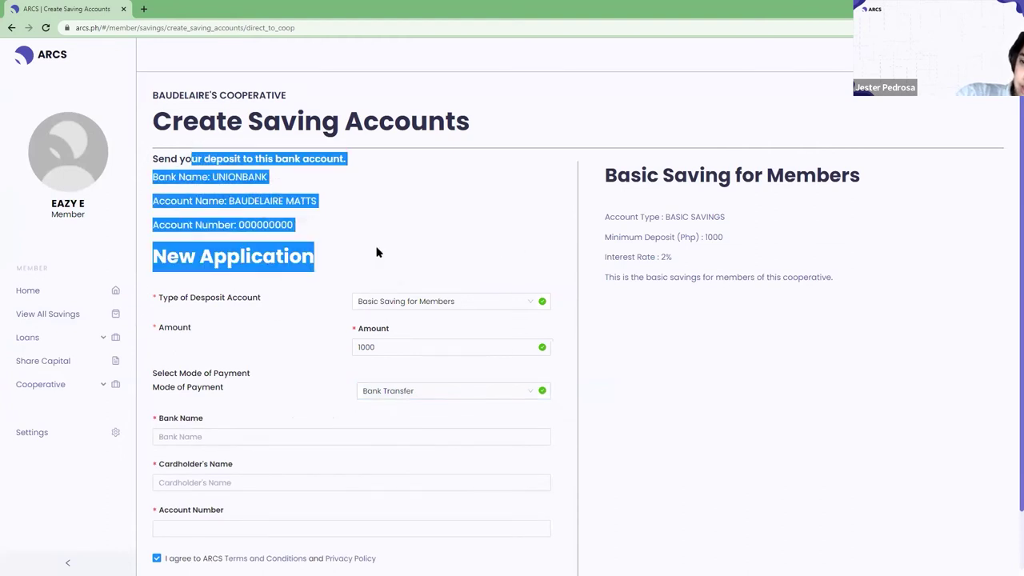
pyautogui.click(515, 391)
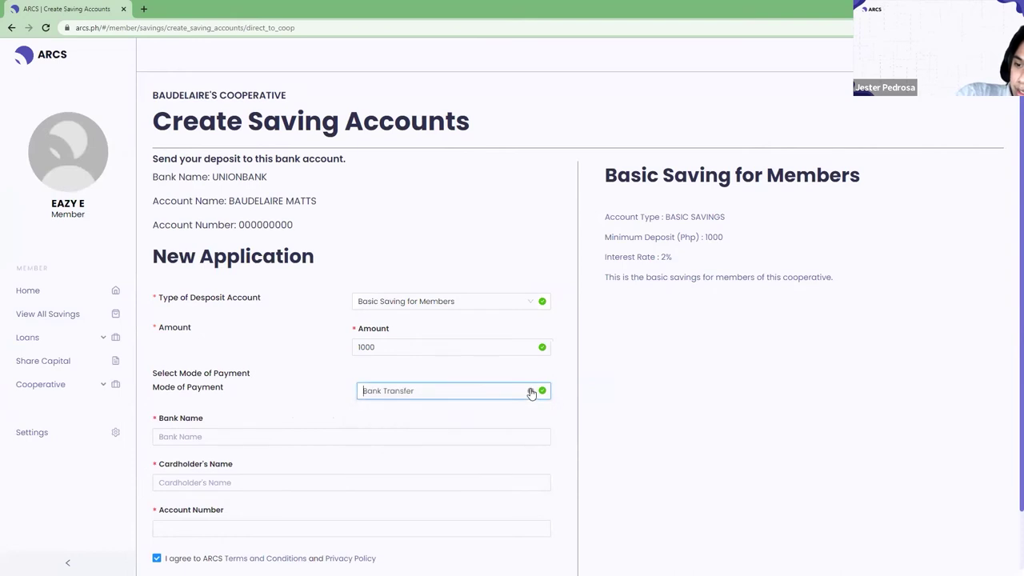
pyautogui.click(531, 390)
pyautogui.click(531, 395)
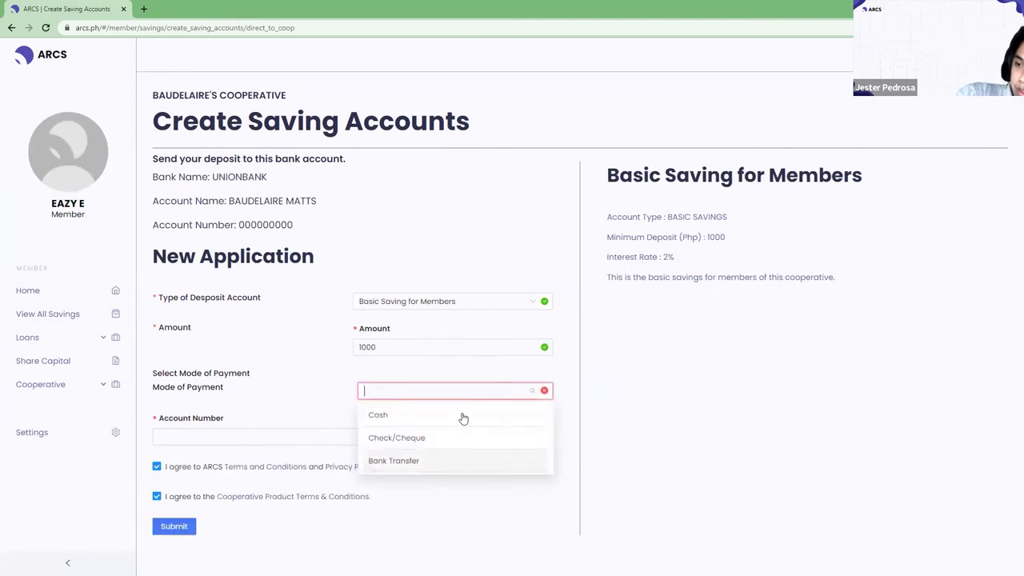
pyautogui.click(389, 415)
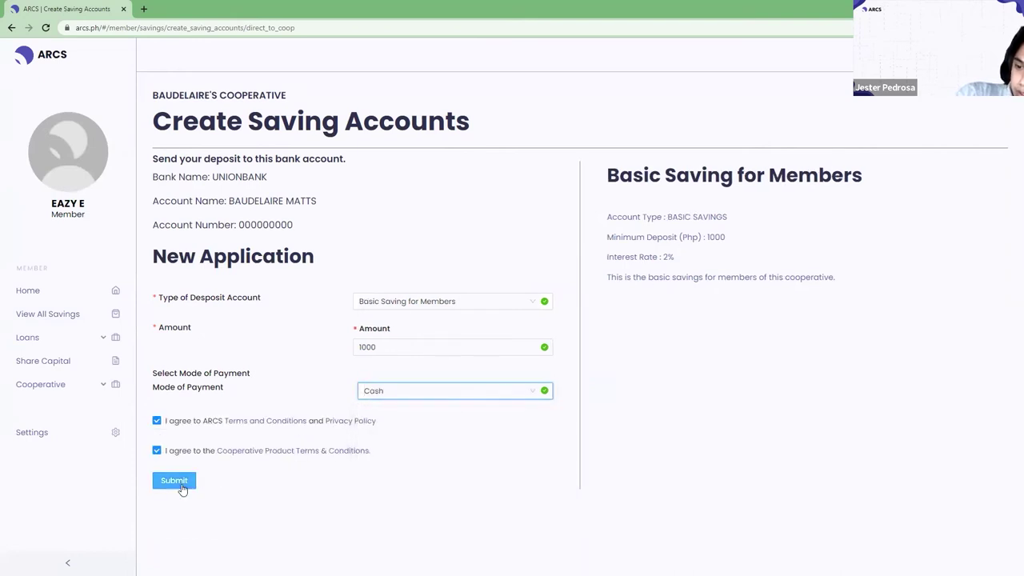
pyautogui.click(183, 484)
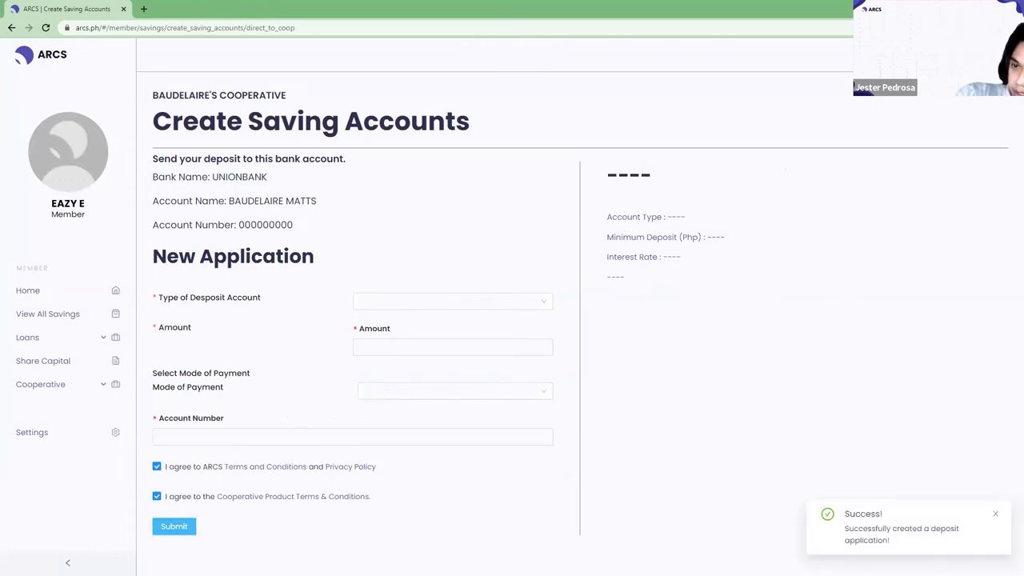
# Check the dashboard's Declined, Approved, Pending for Disbursement and Pending Loans lists, then open Savings.
pyautogui.moveTo(838, 516); pyautogui.dragTo(896, 544)
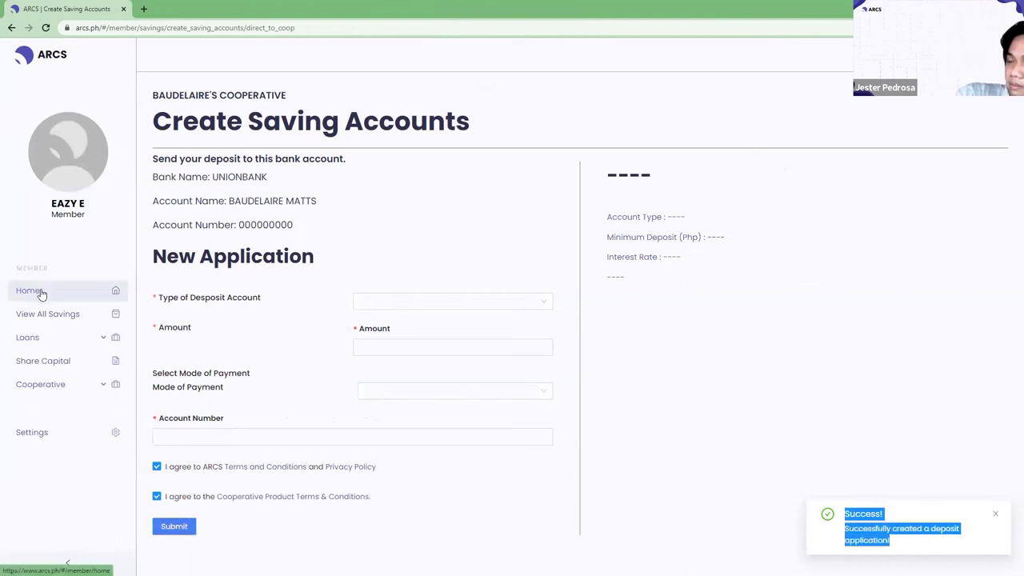
pyautogui.click(42, 291)
pyautogui.moveTo(549, 210)
pyautogui.click(578, 224)
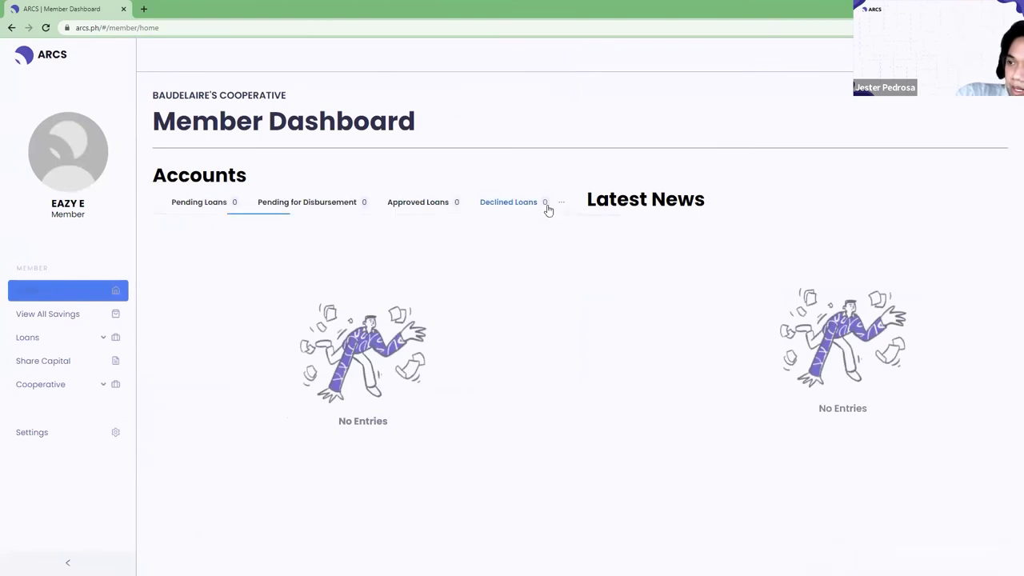
pyautogui.click(391, 213)
pyautogui.click(328, 213)
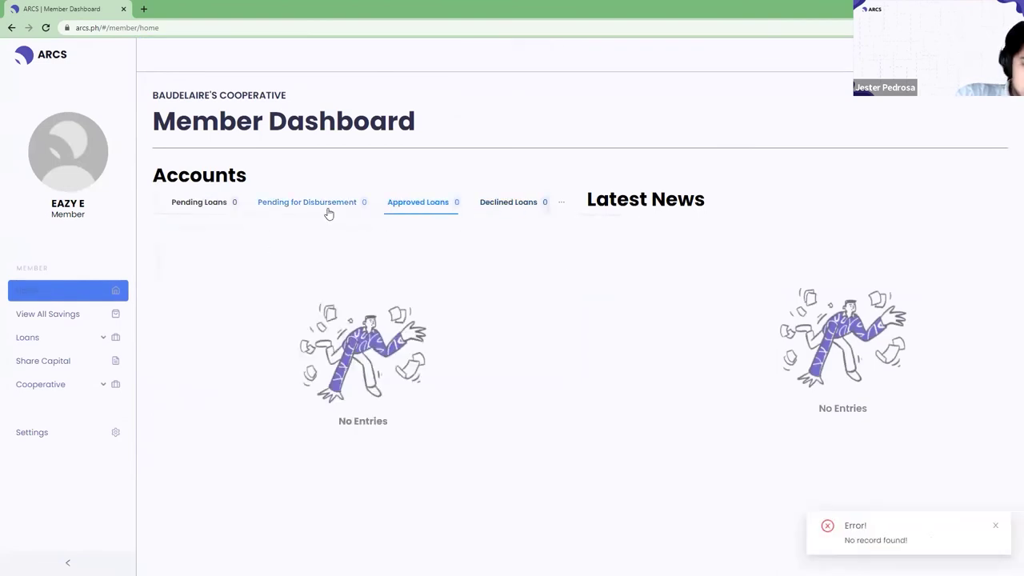
pyautogui.click(206, 205)
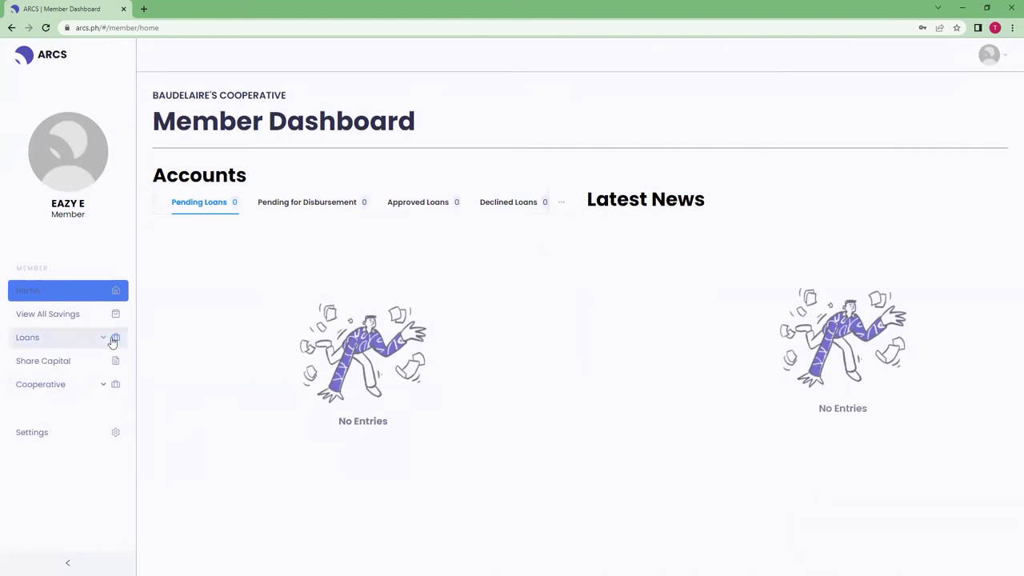
pyautogui.click(69, 316)
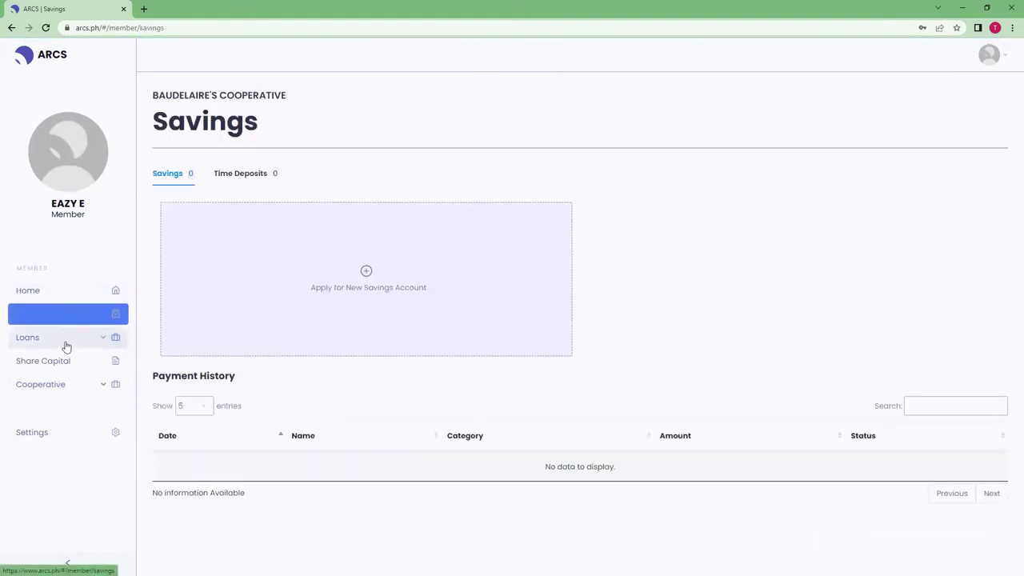
pyautogui.click(73, 349)
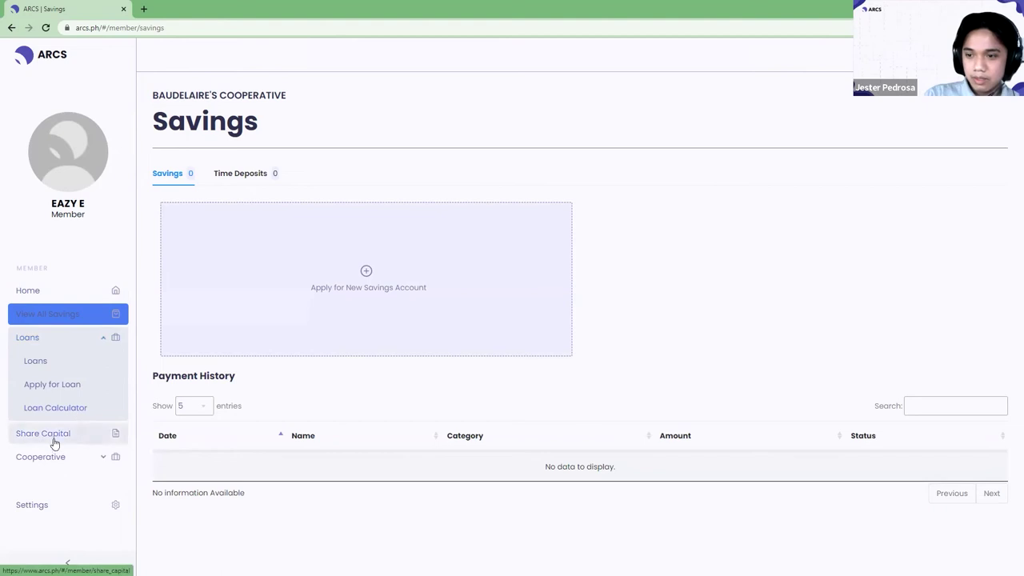
pyautogui.click(61, 293)
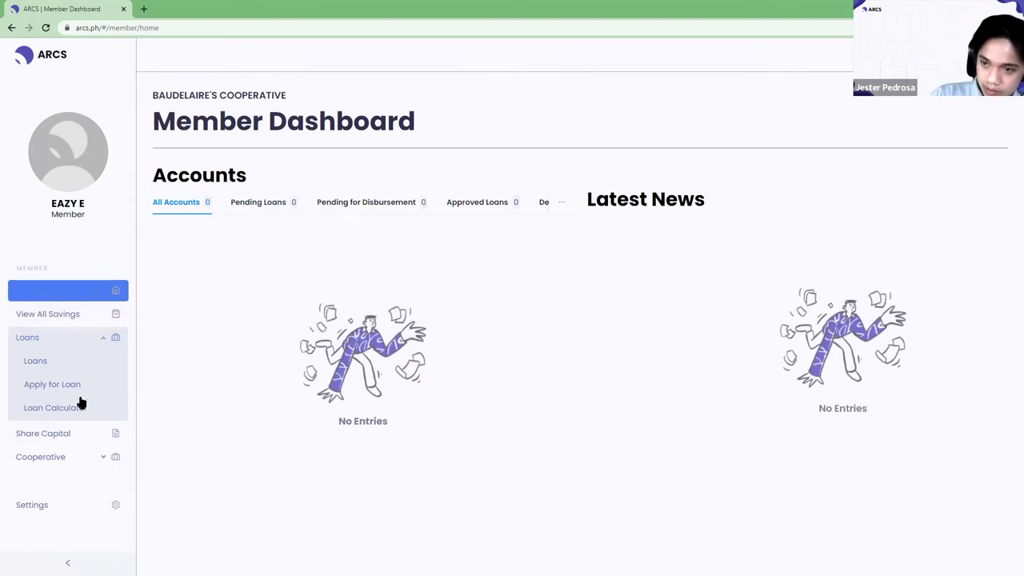
pyautogui.click(64, 316)
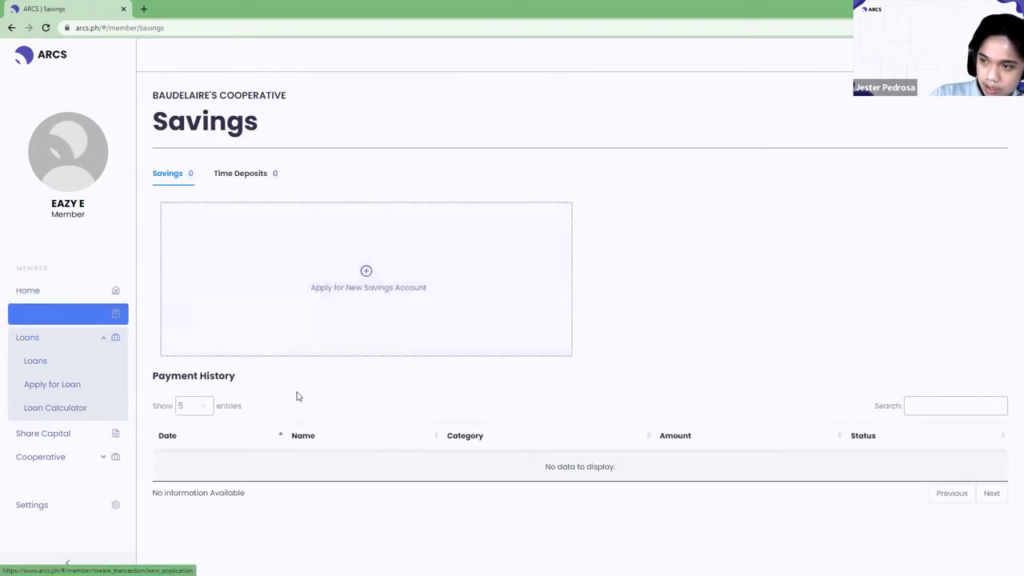
pyautogui.click(386, 310)
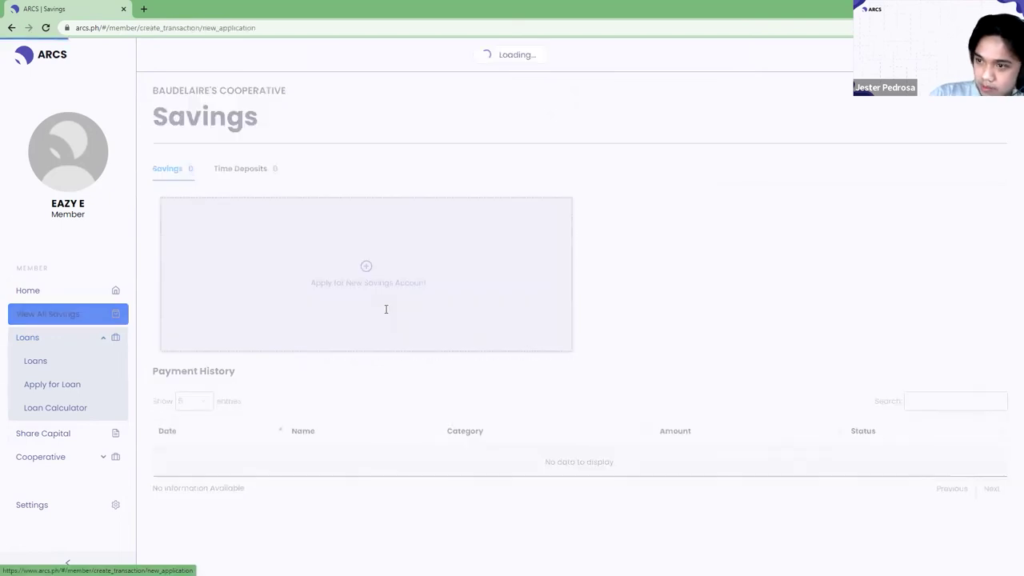
pyautogui.click(390, 369)
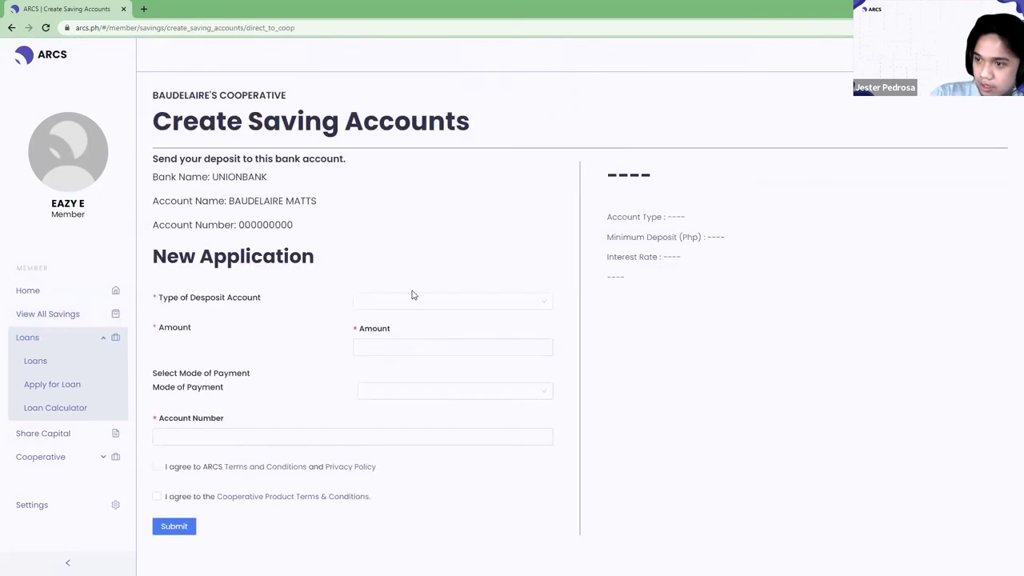
pyautogui.click(545, 302)
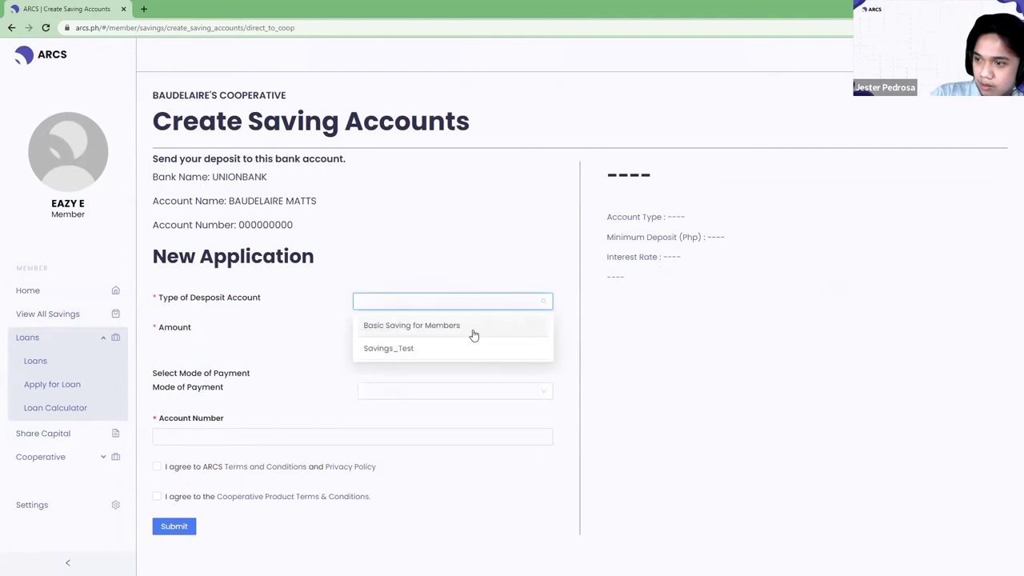
pyautogui.click(528, 227)
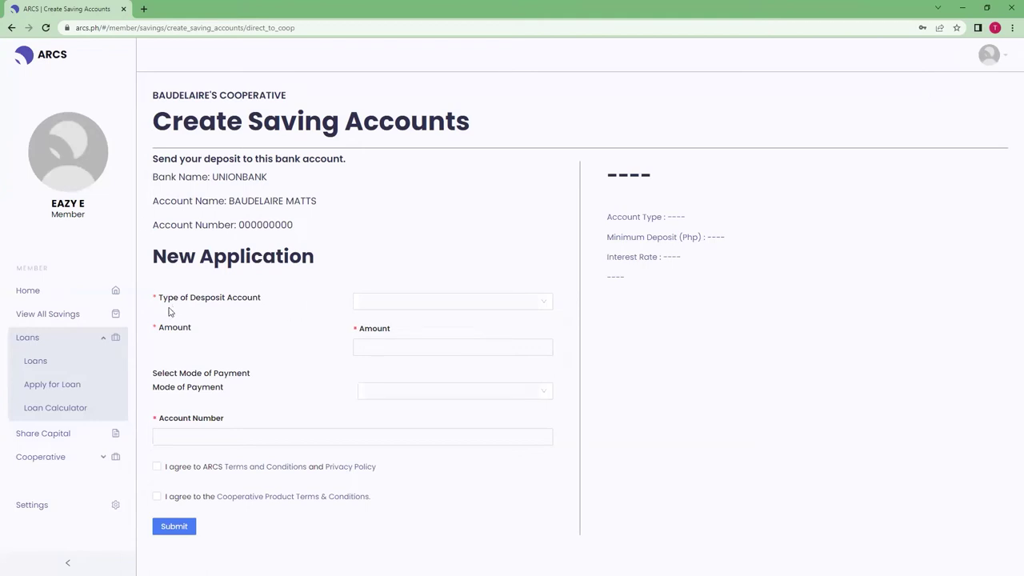
pyautogui.click(77, 292)
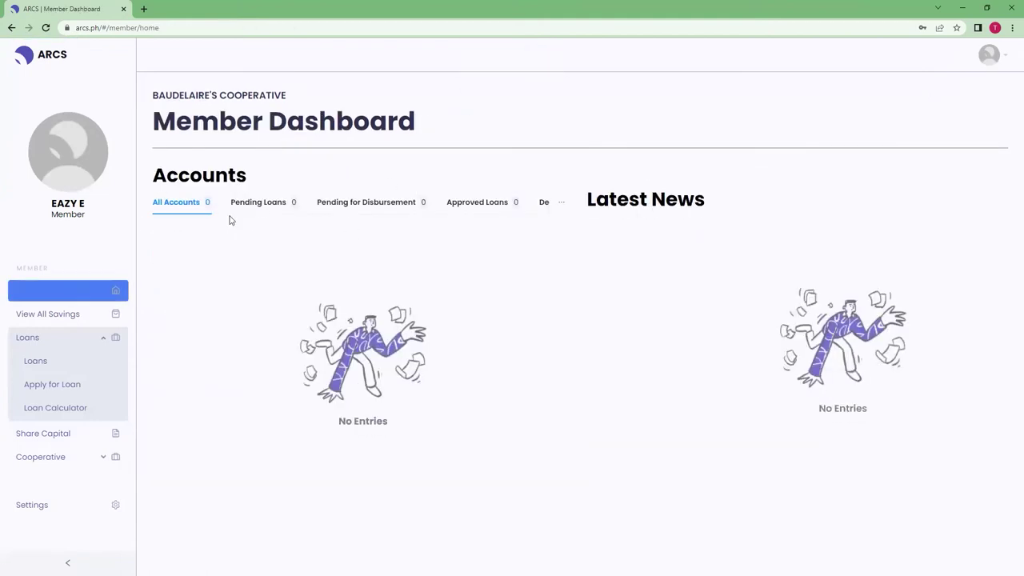
pyautogui.click(266, 205)
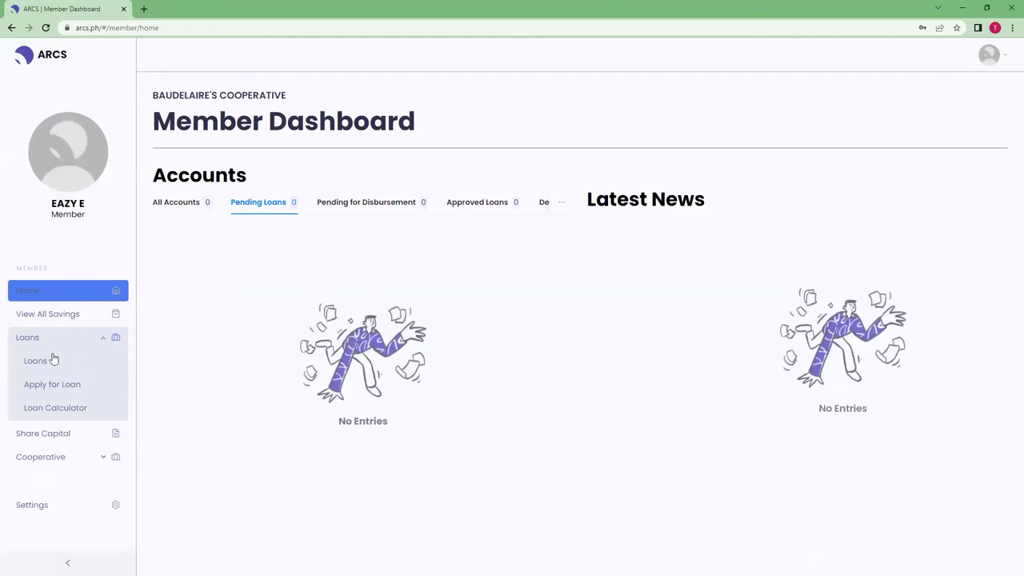
pyautogui.click(61, 442)
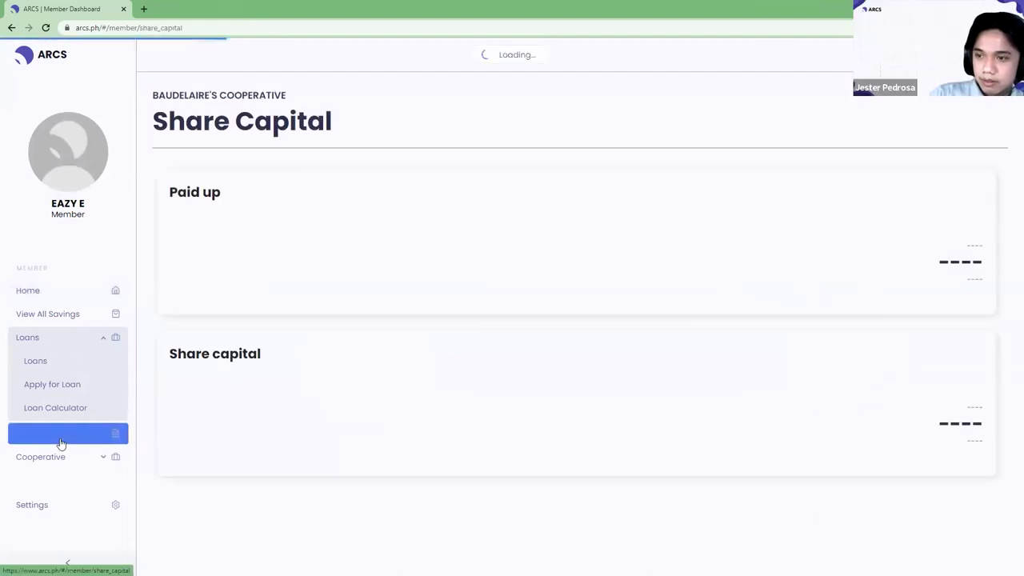
pyautogui.click(72, 292)
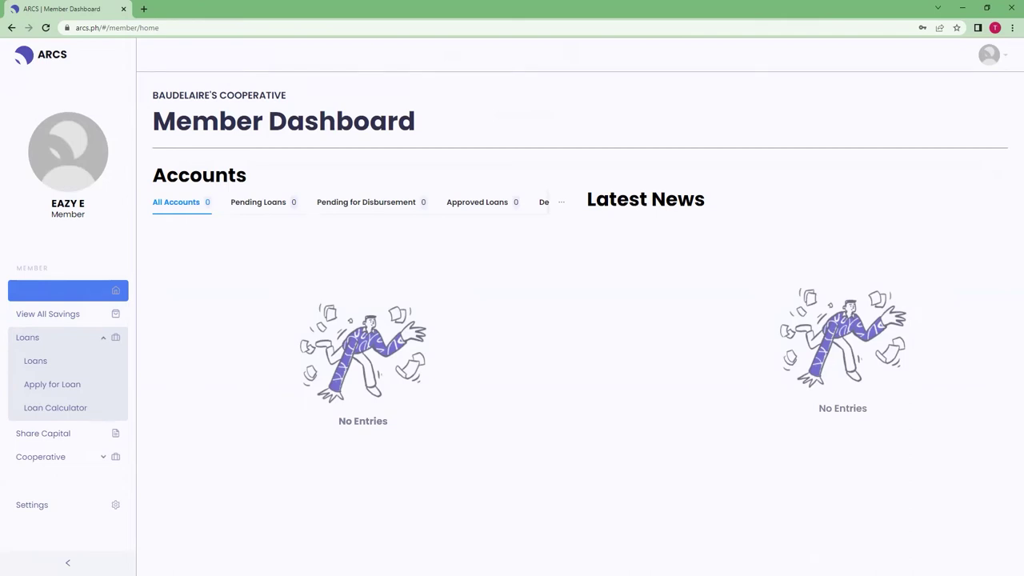
# Visit the savings page, Home and Pending Loans, then open Apply for Loan and the Loan Calculator.
pyautogui.click(80, 317)
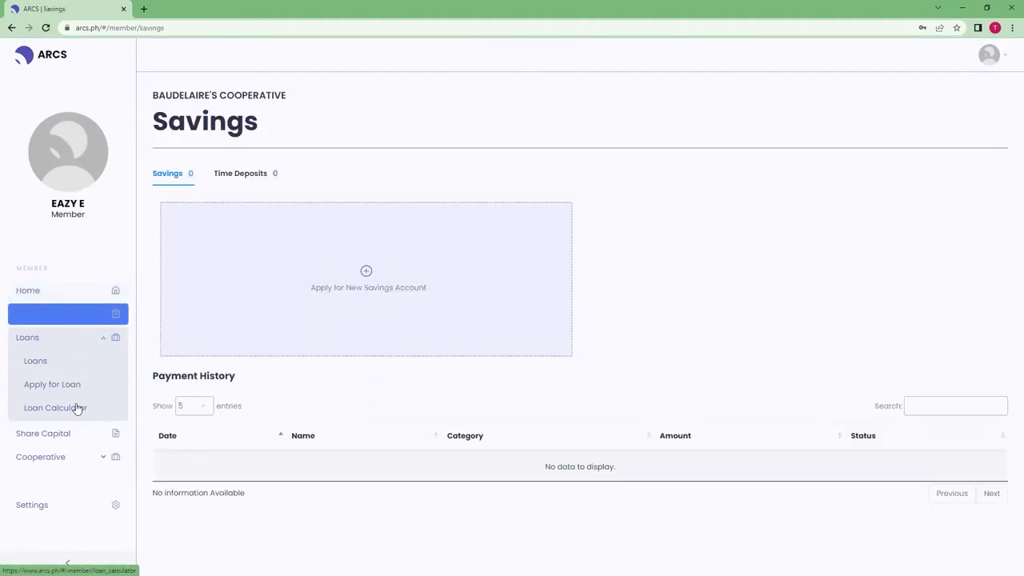
pyautogui.click(82, 293)
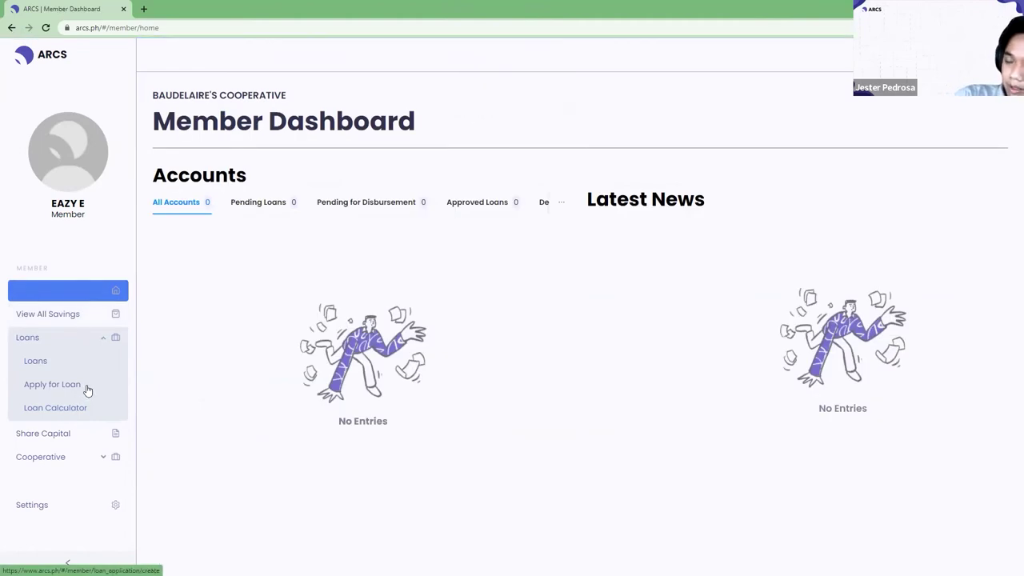
pyautogui.click(257, 202)
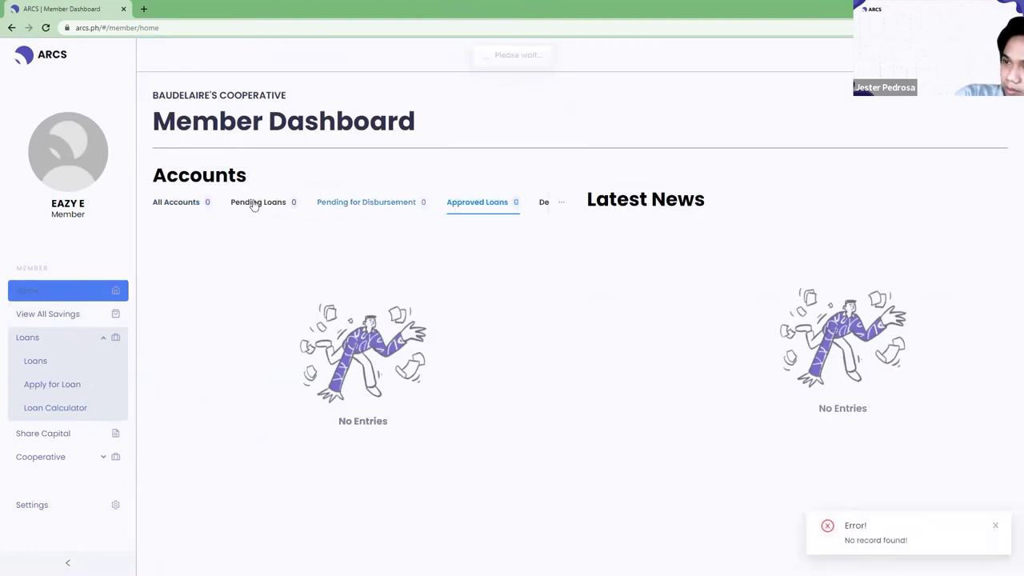
pyautogui.click(48, 387)
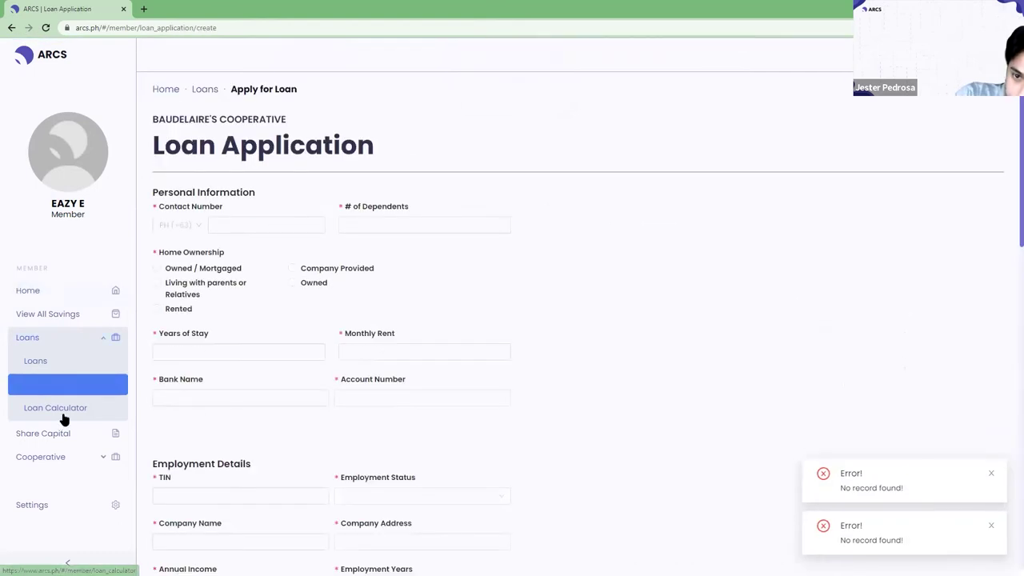
pyautogui.click(63, 418)
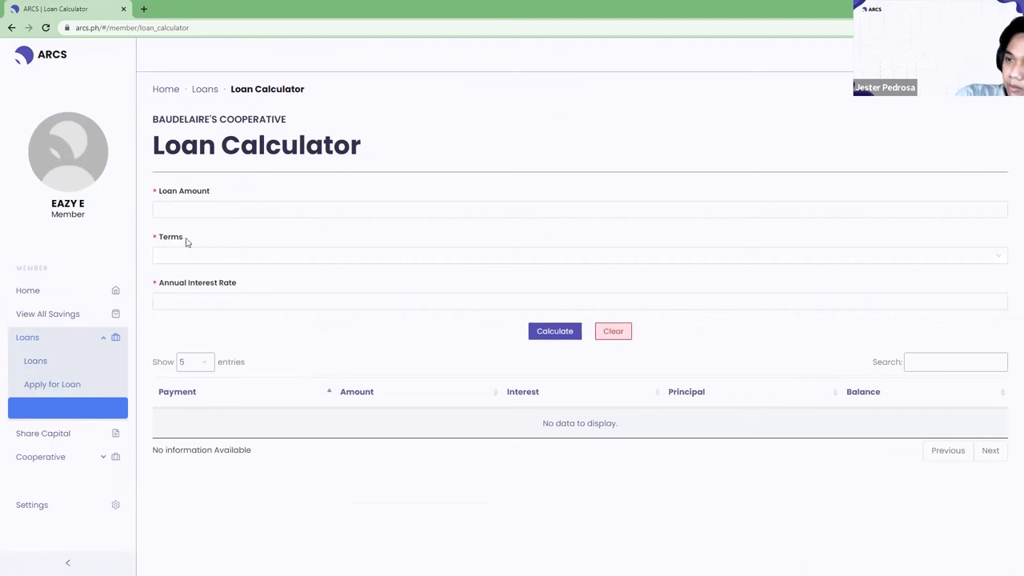
# Enter a loan amount of 2, leave Terms unchanged, and move to the Annual Interest Rate field.
pyautogui.click(227, 209)
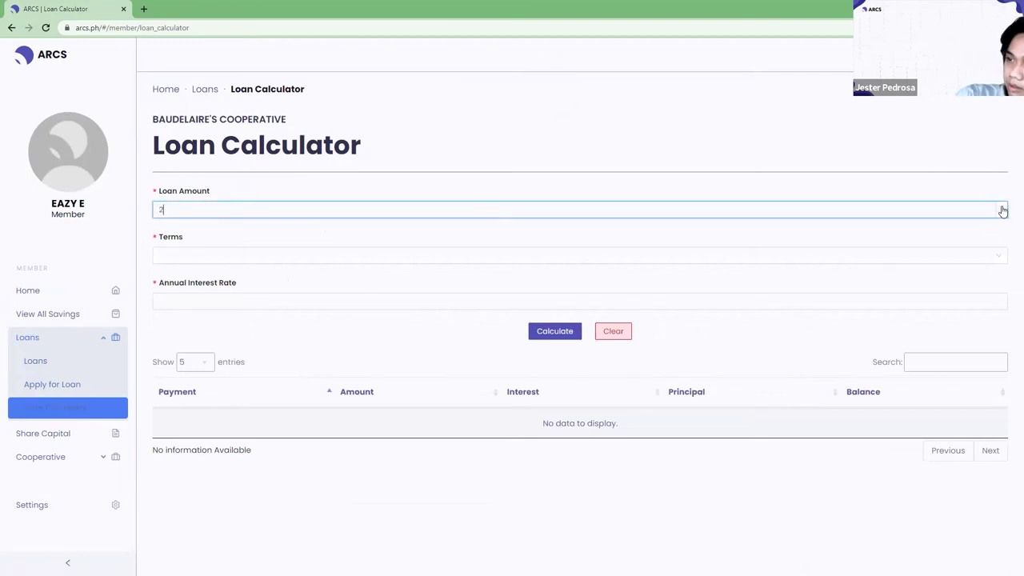
pyautogui.write('2')
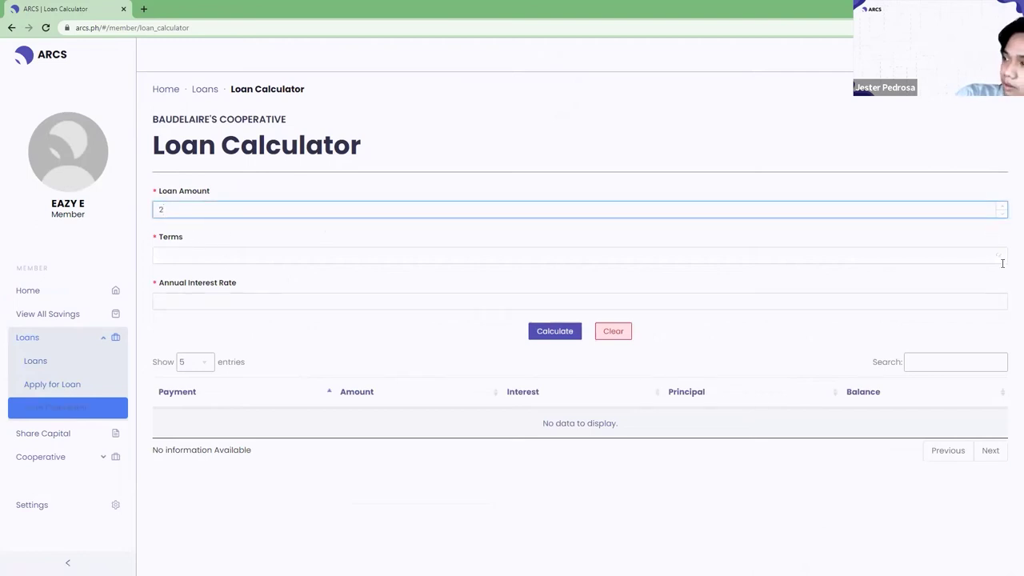
pyautogui.click(744, 250)
pyautogui.click(469, 254)
pyautogui.click(232, 295)
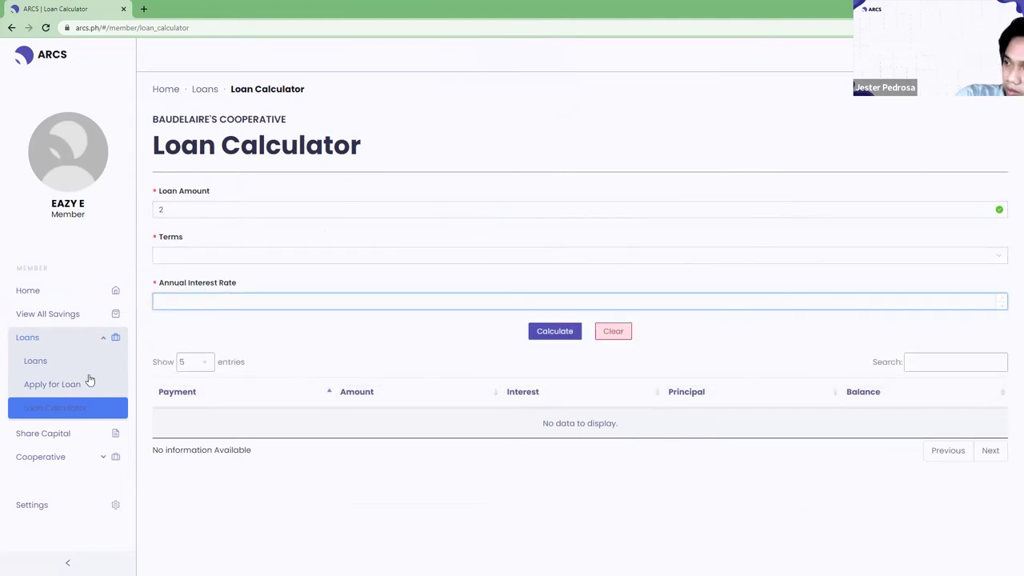
# Expand the Cooperative pages, collapse the loan pages, and go back to the Home dashboard.
pyautogui.click(39, 458)
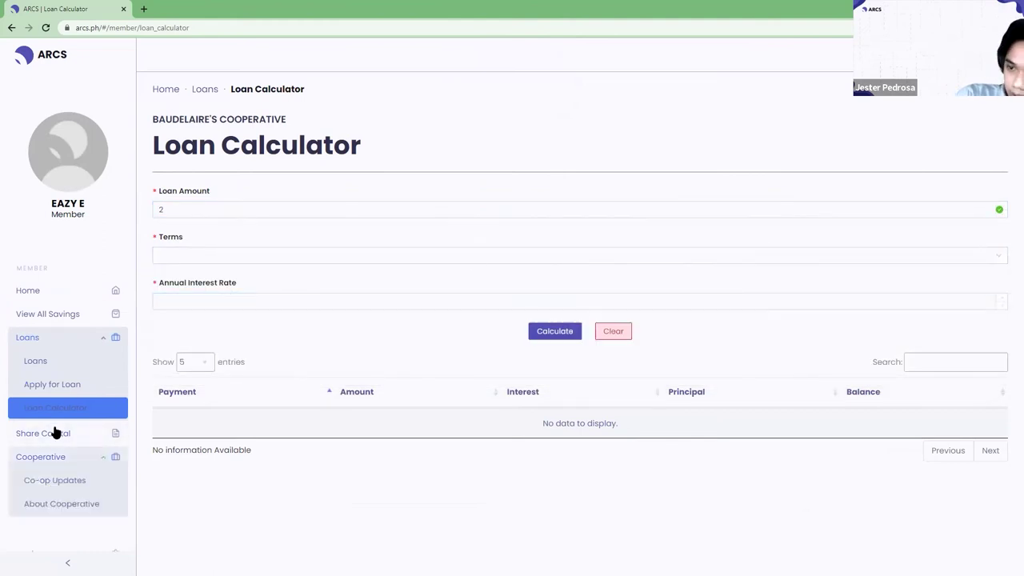
pyautogui.click(67, 336)
pyautogui.click(33, 297)
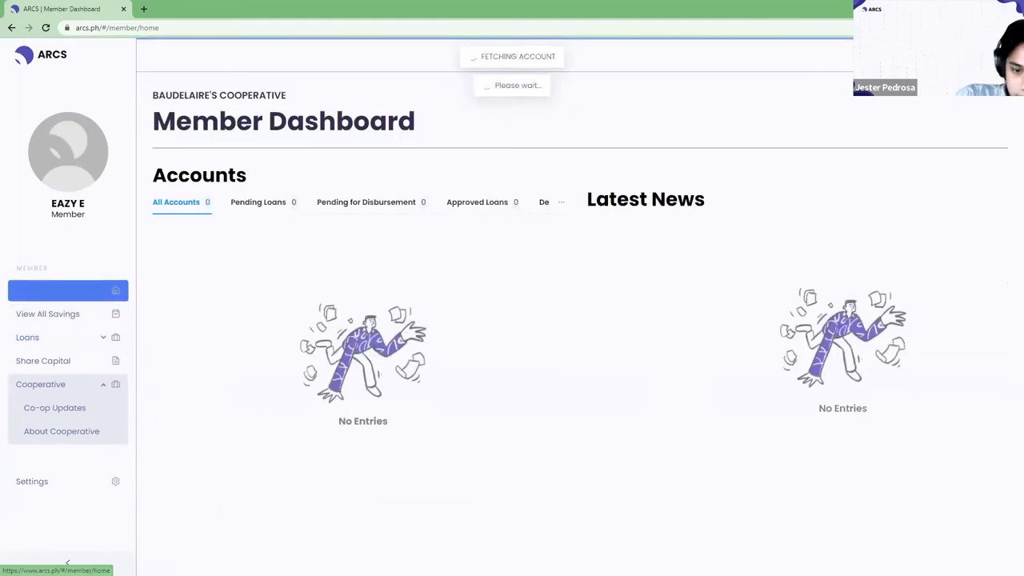